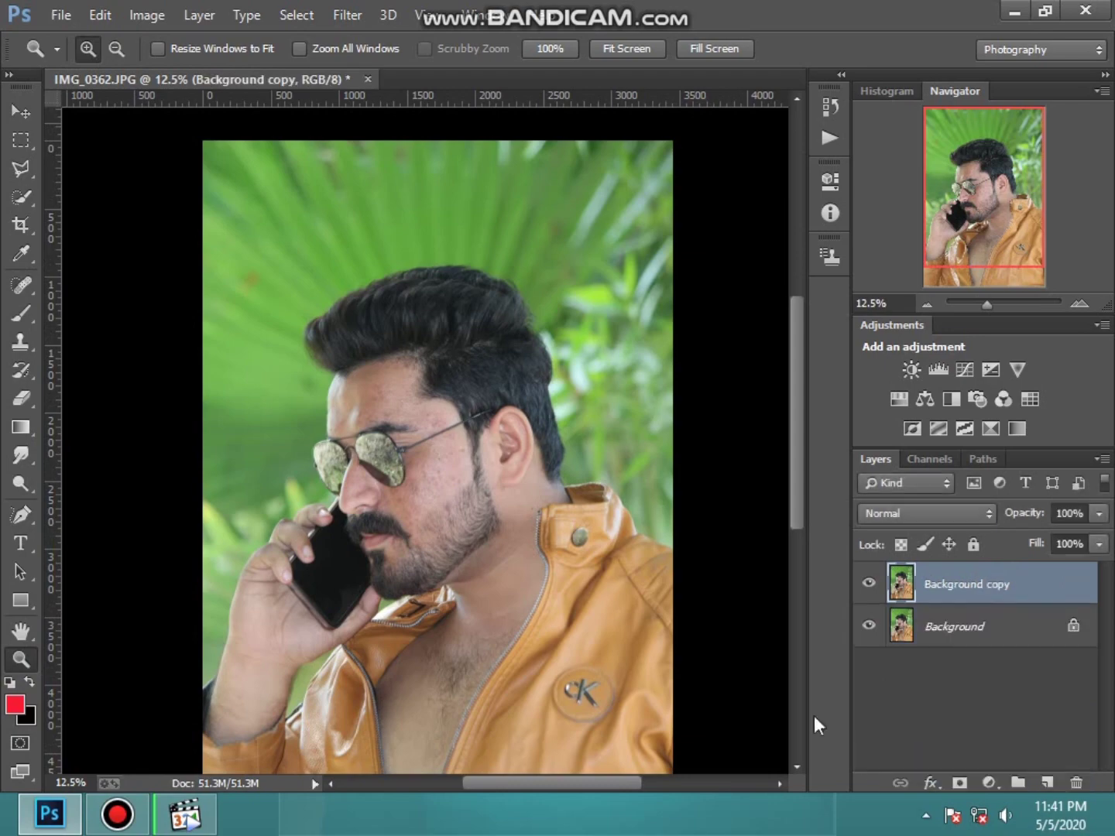
Step: Darken the midtones with Levels at 0.76 and apply Auto Contrast
left_click(426, 457)
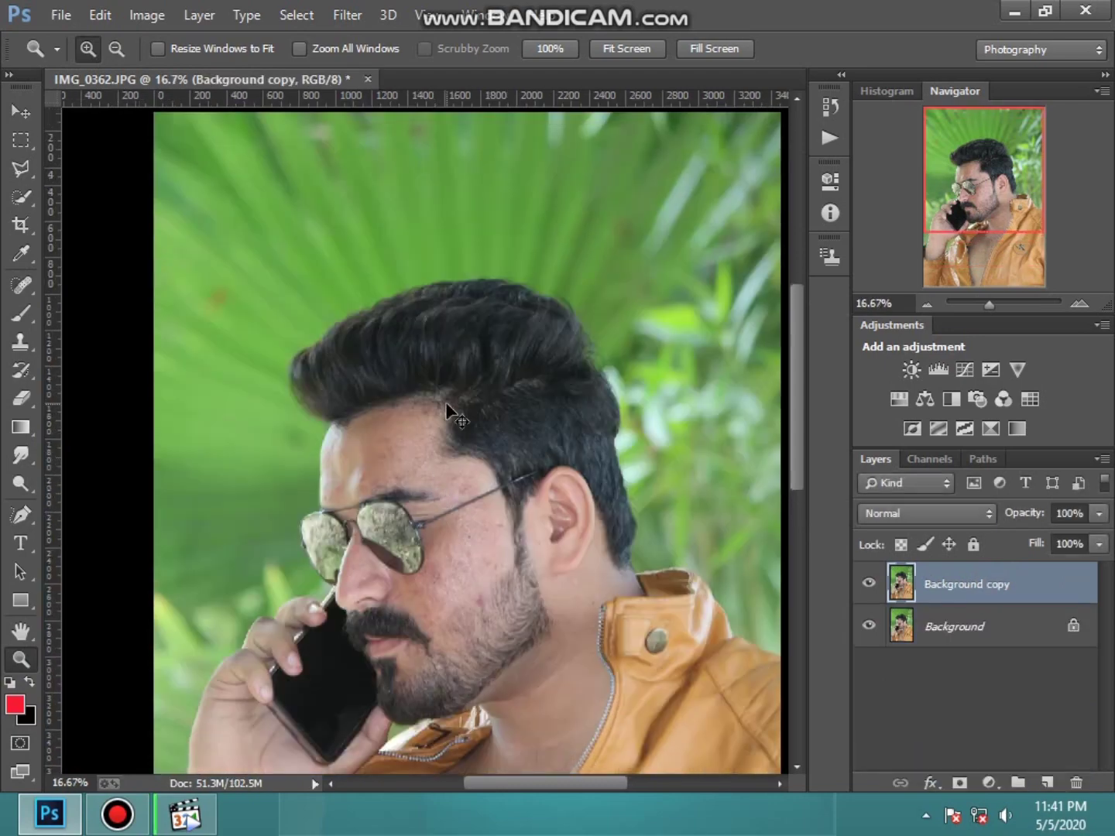
key("ctrl+l")
left_click_drag(826, 439, 845, 438)
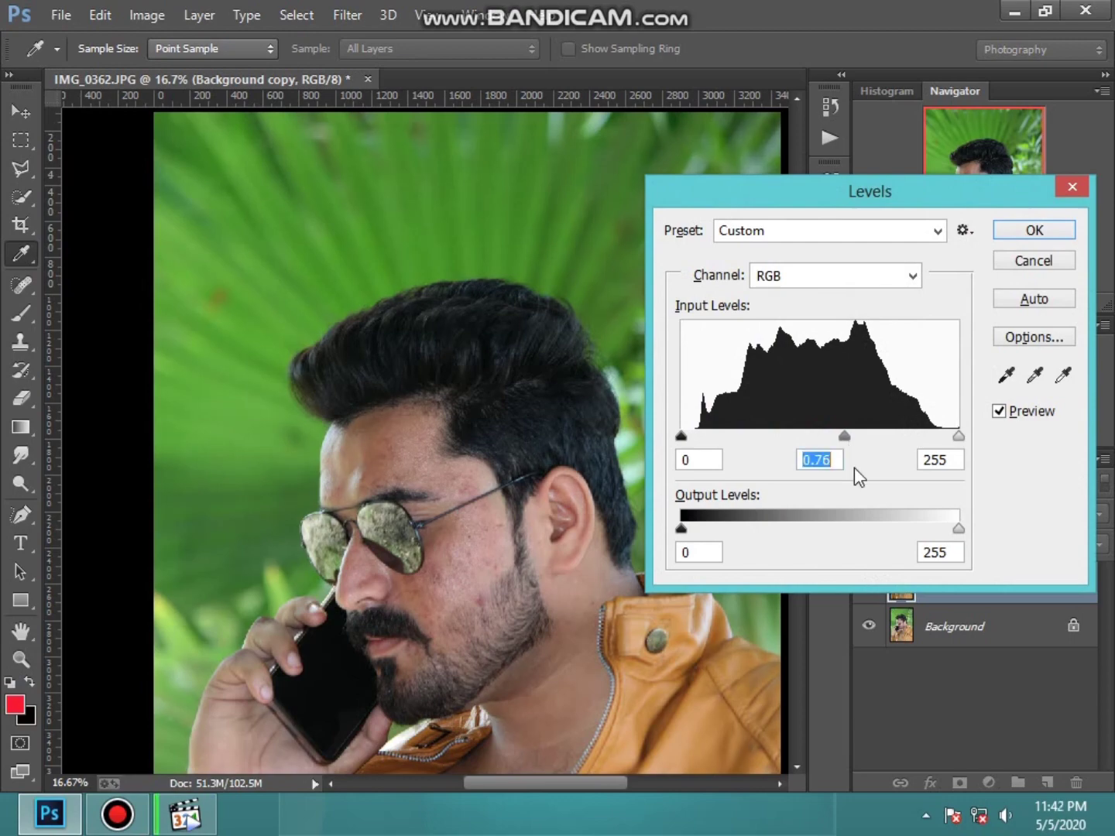
left_click(1049, 237)
left_click(162, 14)
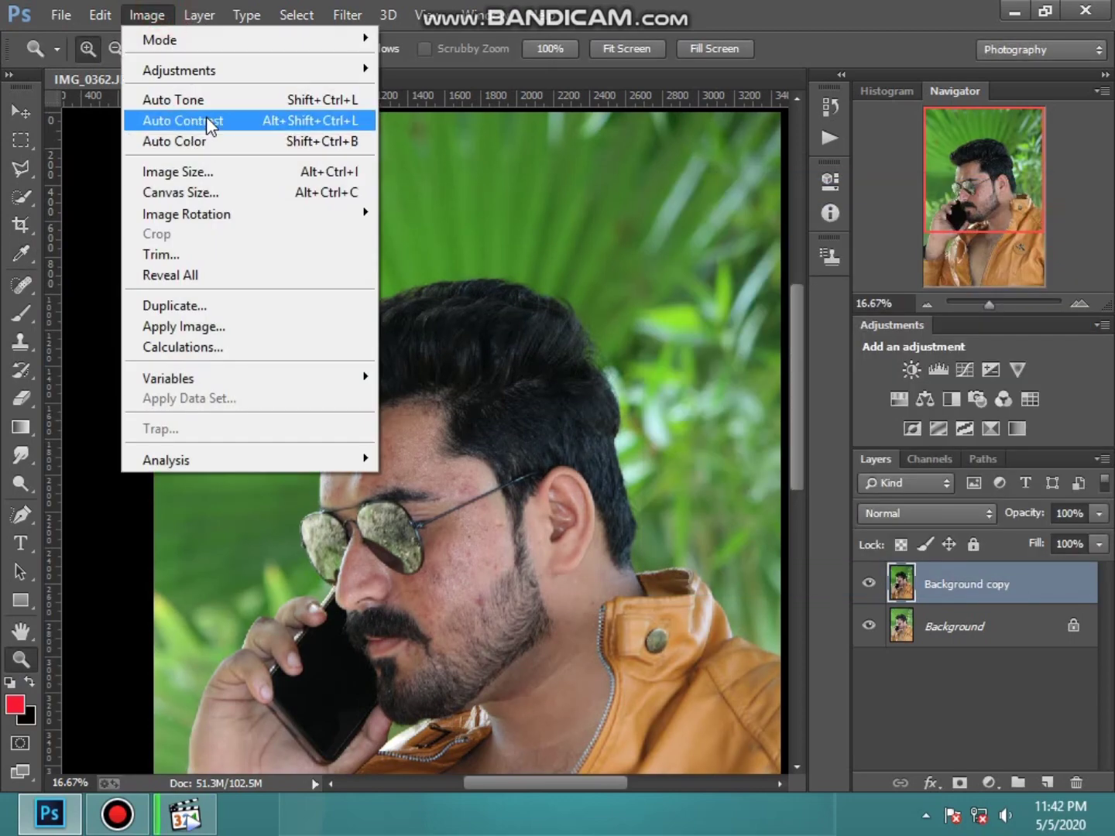
left_click(206, 116)
Step: Merge visible layers and duplicate Background into a new copy
right_click(989, 624)
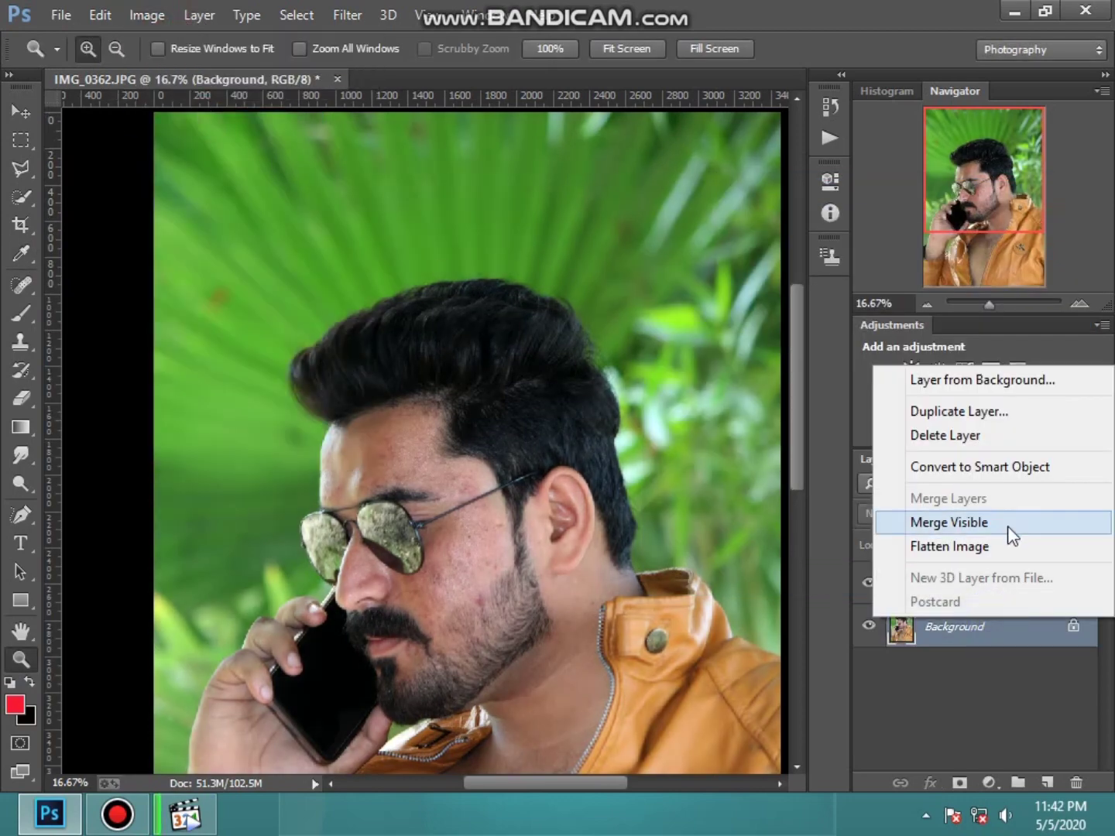
left_click(1008, 534)
left_click_drag(1007, 589, 1045, 784)
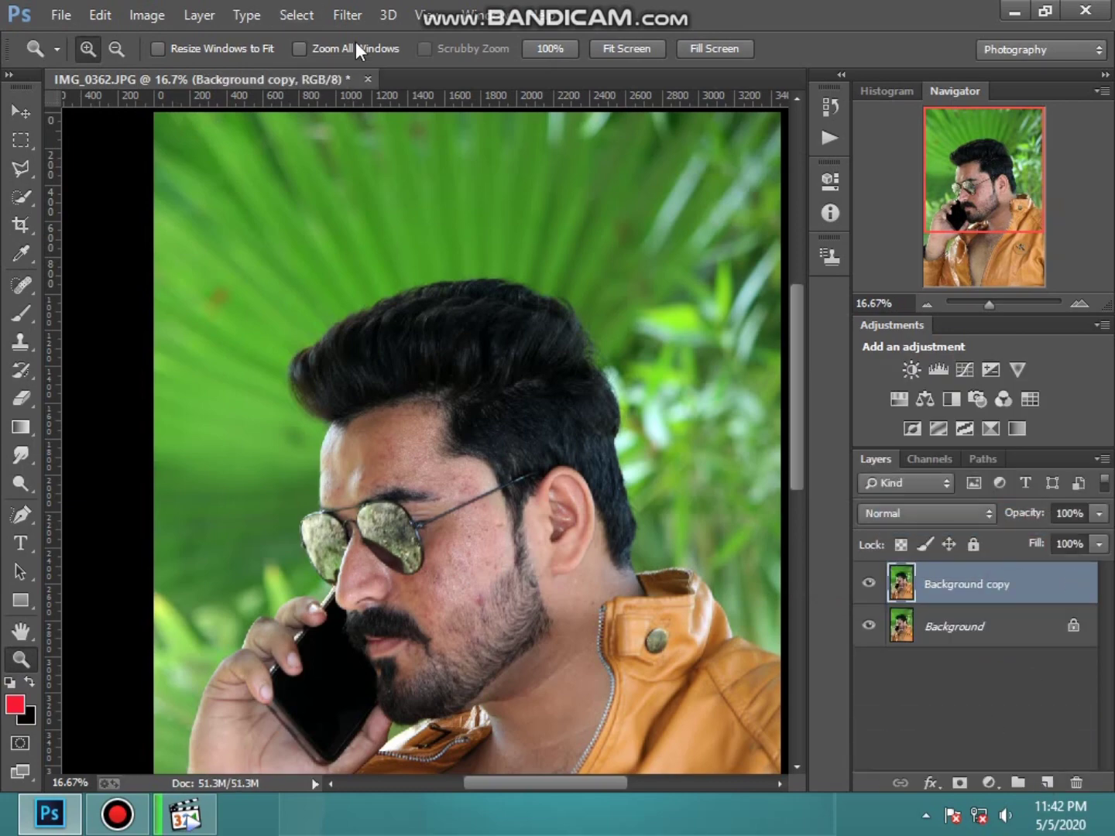
Step: Apply a High Pass filter to Background copy and blend it in Vivid Light
left_click(341, 18)
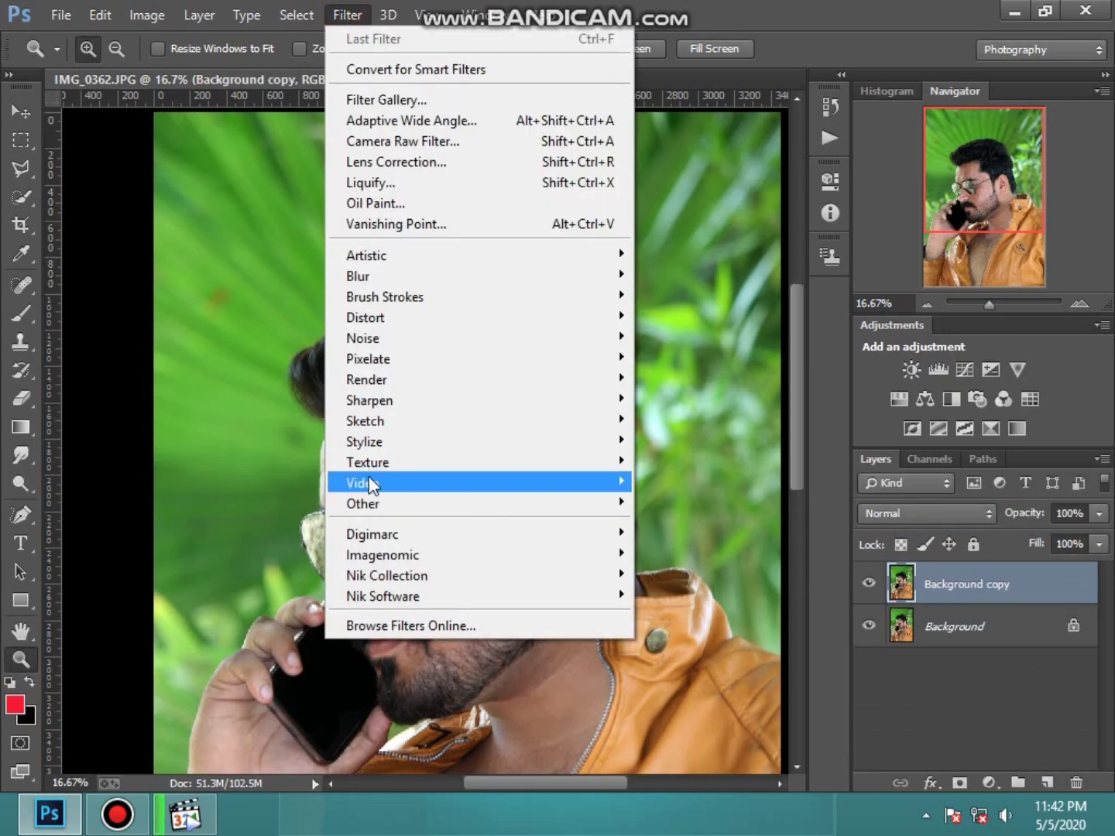
mouse_move(362, 503)
left_click(706, 529)
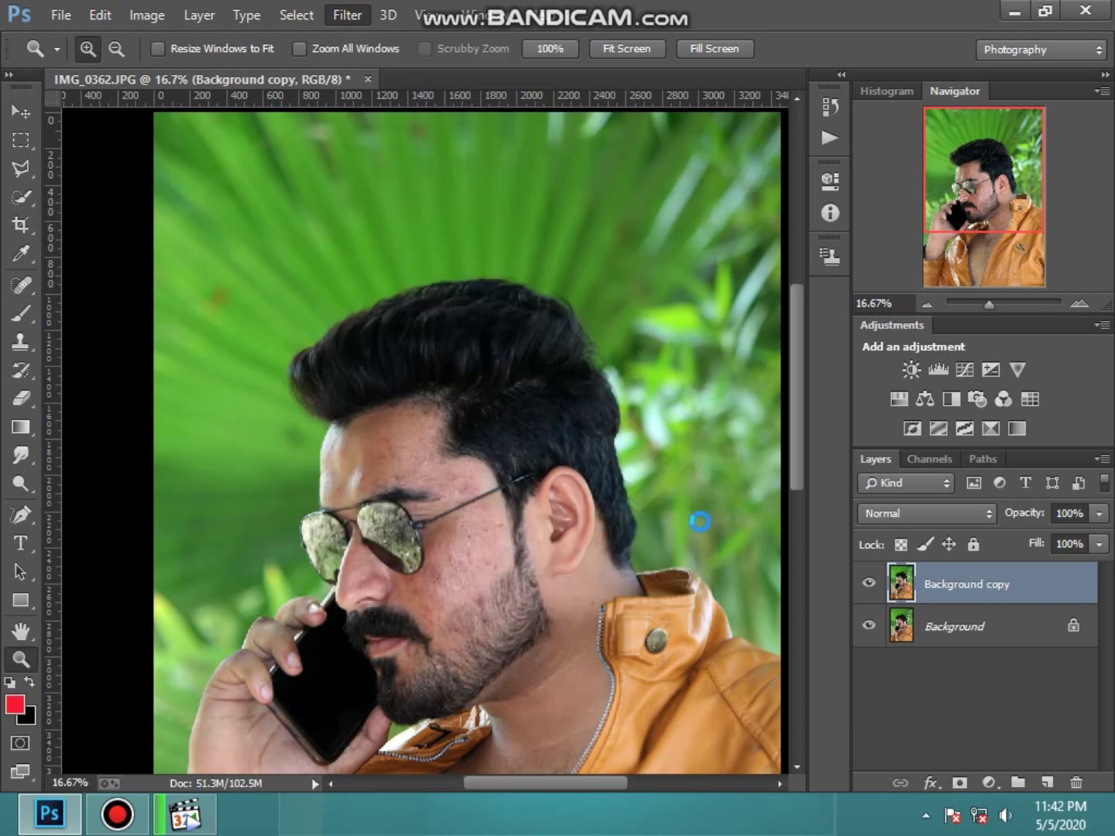
left_click(679, 193)
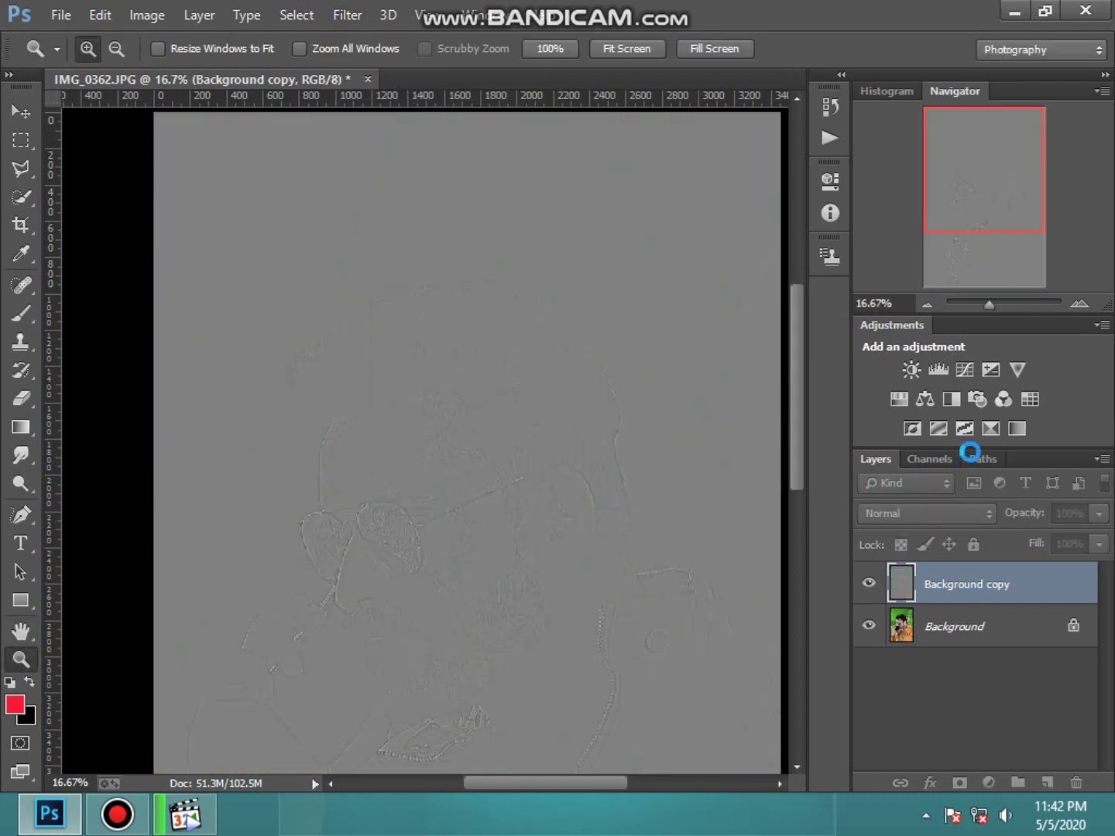
left_click(926, 515)
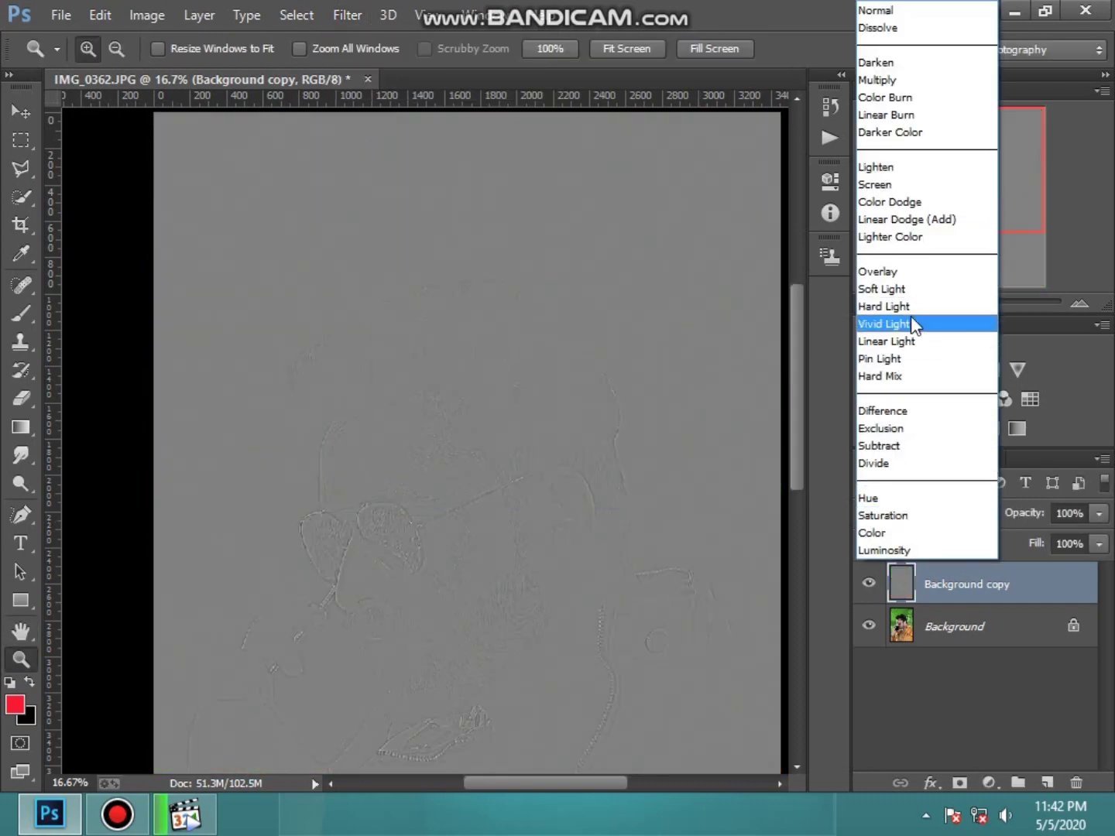
left_click(906, 289)
Step: Merge the visible layers into a single sharpened Background
right_click(972, 624)
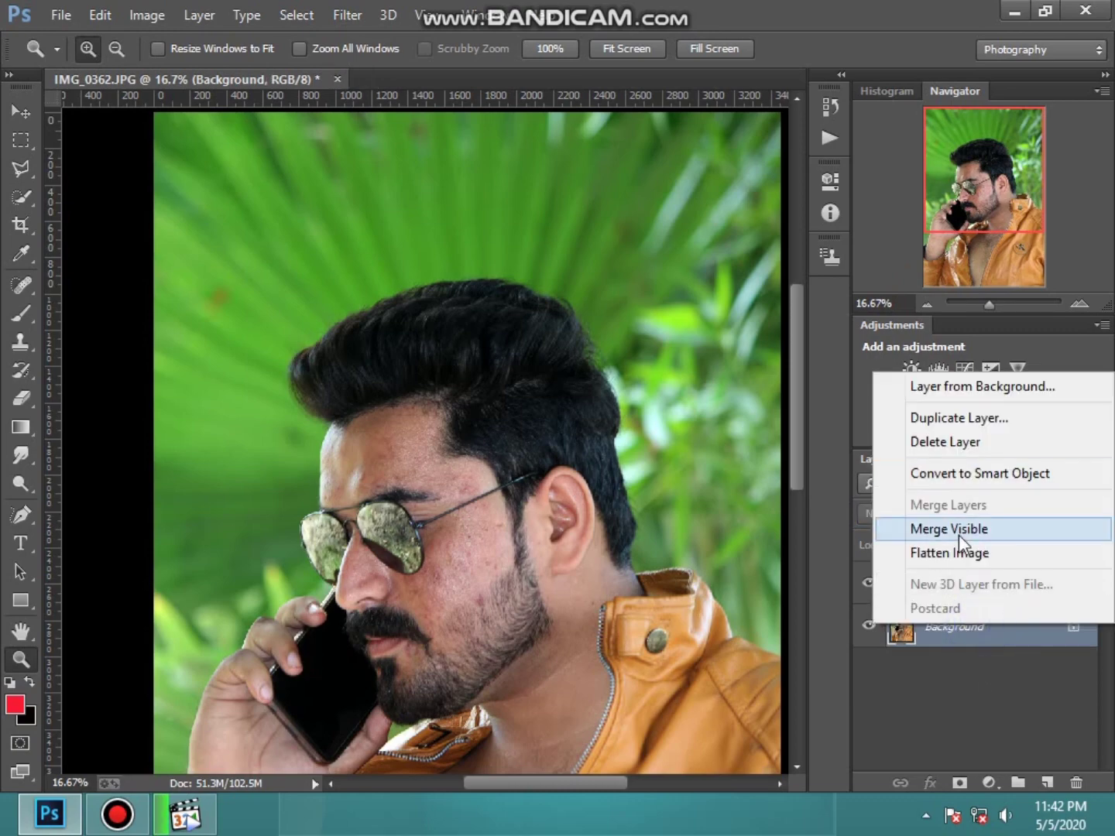
left_click(957, 529)
left_click(463, 537)
Step: Duplicate Background and dodge the cheek below the glasses and the nose
left_click_drag(202, 336, 685, 758)
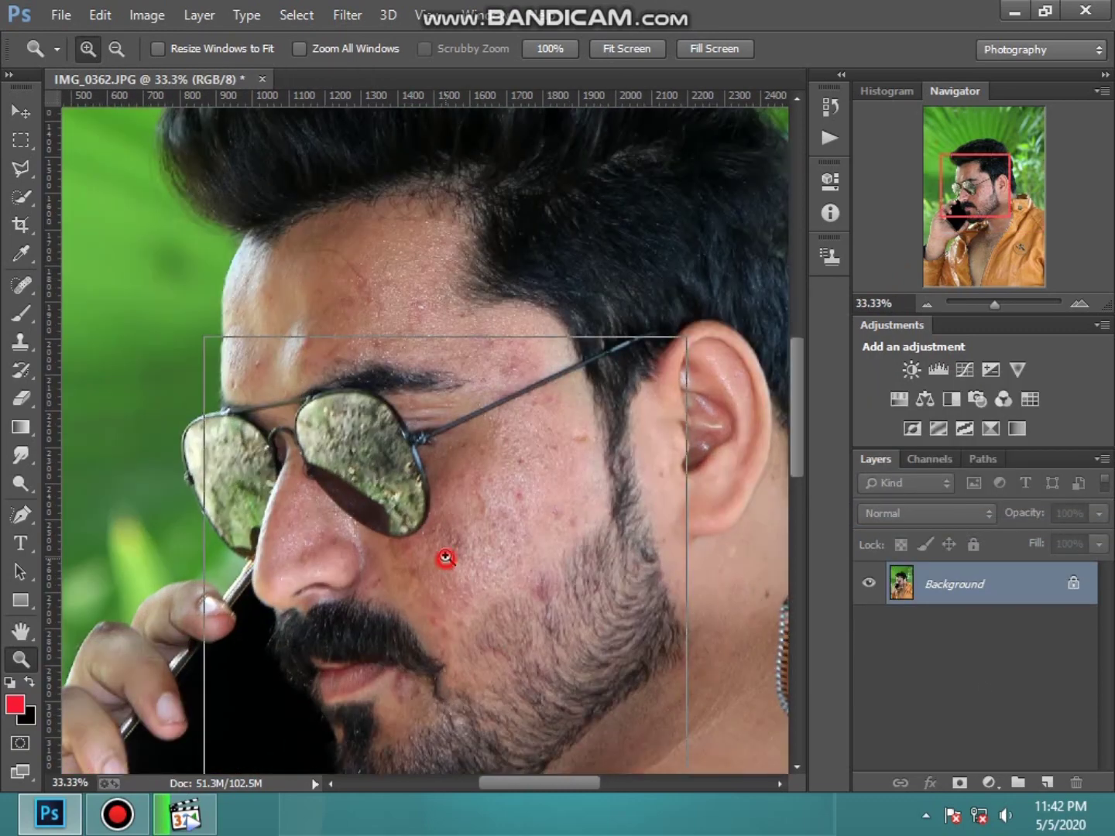
left_click_drag(1000, 600, 1045, 780)
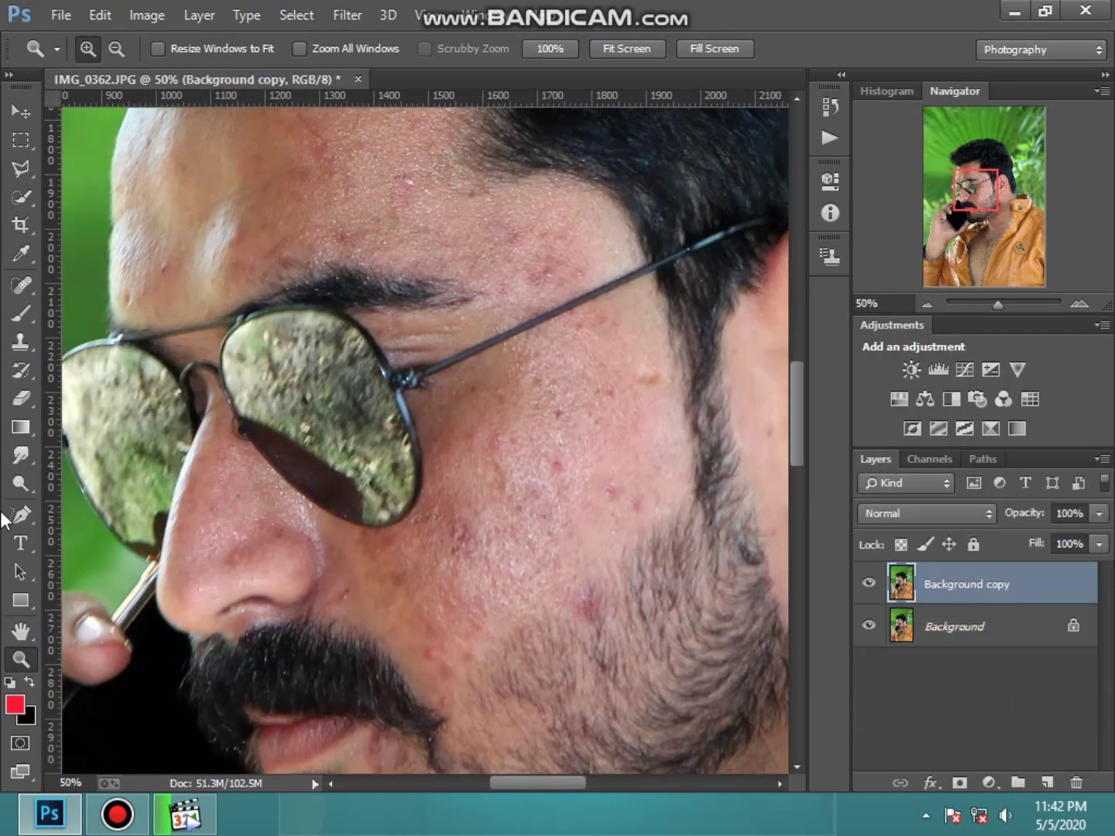
left_click(22, 485)
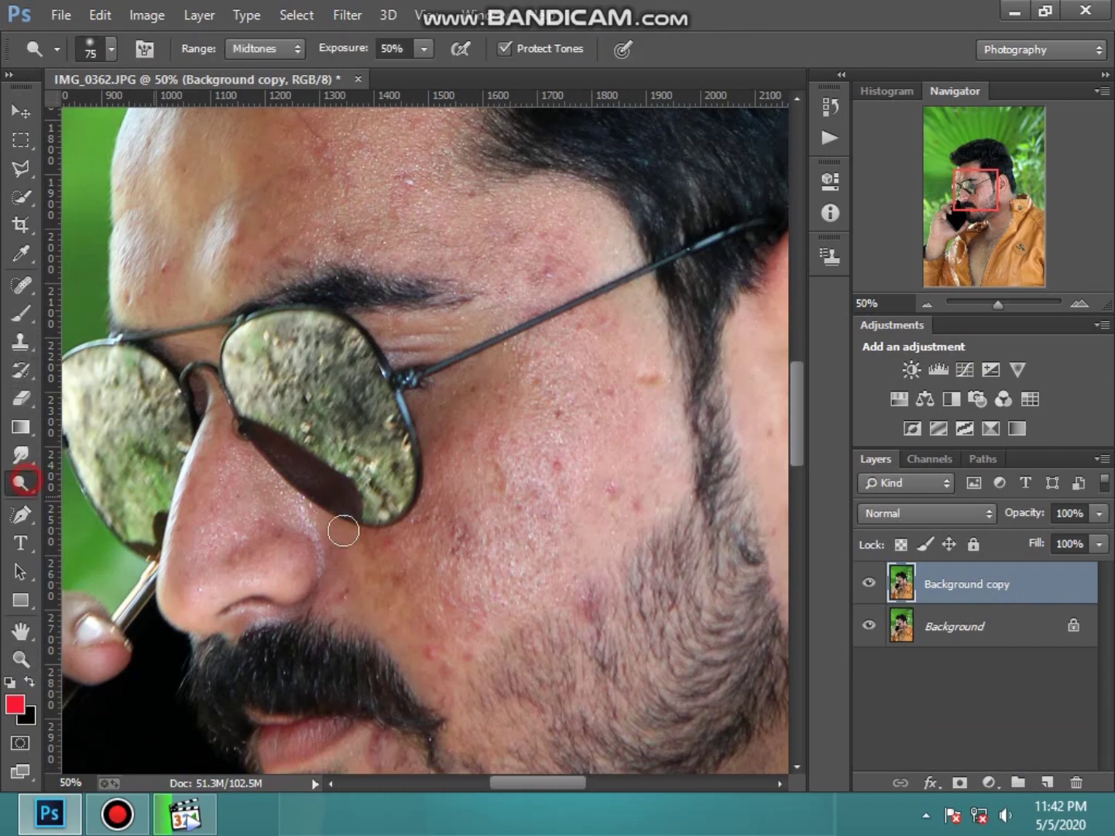
right_click(535, 526)
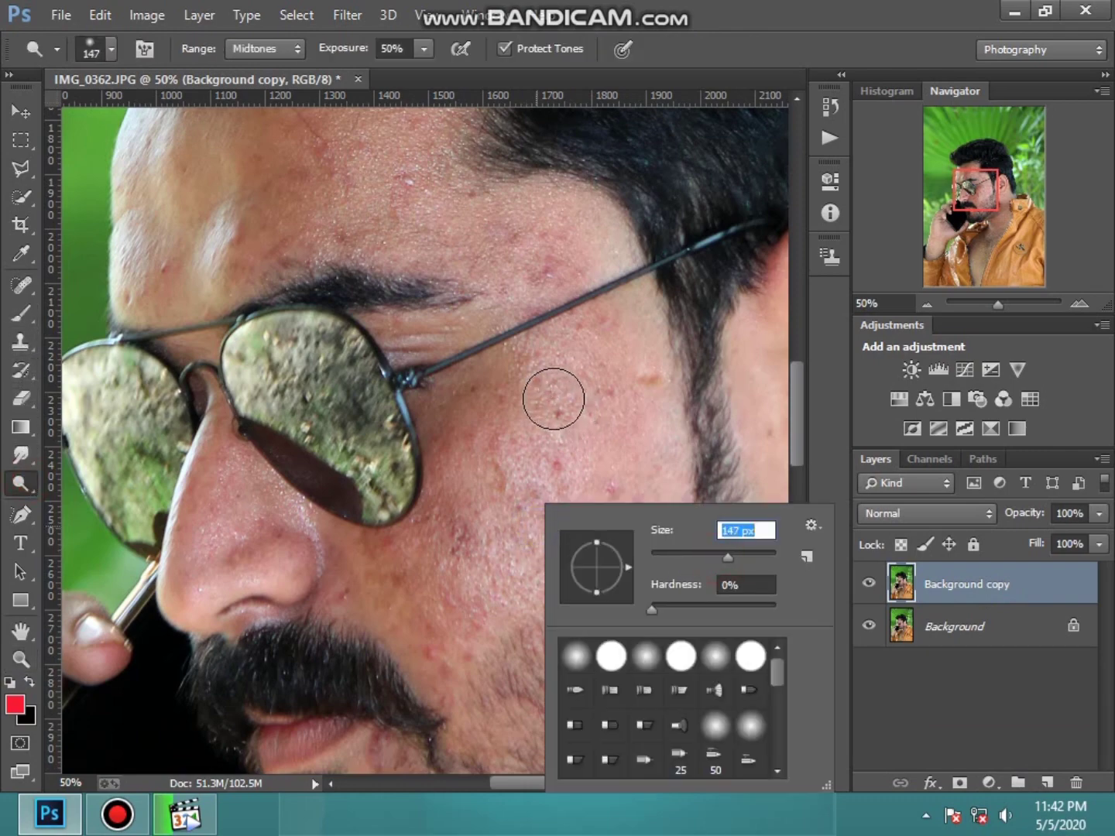
key("Return")
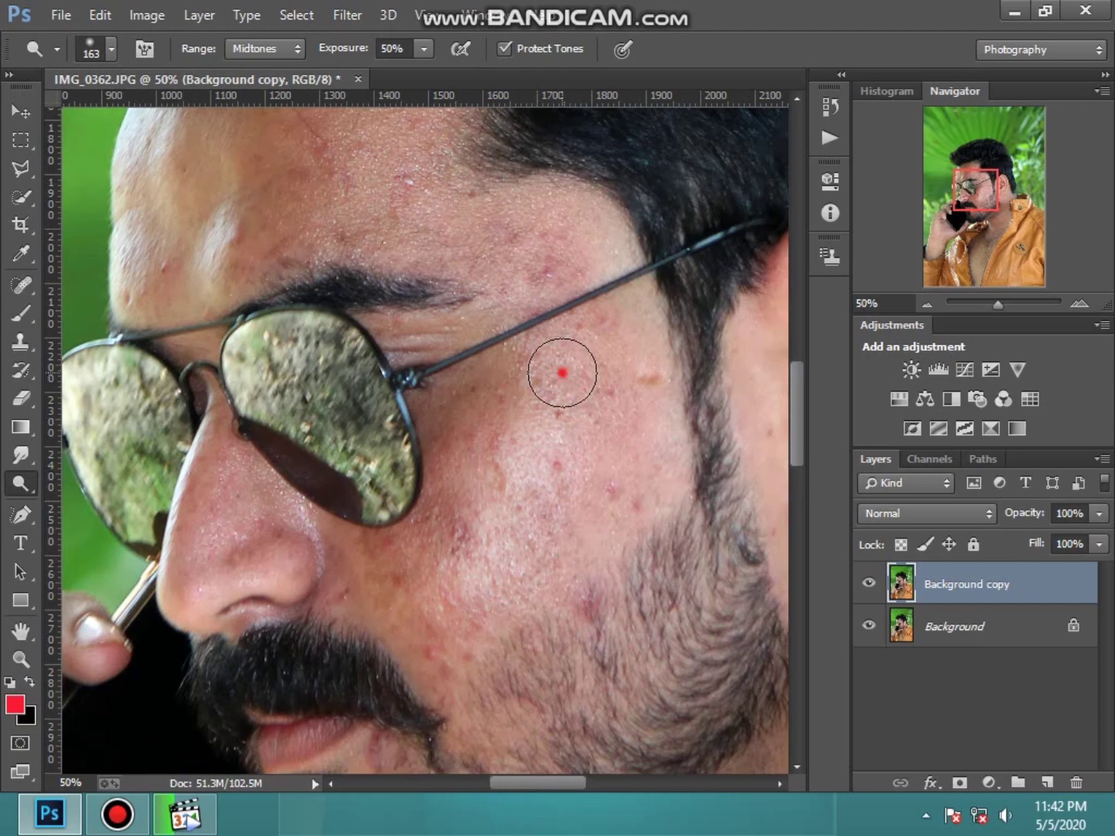
left_click_drag(562, 372, 460, 577)
left_click_drag(560, 373, 464, 585)
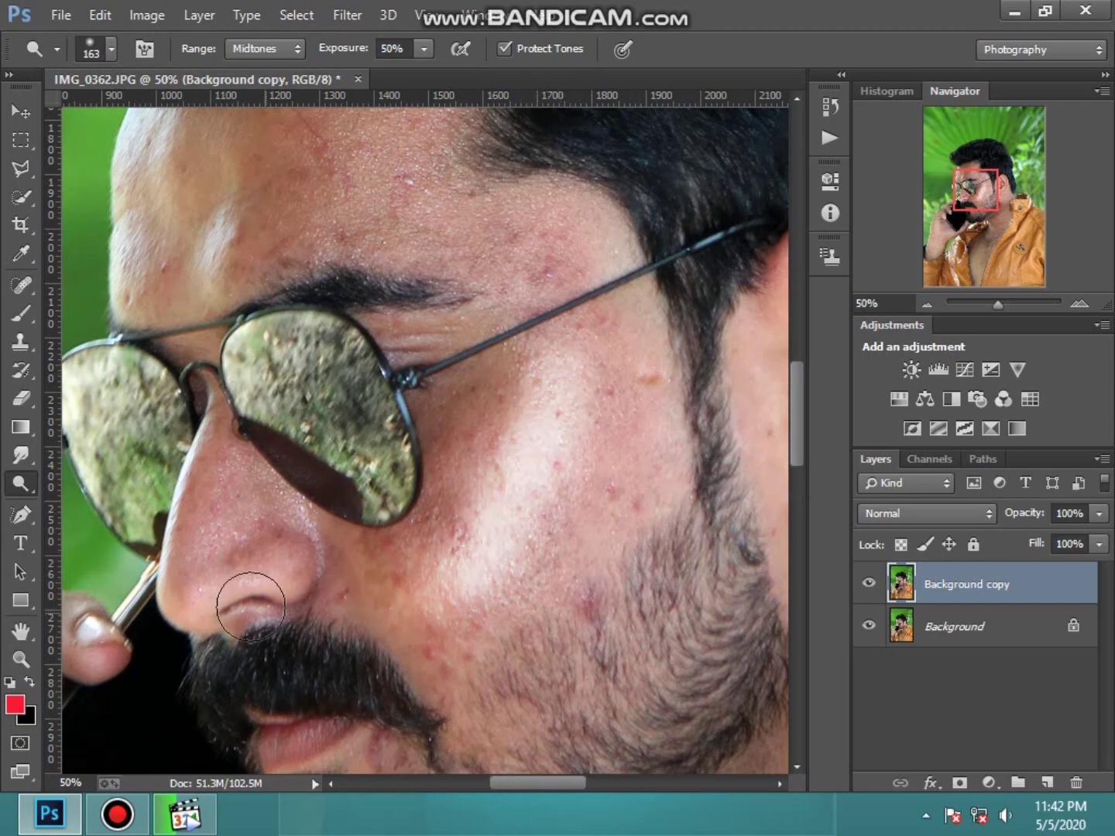
Step: Dodge two spots on the forehead with a smaller brush
right_click(250, 606)
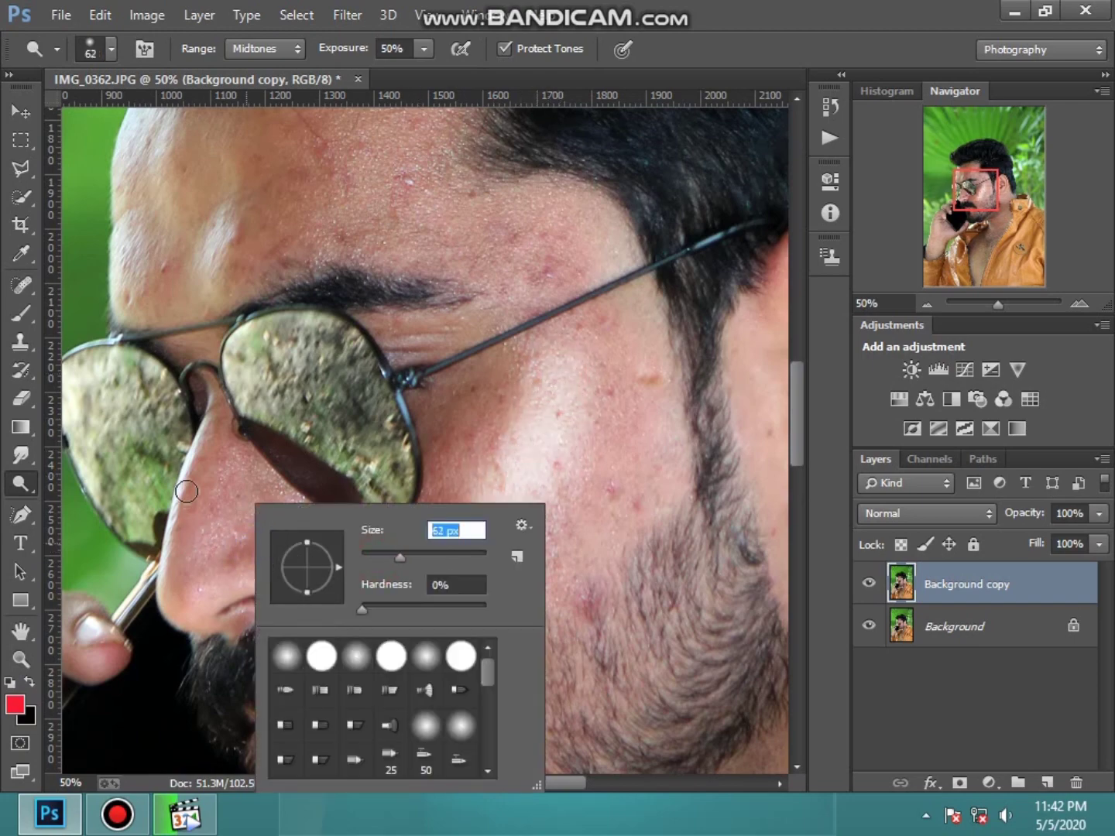
key("Return")
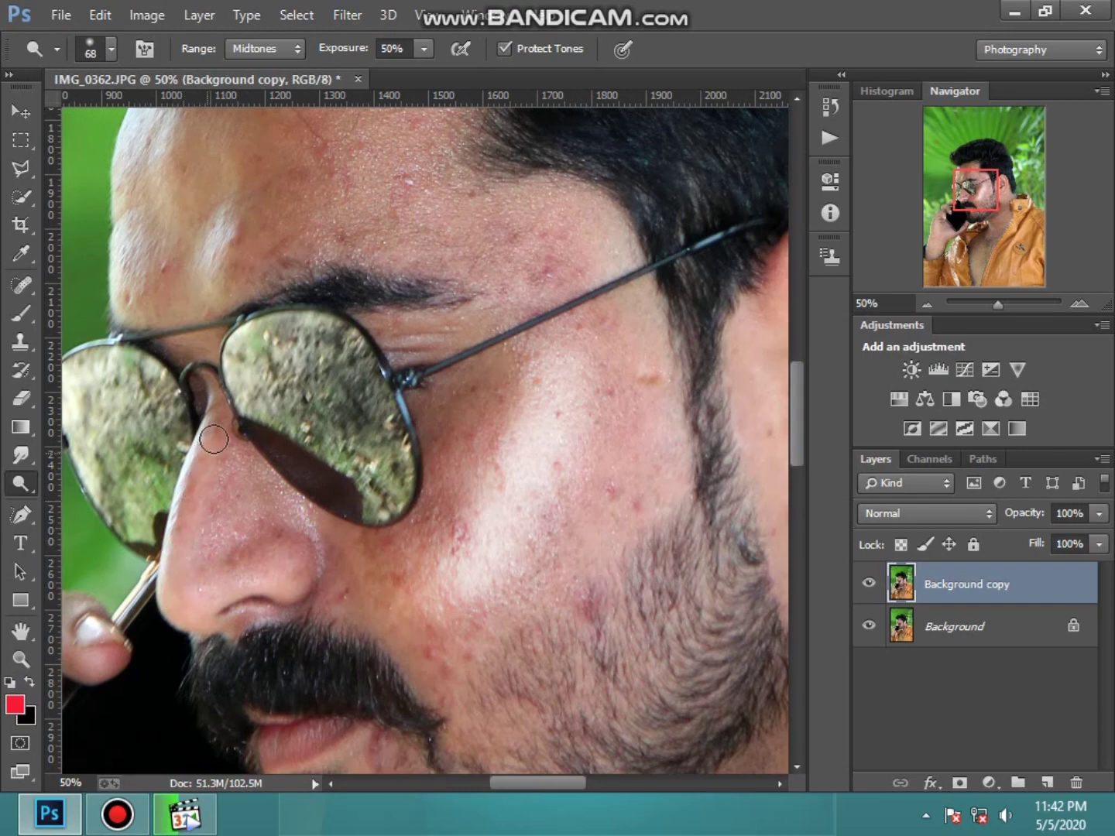
scroll(345, 597, "down", 3)
scroll(343, 596, "down", 3)
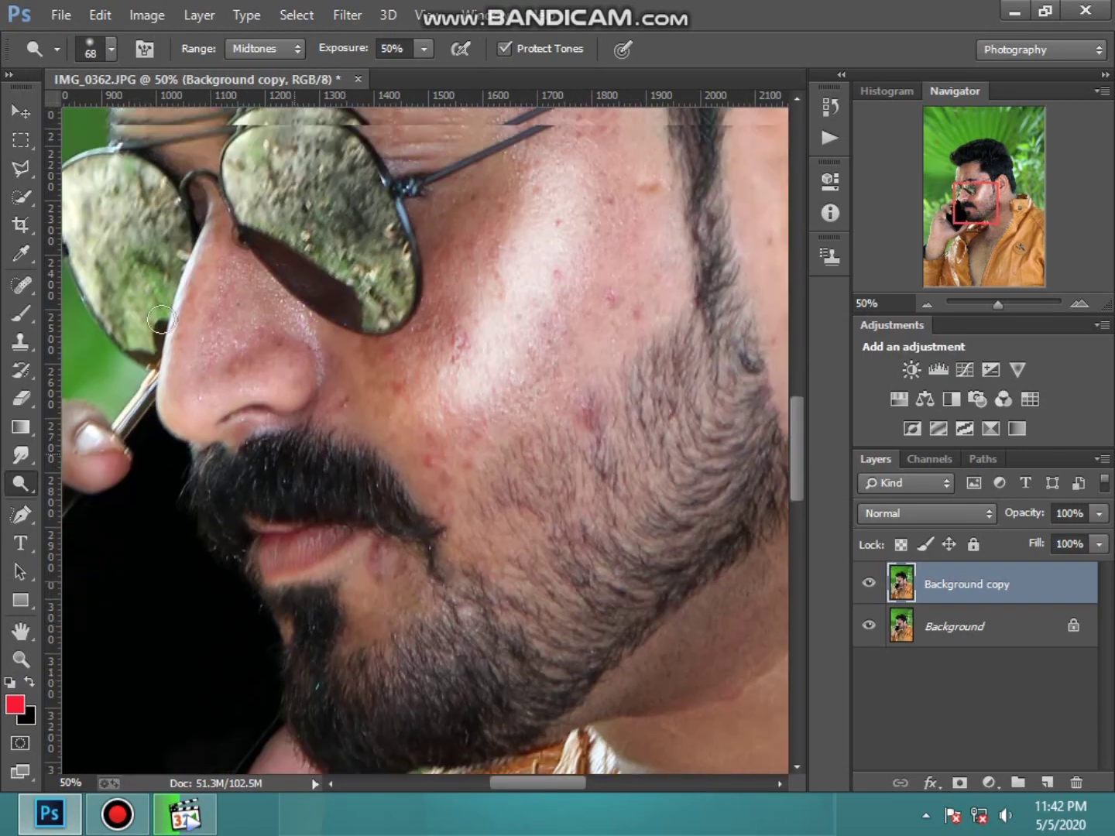
scroll(153, 181, "up", 9)
left_click_drag(250, 256, 228, 368)
left_click(171, 248)
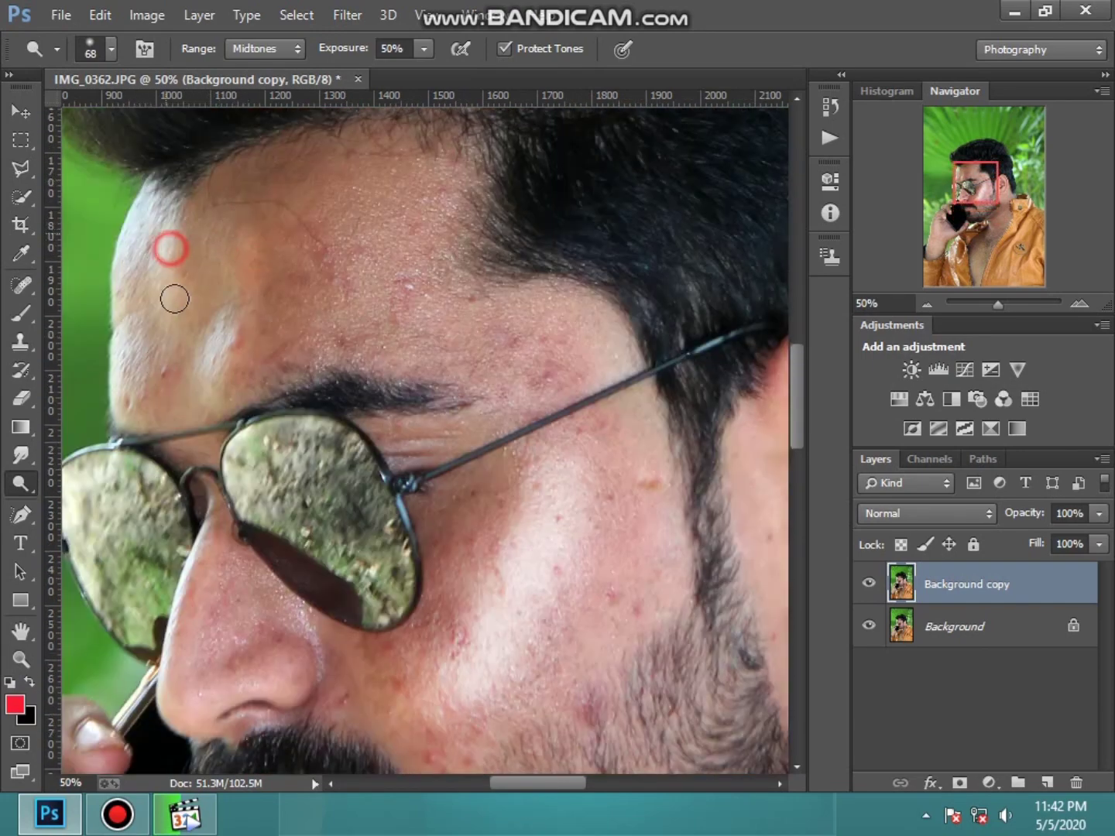
left_click(21, 659)
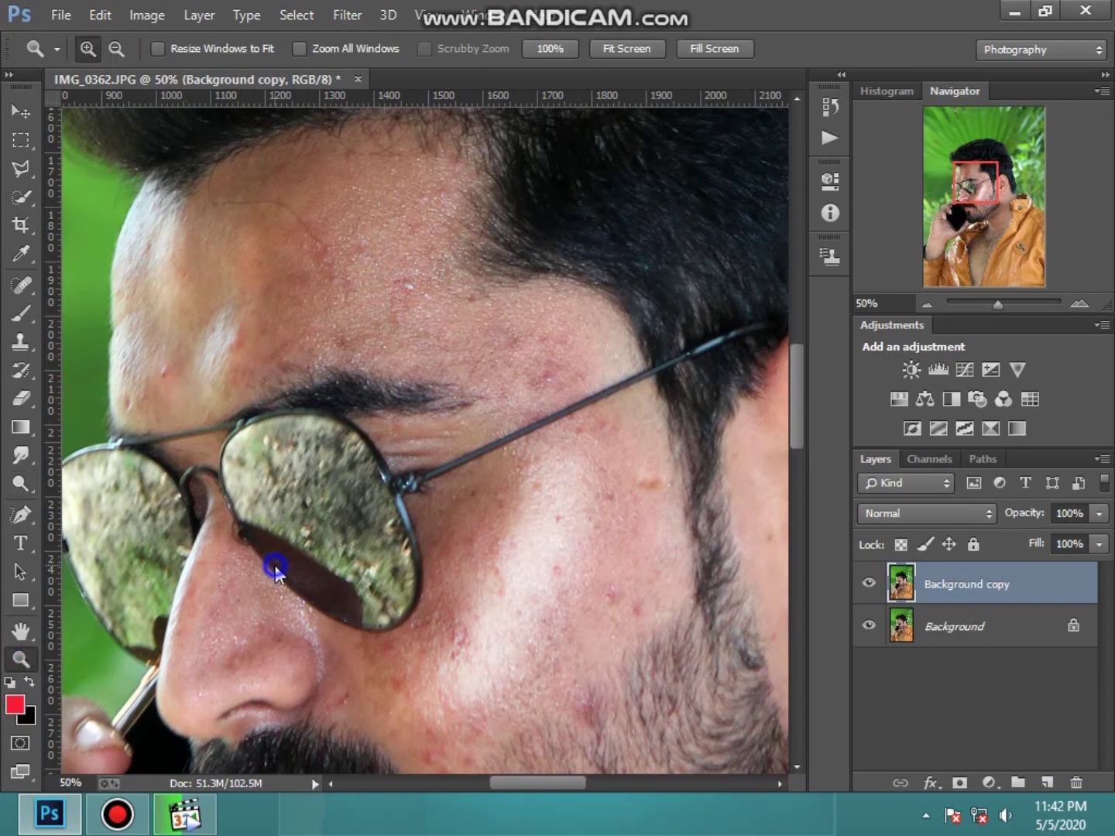
right_click(273, 568)
left_click(391, 578)
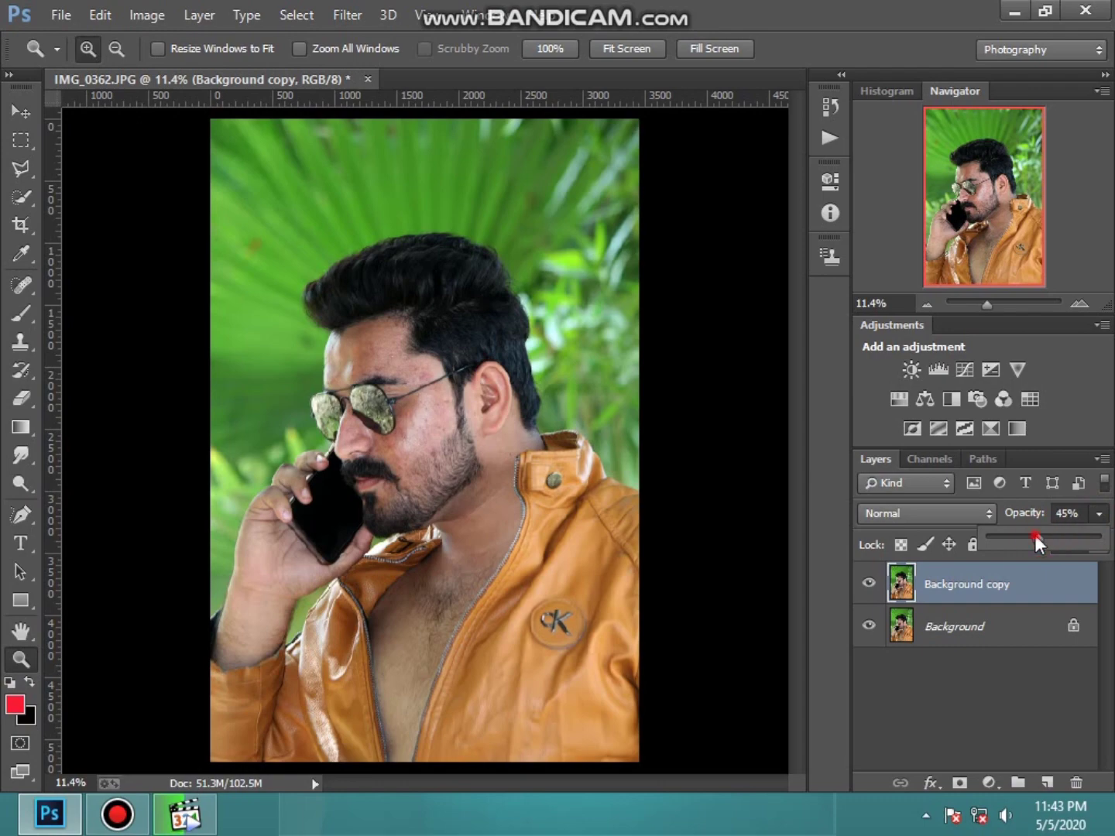
Step: Lower the dodged copy layer to 45% opacity and merge visible layers
left_click_drag(1034, 533, 1031, 535)
right_click(1007, 624)
left_click(1034, 517)
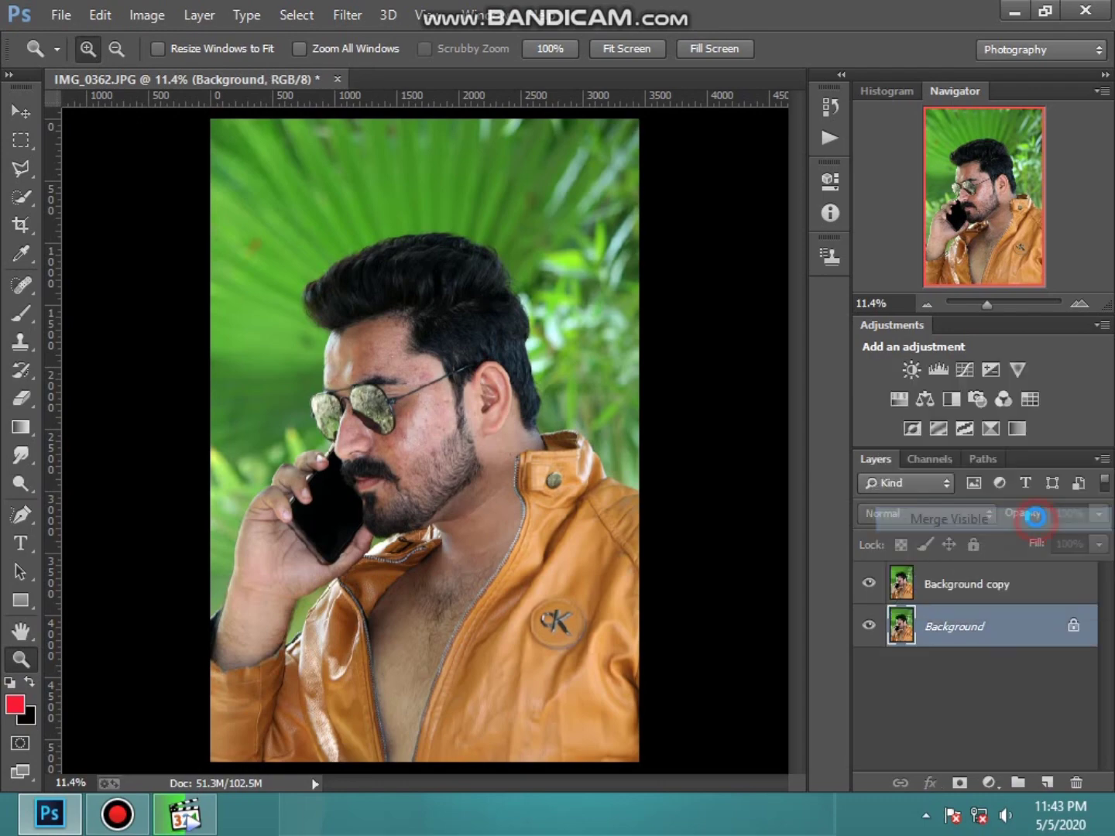
left_click(372, 442)
right_click(381, 442)
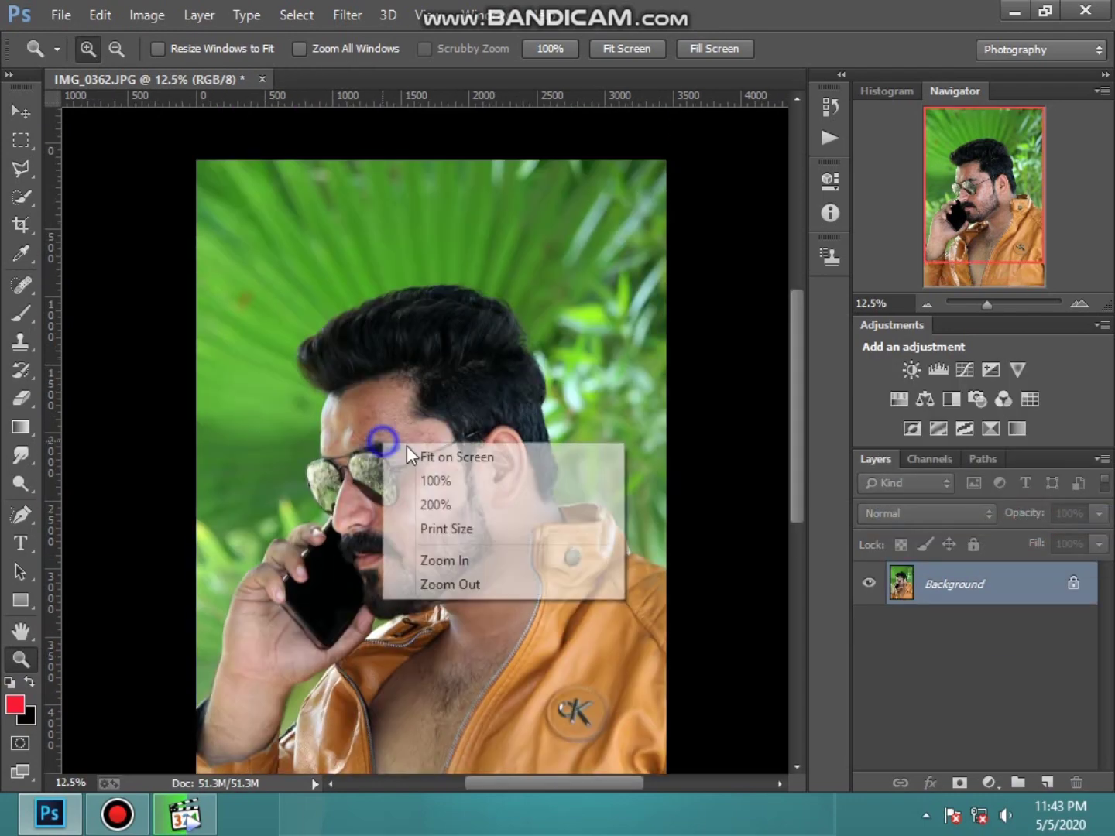
left_click(434, 479)
right_click(481, 463)
left_click(565, 478)
Step: Duplicate the merged Background into a fresh copy layer
left_click_drag(997, 592, 1046, 783)
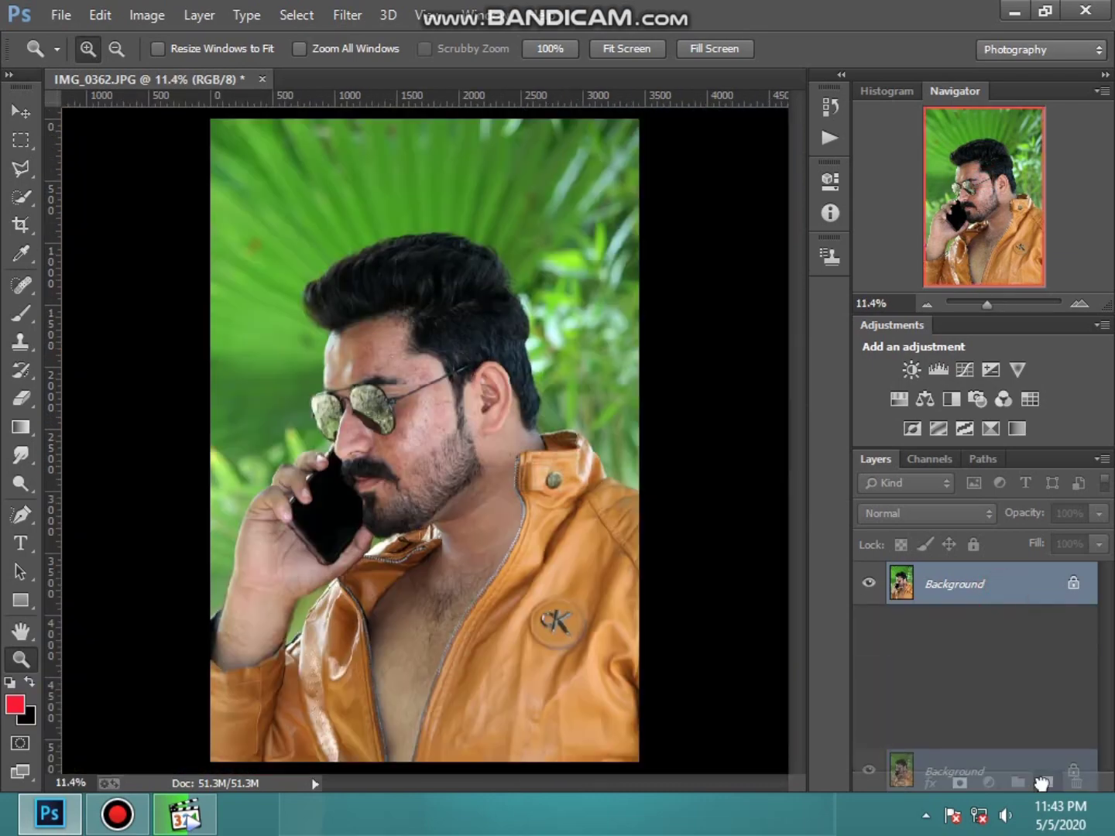
left_click(338, 429)
left_click(372, 414)
right_click(392, 405)
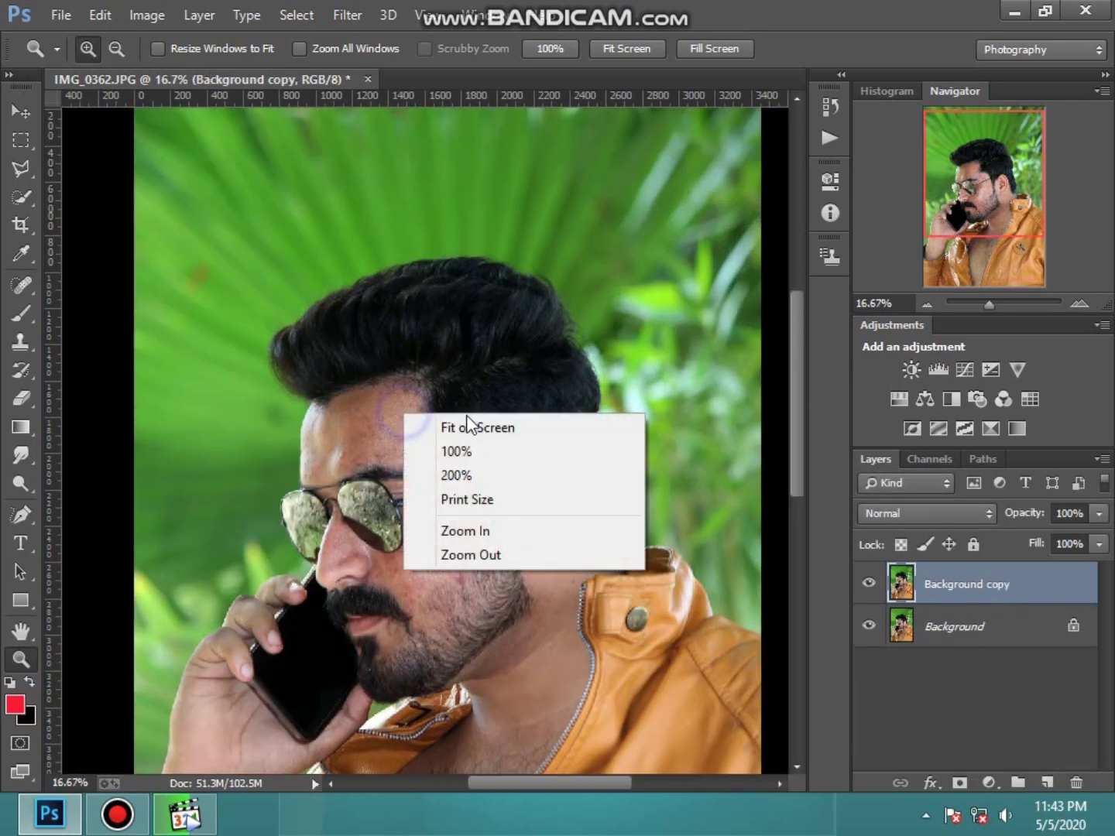
left_click(467, 428)
Step: Open Liquify and warp the top and front of the hair upward
left_click(347, 14)
left_click(401, 185)
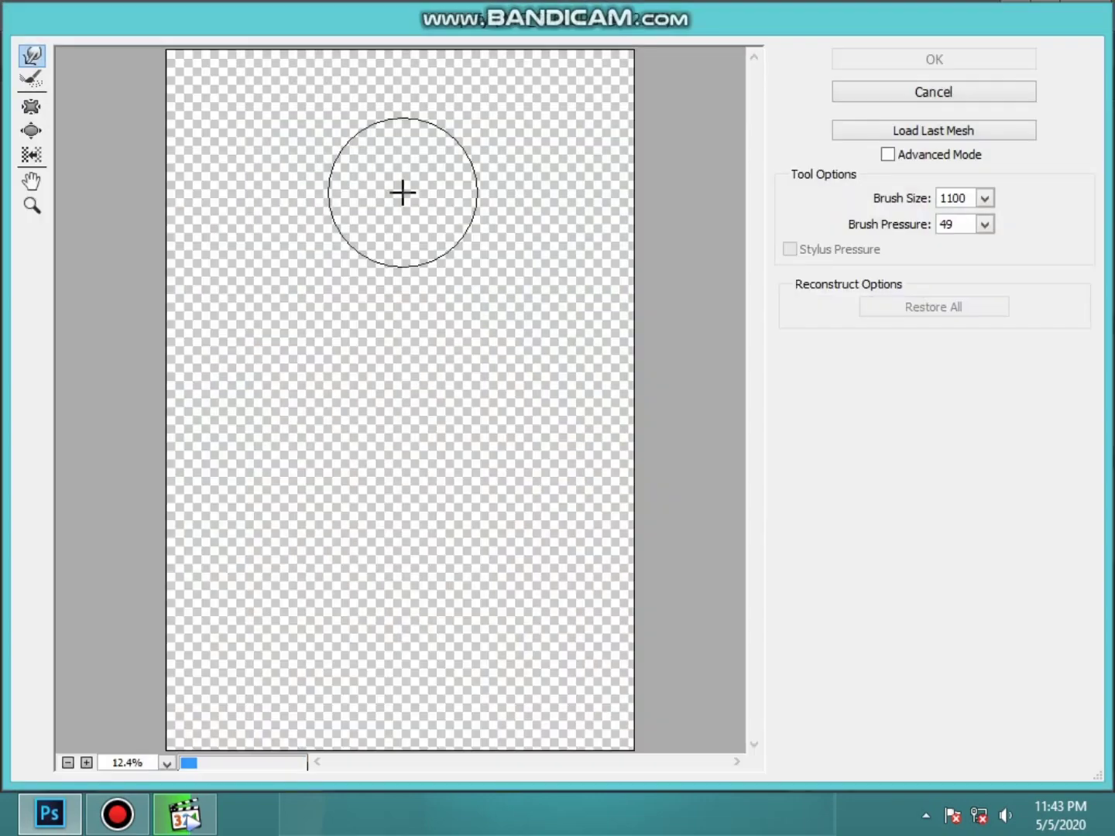
left_click(34, 205)
left_click(345, 305)
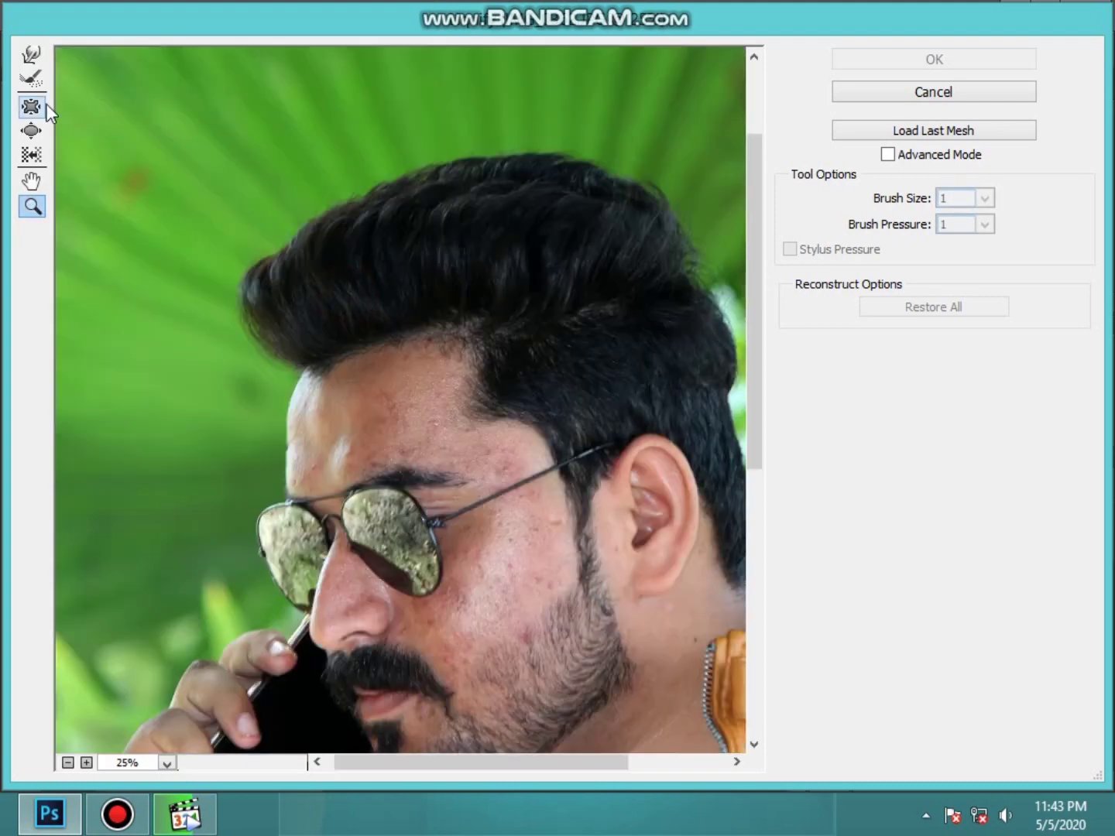
left_click(31, 54)
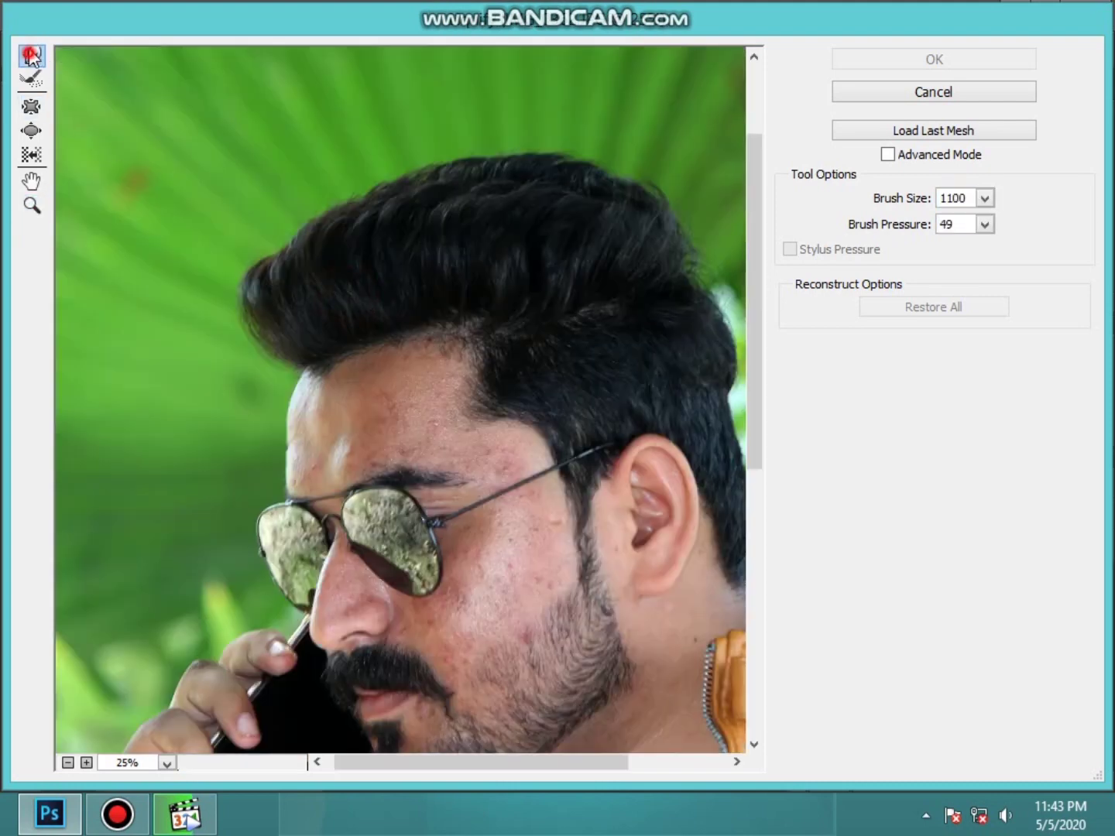
mouse_move(471, 236)
left_mouse_down()
mouse_move(472, 192)
mouse_move(569, 182)
mouse_move(635, 197)
mouse_move(577, 186)
left_mouse_up()
mouse_move(373, 192)
left_mouse_down()
mouse_move(303, 238)
mouse_move(325, 217)
mouse_move(324, 252)
mouse_move(268, 252)
mouse_move(531, 175)
mouse_move(592, 169)
mouse_move(660, 219)
mouse_move(421, 187)
mouse_move(291, 264)
mouse_move(275, 233)
left_mouse_up()
Step: Push out the crown and back hair edge with an 800 brush, then apply Liquify
key("bracketleft")
key("bracketleft")
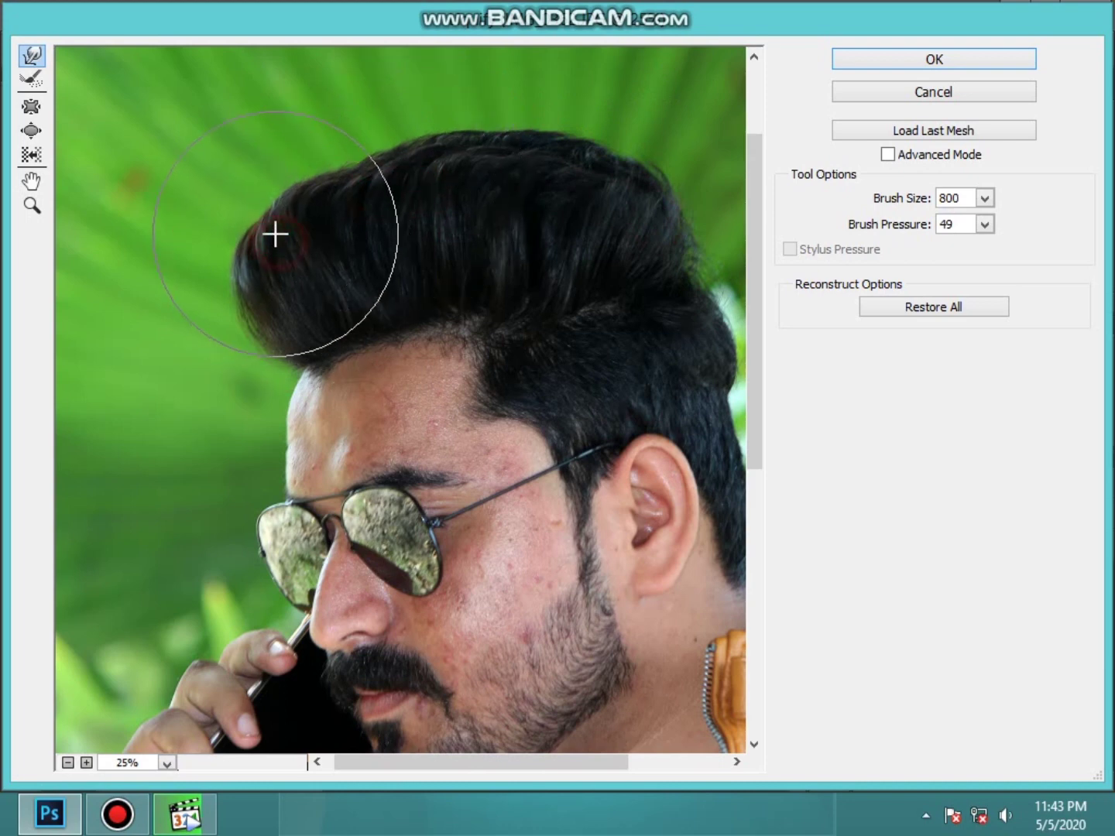
mouse_move(576, 264)
left_mouse_down()
mouse_move(667, 209)
mouse_move(477, 179)
mouse_move(379, 194)
mouse_move(506, 117)
mouse_move(419, 142)
mouse_move(530, 130)
left_mouse_up()
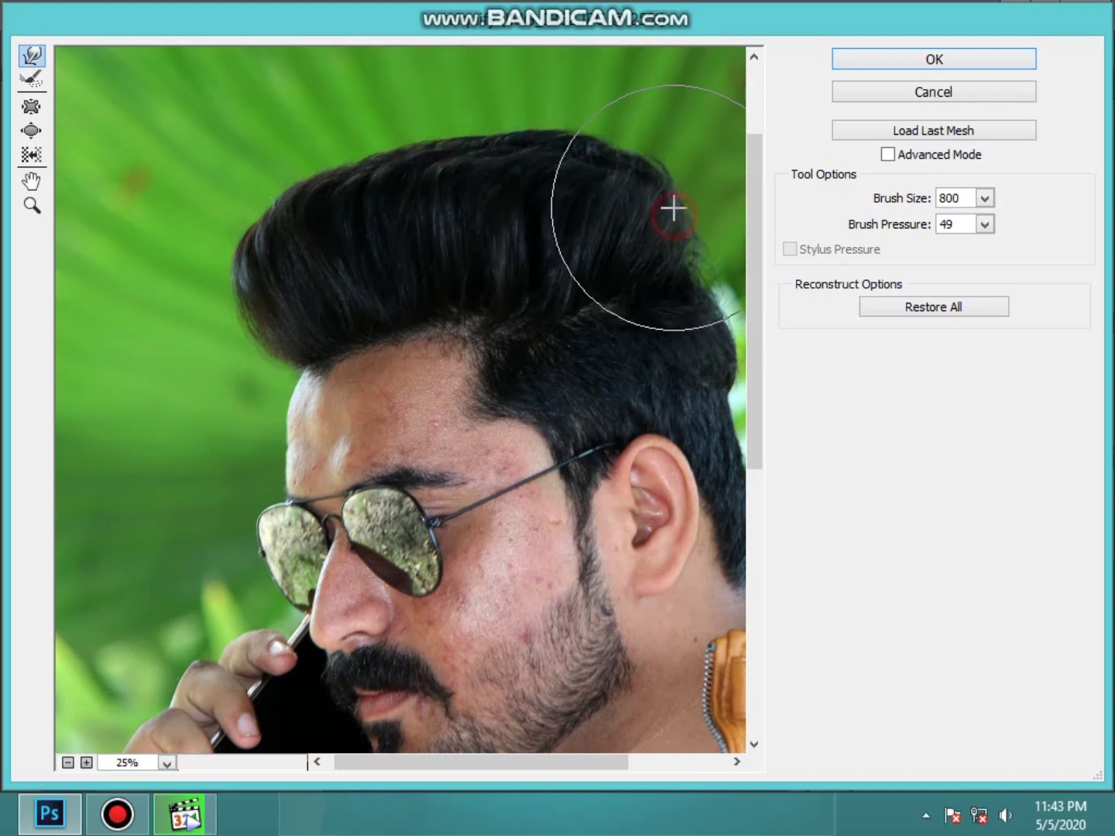
left_click_drag(522, 762, 567, 762)
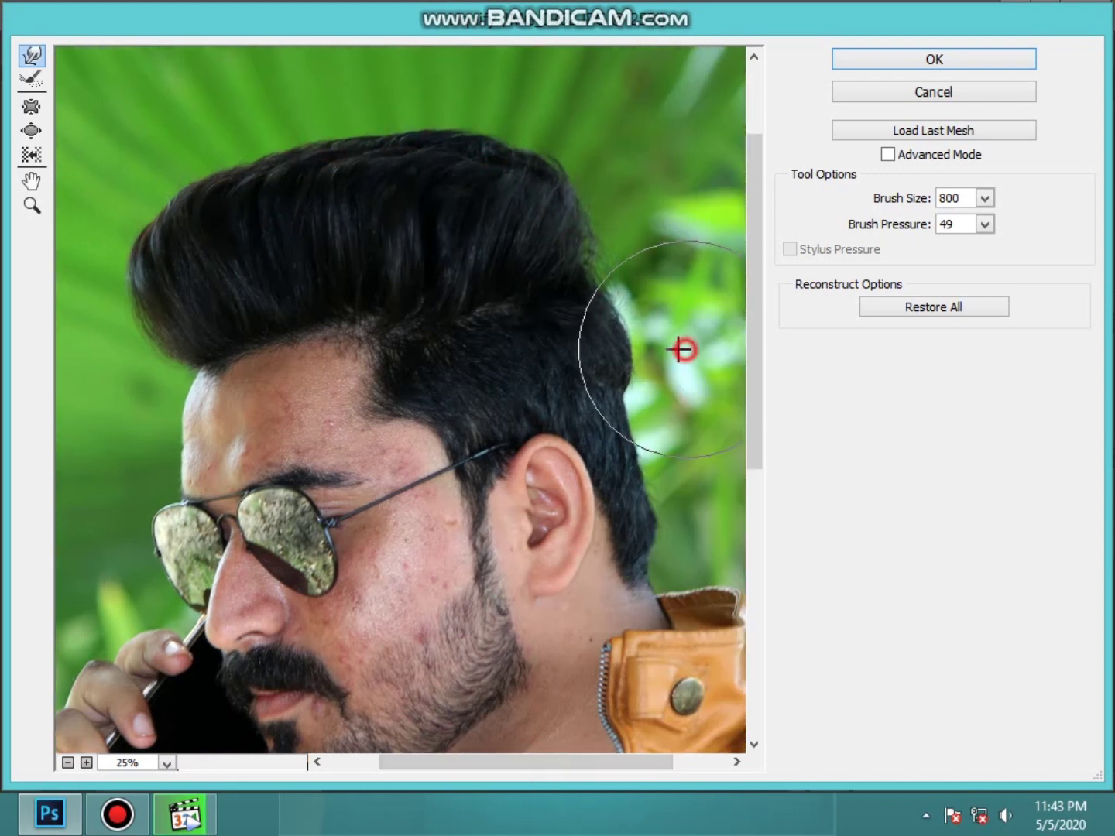
left_click_drag(680, 351, 672, 348)
left_click_drag(589, 248, 570, 241)
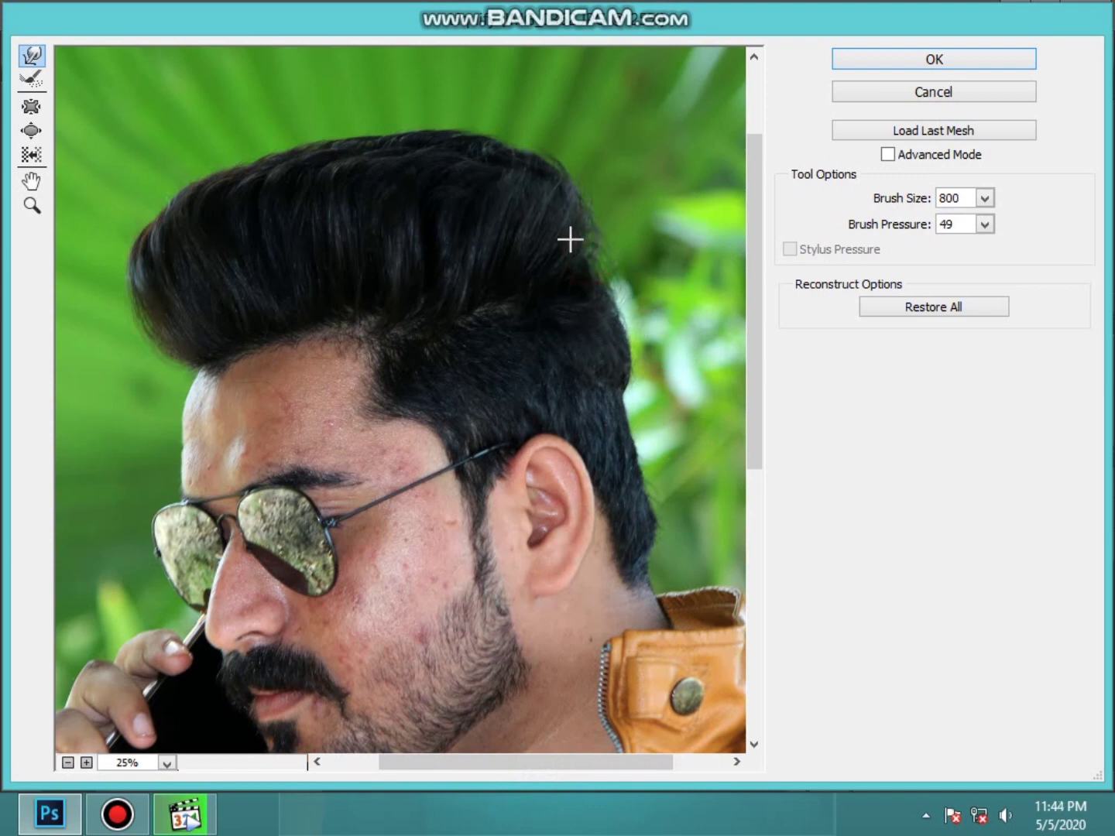
left_click_drag(204, 236, 156, 242)
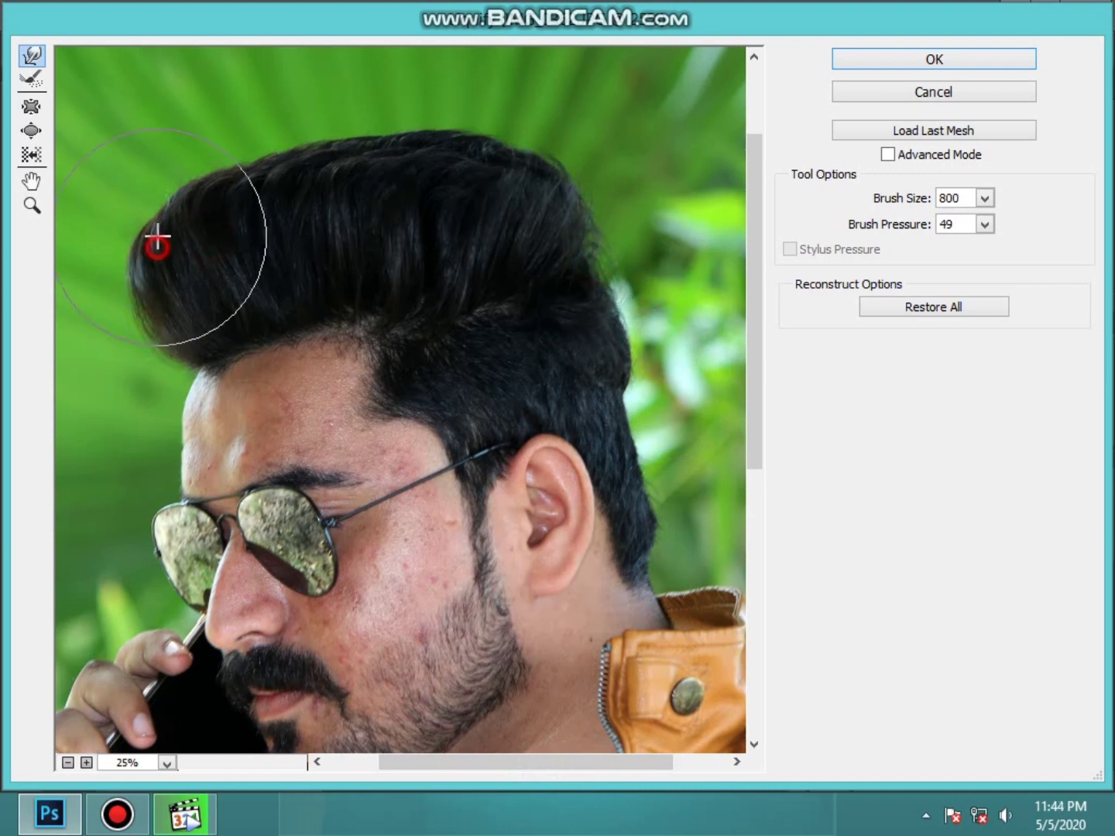
left_click(933, 58)
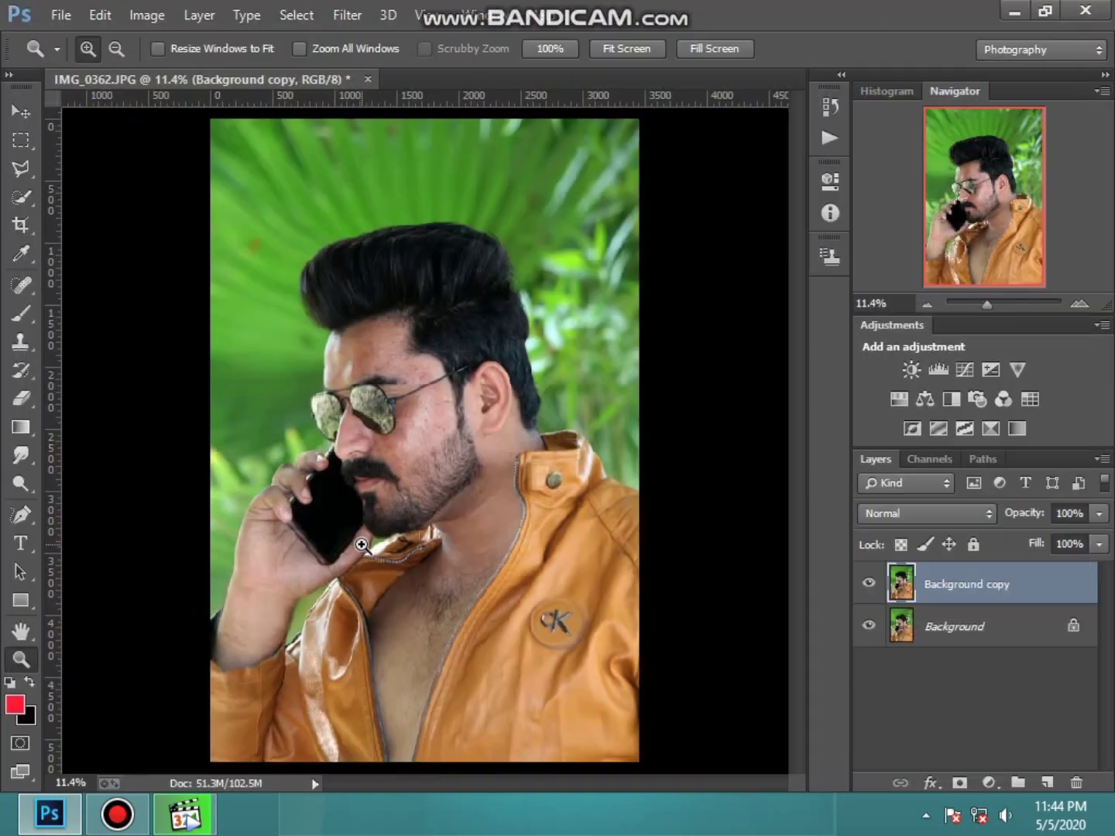
Step: Zoom in on the face and forehead
left_click(425, 380)
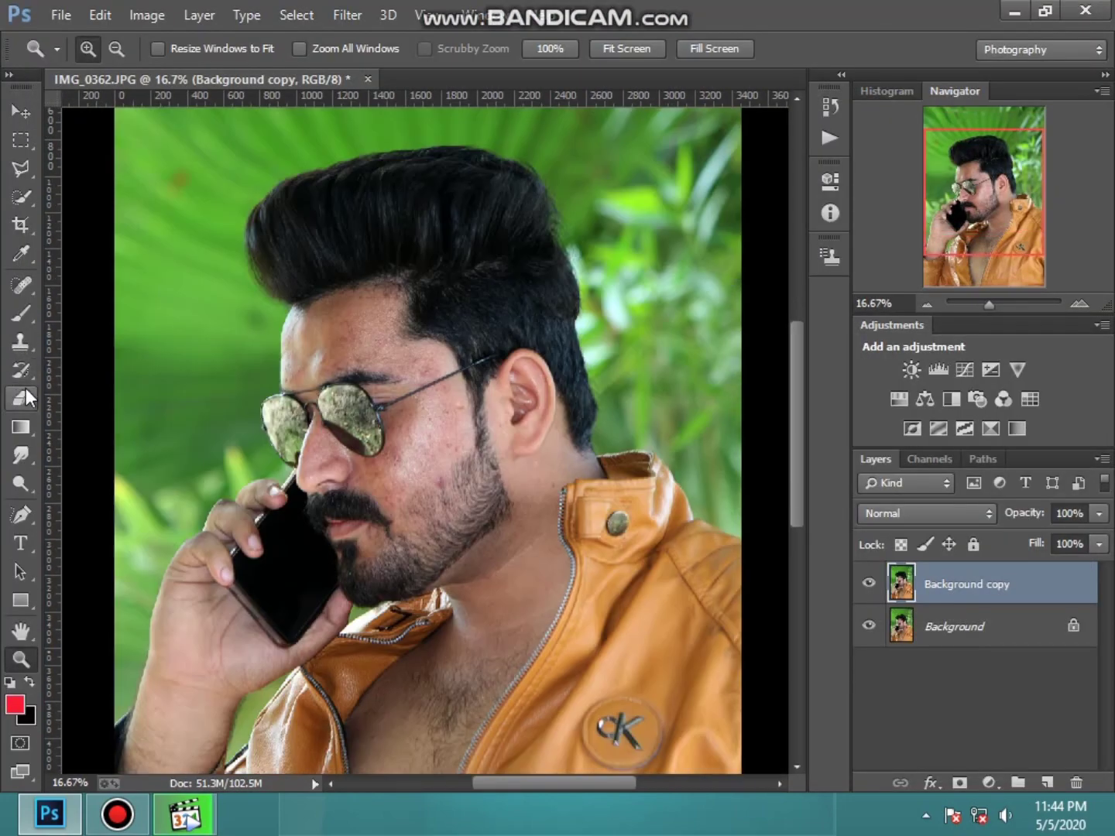
key("e")
scroll(553, 372, "up", 1)
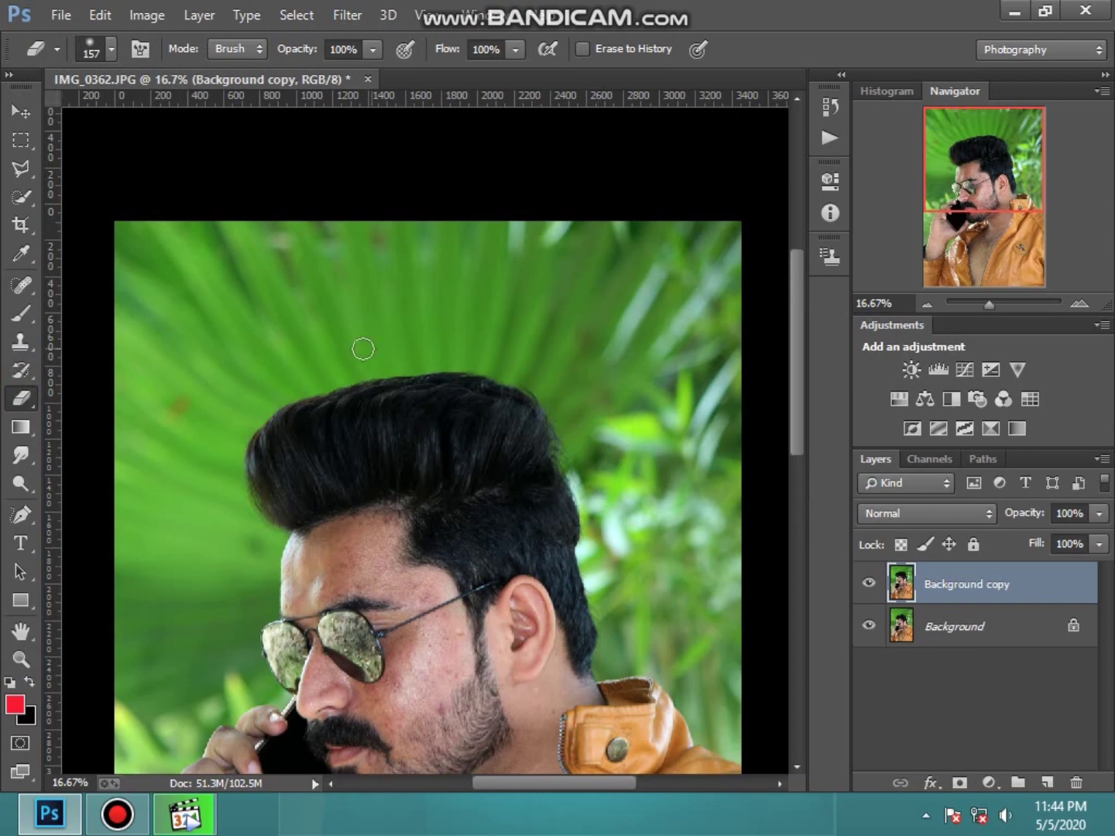
scroll(170, 632, "down", 5)
left_click(21, 659)
left_click(341, 391)
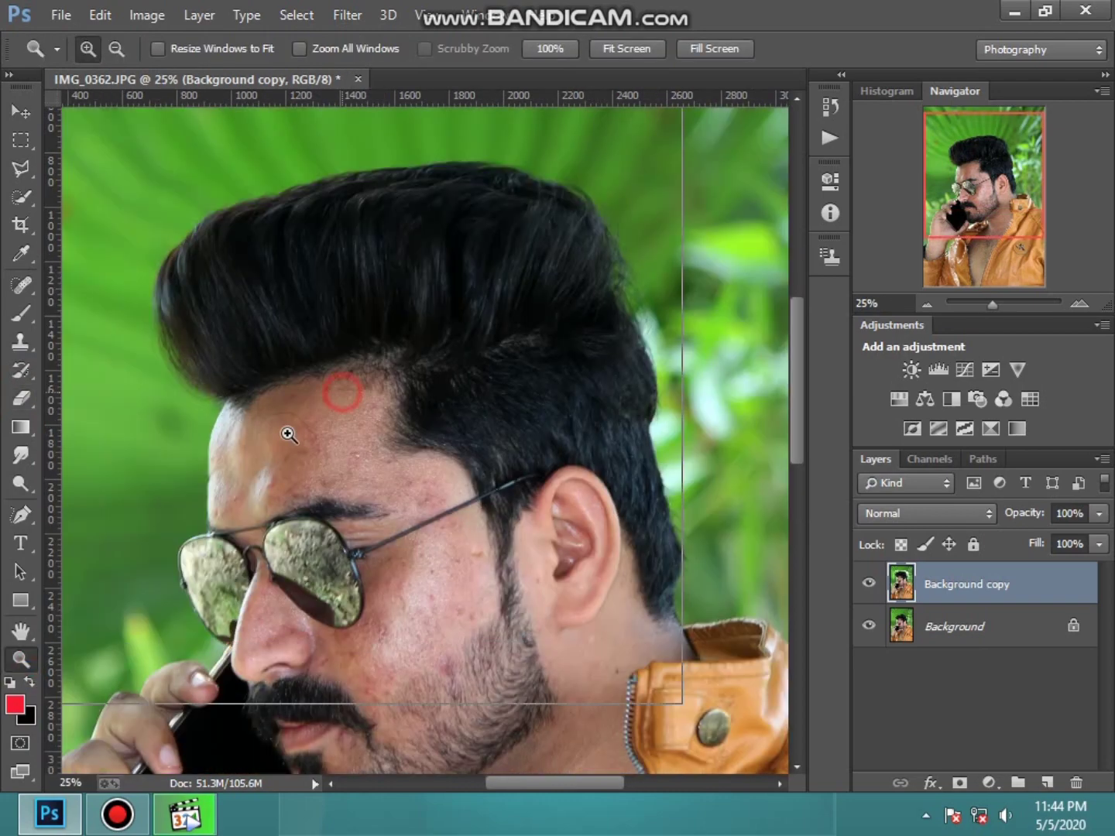
left_click(213, 476)
Step: Merge visible layers, duplicate Background, and zoom back in on the forehead
right_click(949, 630)
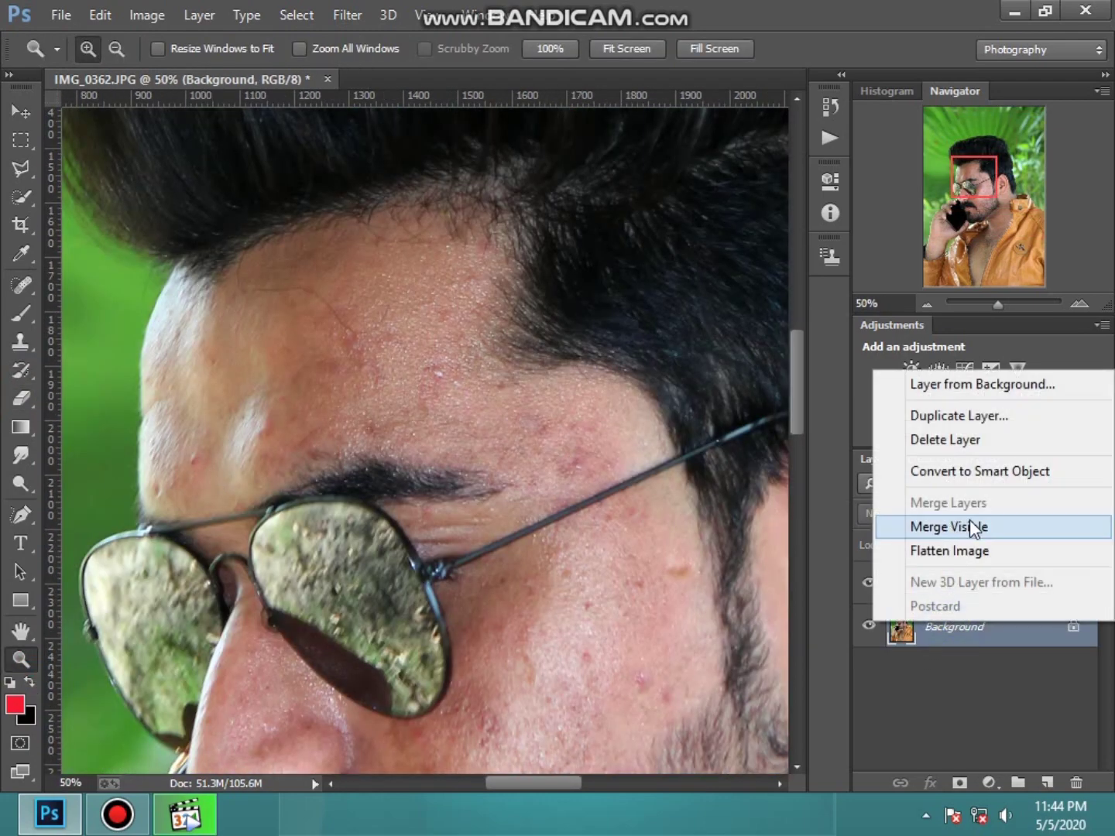
left_click(969, 527)
left_click_drag(938, 589, 1048, 782)
right_click(491, 540)
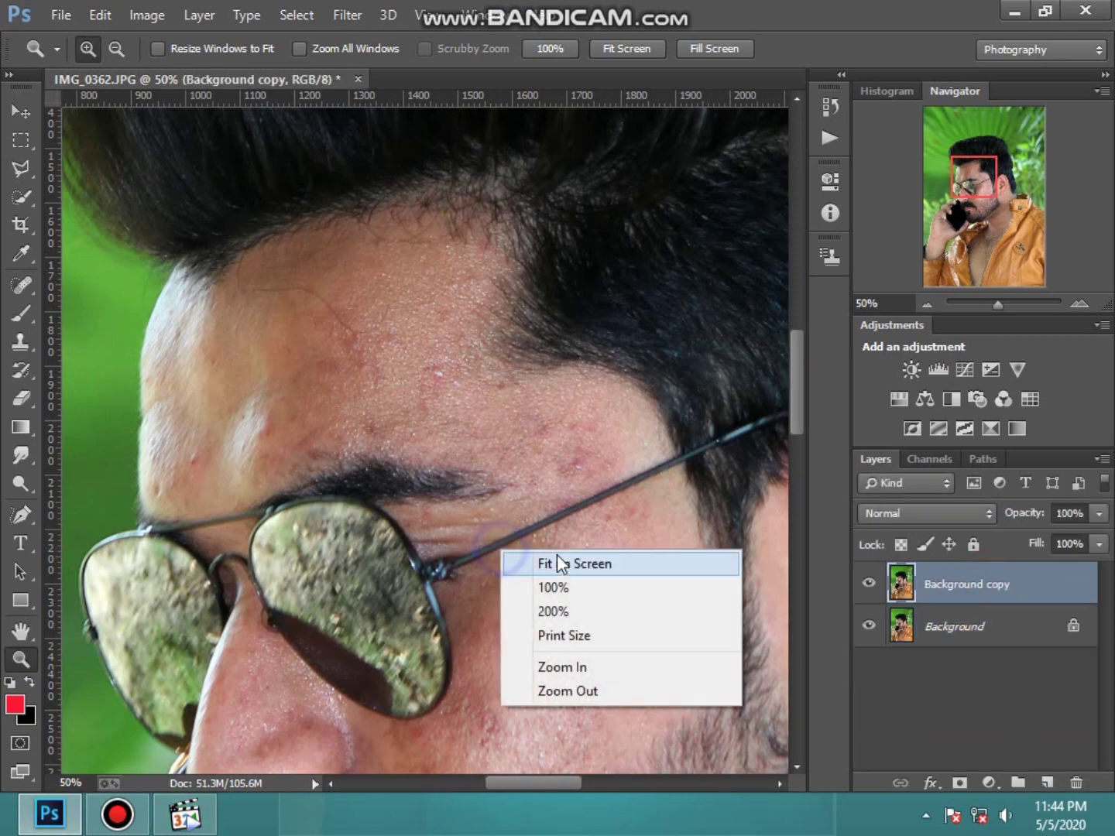
left_click(558, 562)
left_click_drag(248, 278, 436, 425)
left_click(436, 425)
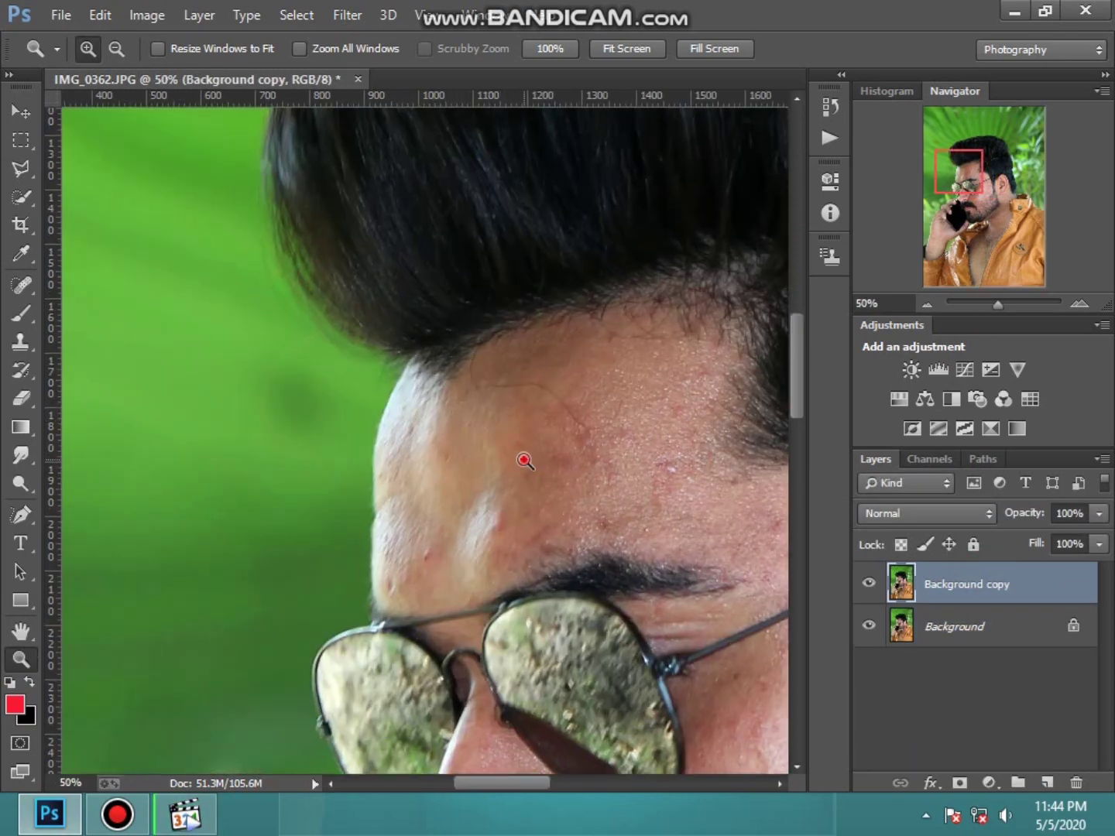
left_click(522, 461)
Step: Try a 137 px brush stroke on the forehead, then undo it
scroll(464, 453, "up", 3)
left_click(21, 314)
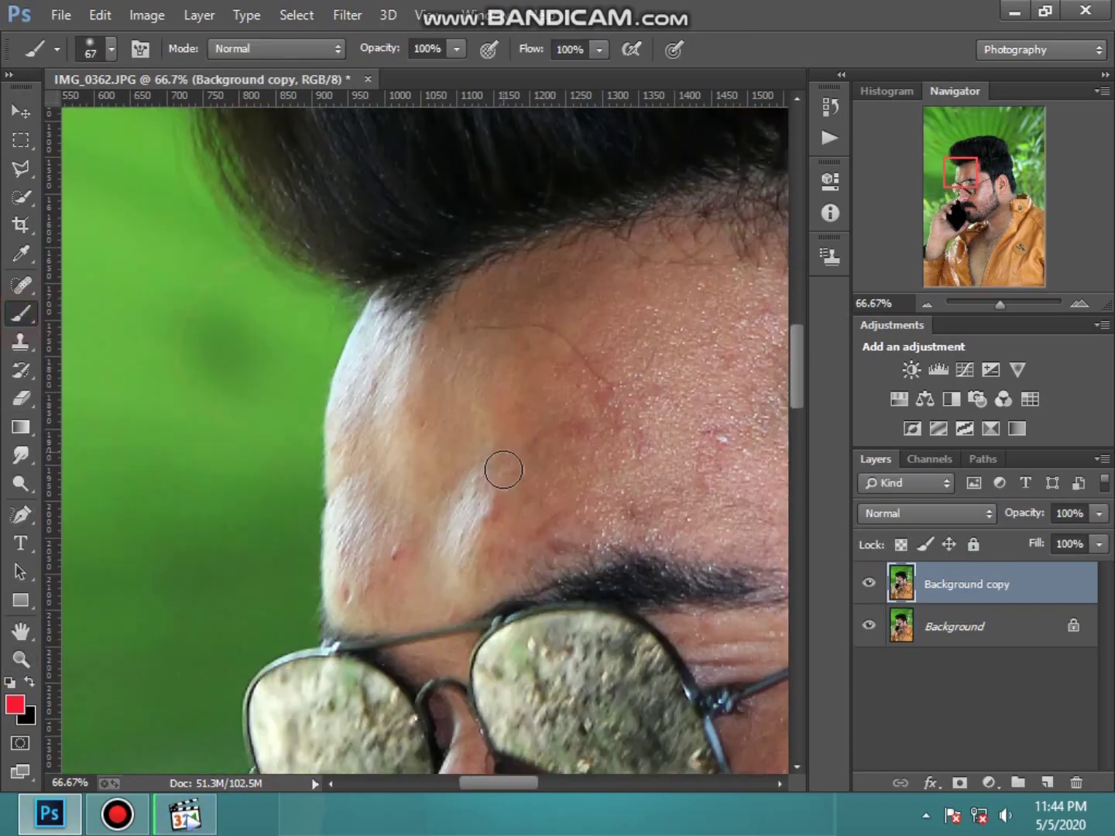
scroll(495, 466, "down", 2)
right_click(494, 467)
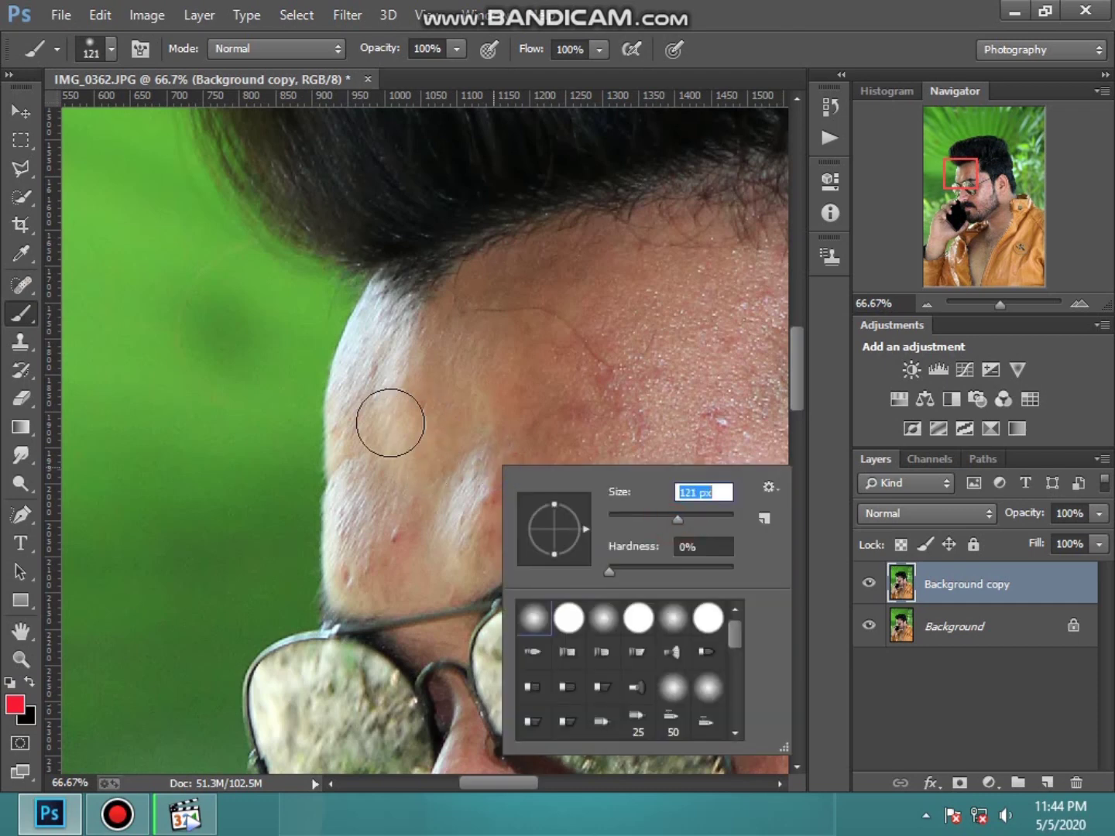
type("137")
key("Return")
left_click_drag(387, 503, 391, 515)
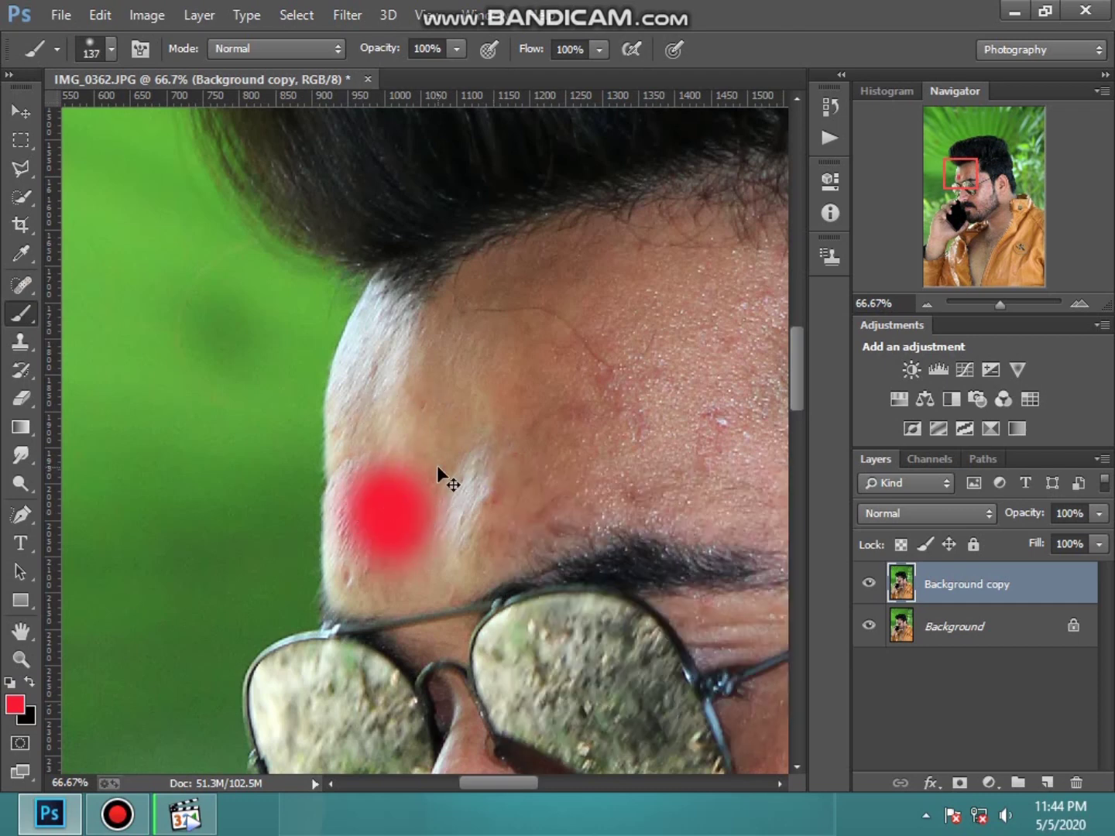
key("ctrl+z")
Step: Switch to a 151 px soft Mixer Brush and smooth the forehead streak and blemish
right_click(19, 308)
left_click(147, 372)
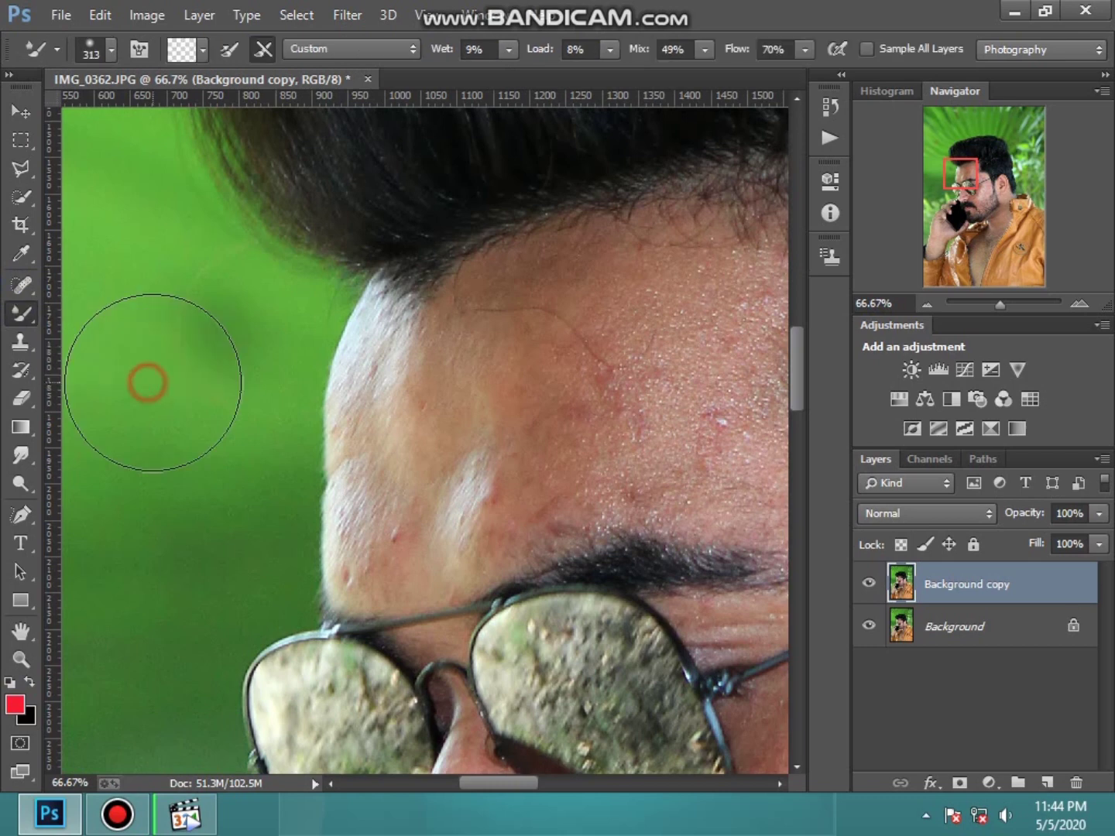
right_click(477, 450)
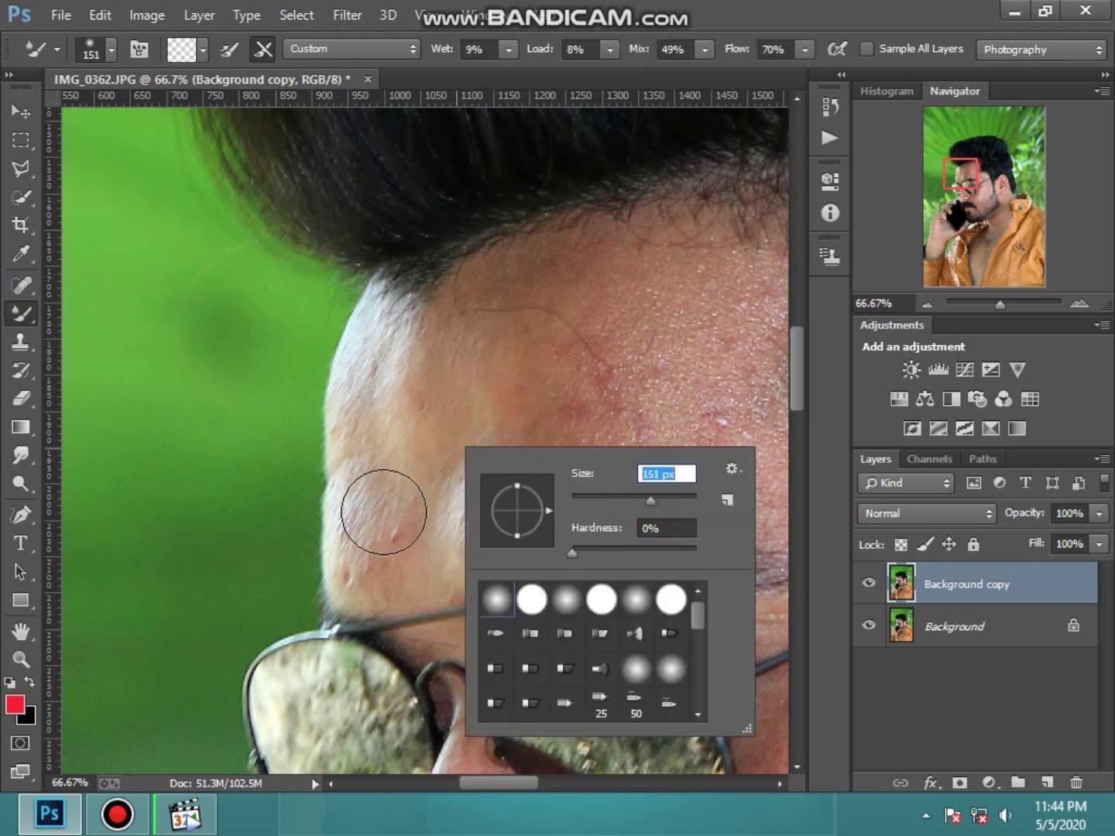
key("Return")
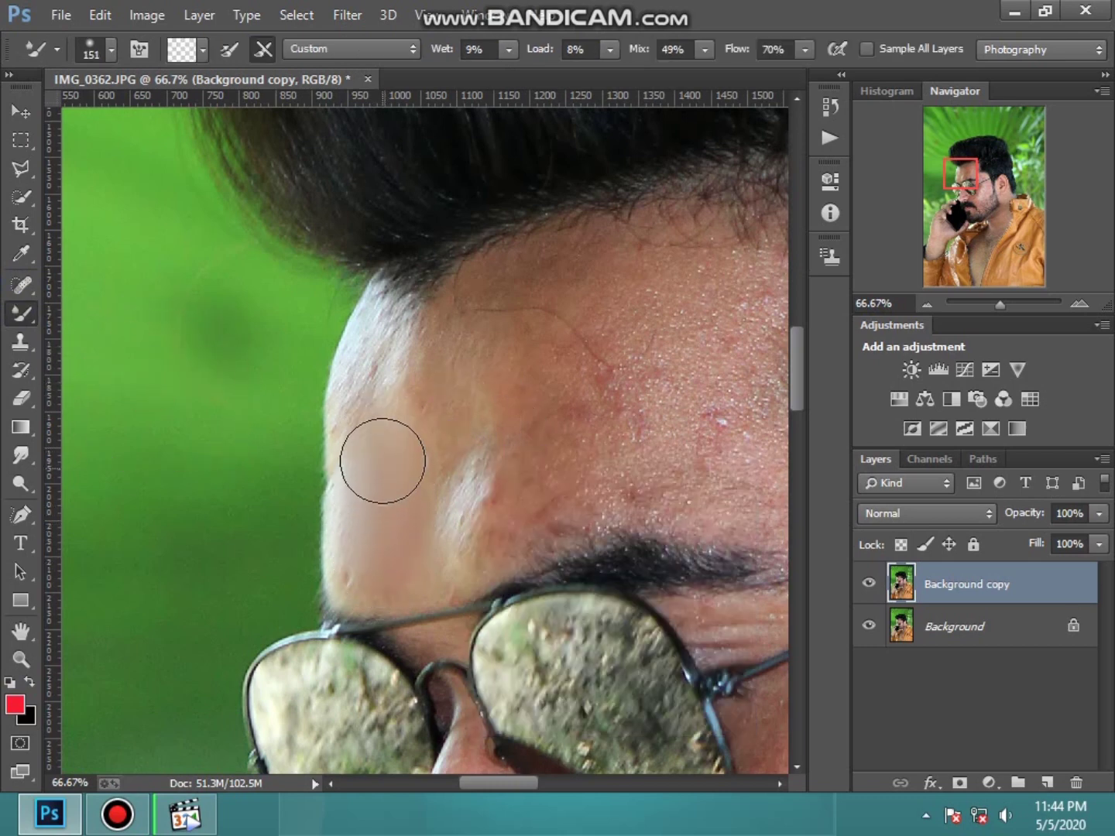
mouse_move(383, 460)
left_mouse_down()
mouse_move(387, 361)
mouse_move(372, 465)
left_mouse_up()
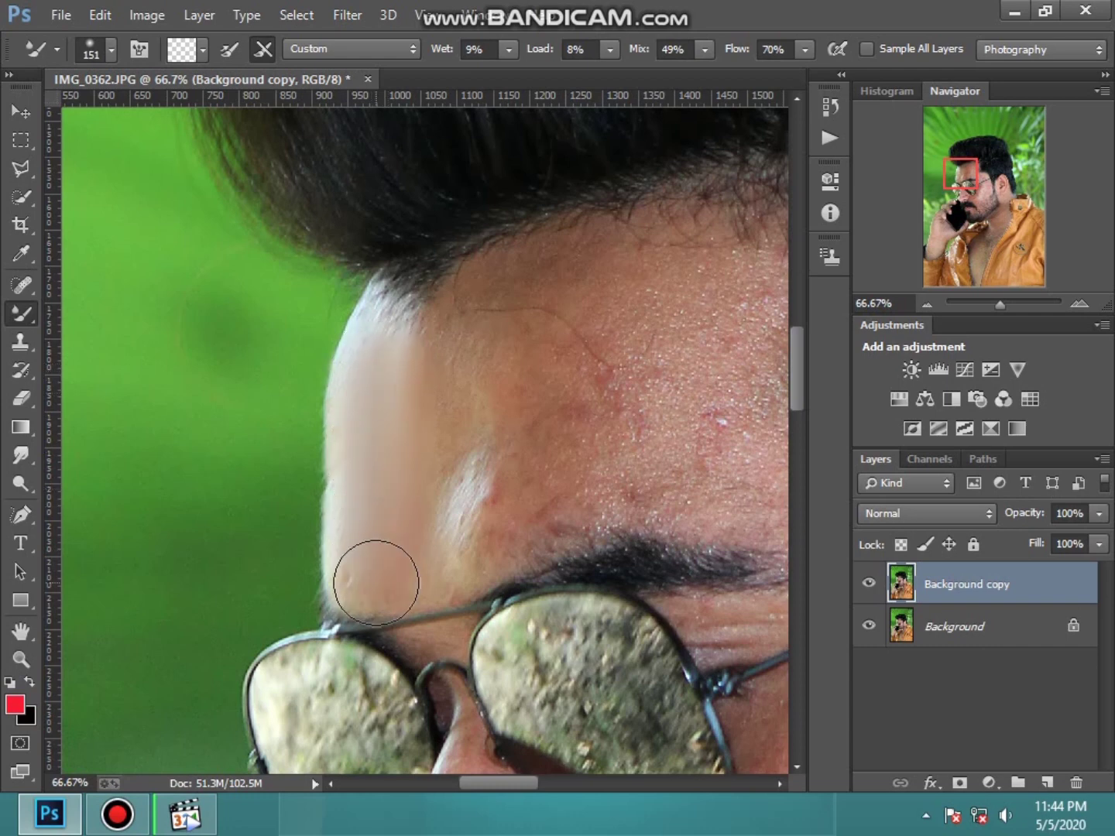
mouse_move(443, 496)
left_mouse_down()
mouse_move(490, 491)
mouse_move(502, 435)
mouse_move(474, 353)
mouse_move(533, 325)
left_mouse_up()
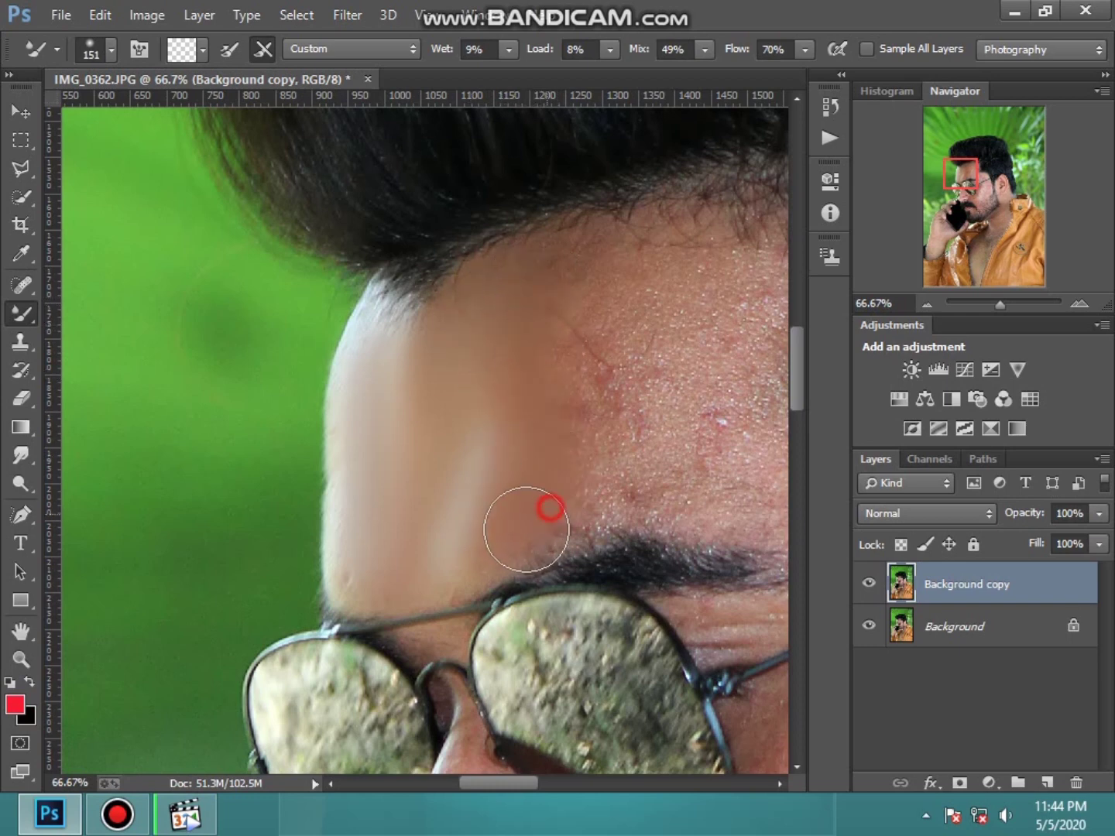
left_click_drag(559, 400, 602, 285)
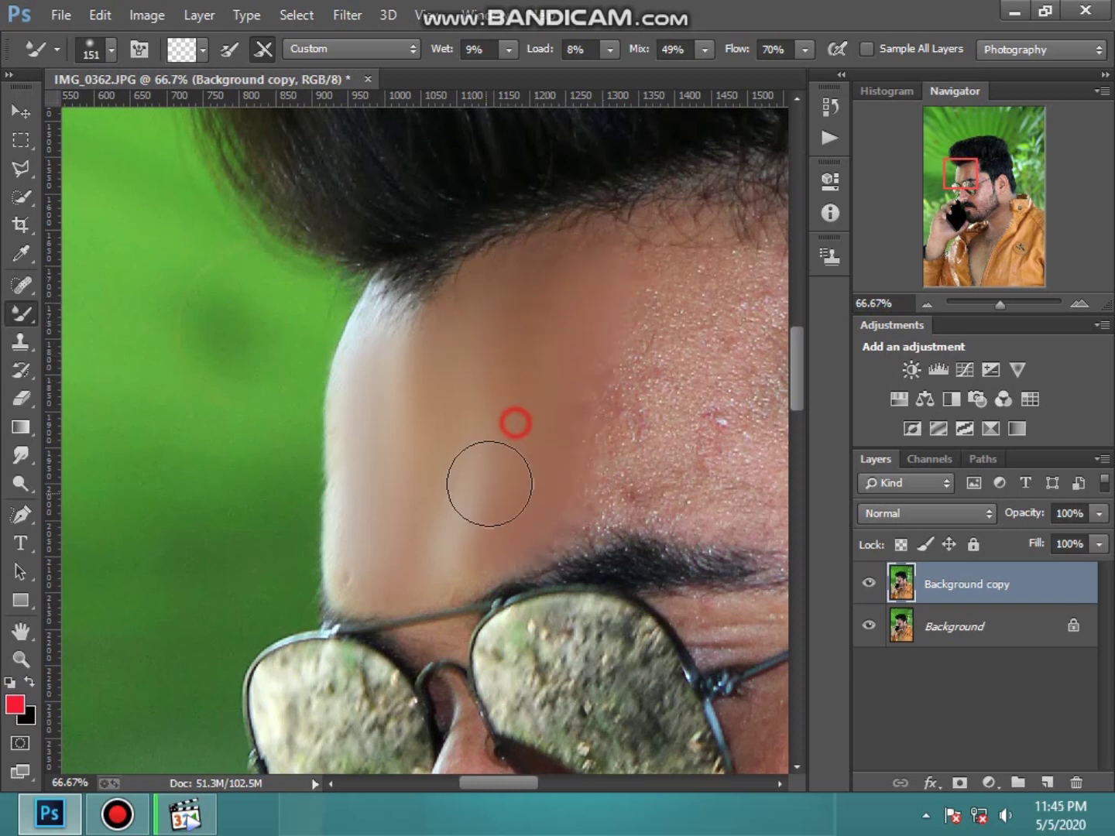
Step: Enlarge the mixer brush to 195 px and smooth the mid and right forehead
right_click(621, 496)
type("195")
key("Return")
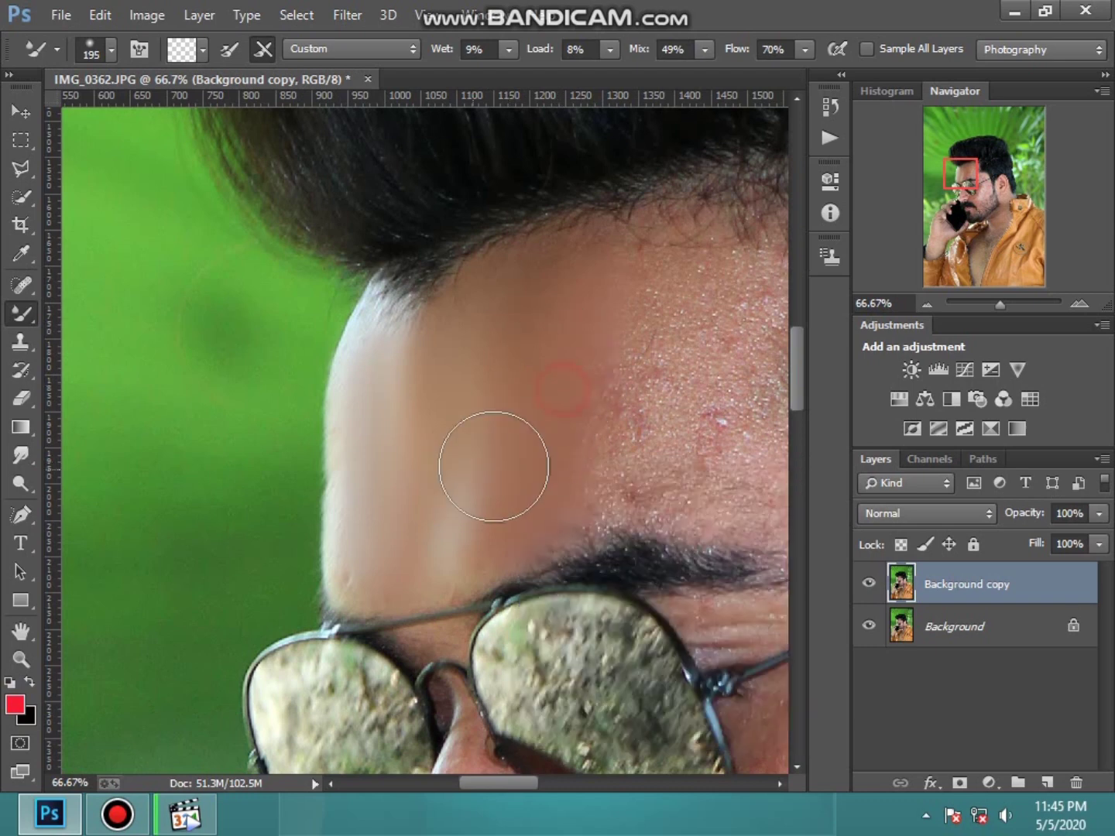
mouse_move(473, 490)
left_mouse_down()
mouse_move(422, 378)
mouse_move(594, 478)
left_mouse_up()
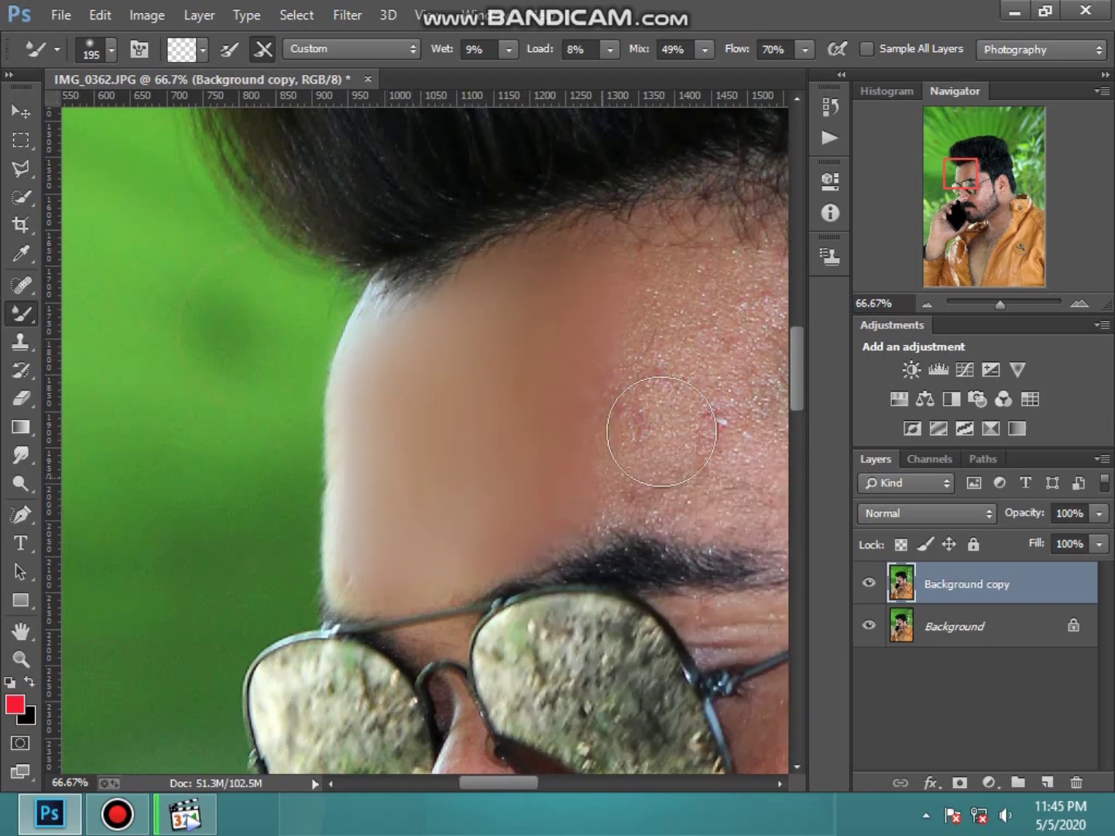
mouse_move(654, 419)
left_mouse_down()
mouse_move(544, 296)
mouse_move(483, 522)
left_mouse_up()
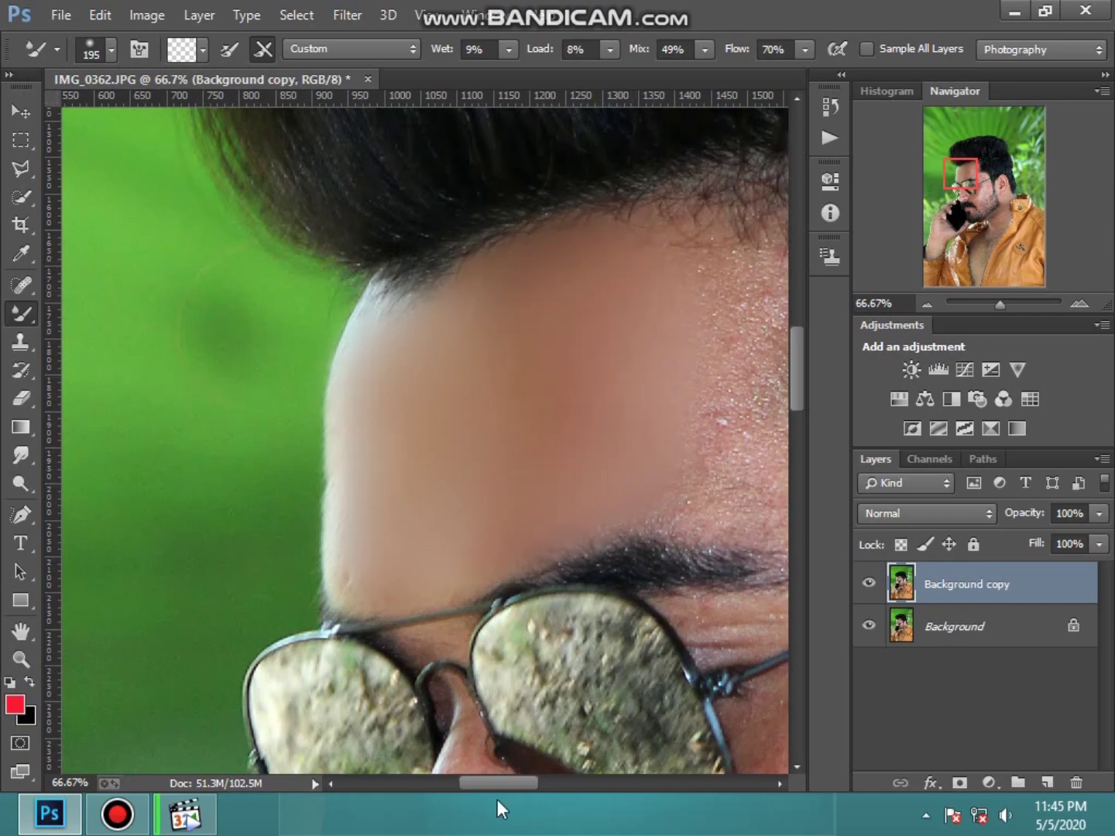
left_click_drag(499, 783, 519, 783)
scroll(386, 398, "up", 2)
left_click_drag(353, 369, 519, 310)
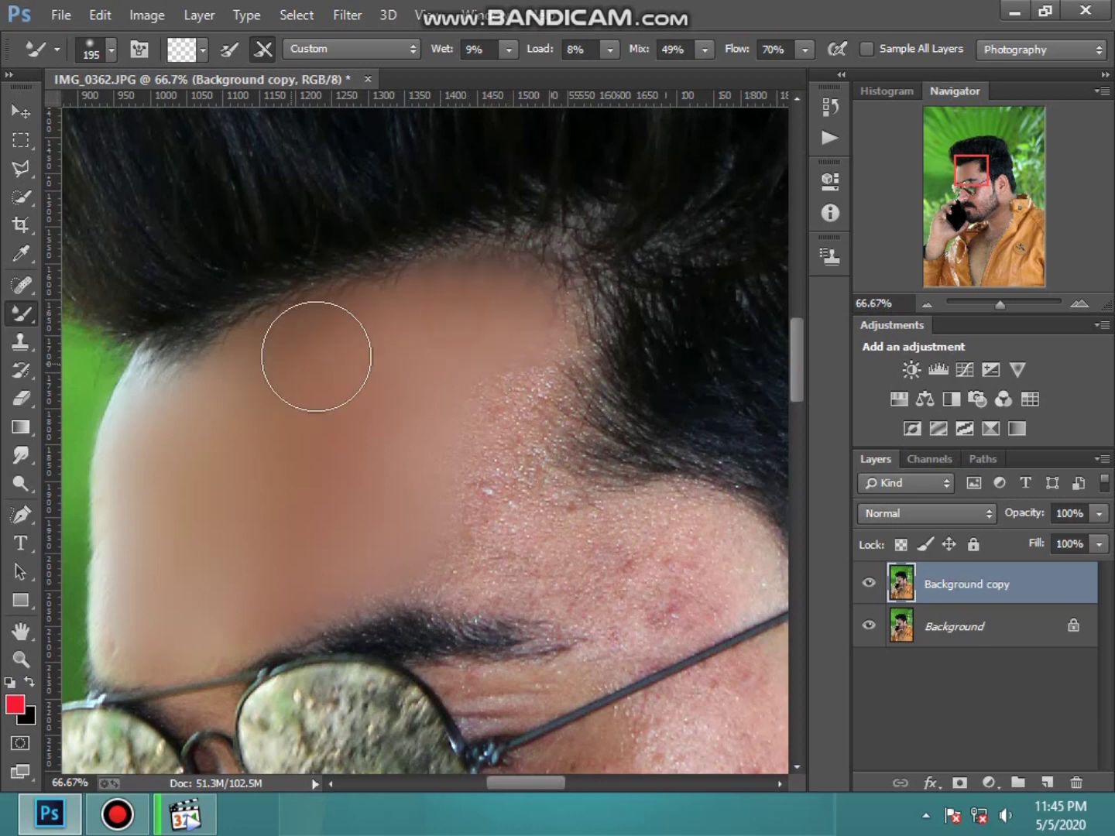
Step: Smooth the skin along the hairline, temple and left forehead edge
mouse_move(317, 356)
left_mouse_down()
mouse_move(519, 299)
mouse_move(510, 422)
mouse_move(523, 422)
mouse_move(477, 463)
mouse_move(488, 531)
mouse_move(439, 548)
left_mouse_up()
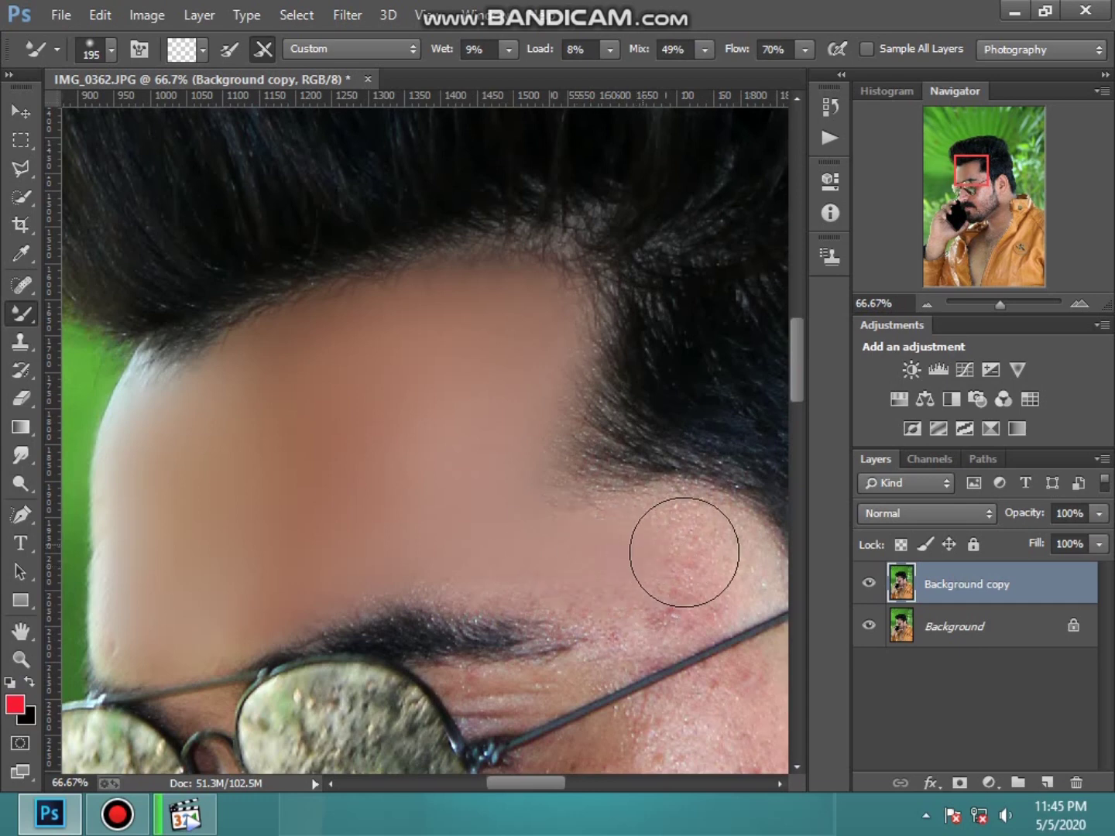
left_click_drag(684, 553, 498, 508)
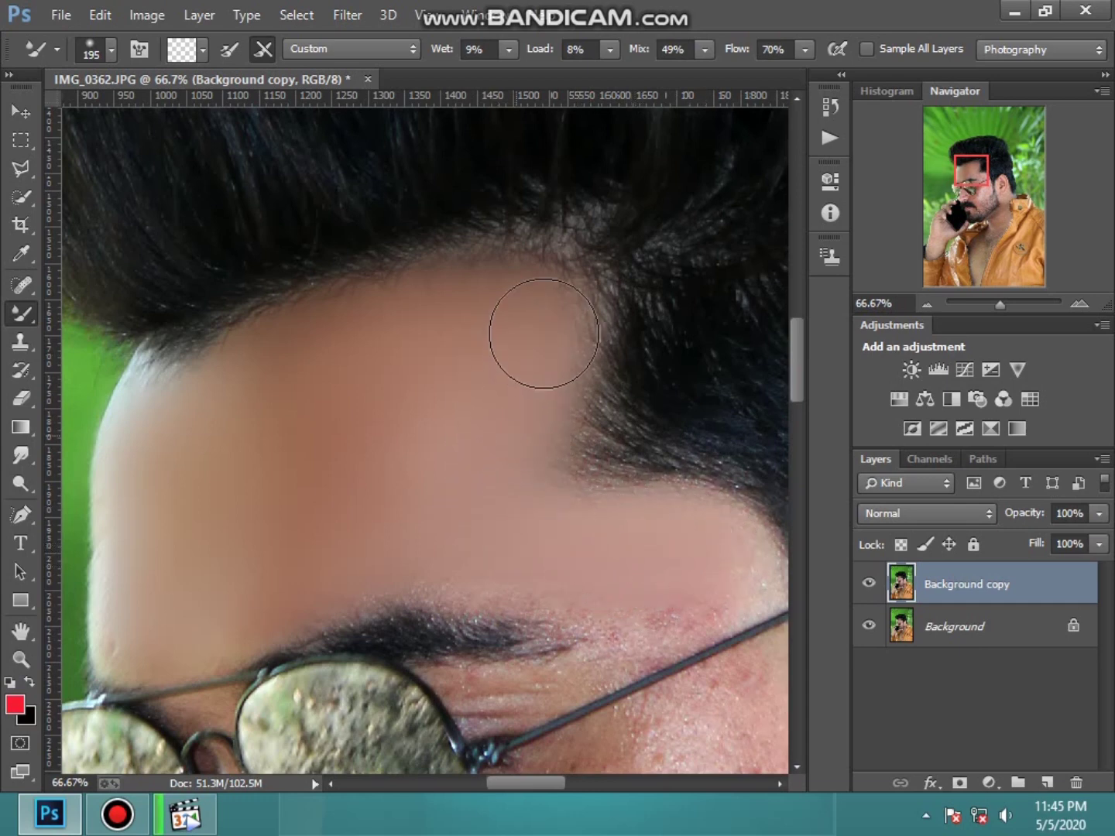
left_click_drag(230, 409, 157, 539)
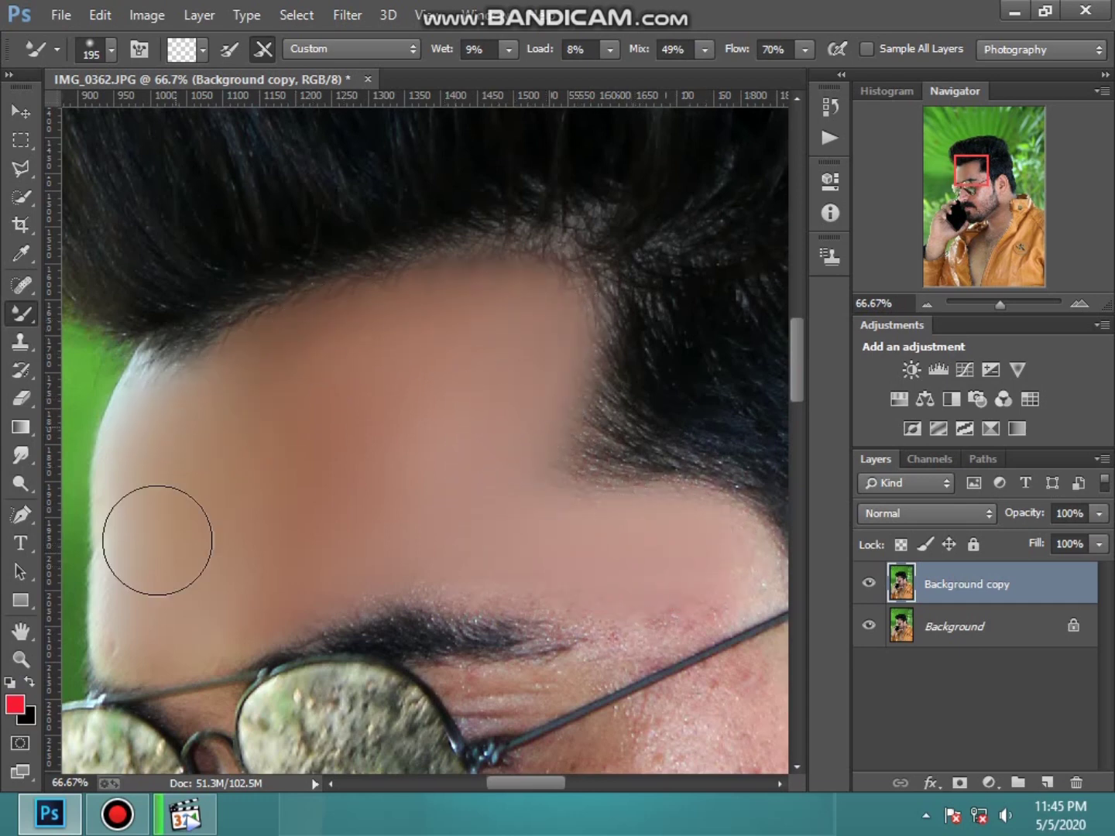
mouse_move(151, 629)
left_mouse_down()
mouse_move(340, 526)
mouse_move(622, 577)
left_mouse_up()
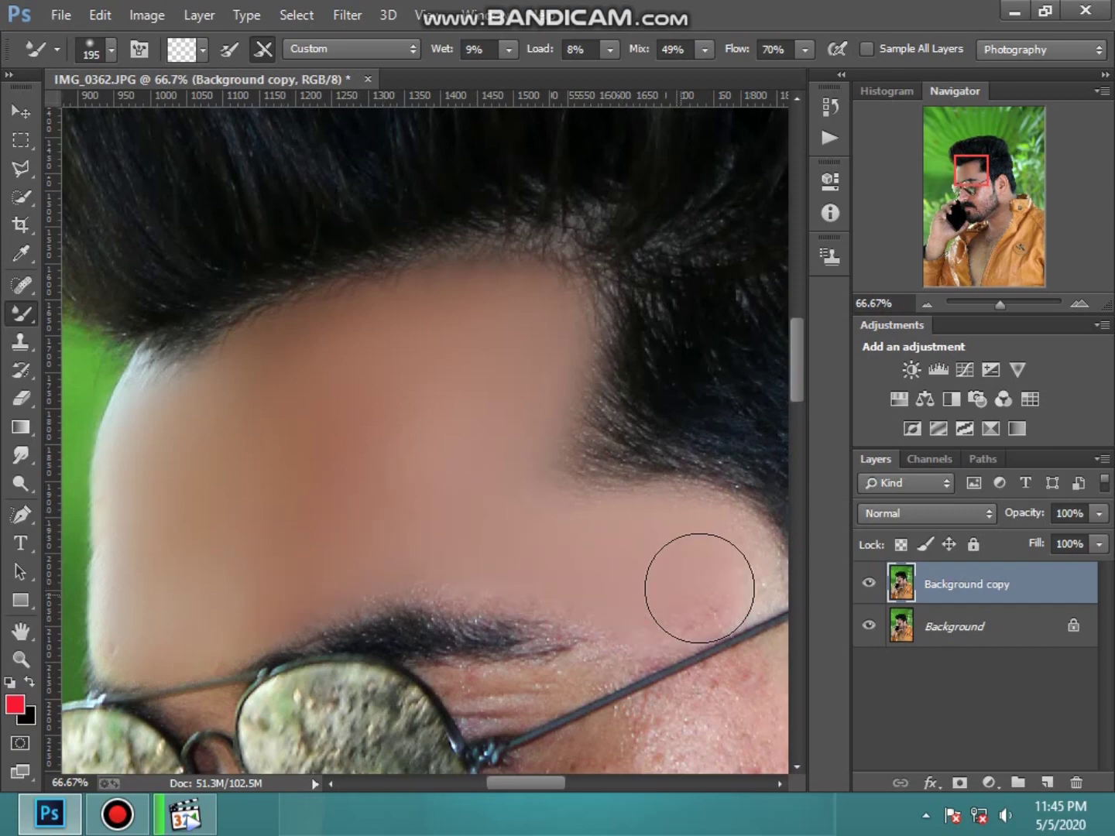
left_click_drag(450, 402, 518, 304)
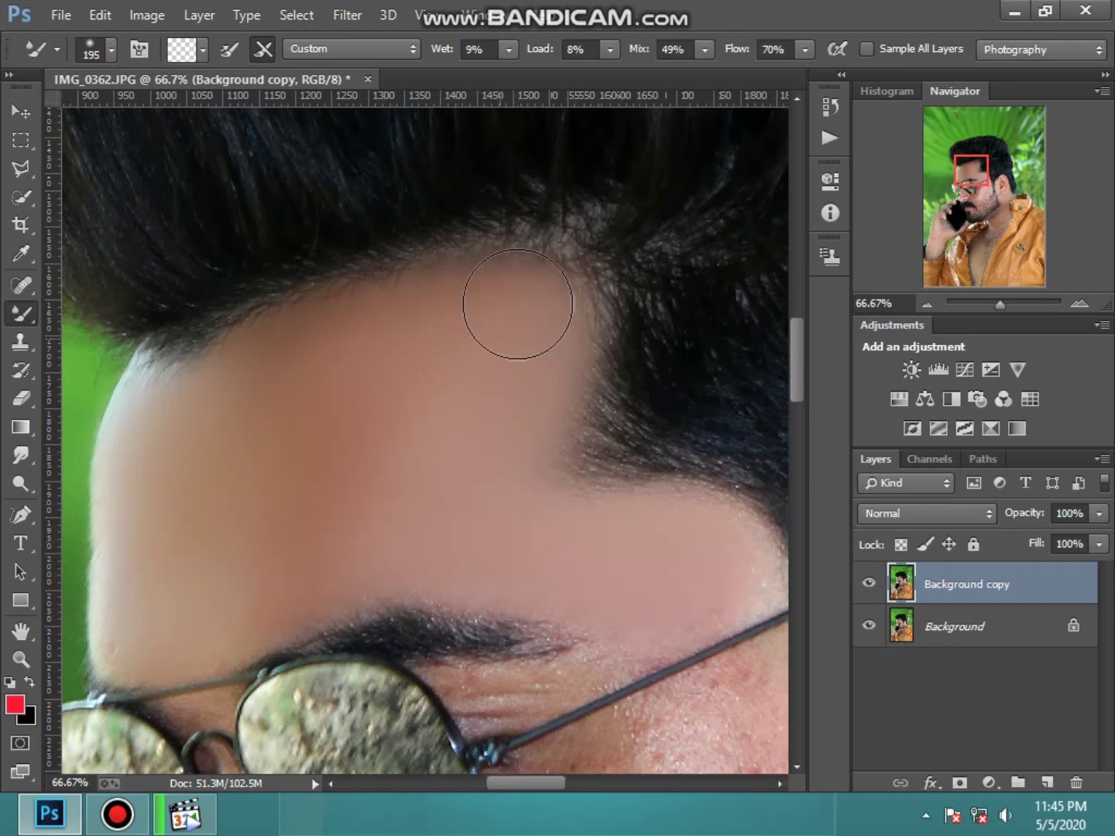
Step: Use a 142 px soft mixer brush to smooth the jaw blemish and cheek
scroll(394, 508, "down", 2)
scroll(464, 659, "down", 2)
scroll(551, 795, "right", 5)
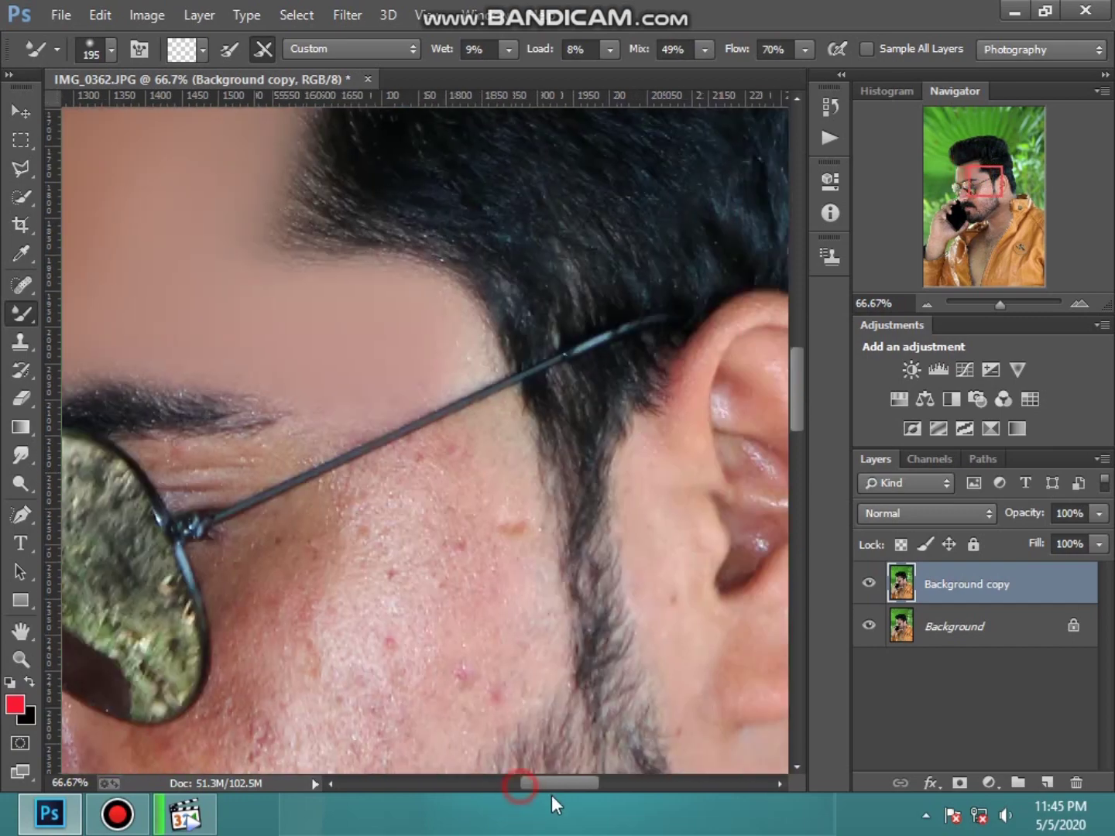
right_click(517, 542)
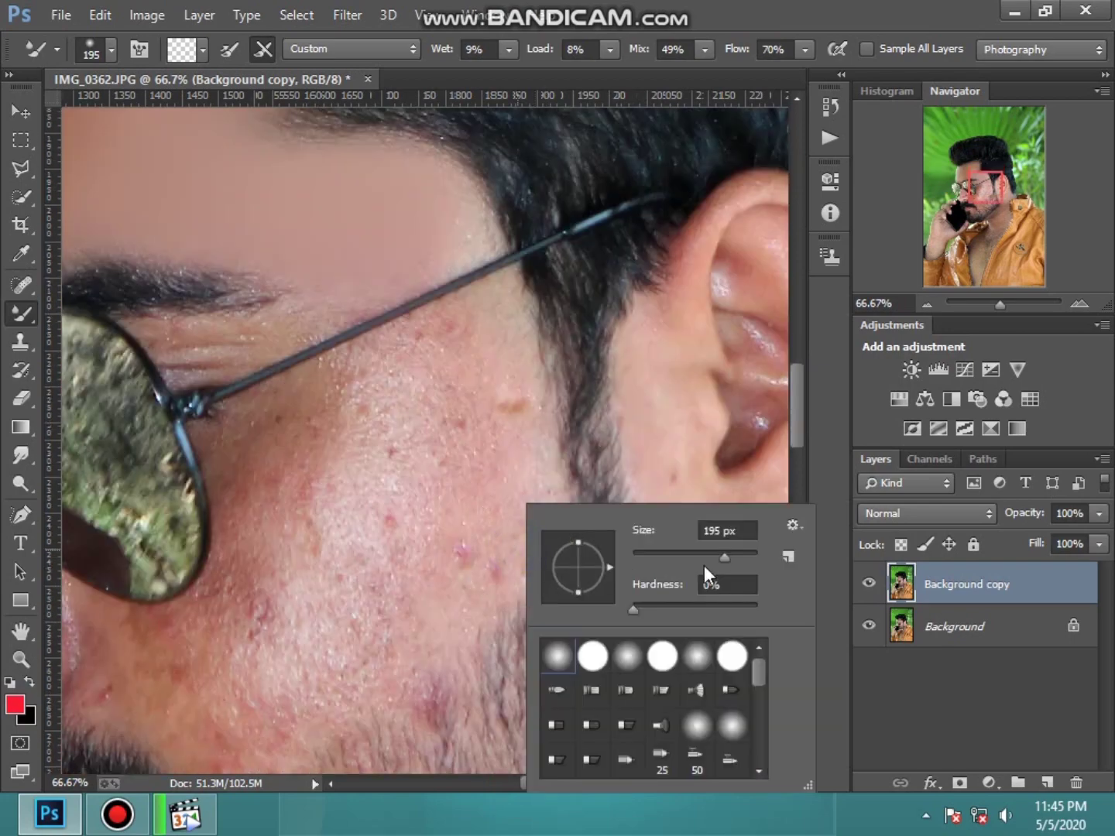
left_click(490, 334)
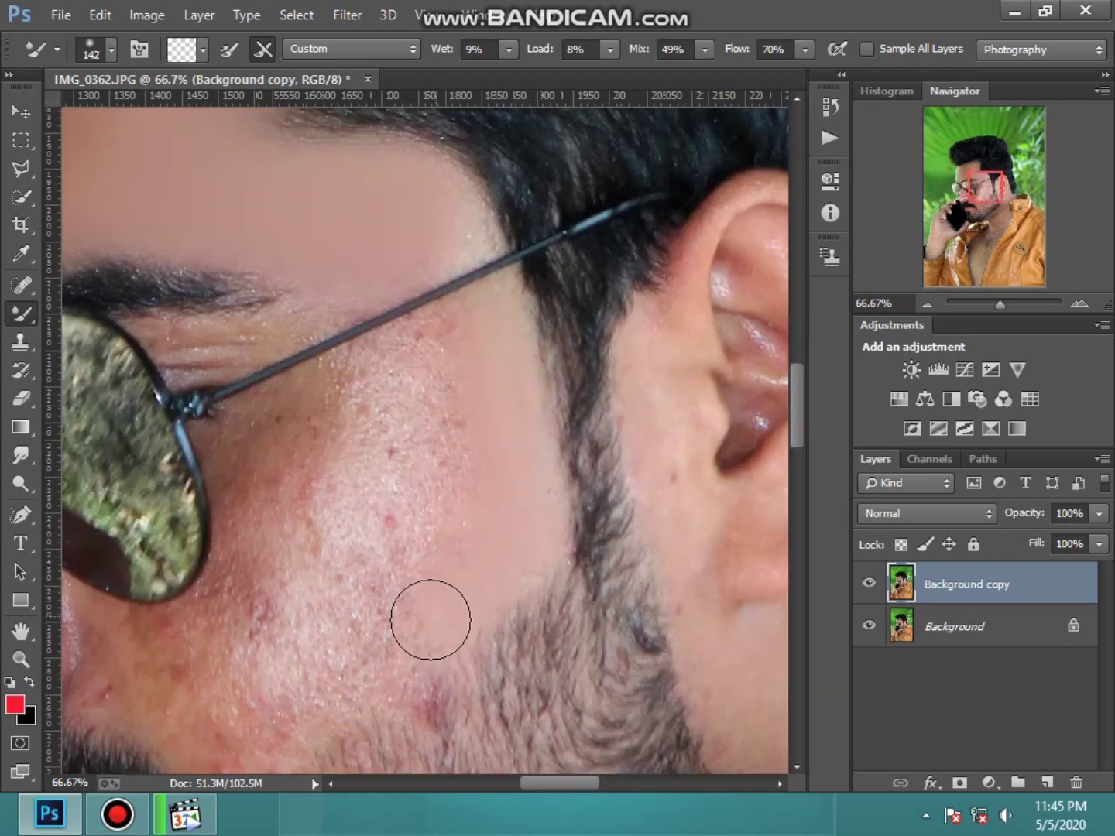
scroll(407, 577, "down", 3)
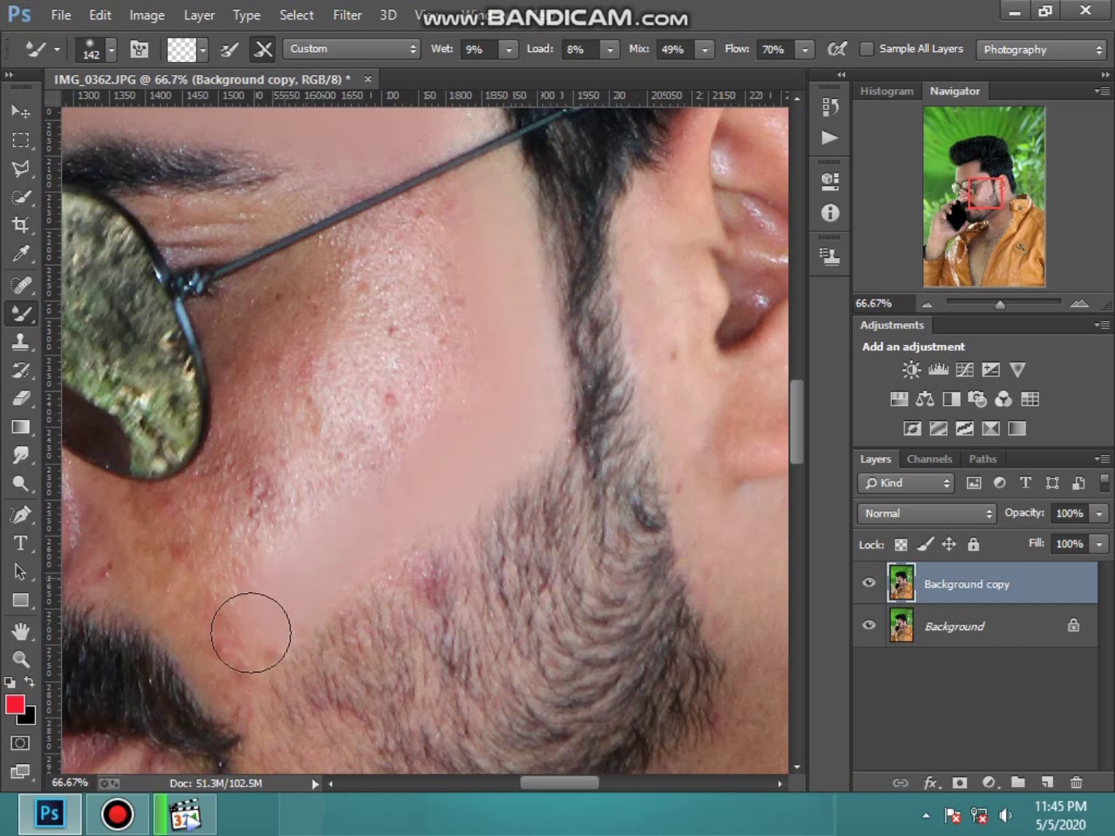
left_click(241, 665)
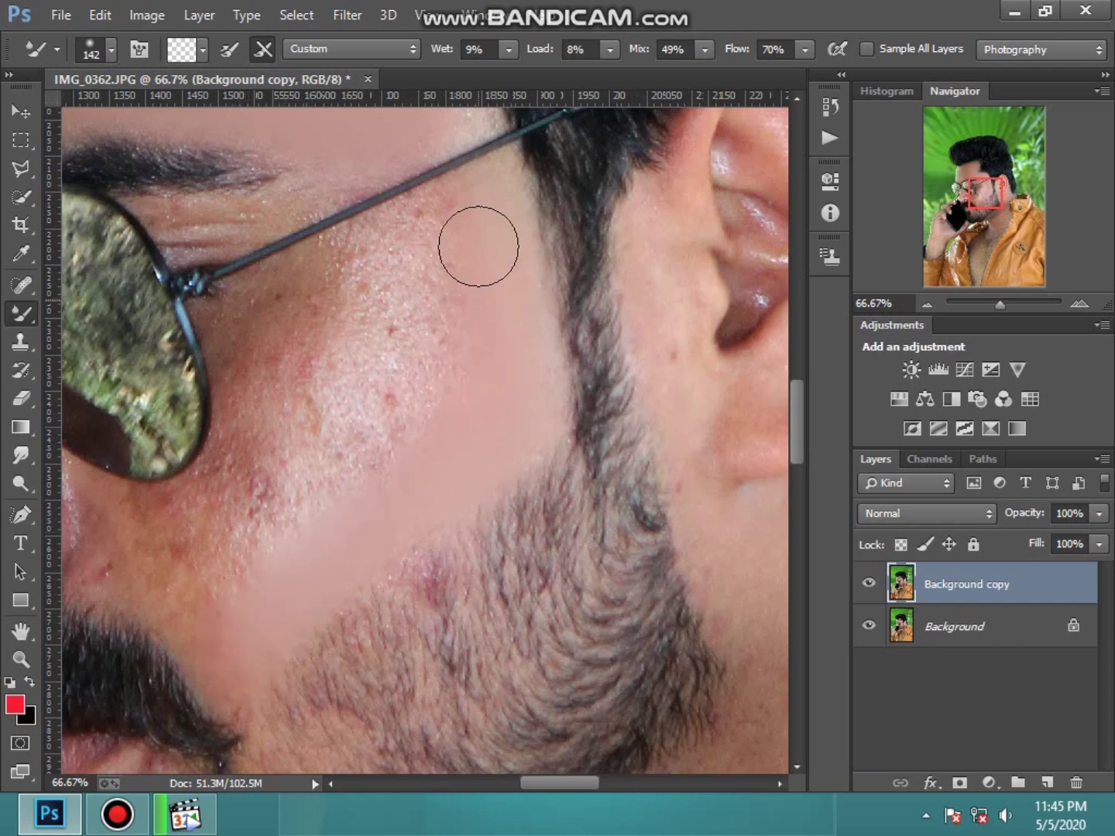
mouse_move(392, 242)
left_mouse_down()
mouse_move(364, 336)
mouse_move(260, 513)
left_mouse_up()
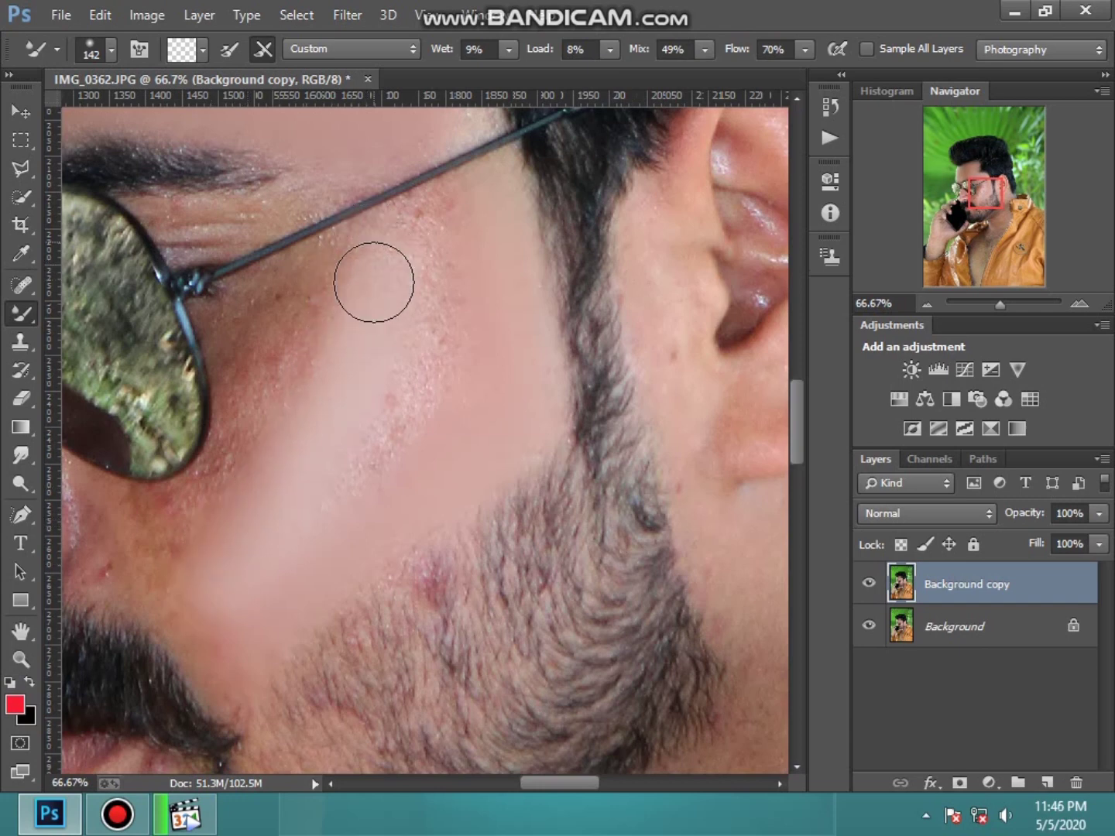
left_click_drag(344, 351, 296, 476)
Step: Enlarge the brush to 178 px and blend the speckled cheek skin
right_click(445, 359)
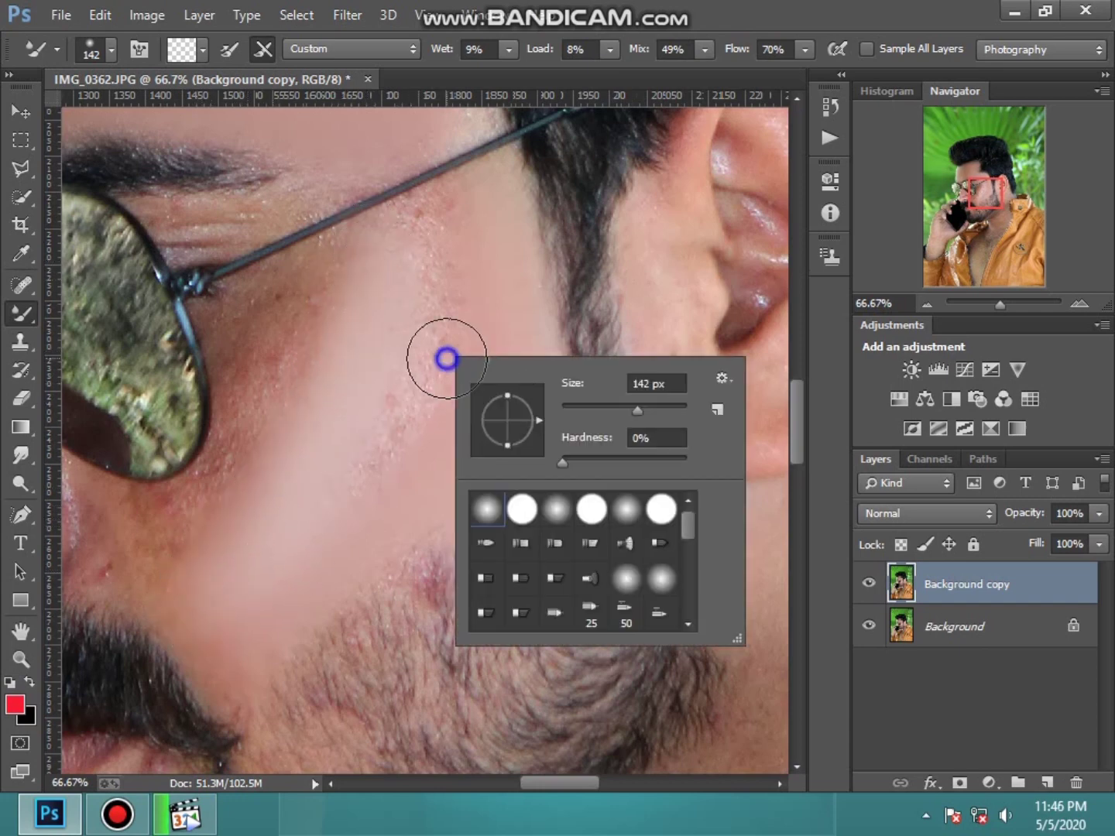
left_click(482, 283)
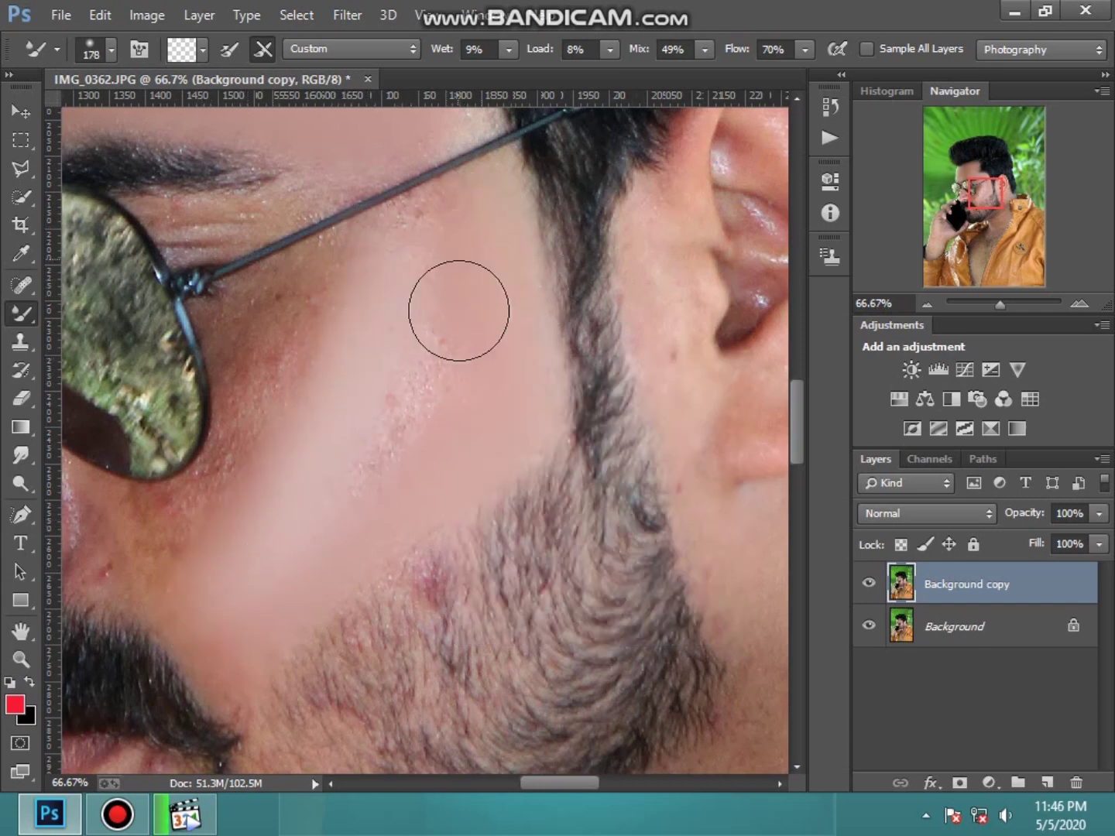
left_click_drag(418, 391, 403, 428)
left_click_drag(346, 499, 254, 600)
left_click_drag(378, 514, 463, 445)
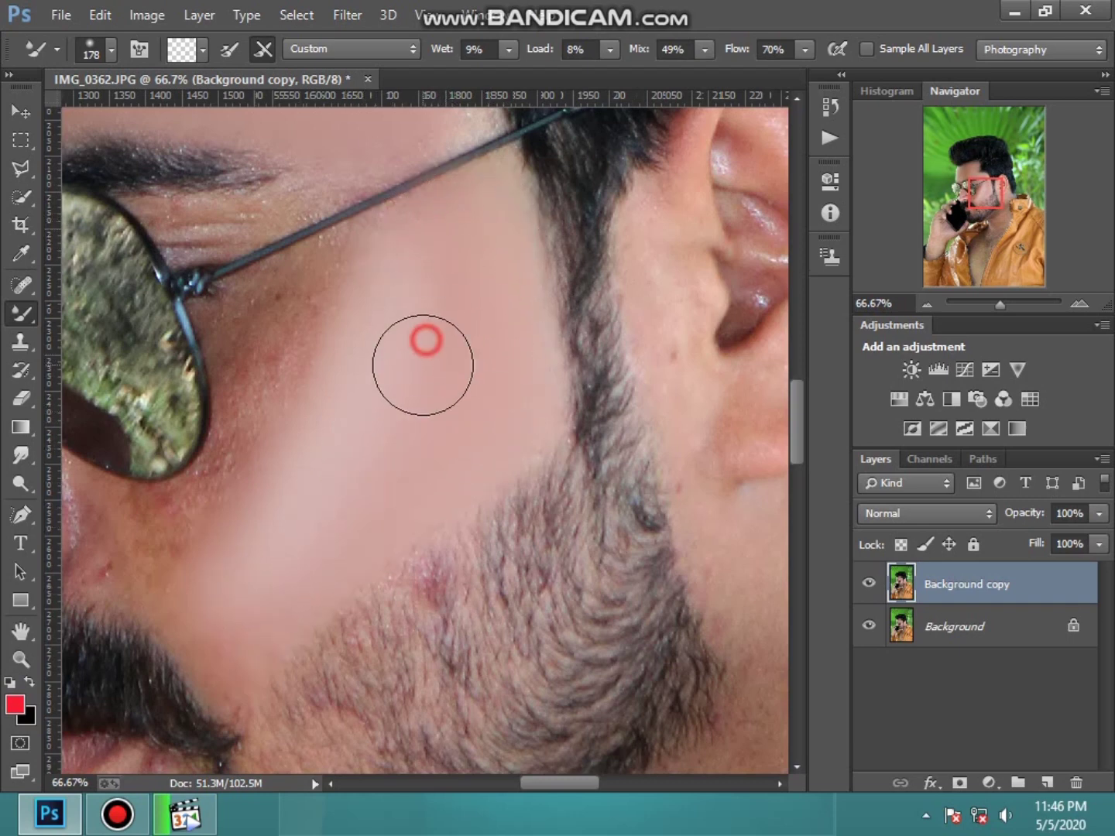
Step: Shrink the brush to 161 px and smooth the cheek below the glasses
right_click(439, 369)
left_click(313, 283)
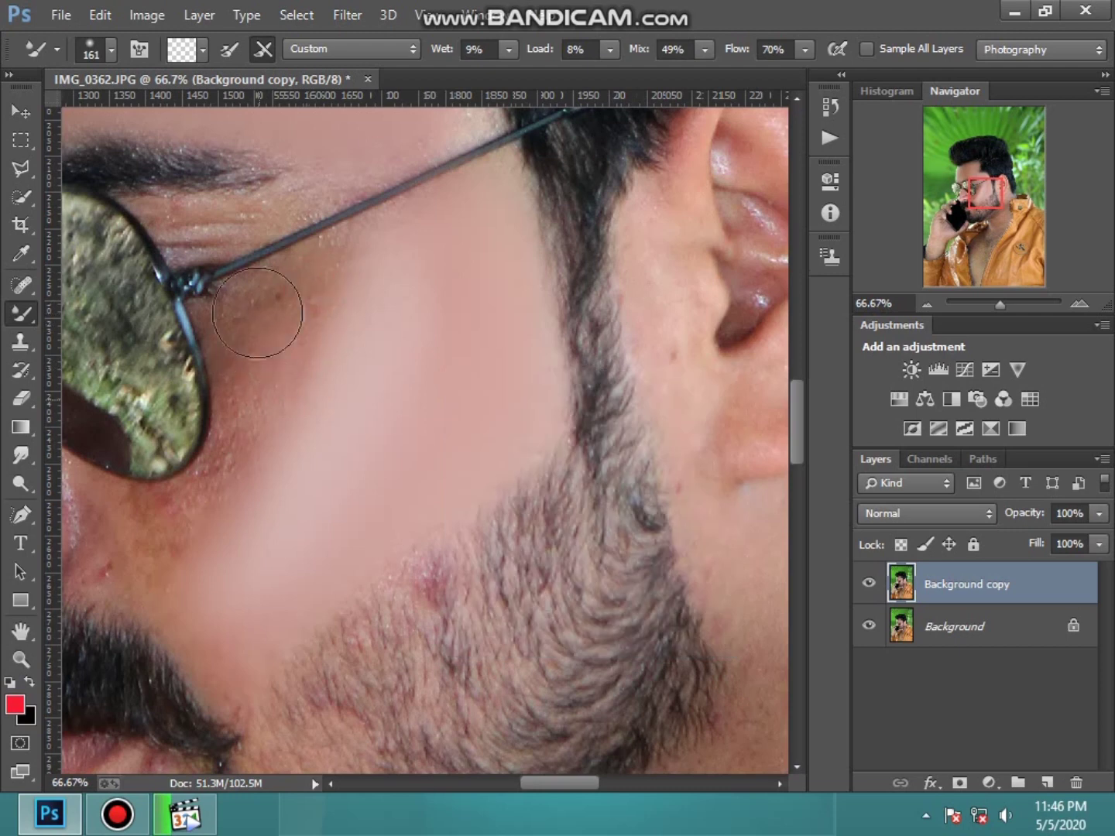
left_click_drag(268, 325, 186, 520)
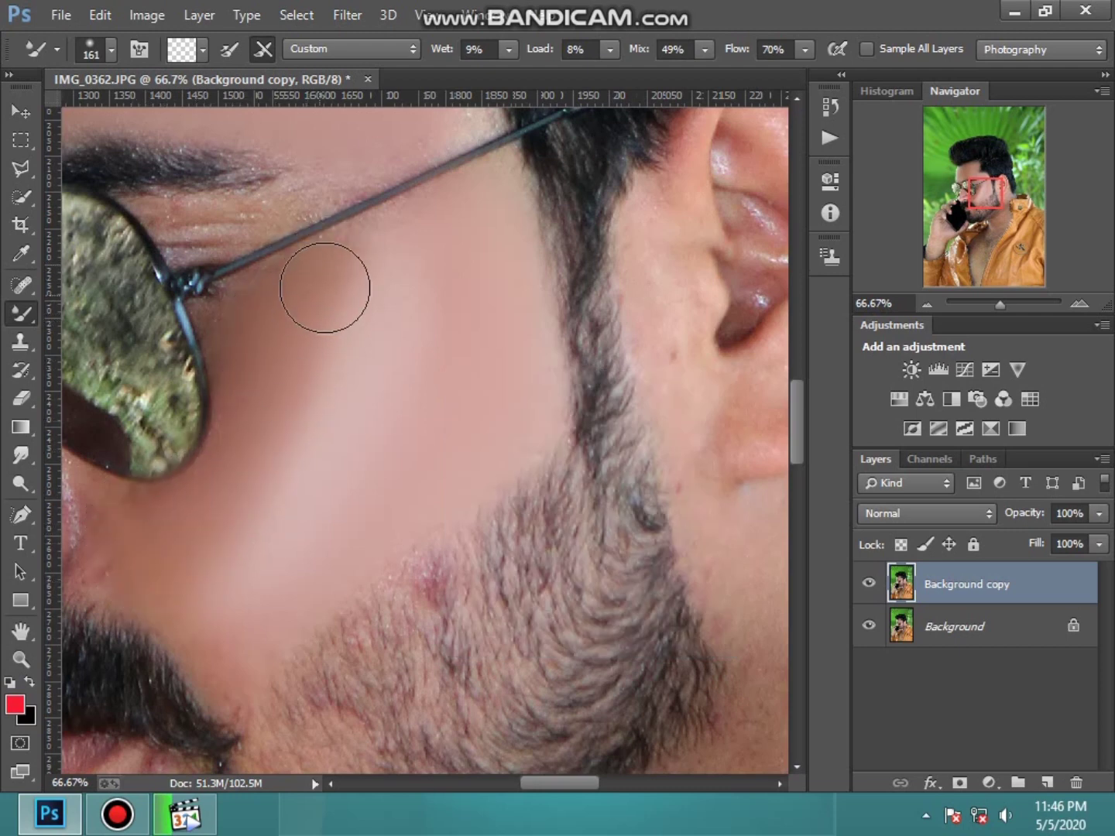
left_click_drag(302, 333, 240, 346)
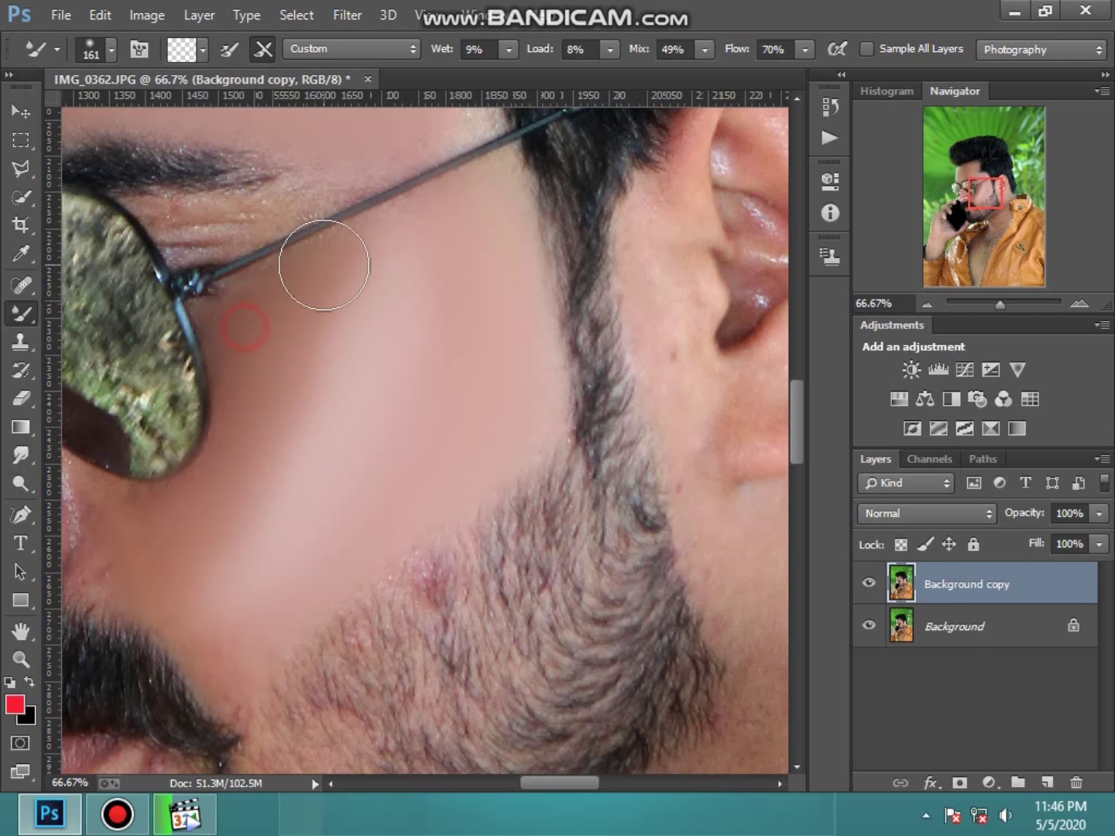
mouse_move(324, 266)
left_mouse_down()
mouse_move(131, 561)
mouse_move(152, 605)
left_mouse_up()
left_click_drag(274, 617, 317, 567)
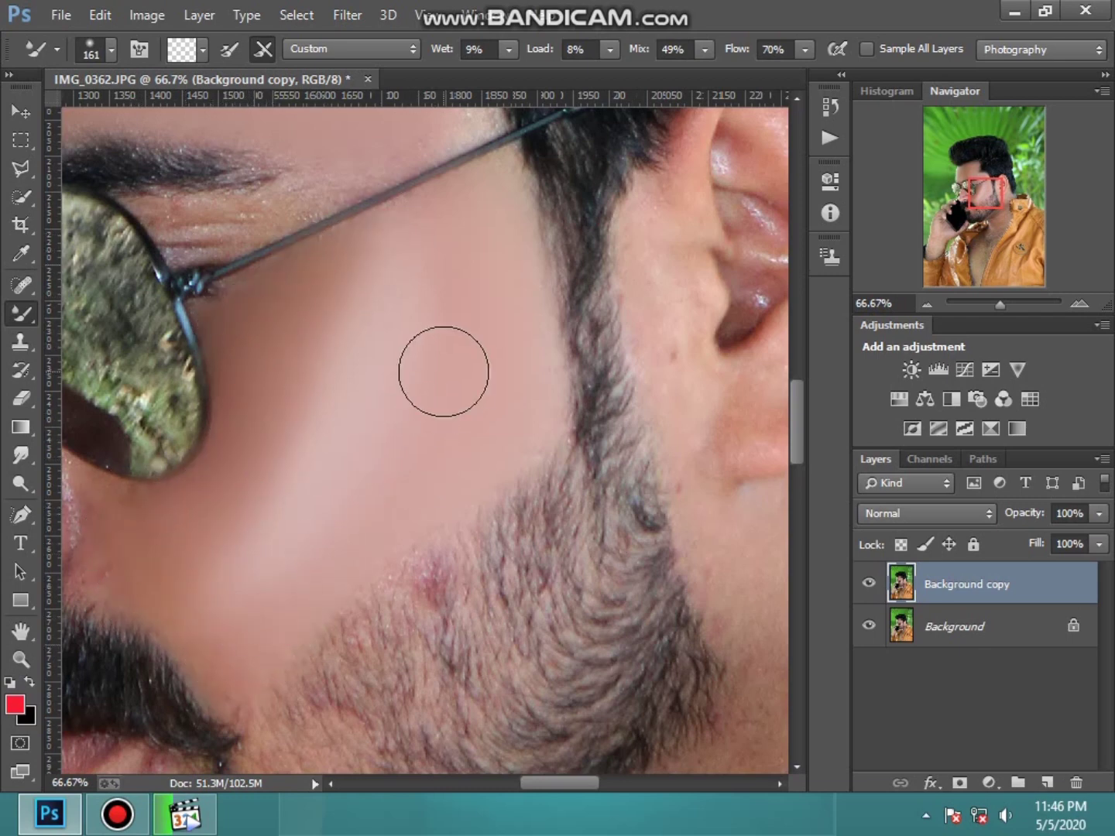
Step: Even out the remaining cheek texture up toward the beard
left_click_drag(499, 373, 500, 301)
left_click_drag(518, 381, 418, 504)
left_click_drag(338, 432, 361, 324)
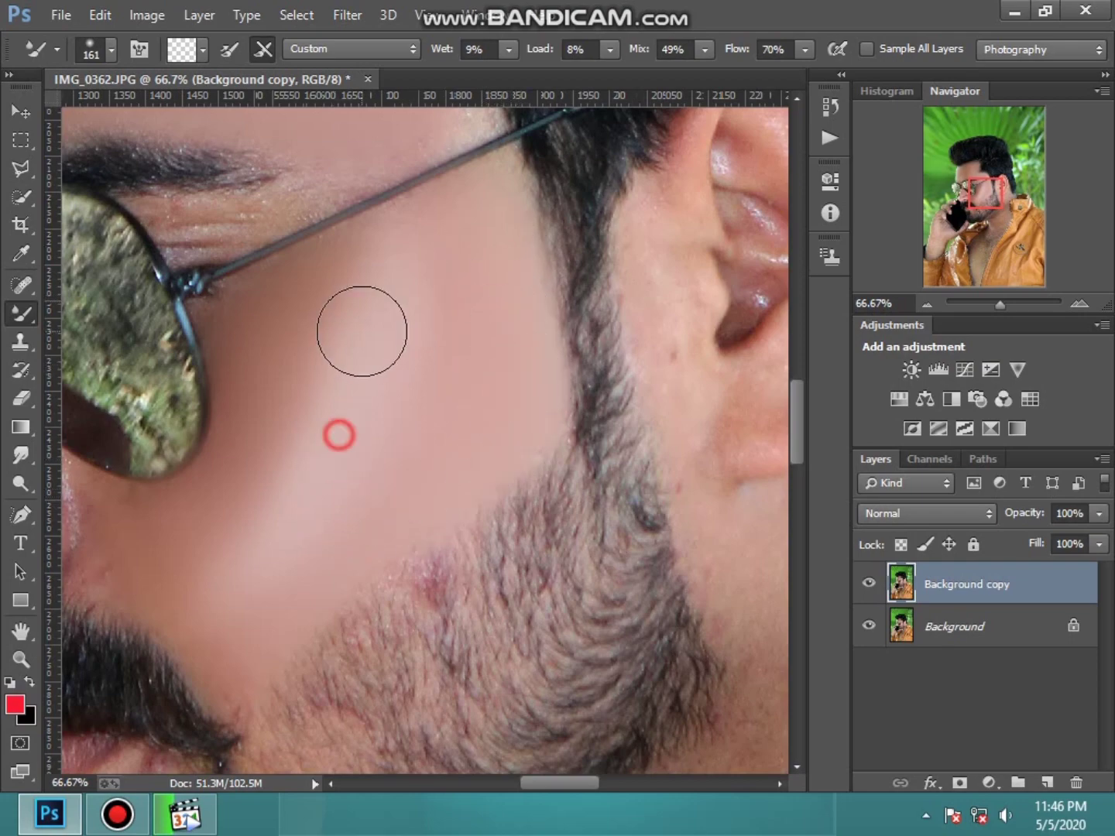
left_click_drag(314, 464, 395, 252)
left_click_drag(312, 336, 186, 593)
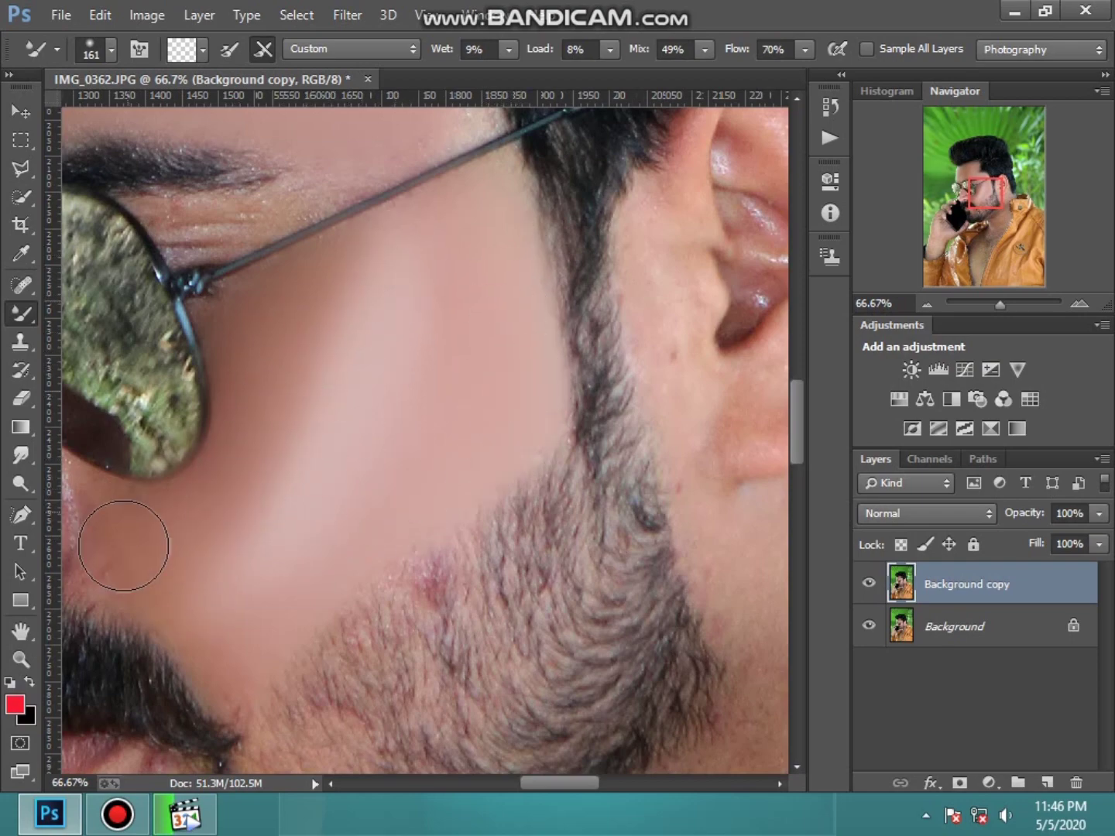
mouse_move(227, 648)
left_mouse_down()
mouse_move(248, 747)
mouse_move(488, 833)
left_mouse_up()
Step: Blend the skin and dark dot below the earlobe with the Mixer Brush
left_click_drag(553, 781, 583, 782)
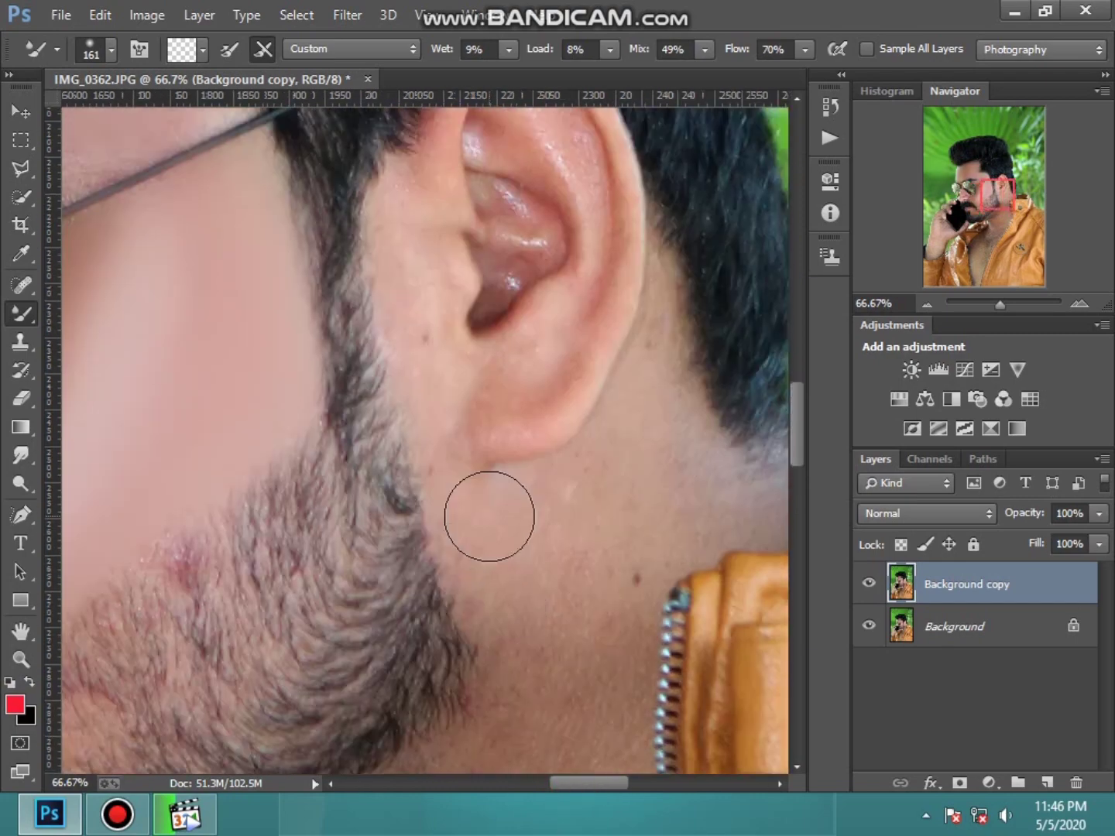
scroll(465, 433, "up", 3)
left_click_drag(471, 612, 491, 679)
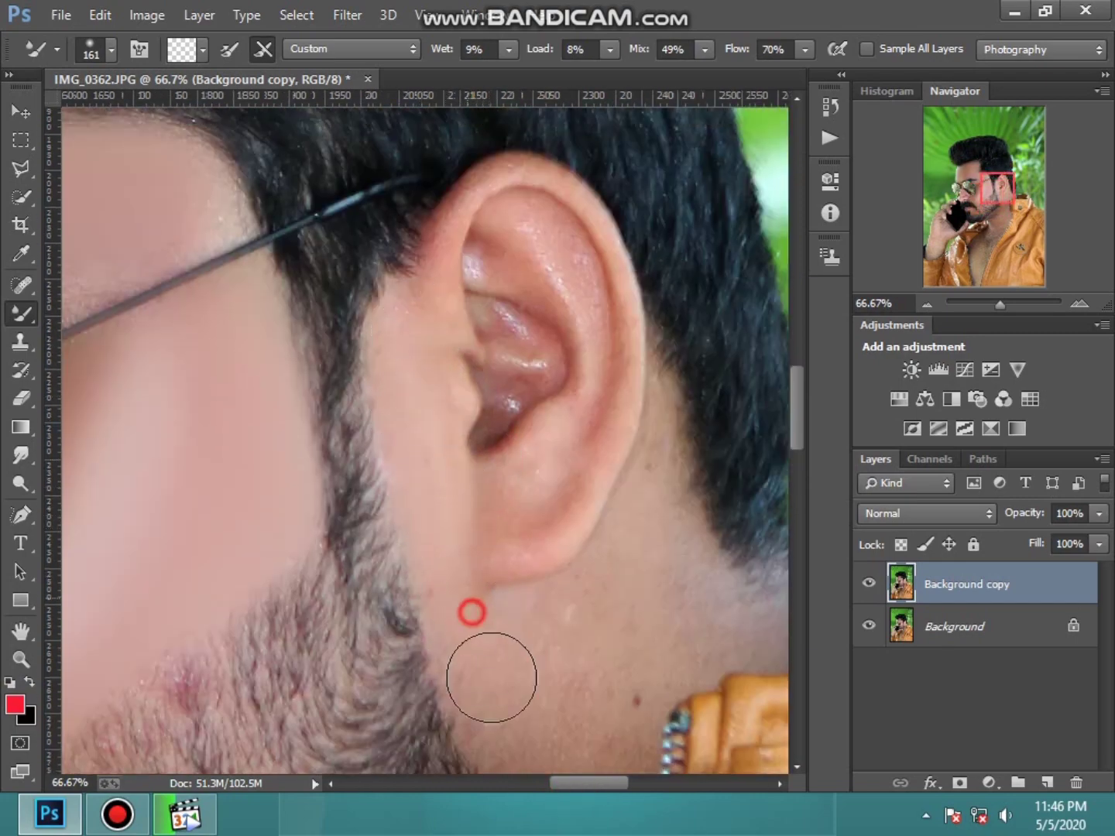
left_click_drag(464, 605, 486, 660)
scroll(593, 603, "down", 2)
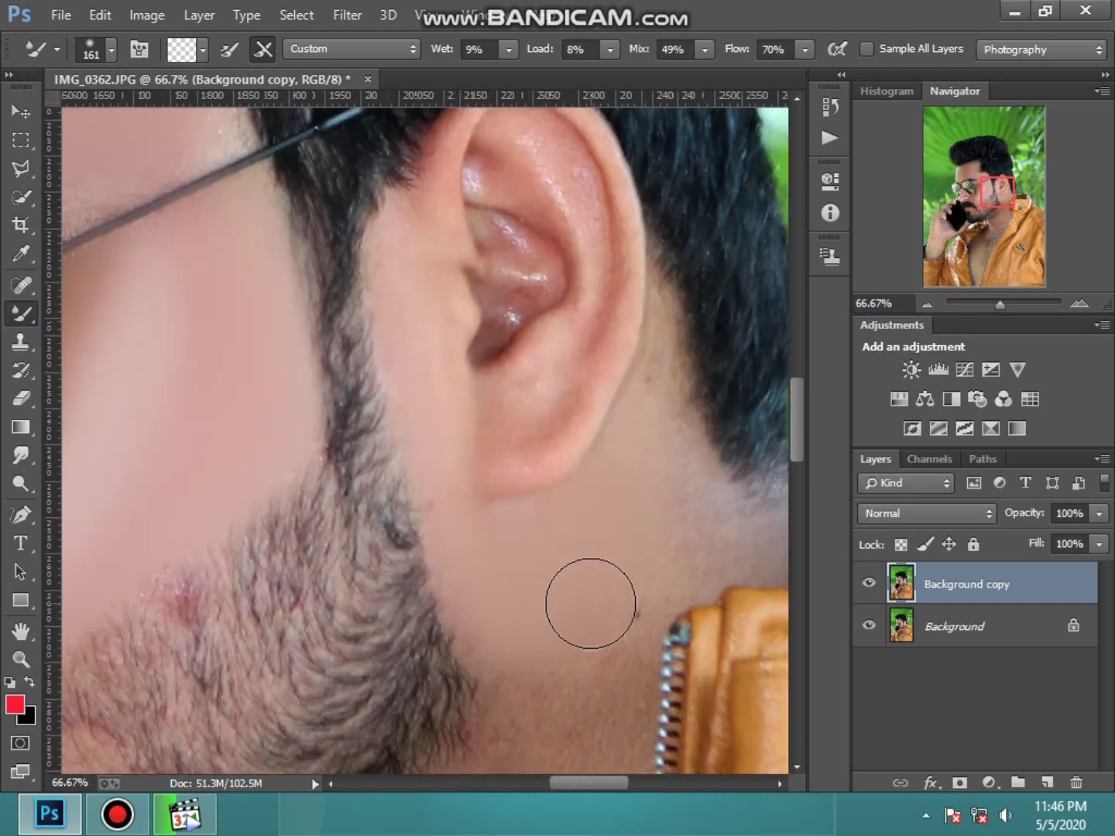
scroll(592, 602, "down", 3)
mouse_move(610, 552)
left_mouse_down()
mouse_move(562, 619)
mouse_move(527, 574)
left_mouse_up()
Step: Enlarge the mixer brush to 250 px and smooth the skin down the neck
right_click(540, 605)
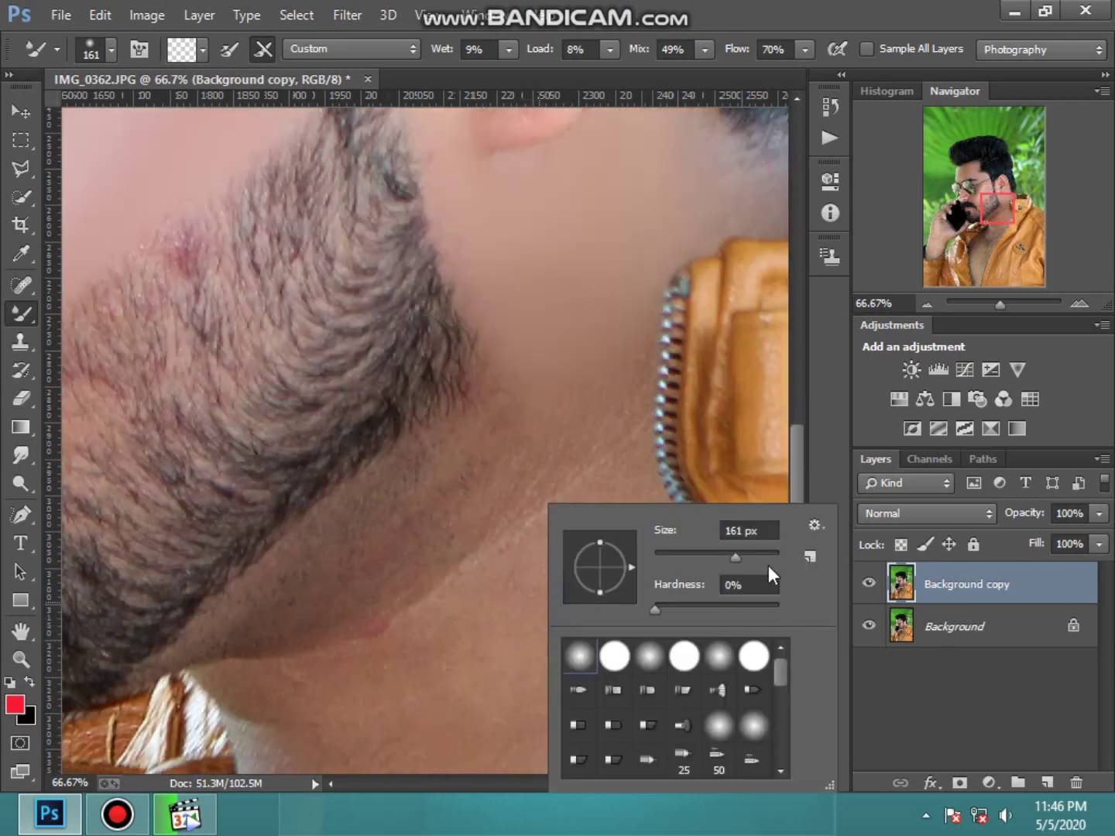
left_click(735, 527)
type("250")
left_click(570, 341)
mouse_move(577, 378)
left_mouse_down()
mouse_move(515, 496)
mouse_move(609, 672)
left_mouse_up()
Step: Smooth the skin texture on the lower neck beside the jacket zip
scroll(597, 411, "down", 5)
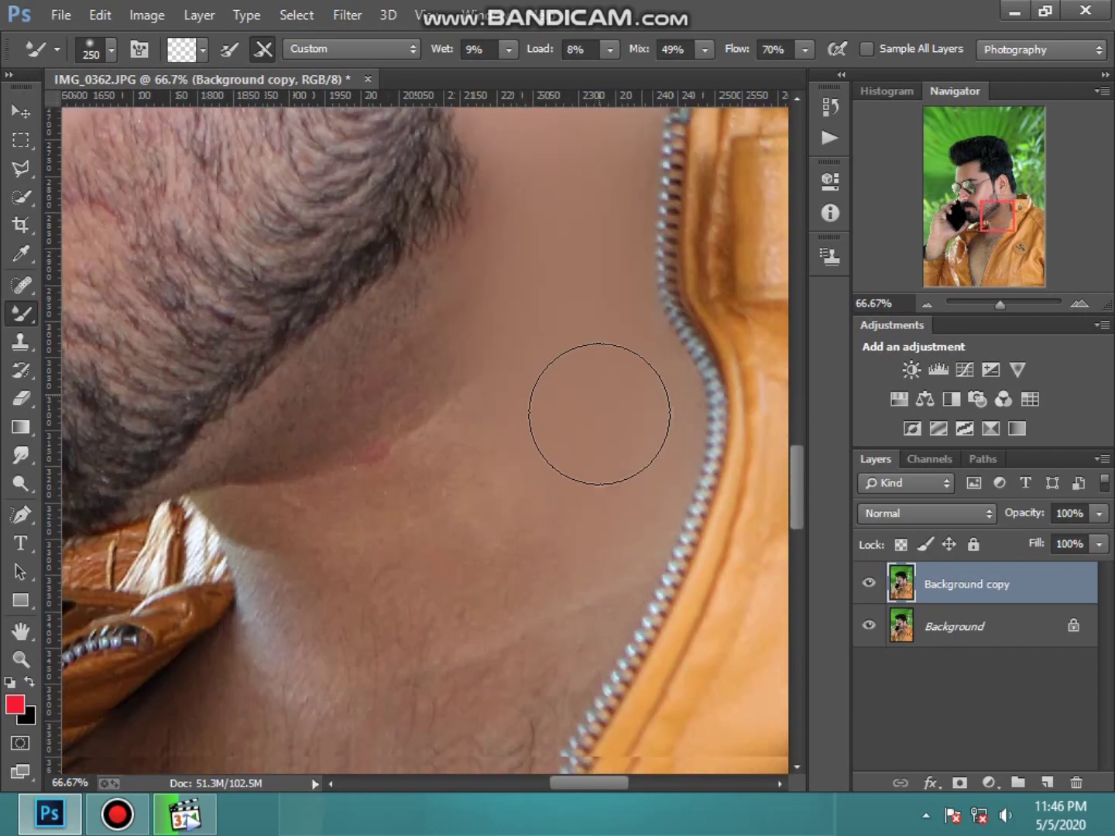
left_click_drag(457, 643, 502, 677)
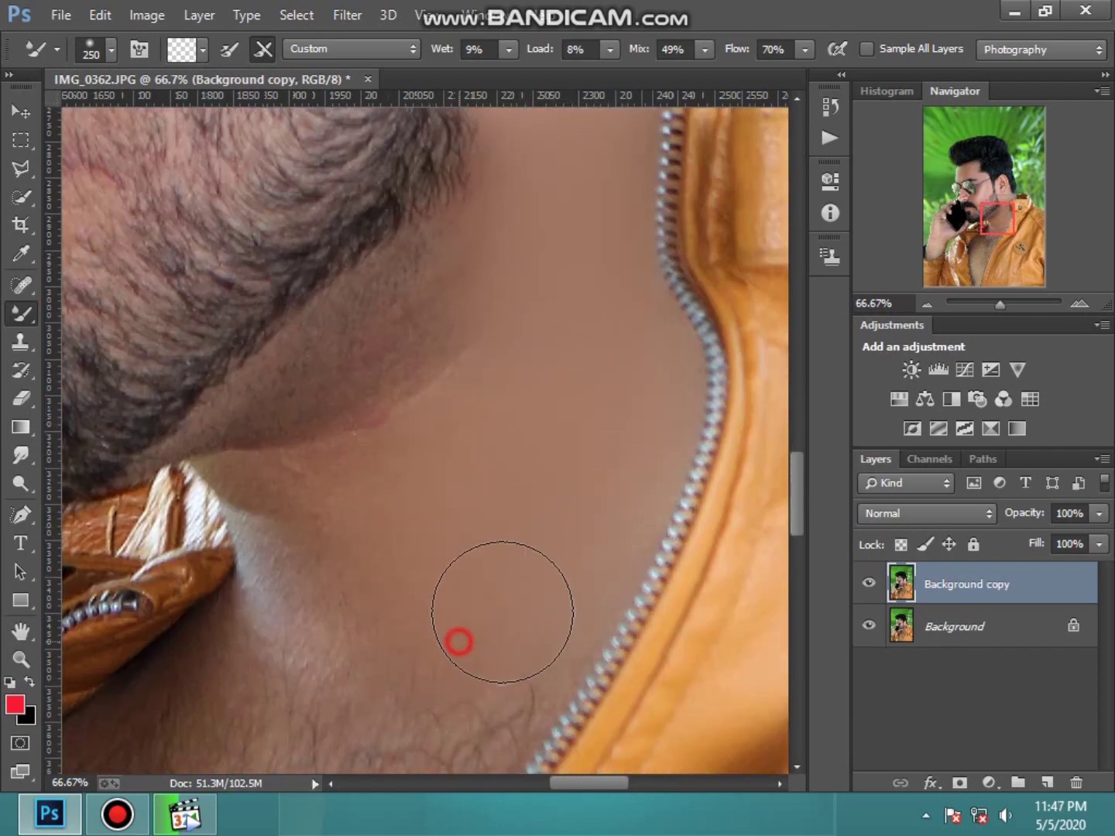
left_click_drag(490, 622, 423, 691)
mouse_move(341, 610)
left_mouse_down()
mouse_move(329, 549)
mouse_move(406, 416)
mouse_move(458, 282)
mouse_move(375, 331)
mouse_move(399, 338)
left_mouse_up()
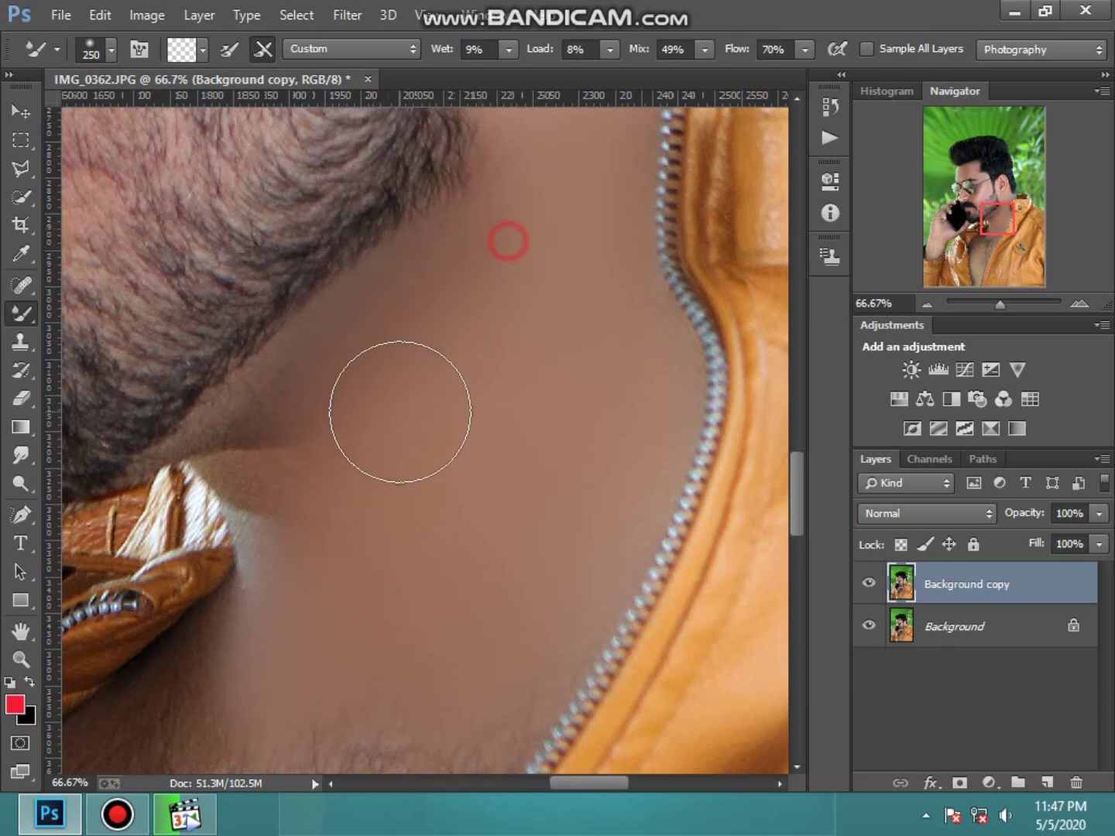
scroll(461, 342, "up", 5)
scroll(479, 426, "up", 1)
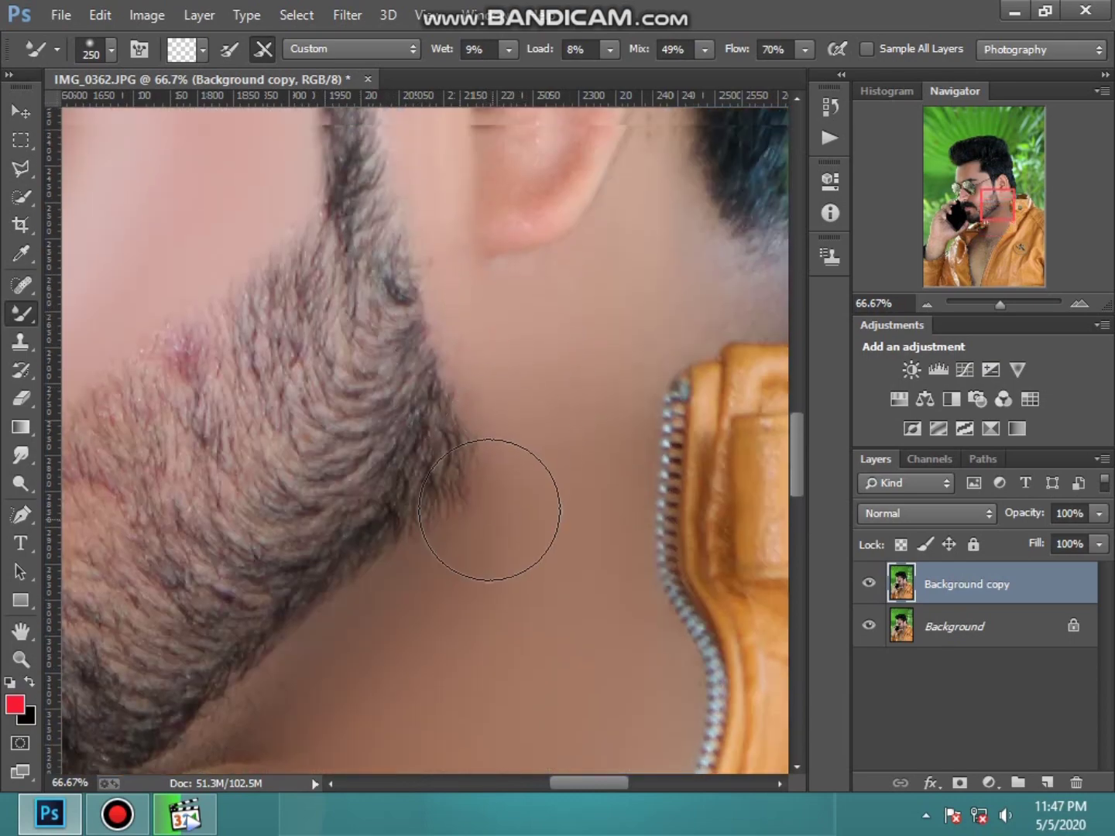
scroll(509, 510, "up", 4)
Step: Blend a few facial skin patches and resize the mixer brush to 141 px
left_click_drag(584, 783, 530, 780)
scroll(542, 480, "up", 3)
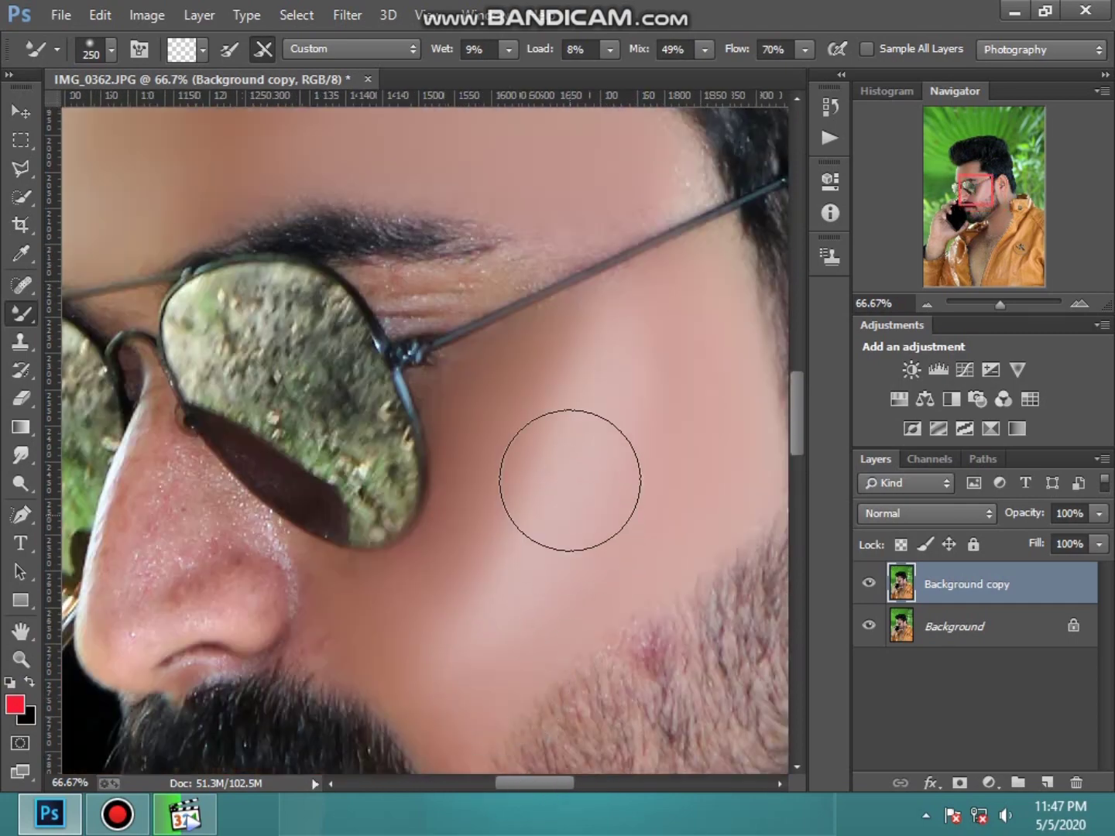
left_click_drag(523, 456, 545, 391)
left_click_drag(460, 631, 521, 533)
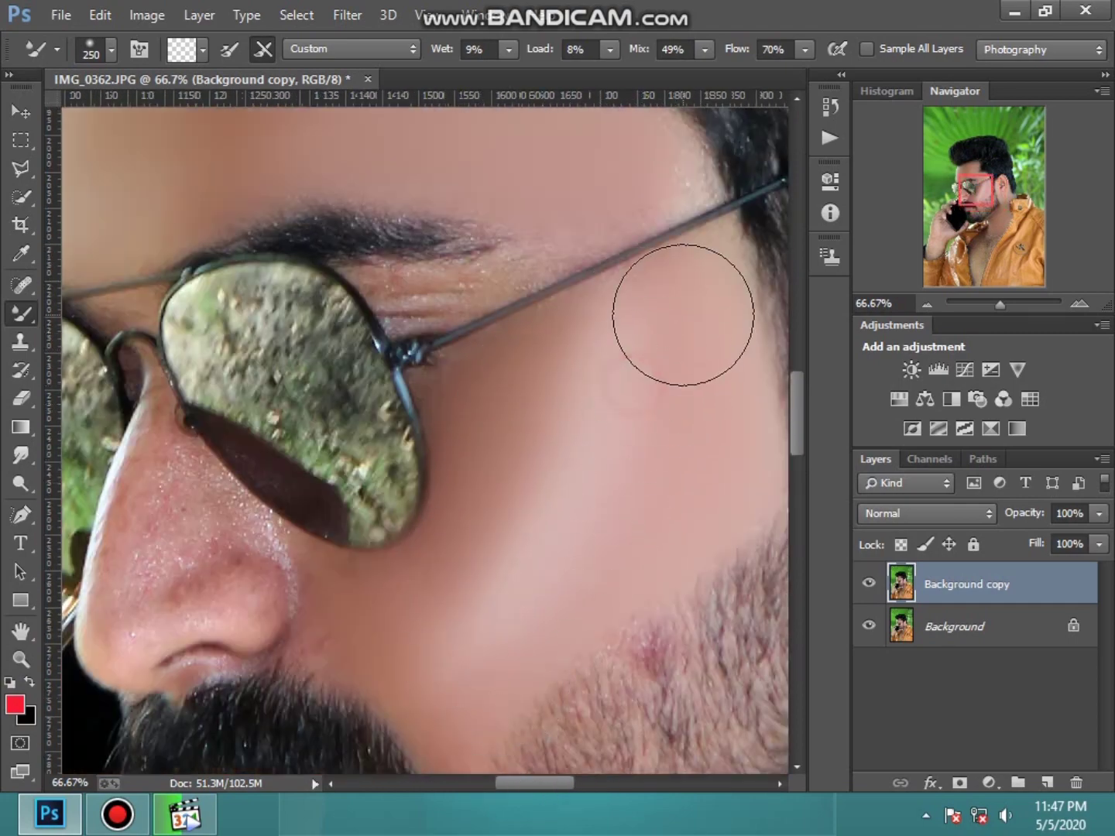
scroll(617, 523, "up", 3)
right_click(617, 523)
left_click_drag(800, 554, 811, 557)
key("Return")
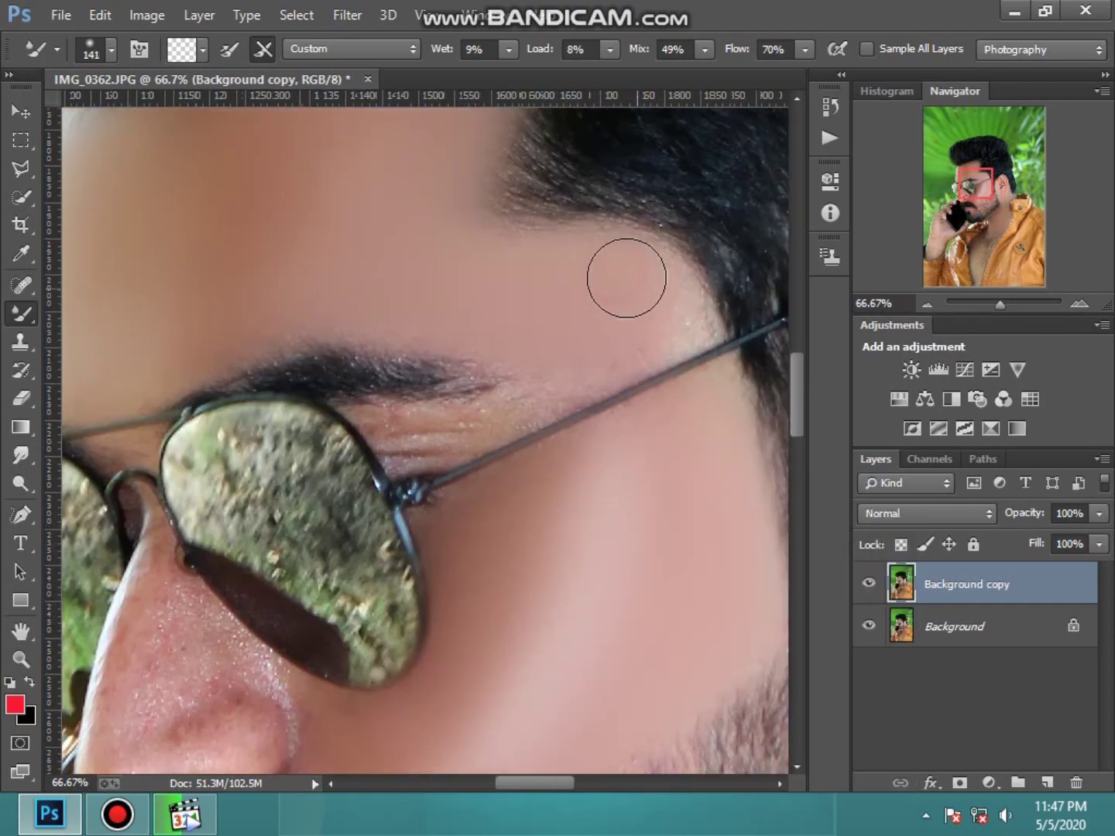
Step: Smooth the temple, then with a 96 px brush blend the outer eye corner and glasses-arm area
left_click_drag(583, 370, 585, 421)
right_click(584, 421)
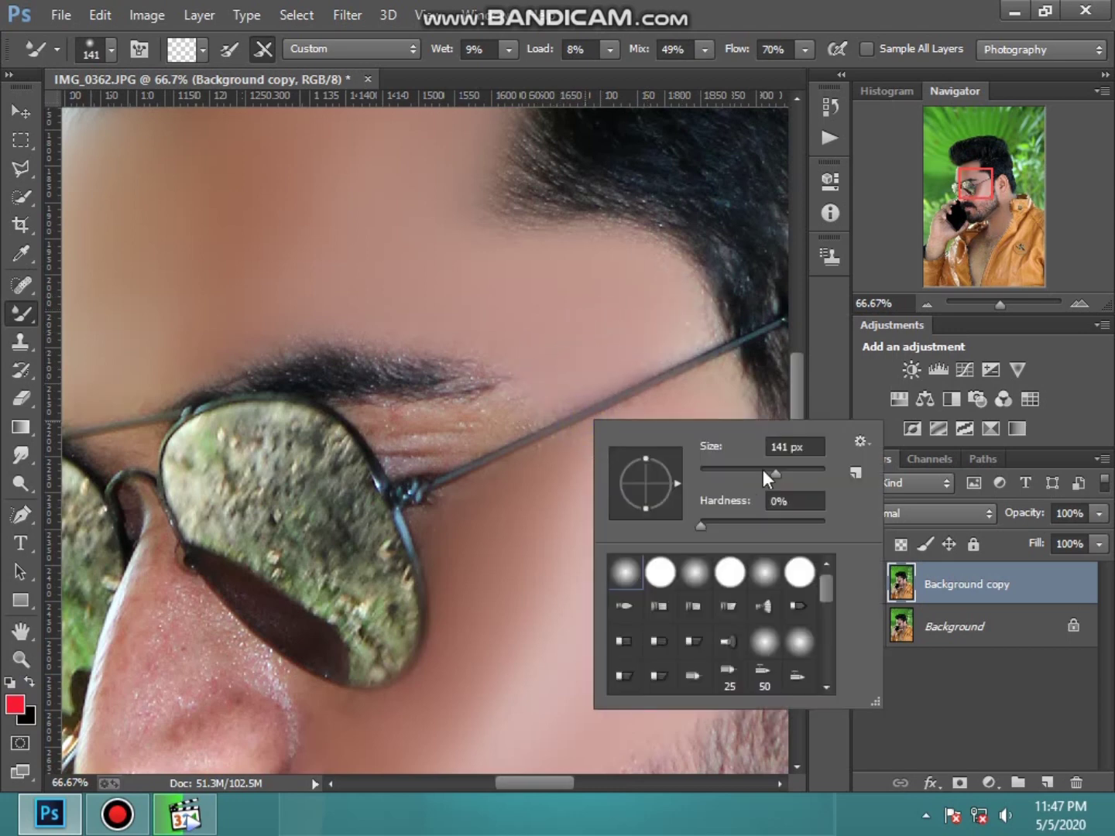
left_click_drag(764, 474, 747, 474)
key("Return")
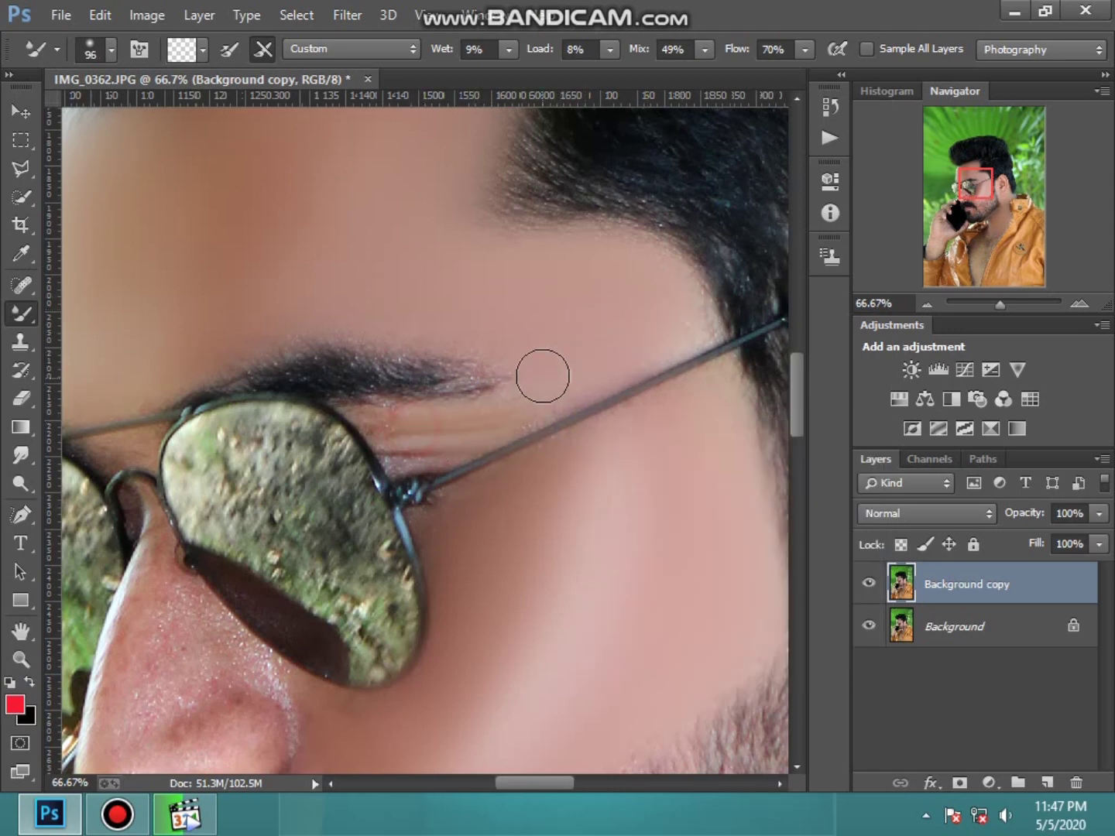
left_click_drag(515, 422, 490, 426)
left_click(601, 452)
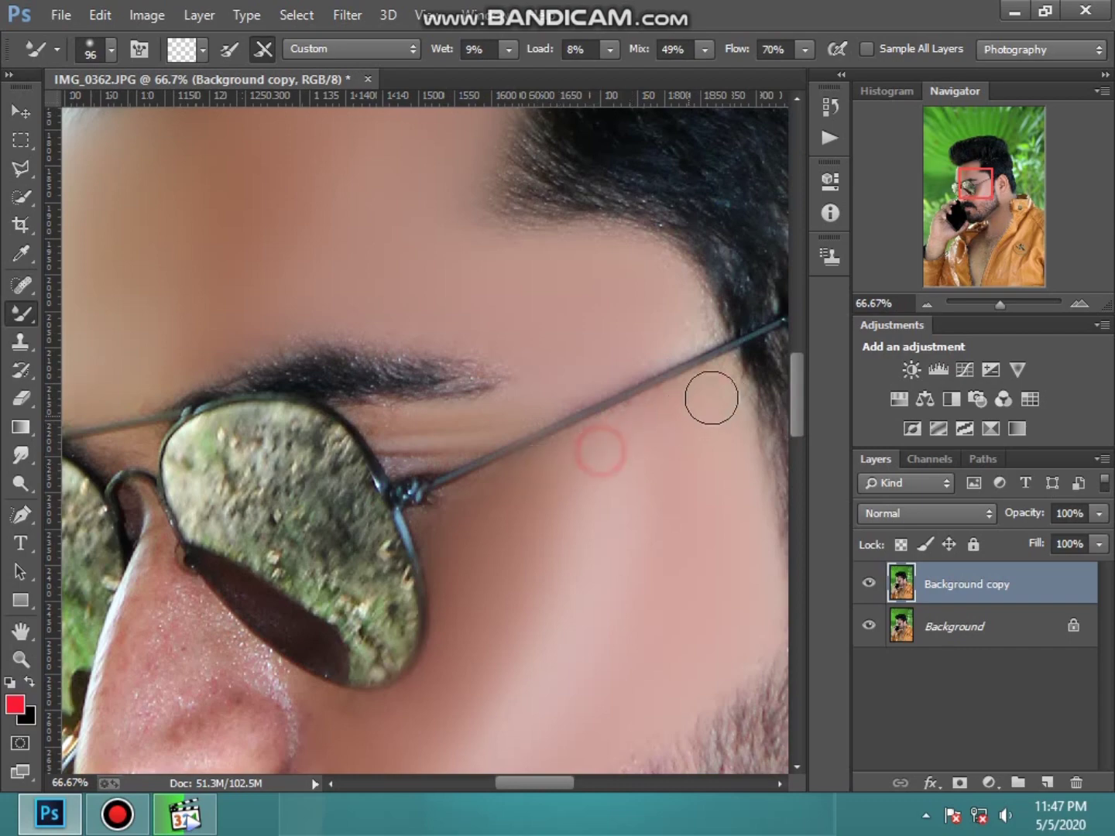
Step: Dab and stroke the skin along the side of the nose up to the bridge
scroll(402, 717, "down", 3)
scroll(493, 579, "down", 2)
scroll(493, 579, "left", 4)
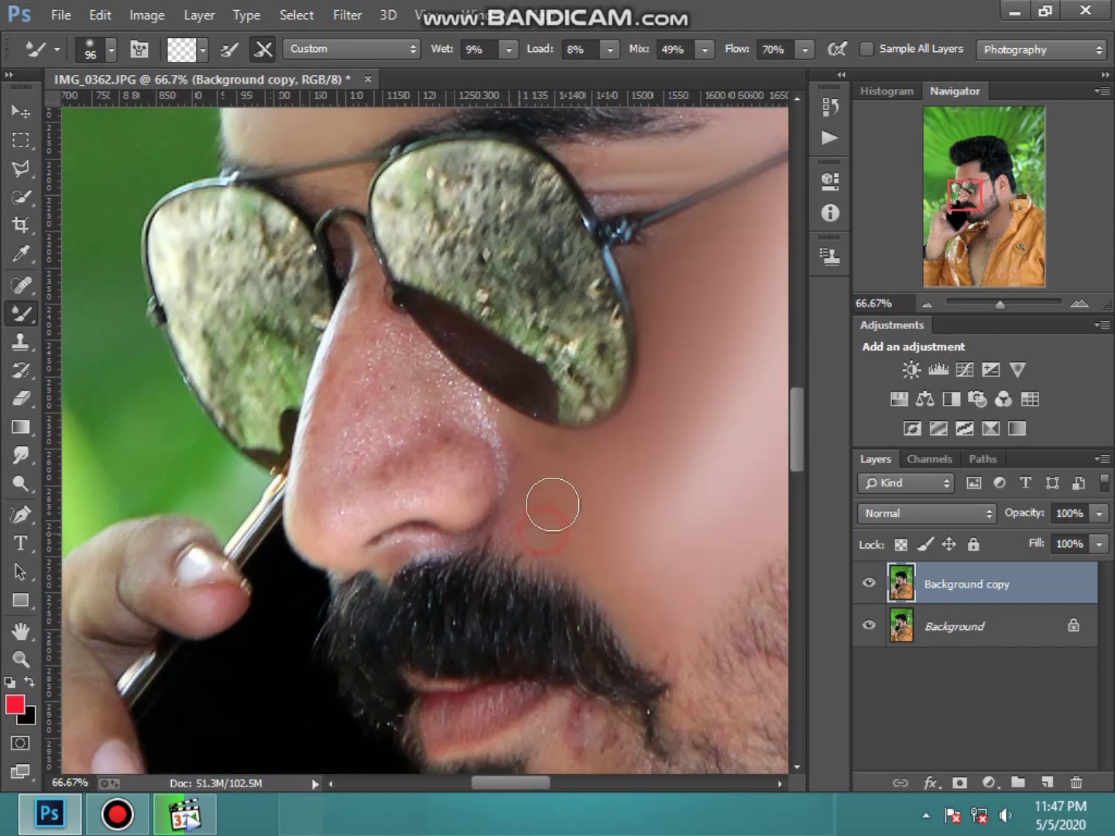
left_click(658, 630)
left_click(453, 473)
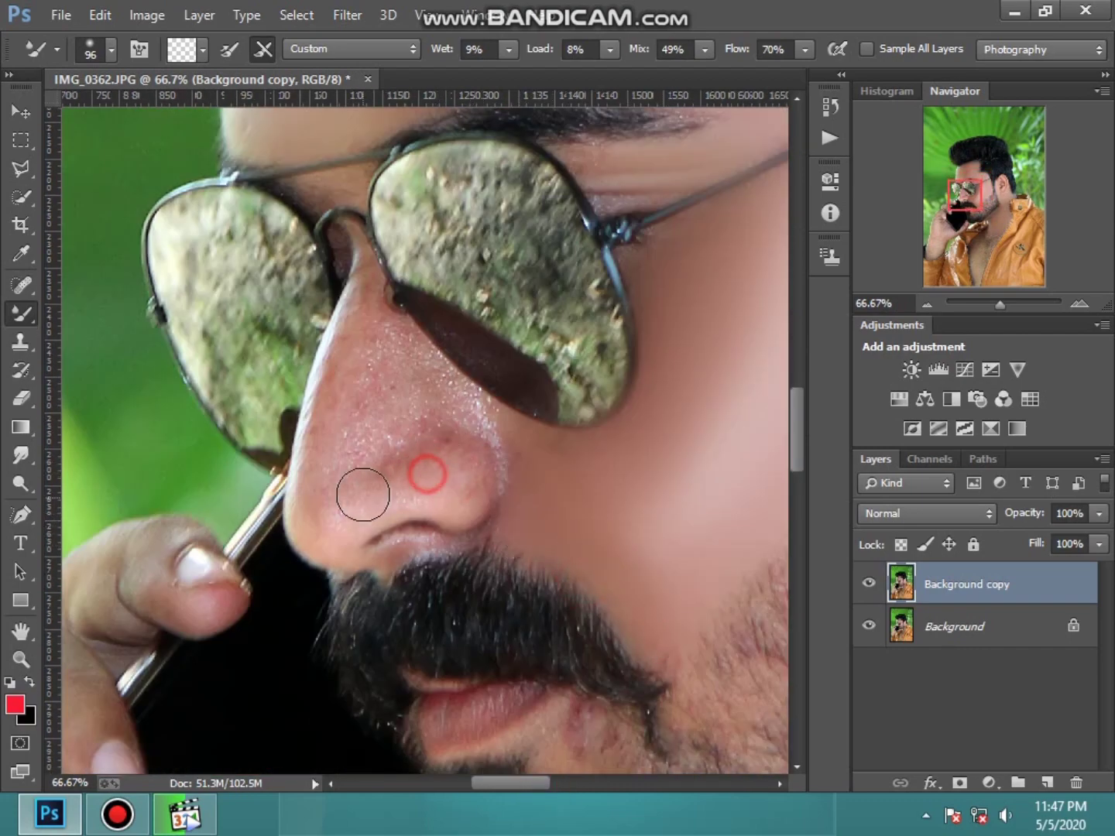
left_click(322, 463)
left_click_drag(321, 479, 316, 453)
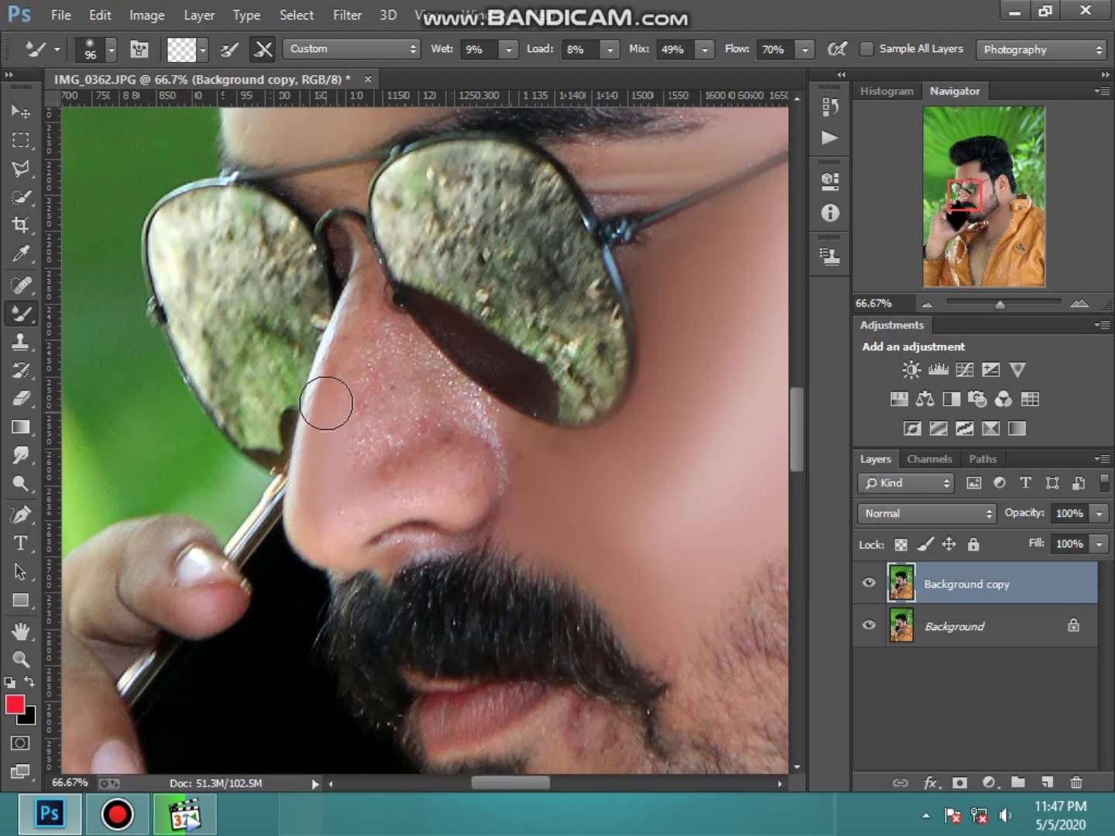
left_click_drag(349, 330, 306, 512)
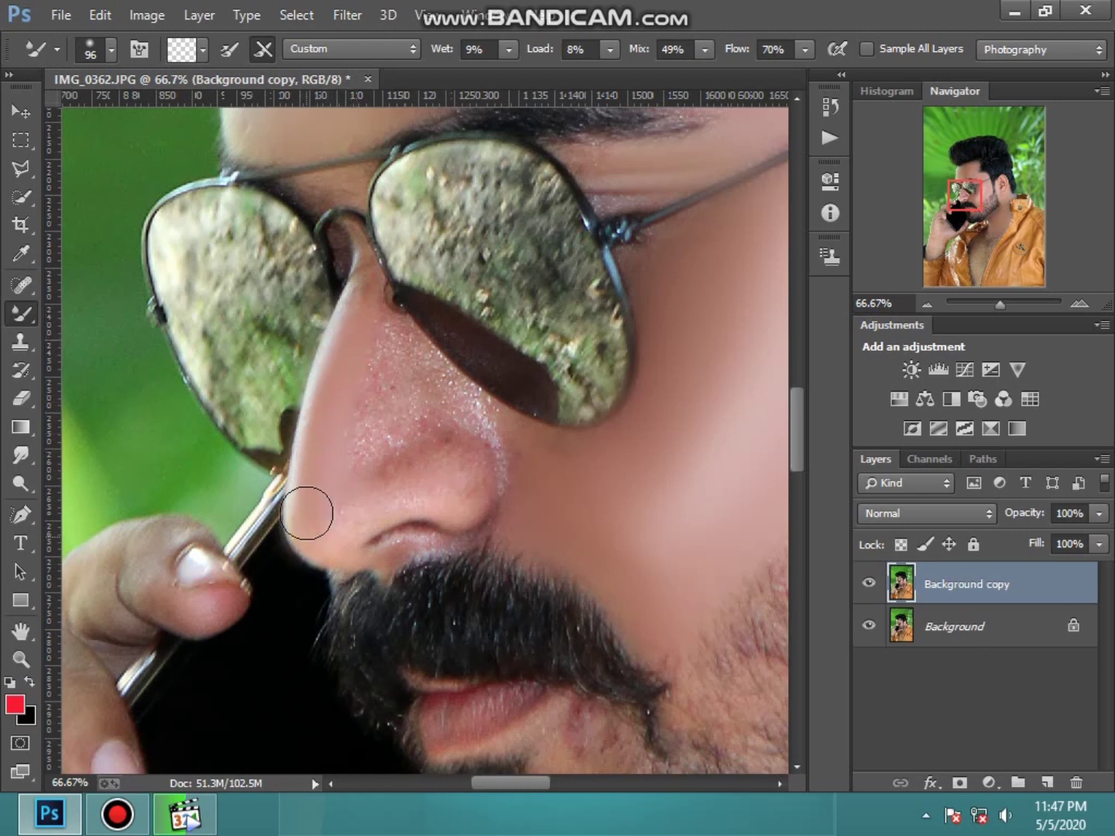
mouse_move(356, 418)
left_mouse_down()
mouse_move(381, 369)
mouse_move(406, 399)
mouse_move(386, 476)
mouse_move(337, 527)
mouse_move(447, 493)
mouse_move(404, 372)
left_mouse_up()
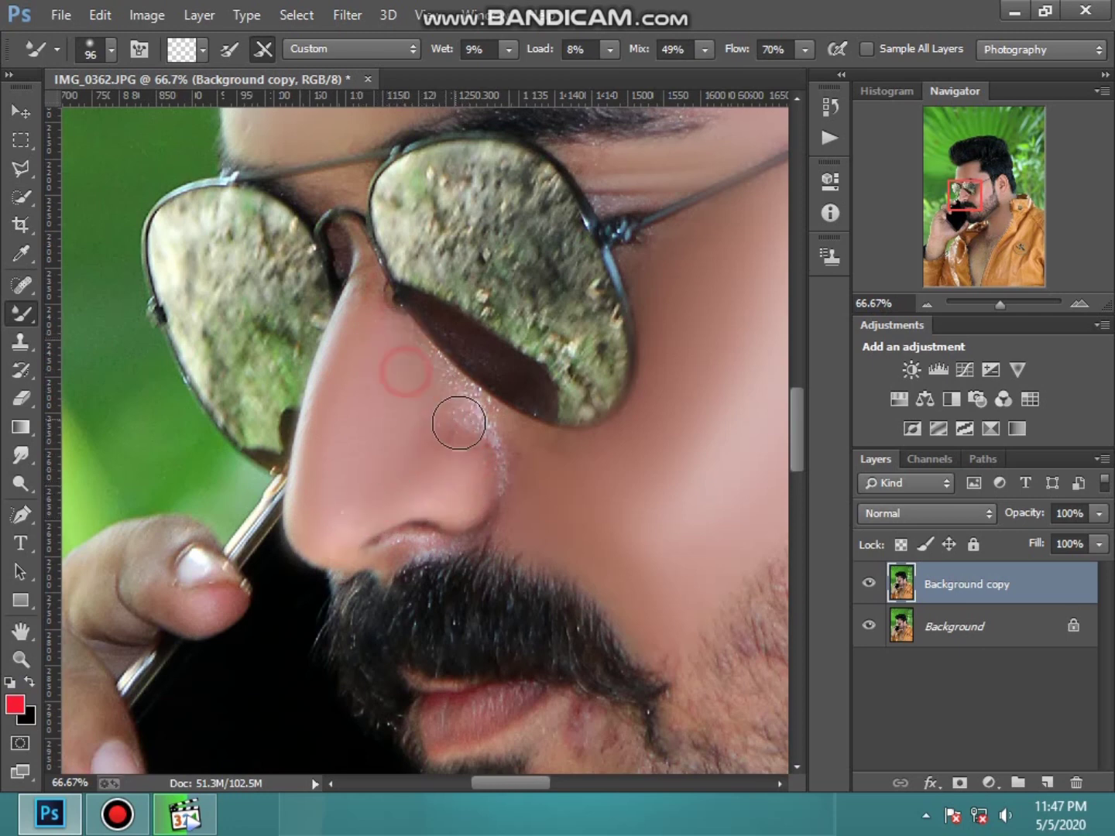
Step: Blend the skin down the side of the nose and over the beard below the lip
left_click_drag(518, 519, 499, 435)
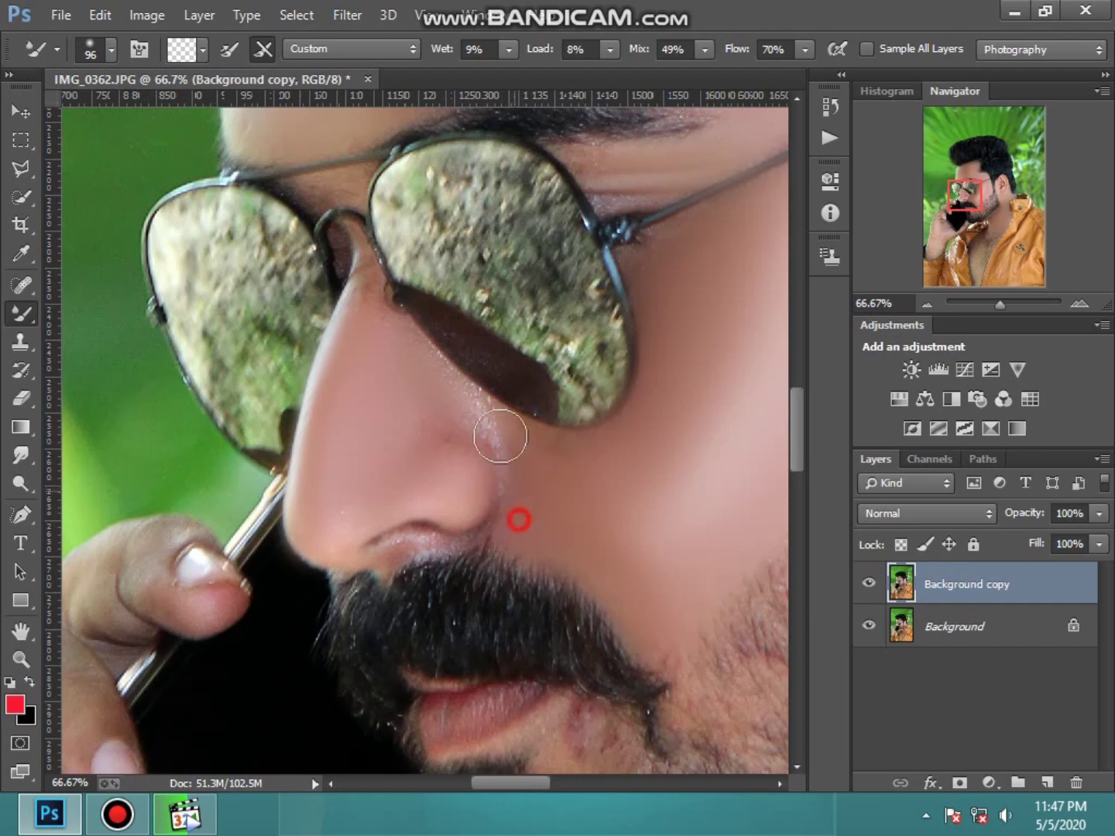
left_click_drag(436, 422, 429, 406)
left_click(414, 512)
scroll(464, 533, "down", 3)
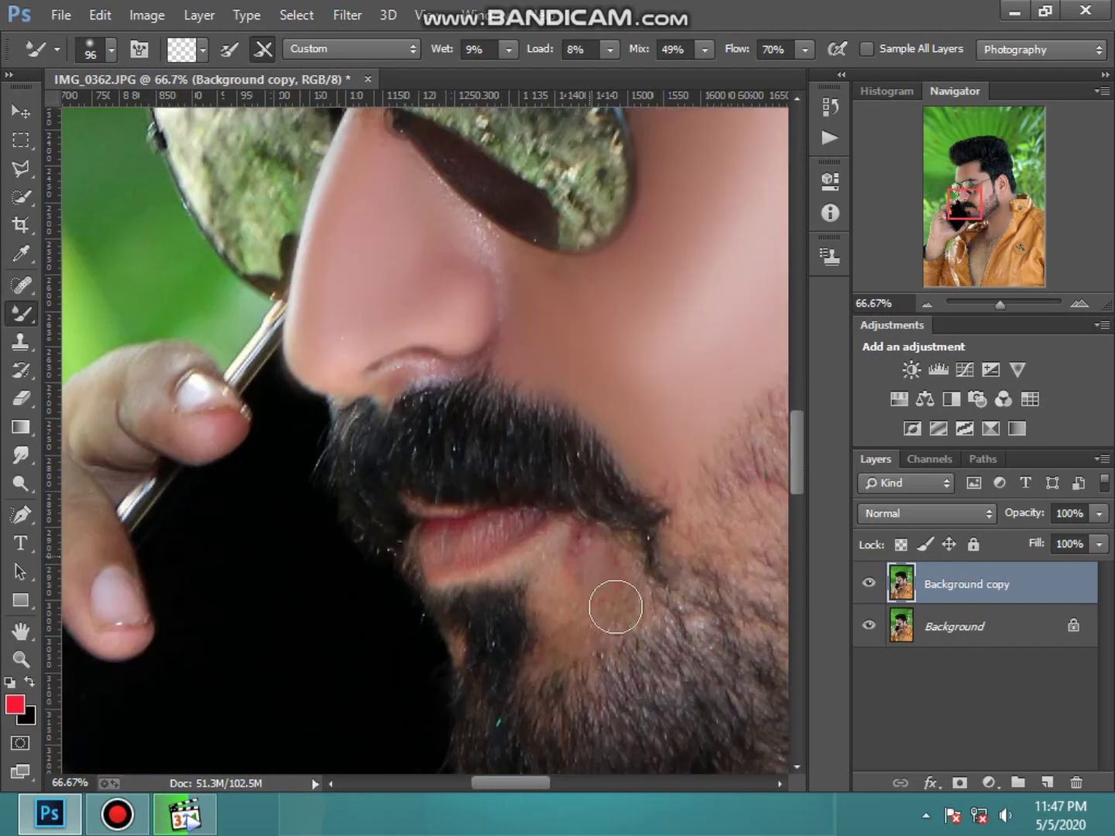
left_click_drag(589, 541, 603, 608)
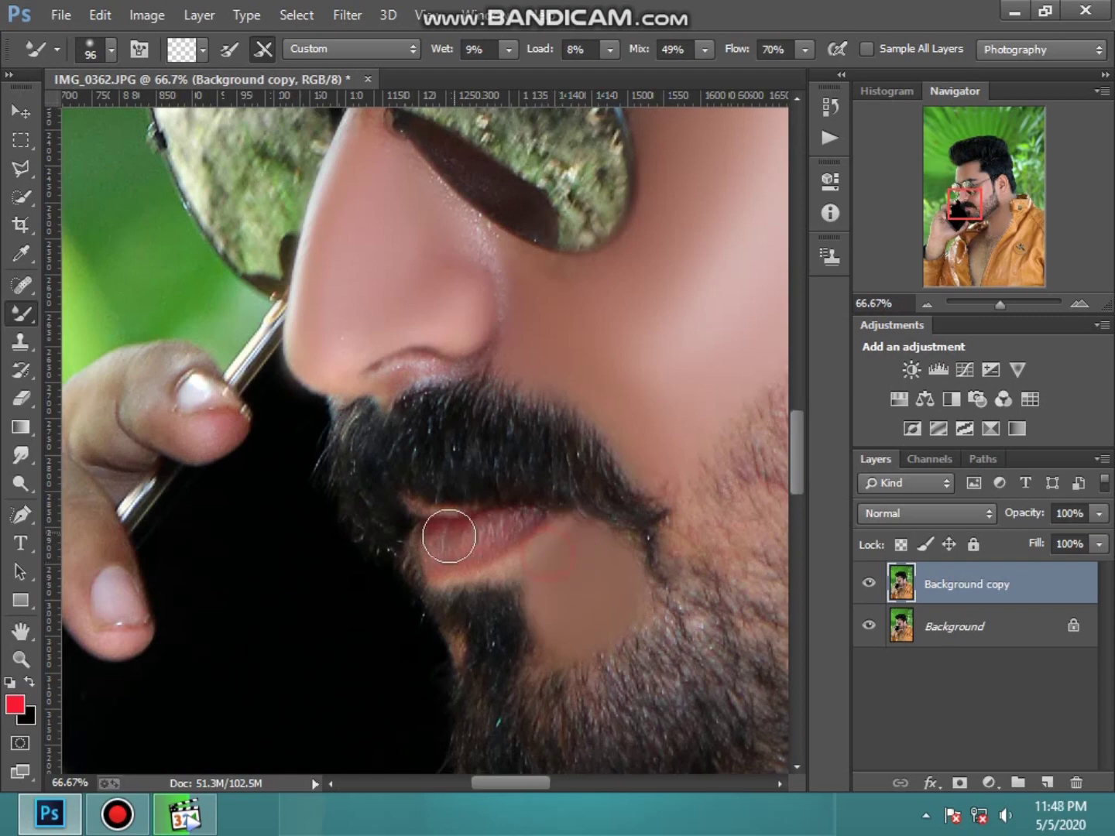
scroll(60, 724, "down", 2)
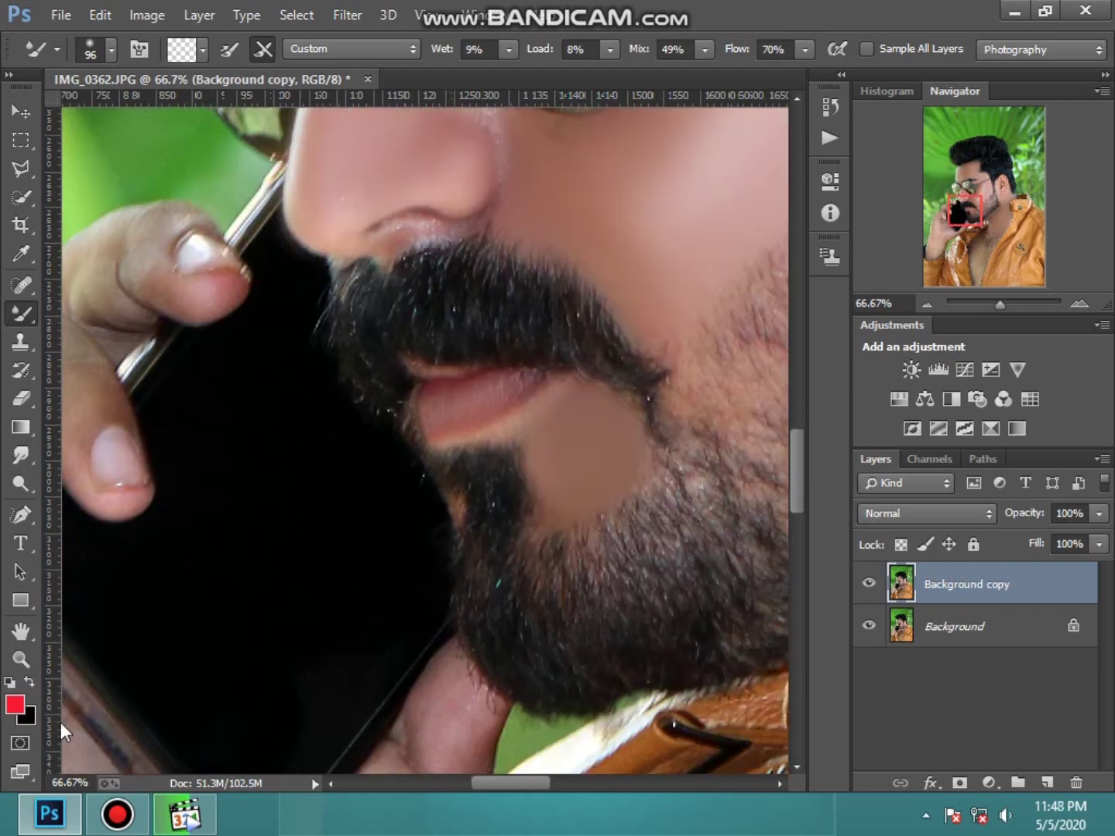
Step: Fit the whole portrait in the window with the Zoom tool's Fit Screen
left_click(20, 660)
right_click(300, 554)
left_click(348, 568)
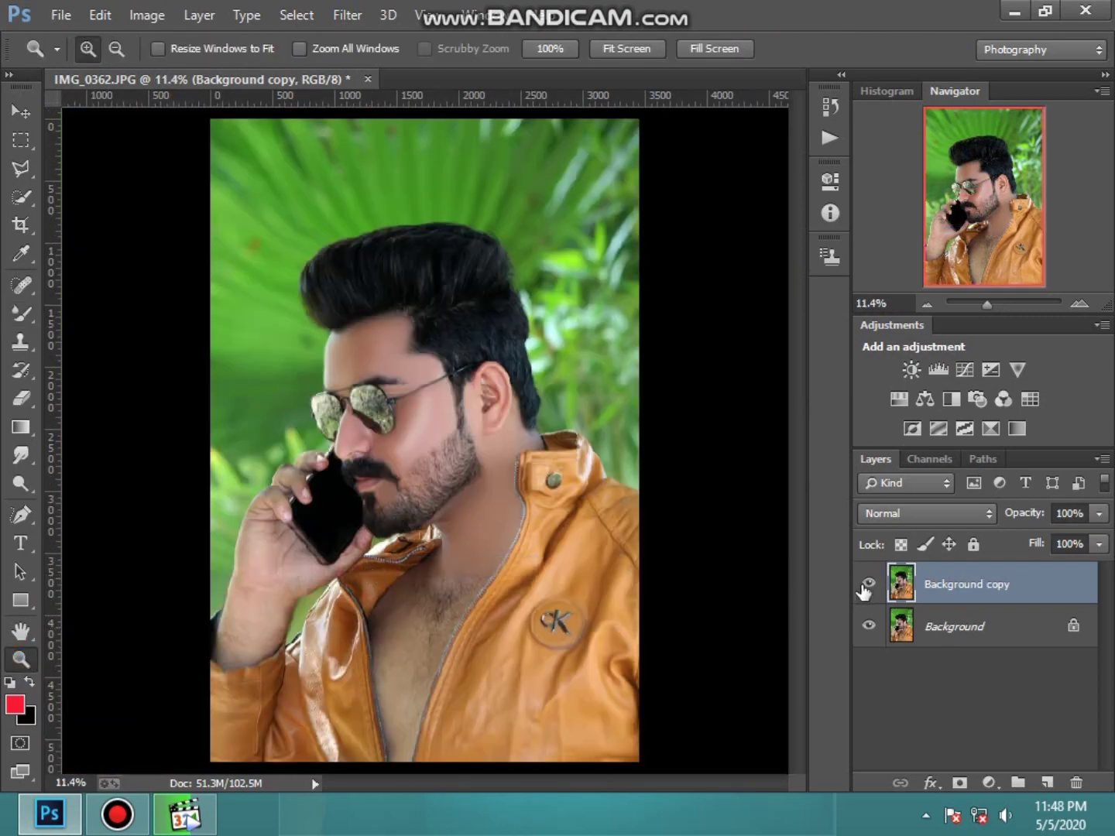
Step: Compare against the original, zoom into the face and set a larger Mixer Brush size
left_click(866, 587)
left_click(410, 609)
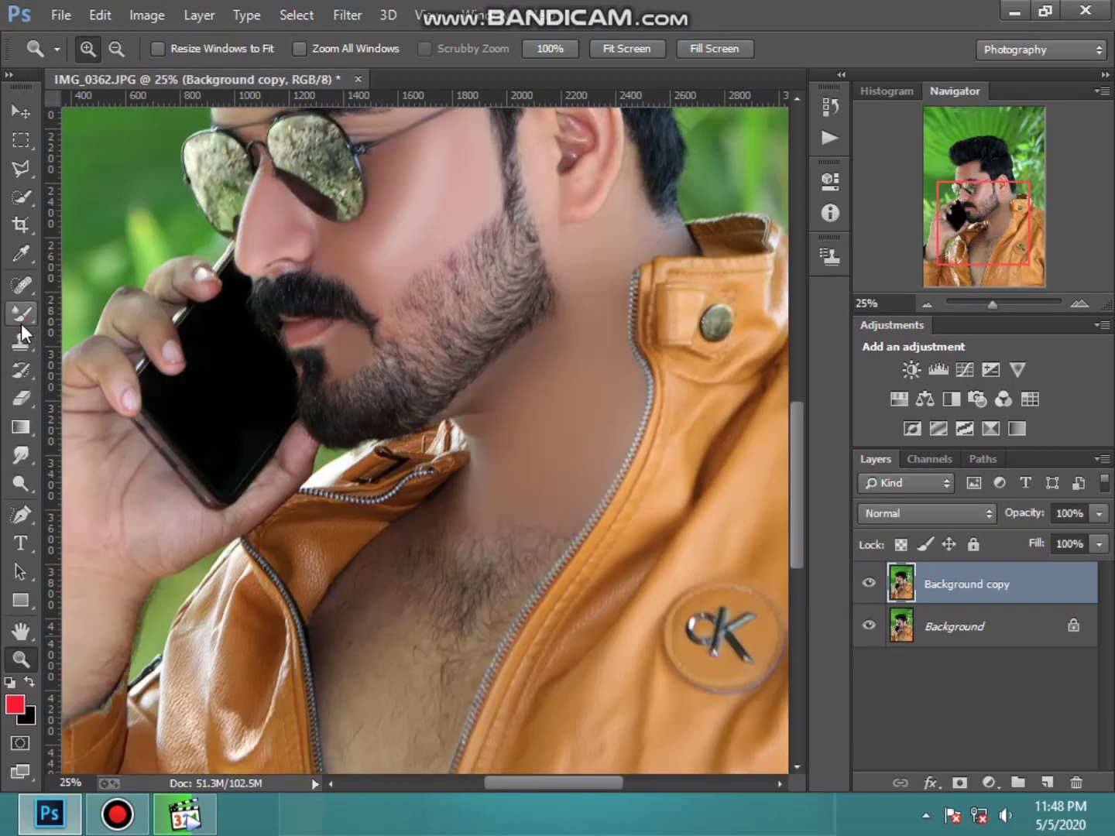
left_click(21, 314)
right_click(541, 444)
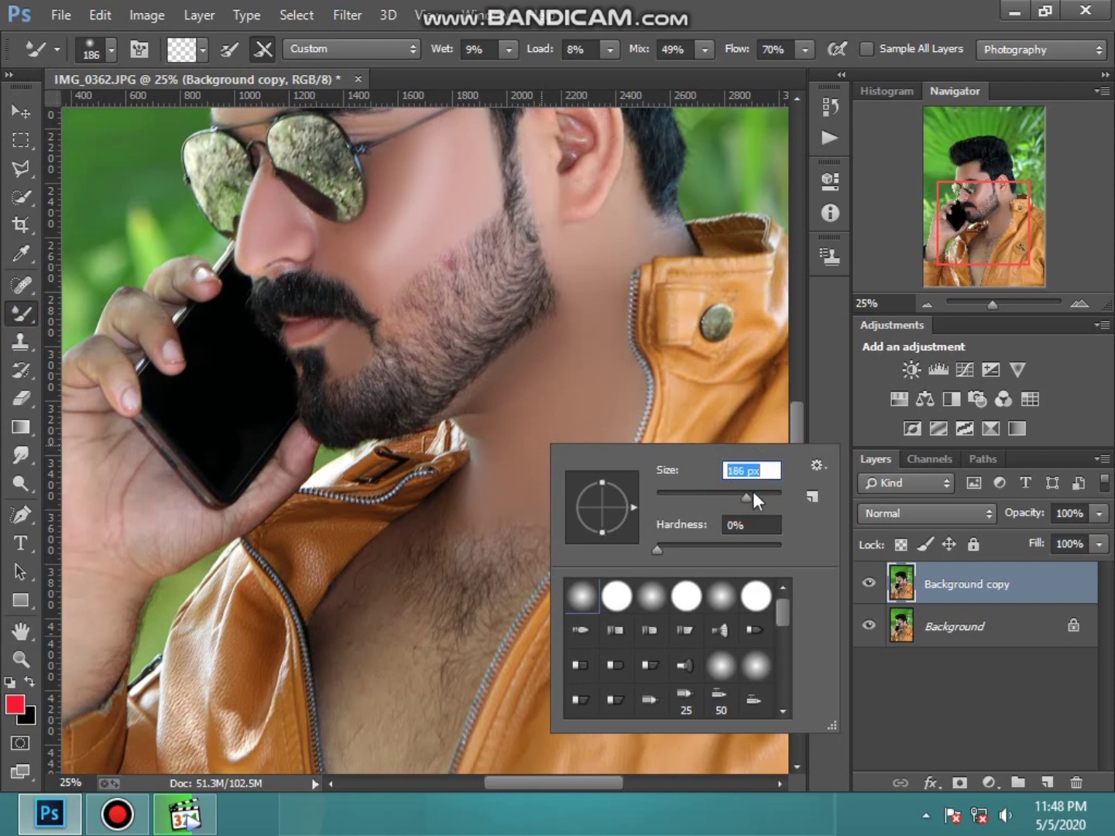
key("Return")
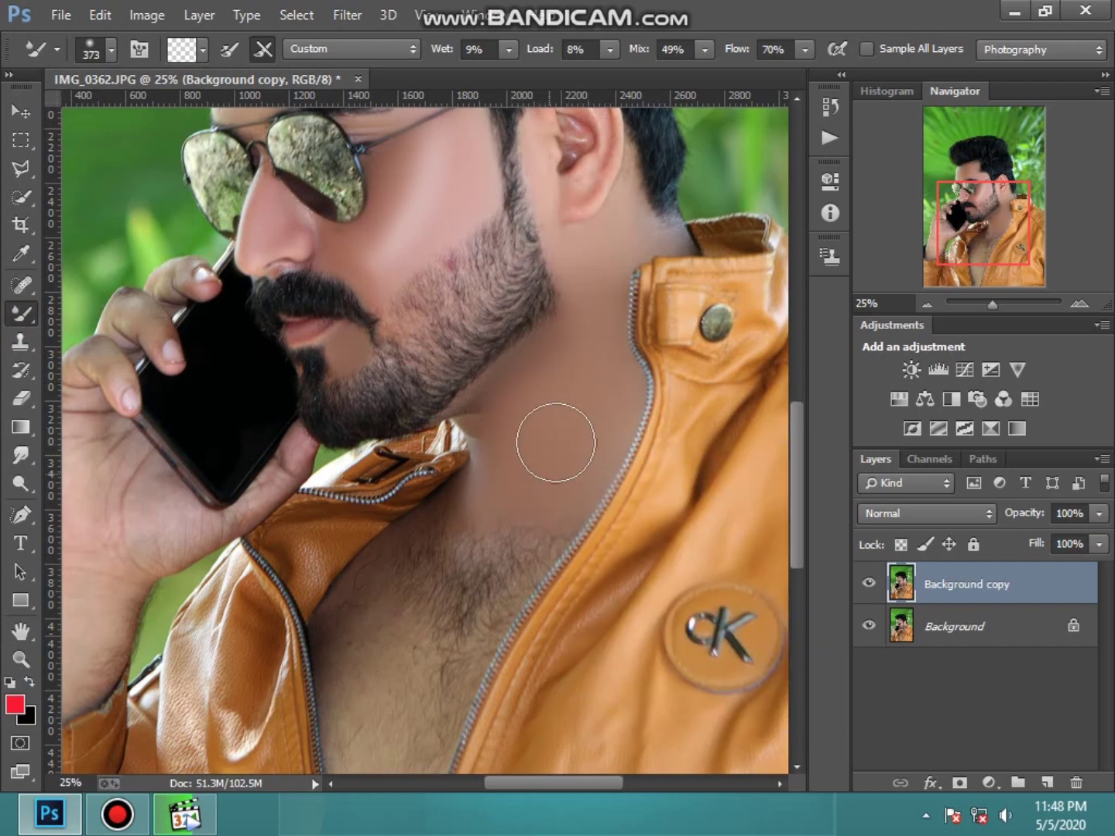
Step: Smooth the neck and chest skin with the large mixer brush
scroll(412, 611, "down", 3)
scroll(412, 612, "down", 1)
mouse_move(413, 611)
left_mouse_down()
mouse_move(360, 449)
mouse_move(379, 553)
mouse_move(410, 542)
left_mouse_up()
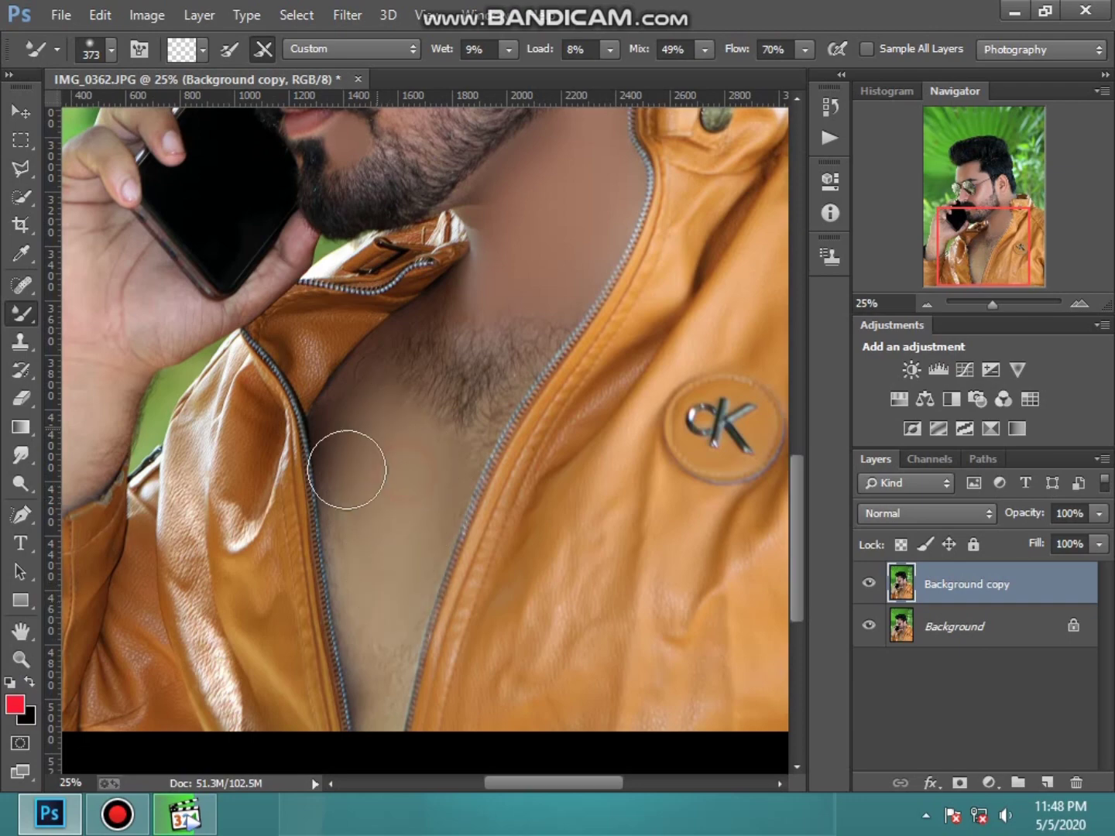
scroll(464, 371, "up", 3)
left_click_drag(542, 356, 570, 278)
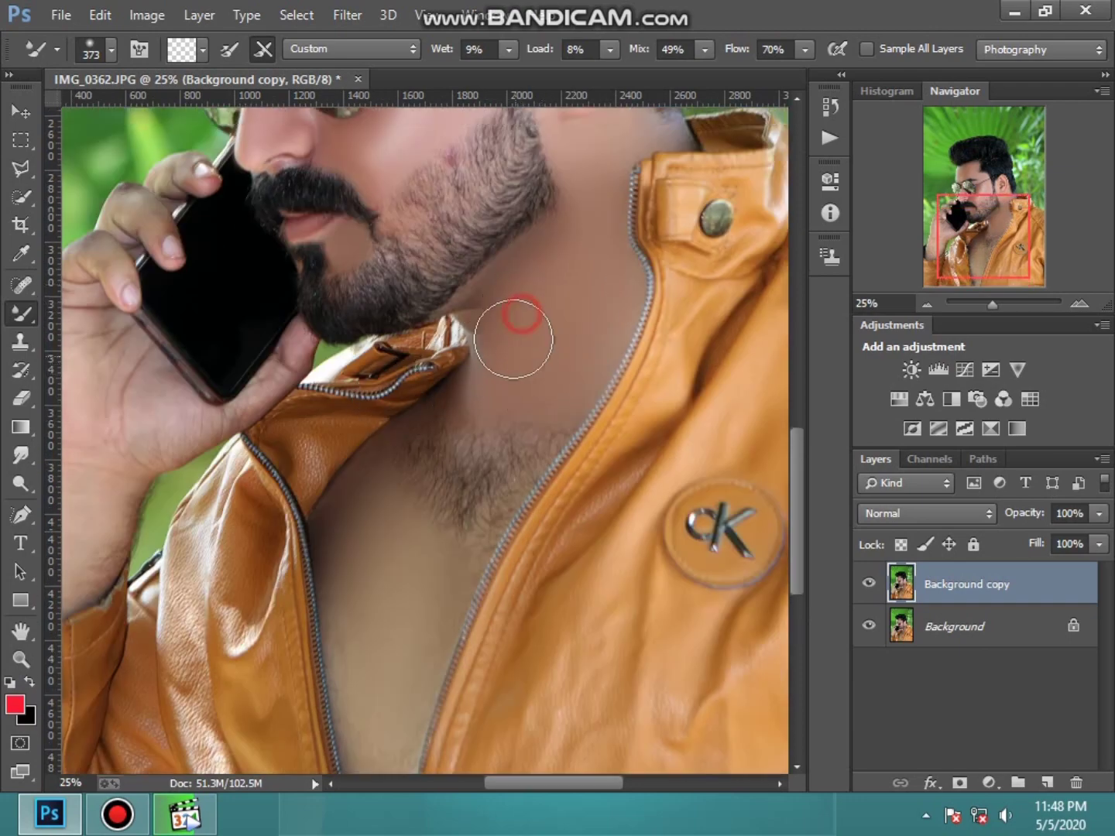
left_click_drag(510, 336, 554, 277)
scroll(553, 310, "up", 3)
Step: Switch to a smaller brush and smooth the cheek below the glasses
right_click(584, 357)
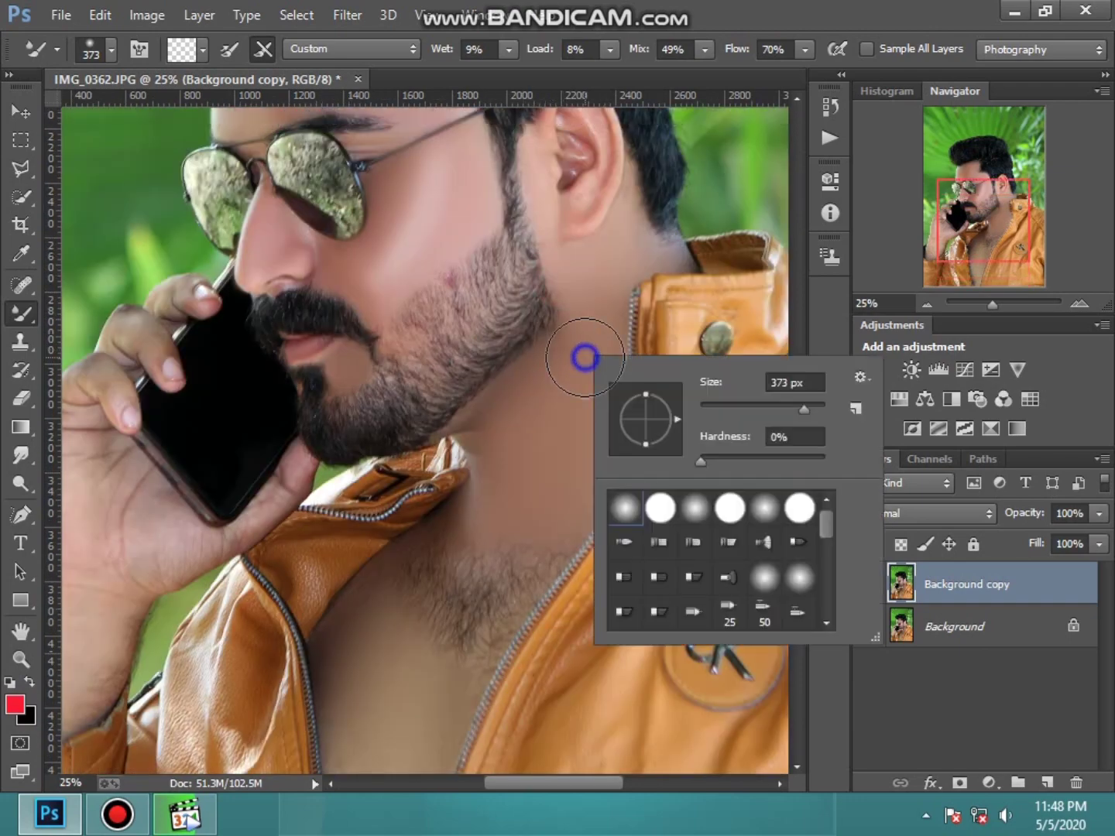
left_click(589, 311)
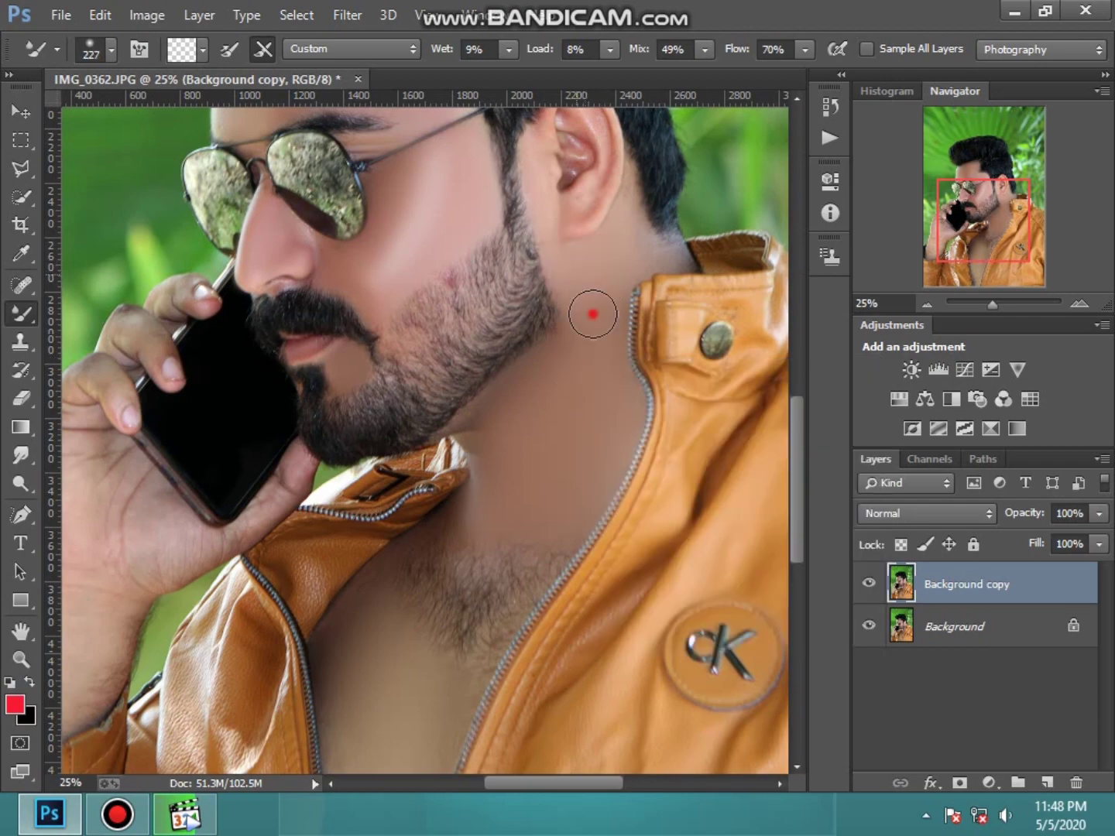
scroll(430, 349, "up", 4)
scroll(465, 324, "up", 1)
left_click_drag(465, 324, 362, 443)
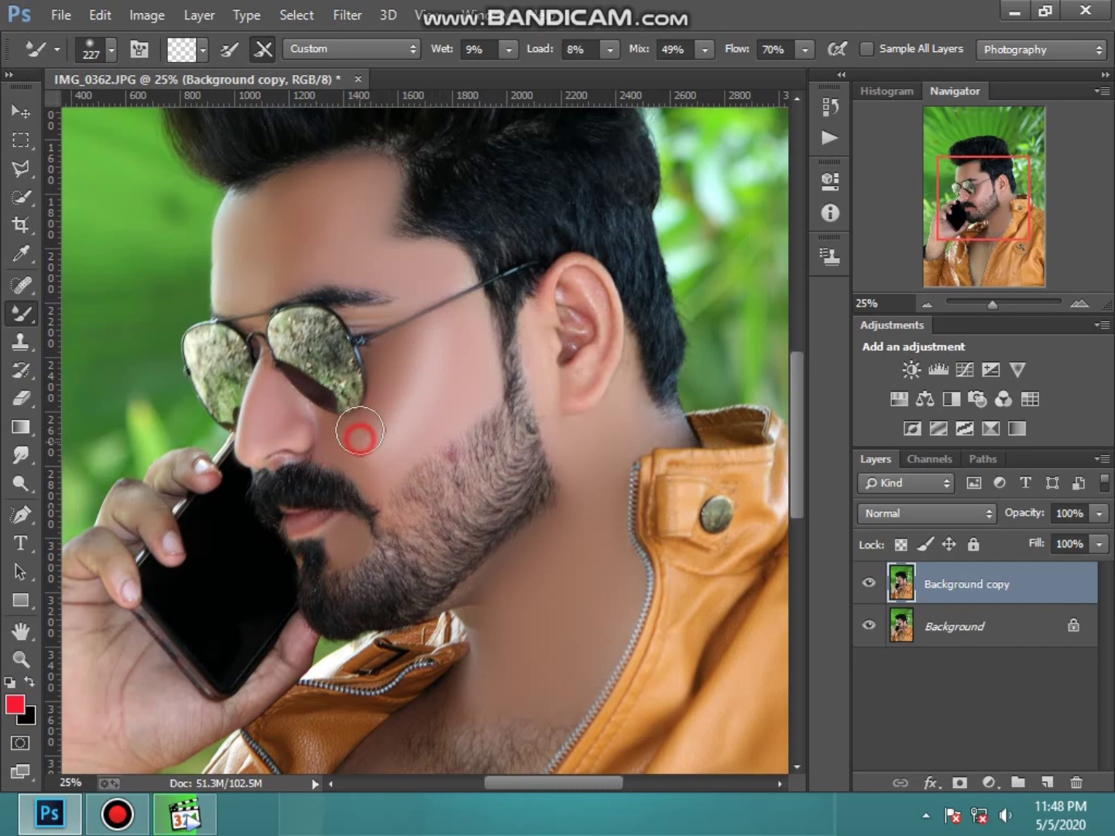
Step: Smooth the forehead with a larger brush, then set a smaller brush size
scroll(388, 392, "up", 3)
right_click(321, 358)
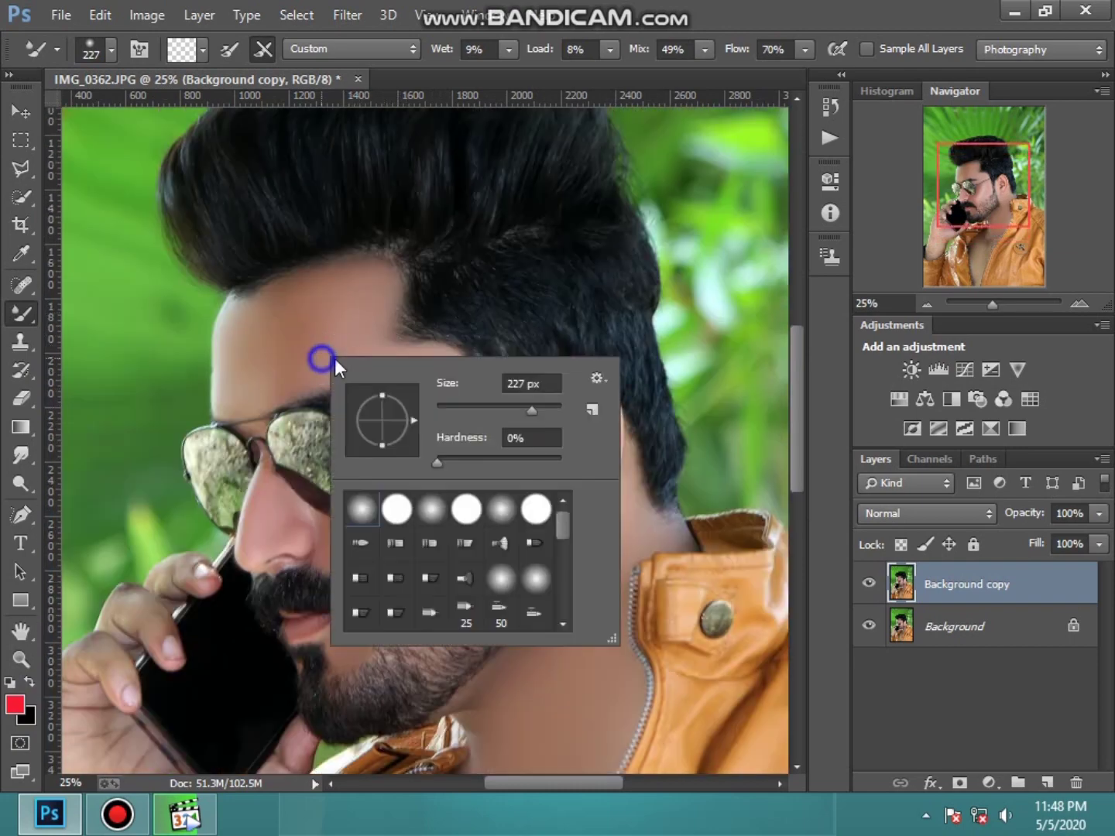
left_click(336, 324)
mouse_move(317, 318)
left_mouse_down()
mouse_move(264, 331)
mouse_move(280, 322)
left_mouse_up()
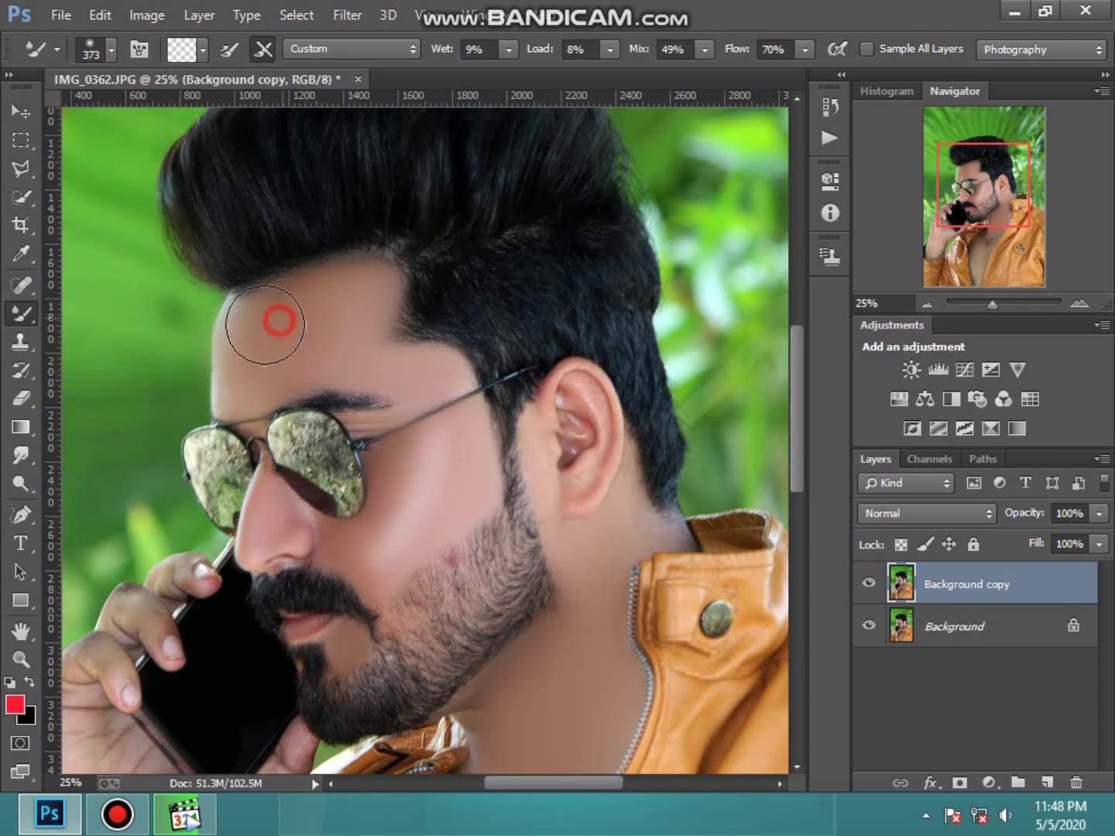
left_click(336, 304)
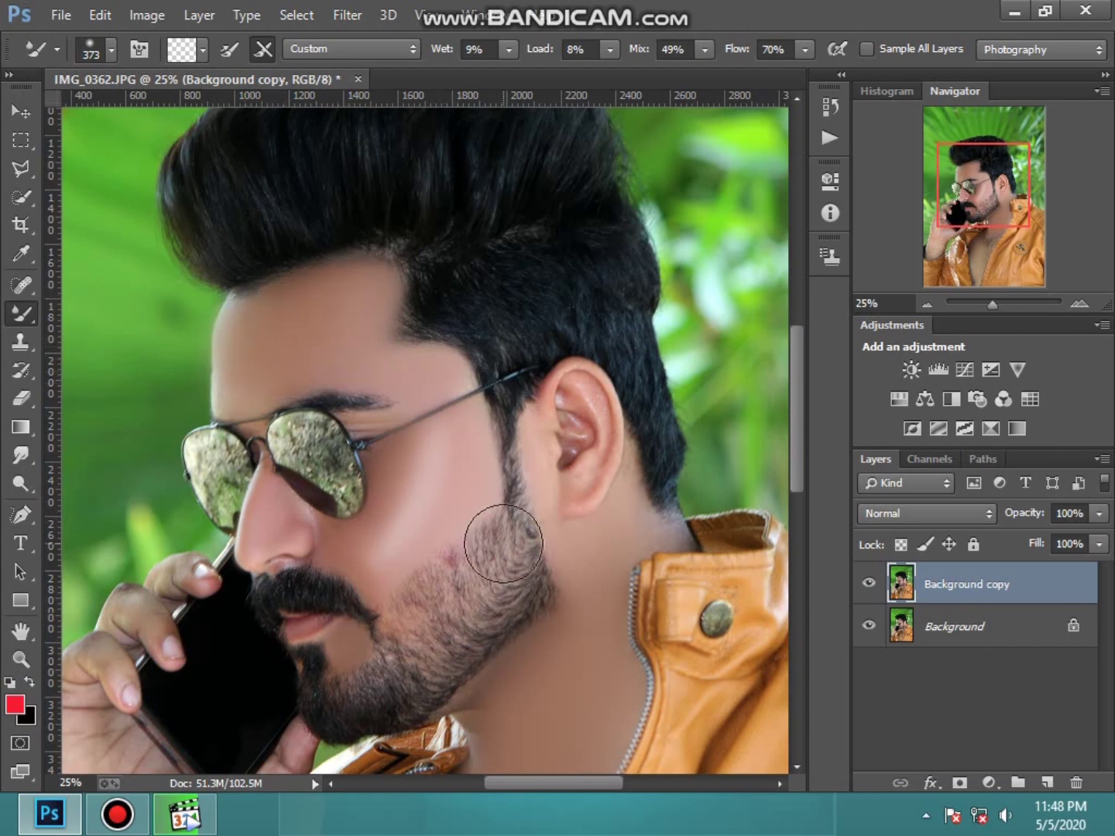
right_click(513, 505)
key("Return")
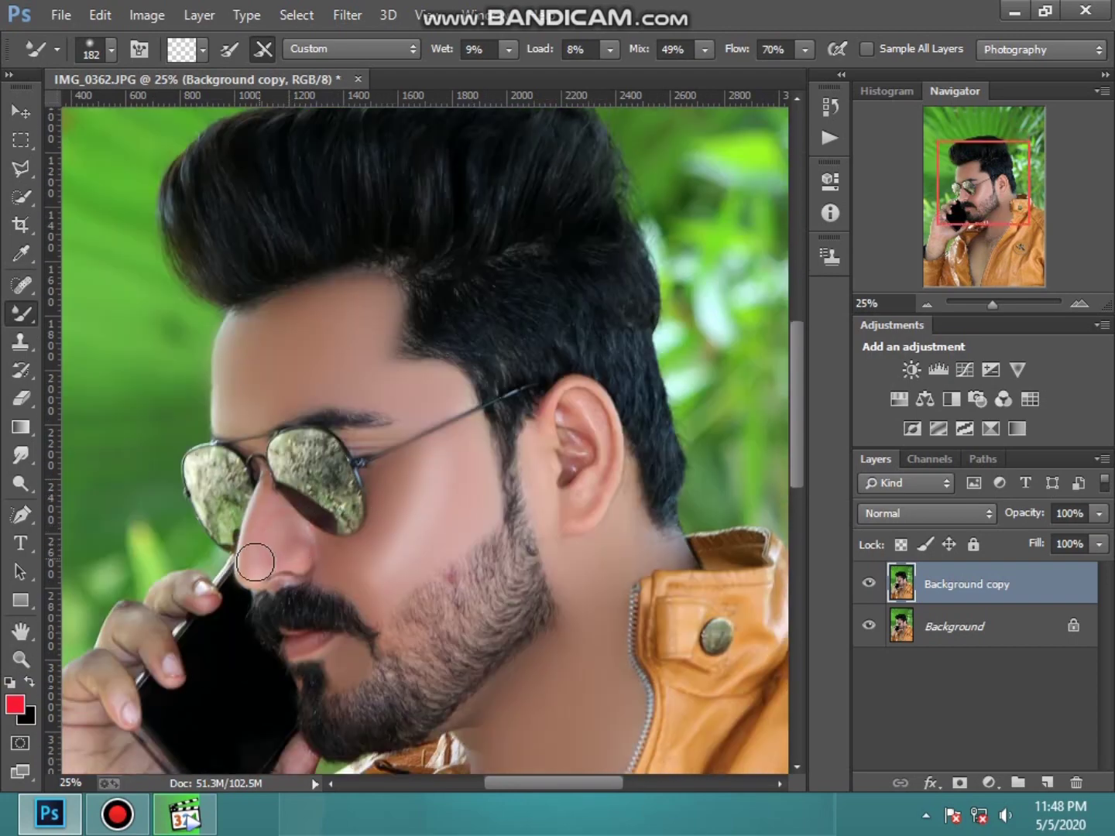
Step: Fit the whole image in the window with Ctrl+0
scroll(254, 561, "down", 3)
scroll(241, 638, "down", 4)
left_click_drag(556, 784, 533, 786)
left_click(21, 658)
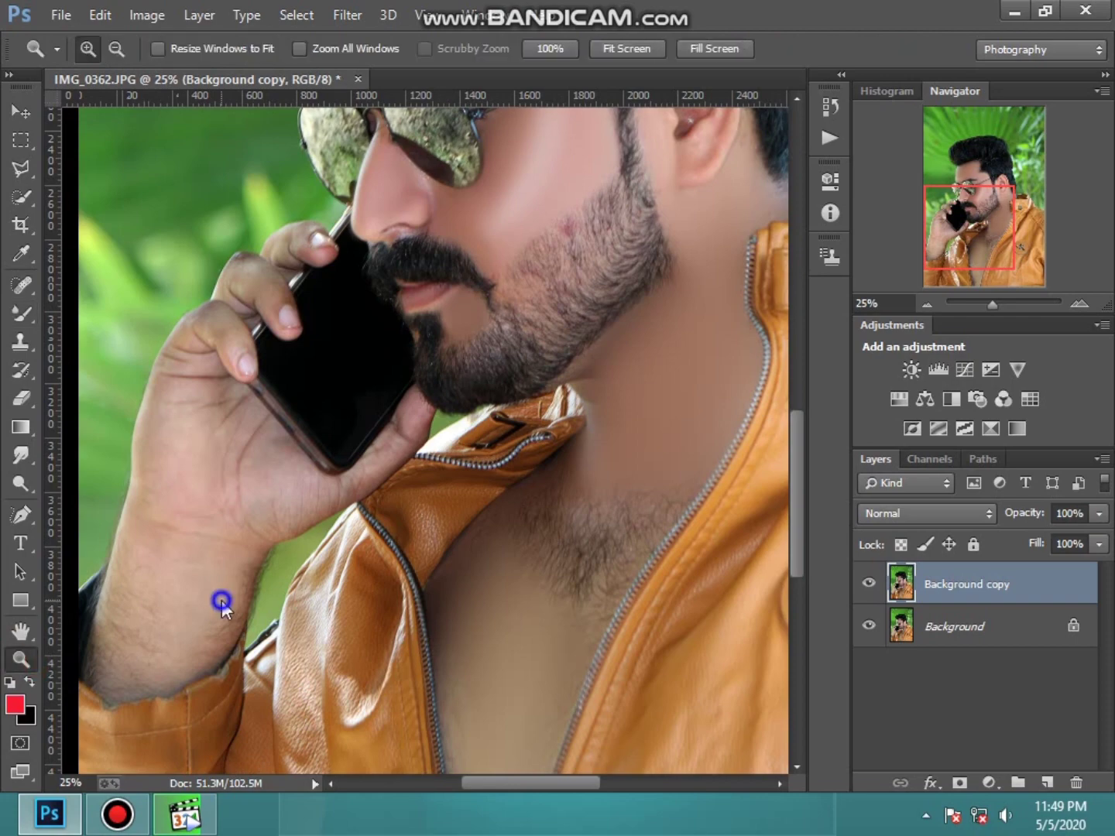
key("ctrl+0")
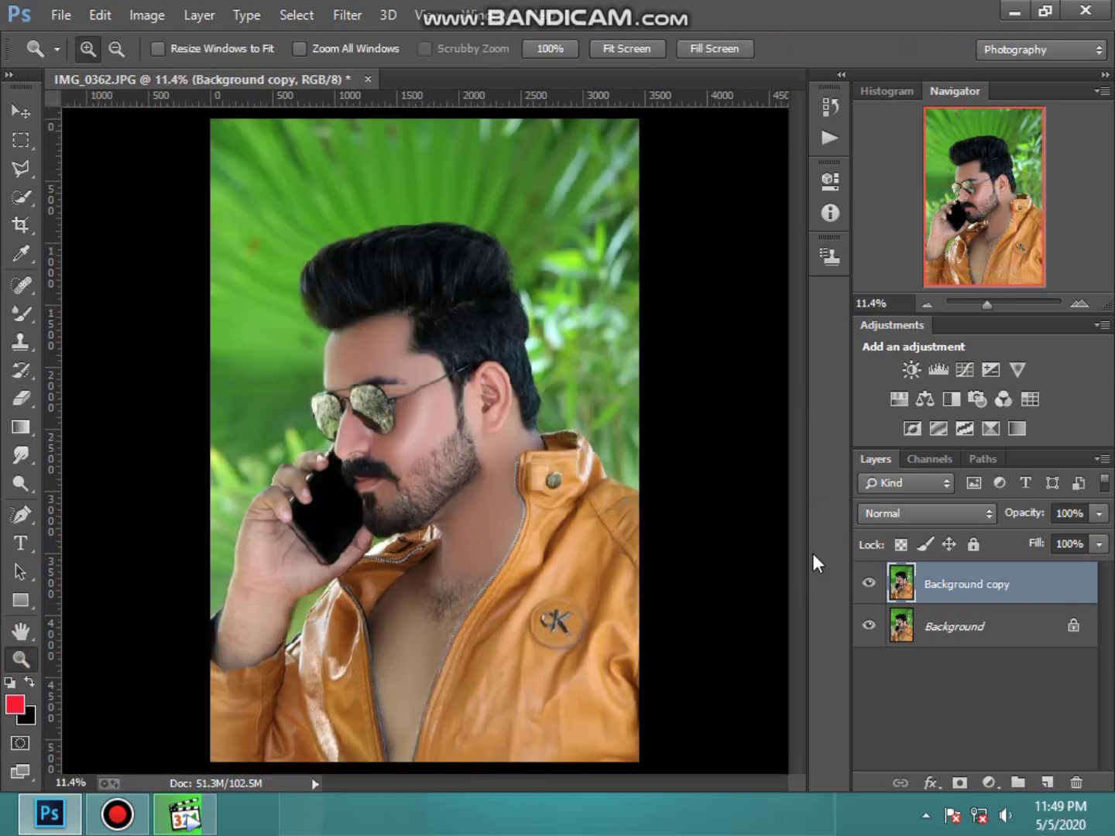
Step: Show the retouched copy layer again and launch the Camera Raw Filter
left_click(870, 586)
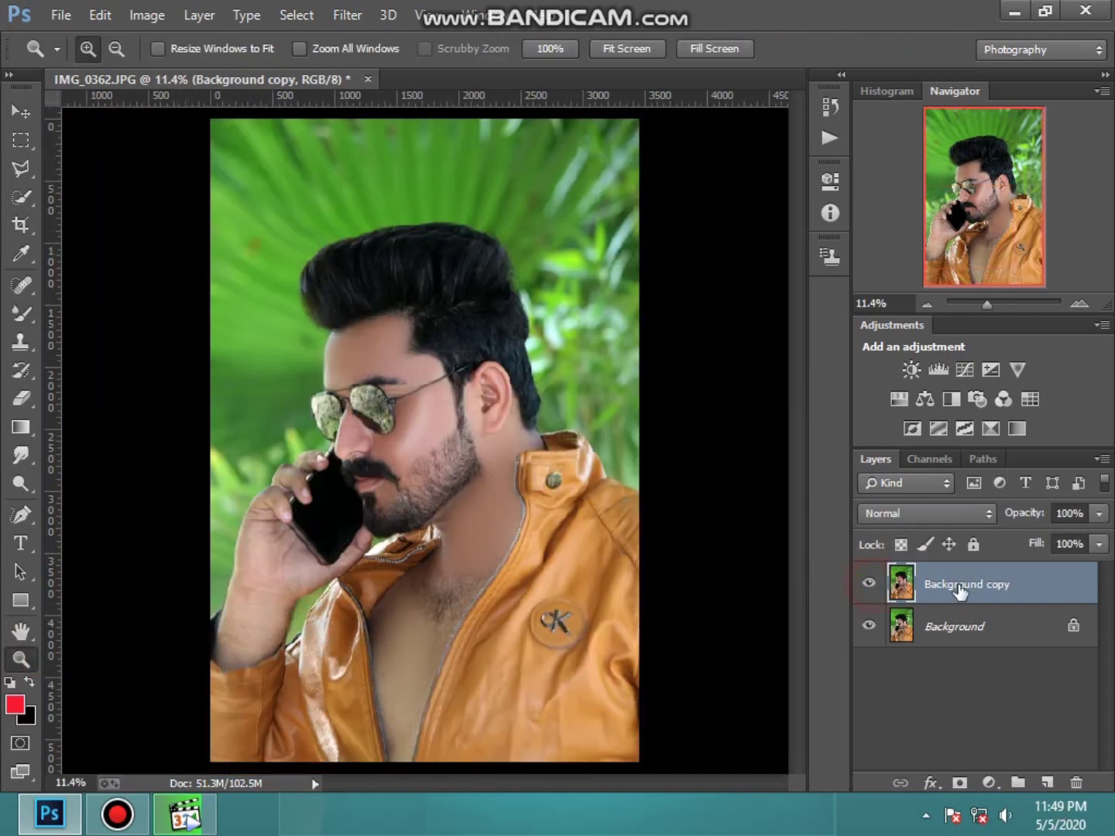
left_click(340, 10)
left_click(476, 138)
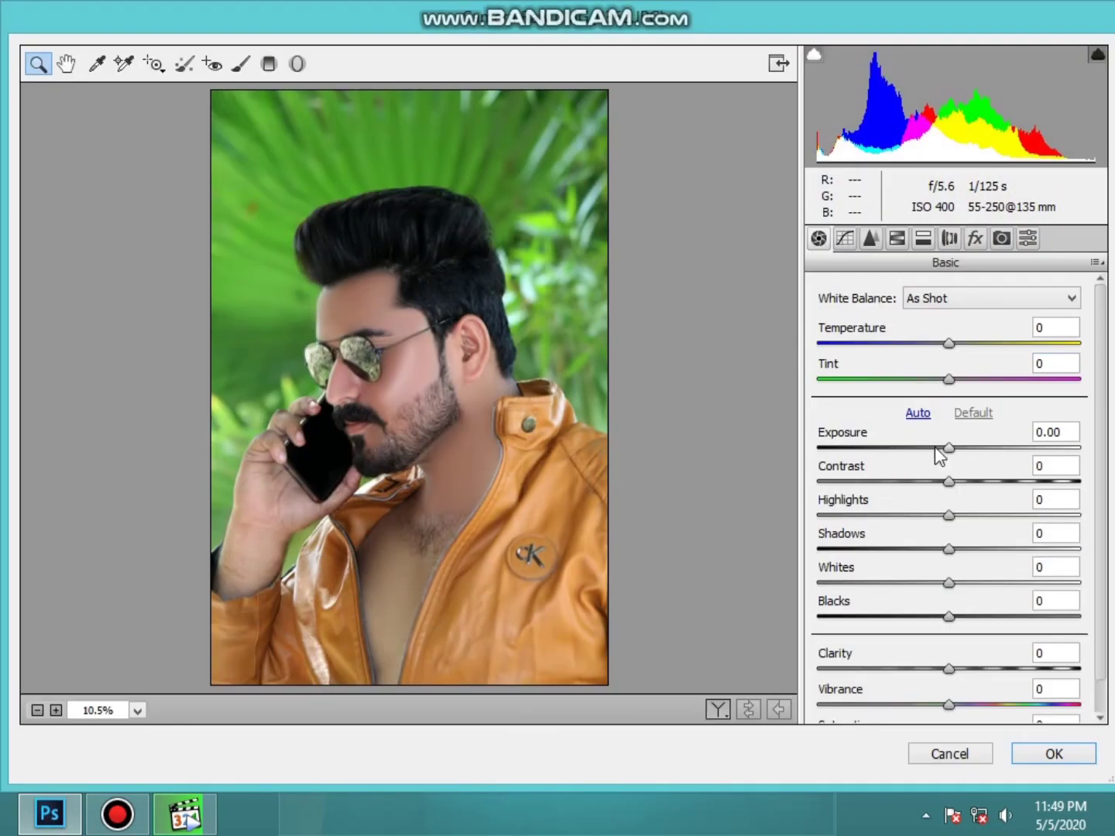
Step: Set Exposure -0.05, Highlights -68, lifted Shadows, Blacks -23 and Vibrance +68
left_click_drag(940, 449, 937, 448)
left_click_drag(915, 518, 842, 515)
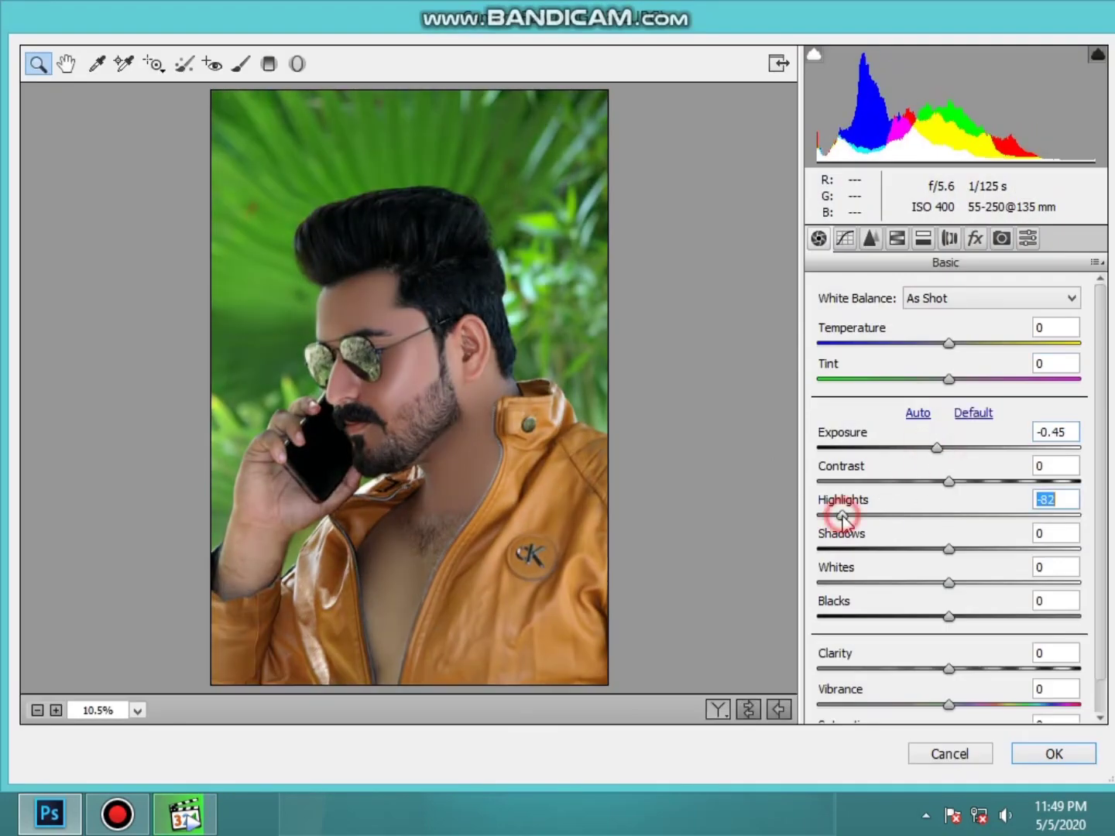
mouse_move(948, 549)
left_mouse_down()
mouse_move(1048, 560)
mouse_move(1038, 595)
left_mouse_up()
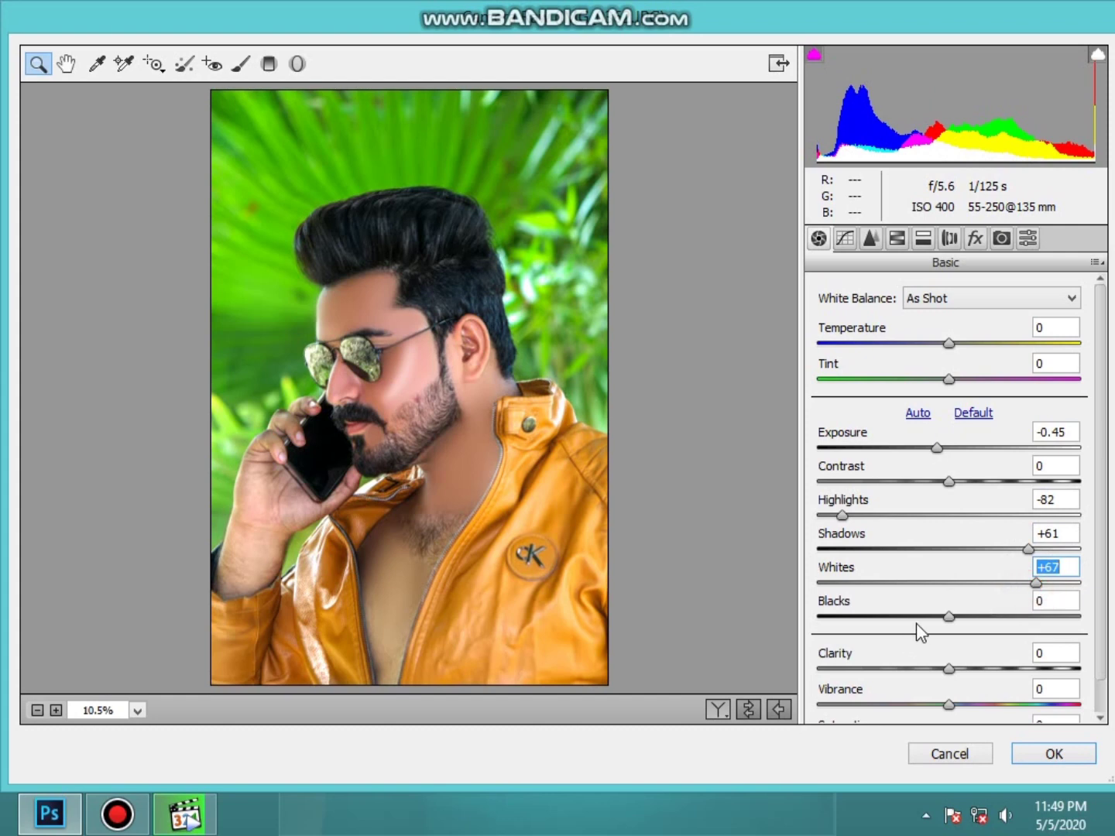
left_click(918, 619)
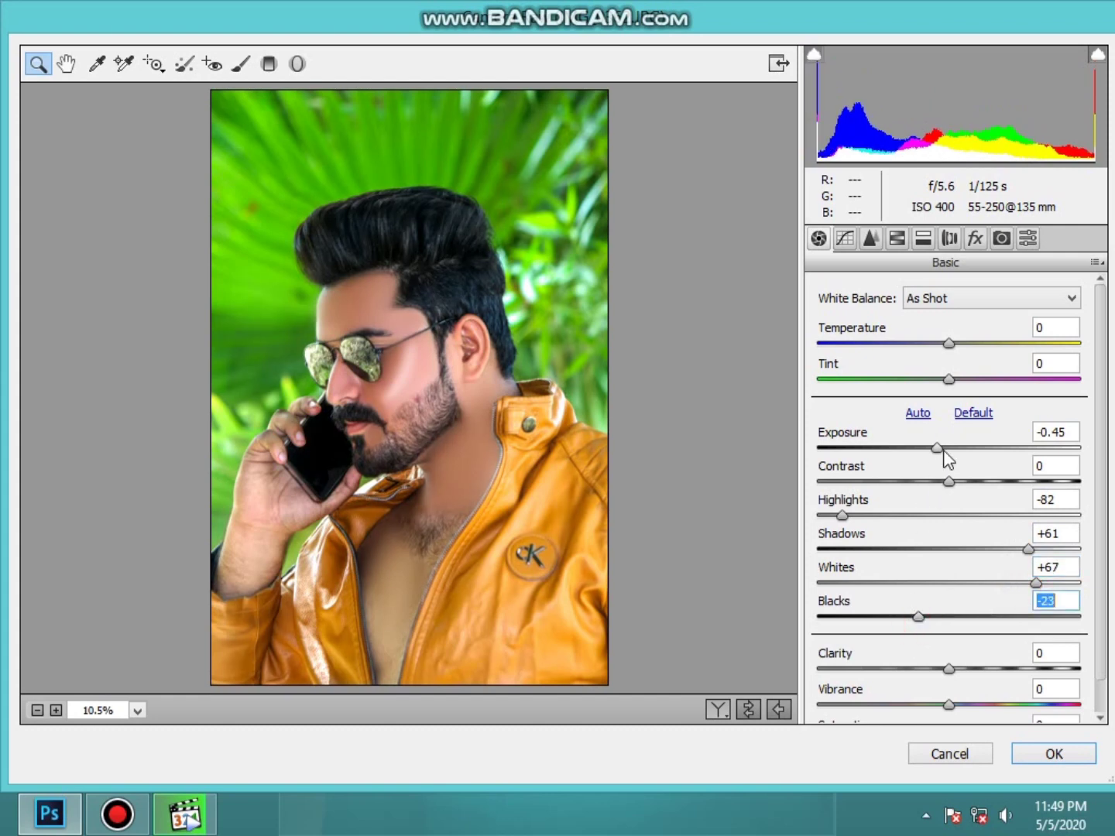
left_click_drag(943, 449, 952, 450)
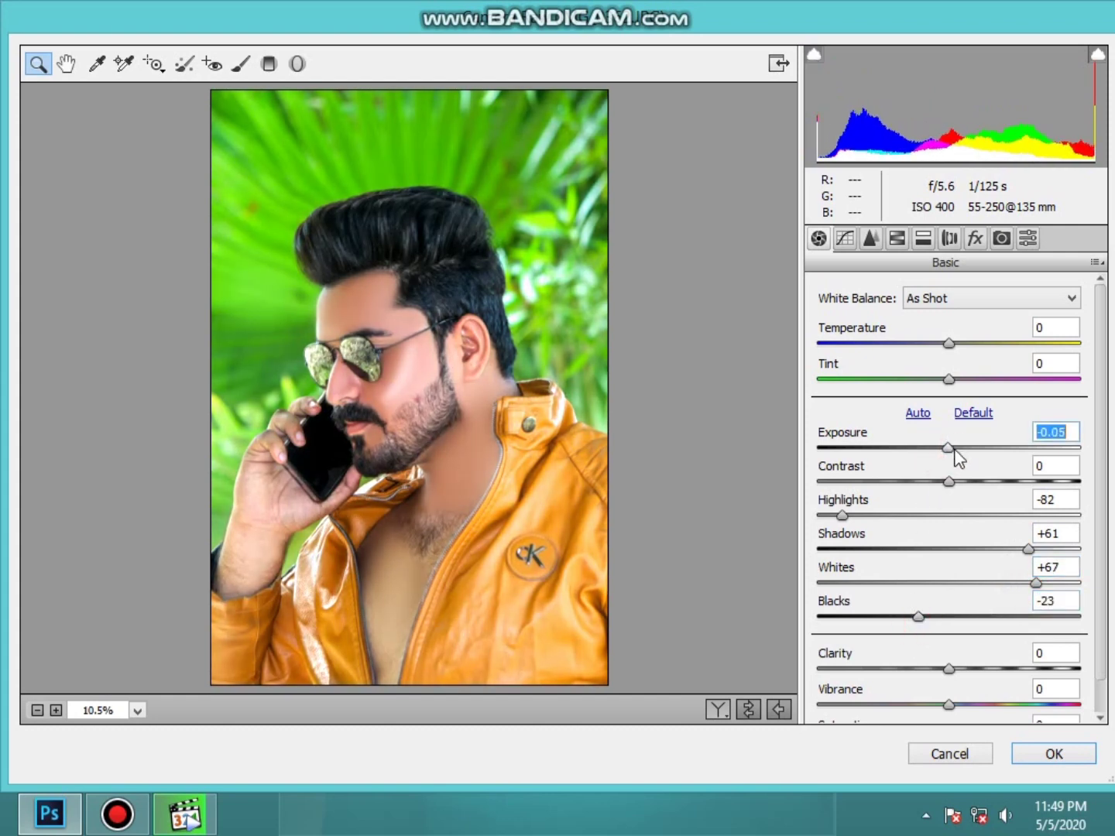
mouse_move(846, 514)
left_mouse_down()
mouse_move(883, 515)
mouse_move(861, 515)
left_mouse_up()
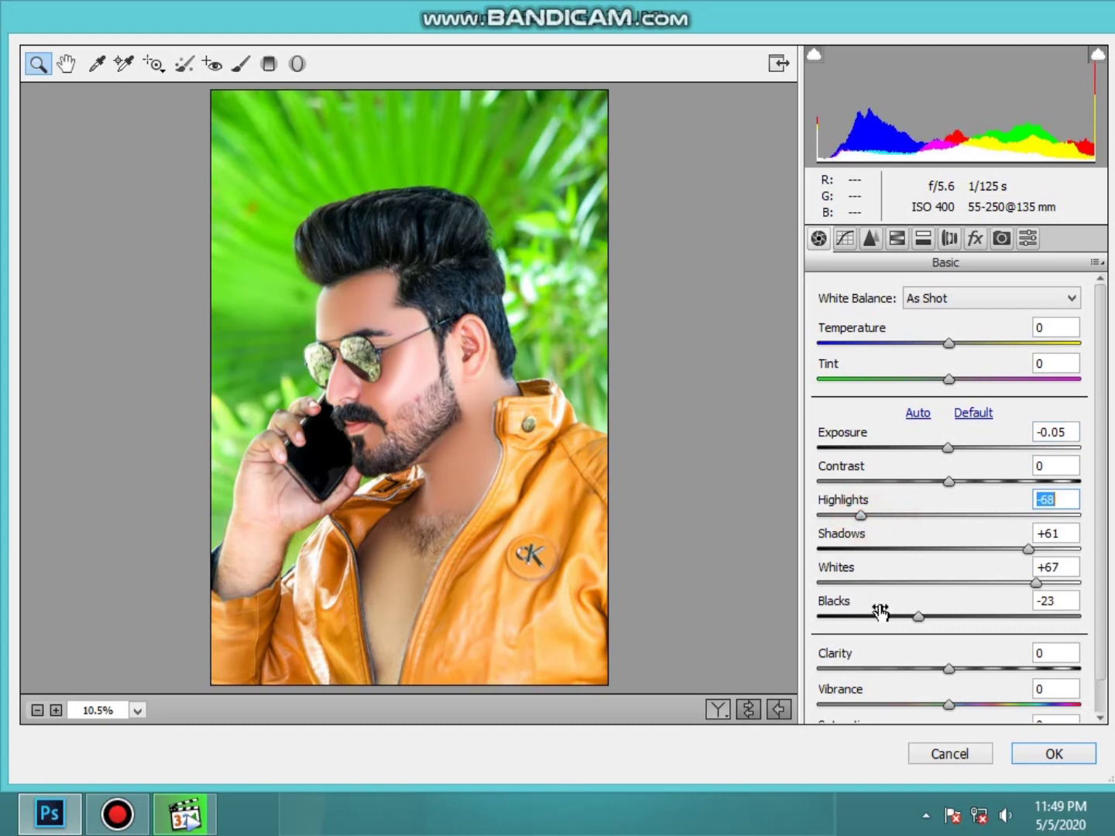
left_click(909, 620)
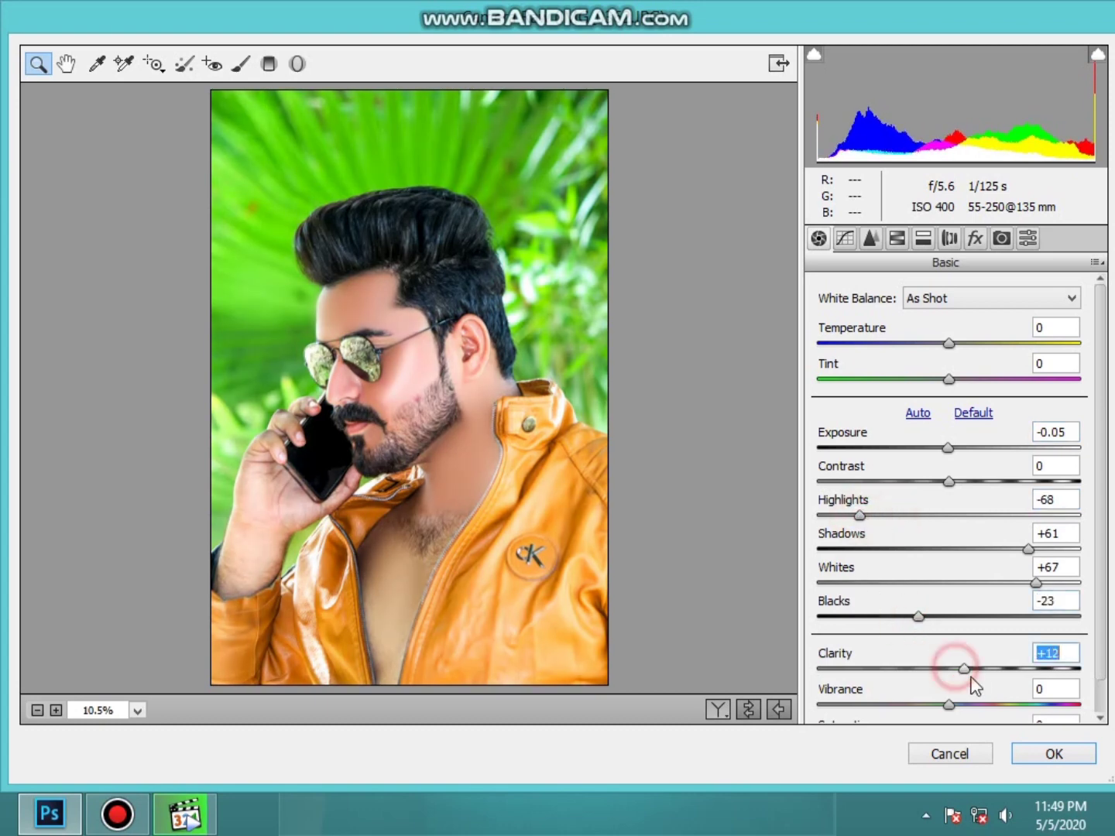
left_click_drag(1014, 705, 1038, 706)
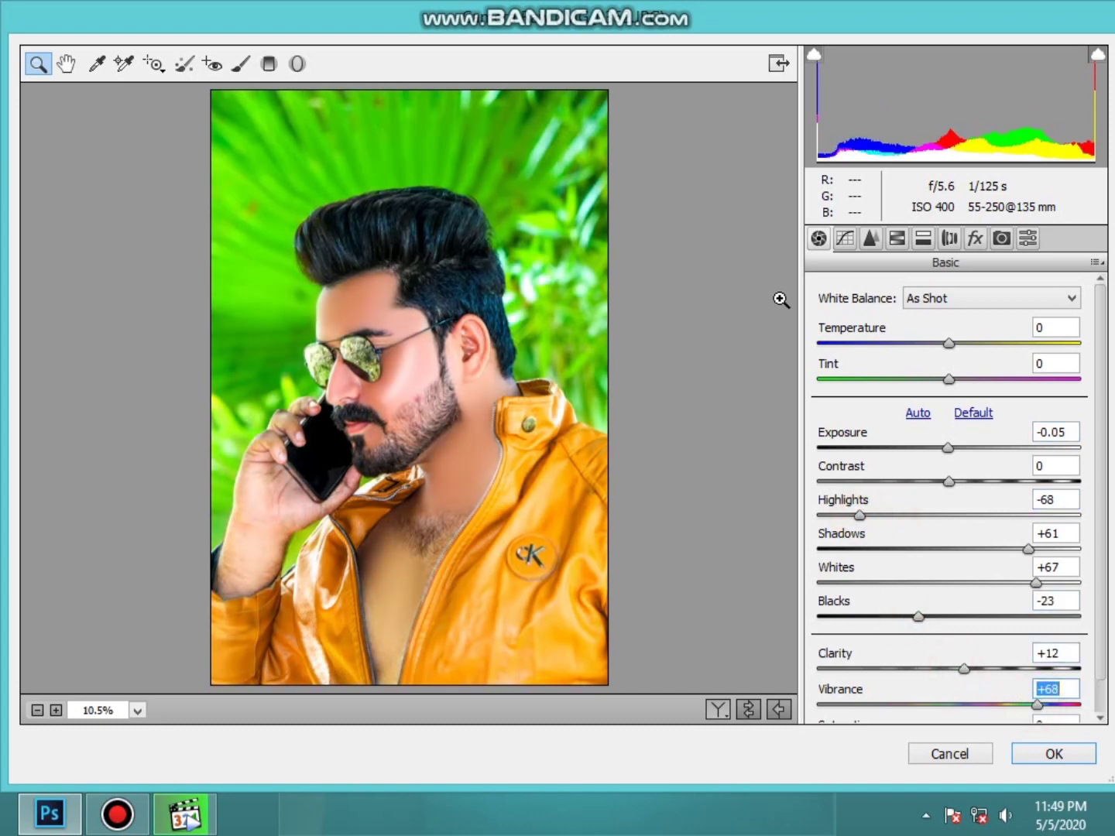
Step: Fully desaturate the Blues and Yellows and adjust Greens saturation in HSL
left_click(870, 237)
left_click(877, 321)
left_click_drag(956, 573, 749, 586)
left_click_drag(900, 465, 825, 465)
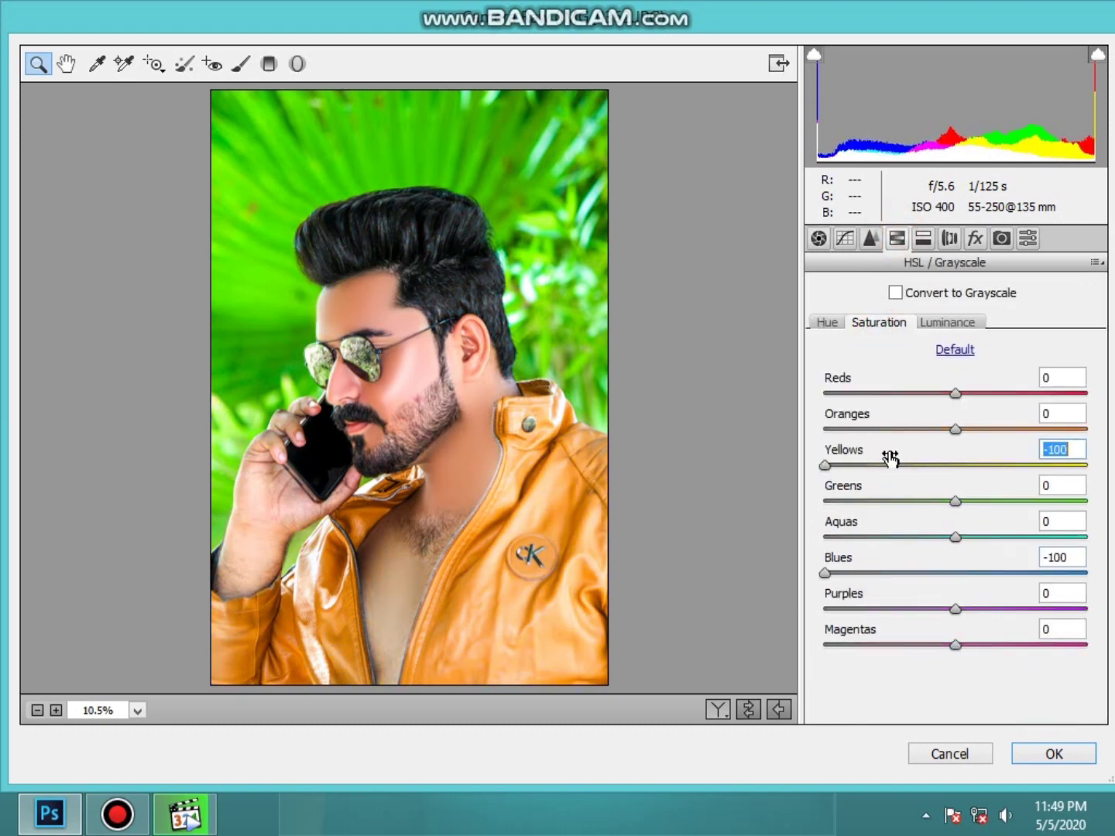
mouse_move(955, 501)
left_mouse_down()
mouse_move(940, 501)
mouse_move(1113, 502)
left_mouse_up()
Step: Shift Greens and Yellows hues, desaturate Oranges to about -30 and nudge Reds saturation up
left_click(833, 318)
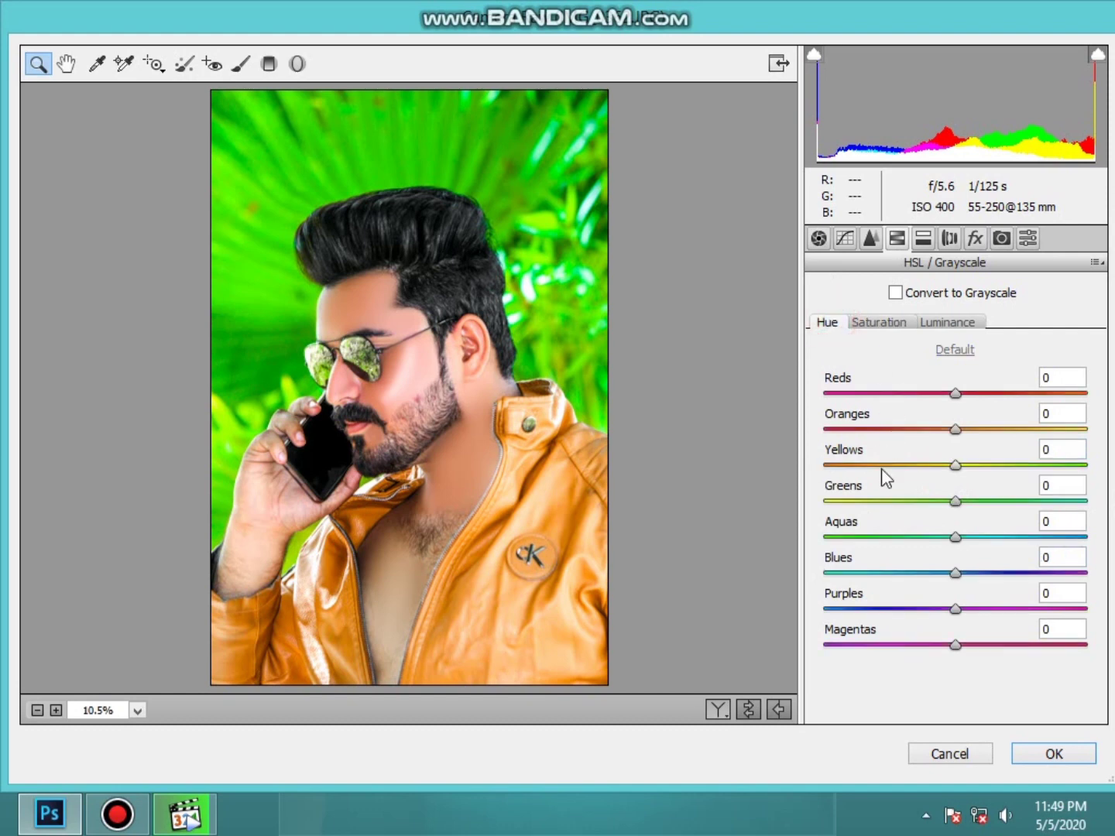
left_click_drag(956, 501, 786, 511)
mouse_move(955, 464)
left_mouse_down()
mouse_move(826, 491)
mouse_move(868, 485)
left_mouse_up()
left_click(868, 324)
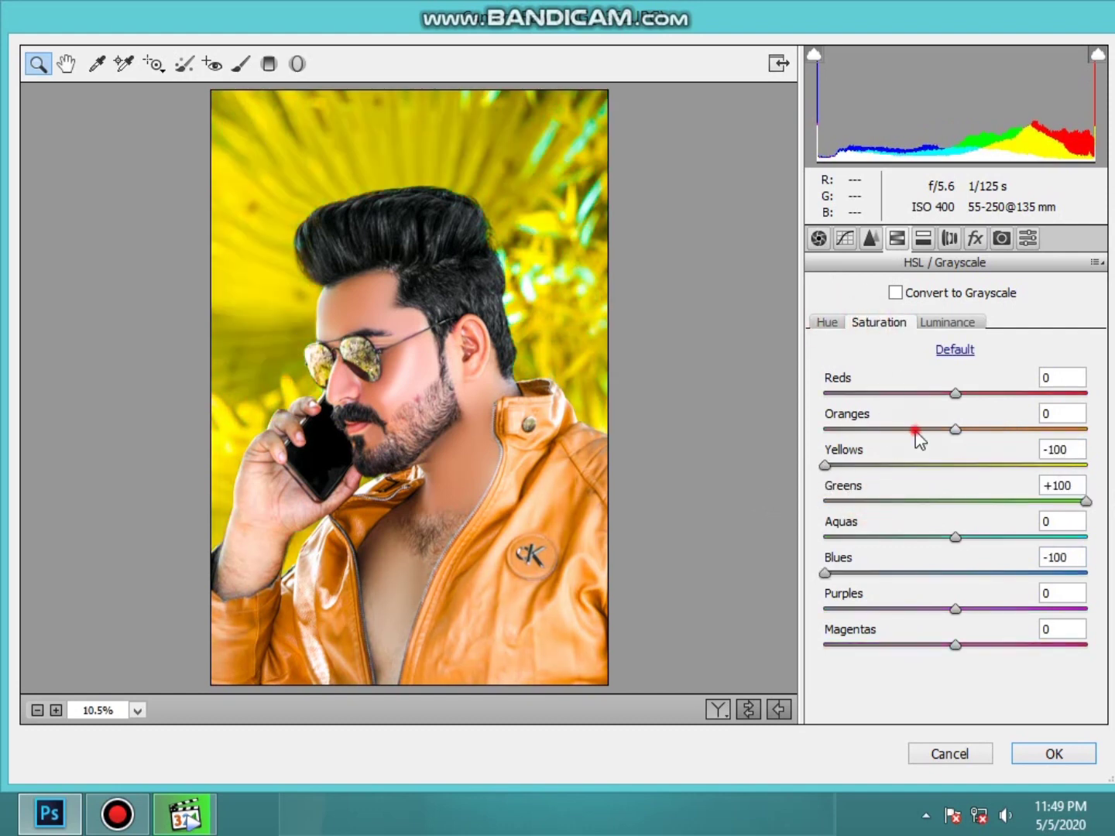
left_click(915, 429)
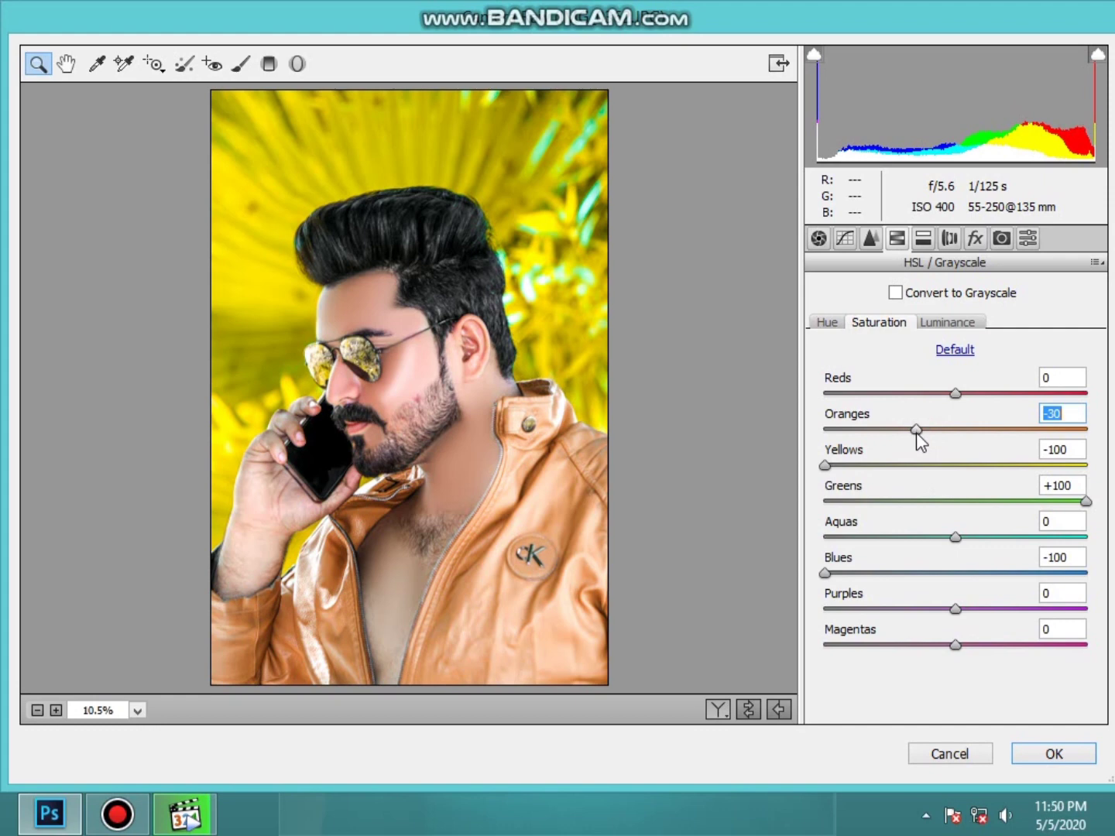
left_click(958, 393)
Step: Brighten the Oranges and Reds luminance
left_click(948, 330)
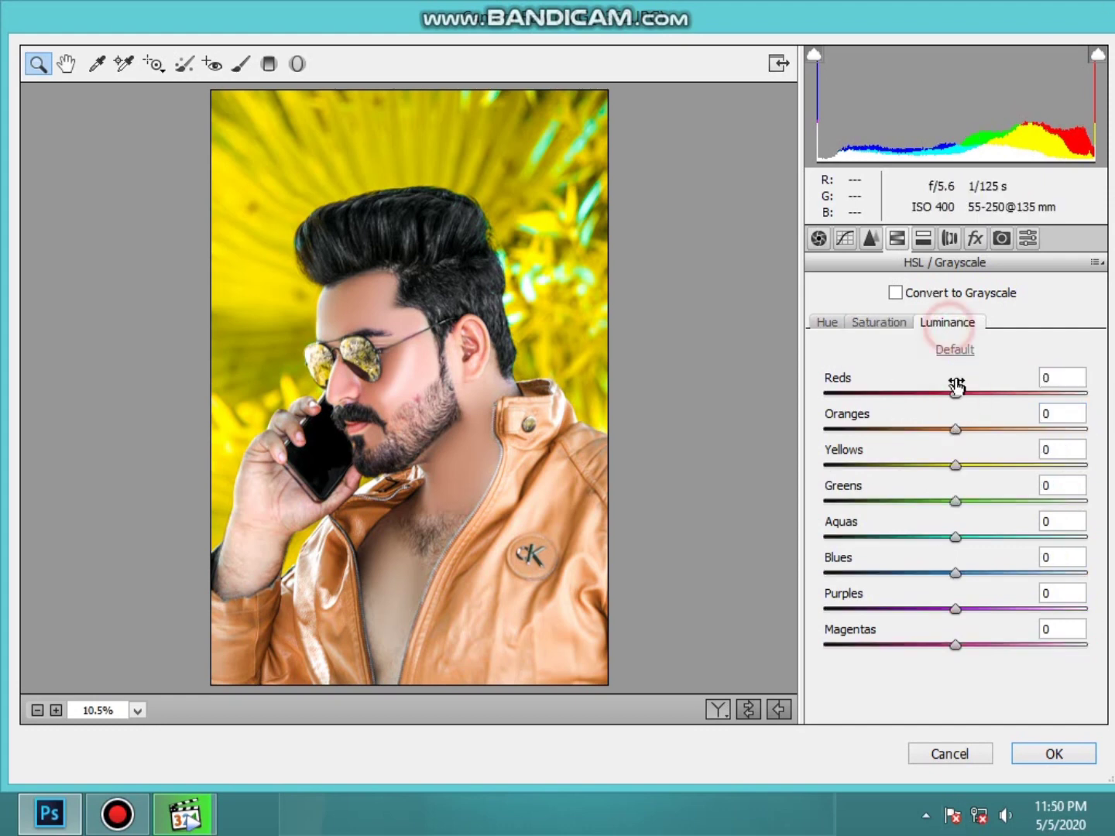
left_click(964, 431)
left_click(964, 393)
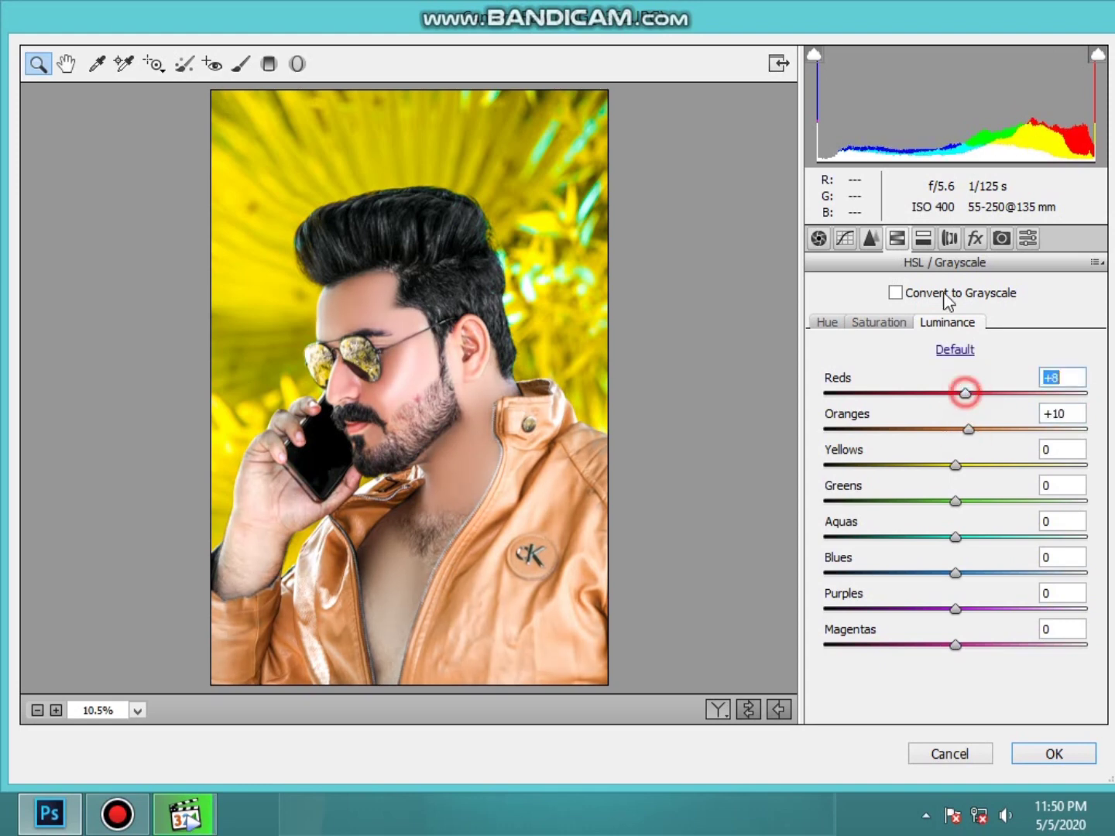
Step: Tint the split-toning highlights with a greenish hue at low saturation
left_click(923, 238)
left_click(867, 324)
left_click(826, 362)
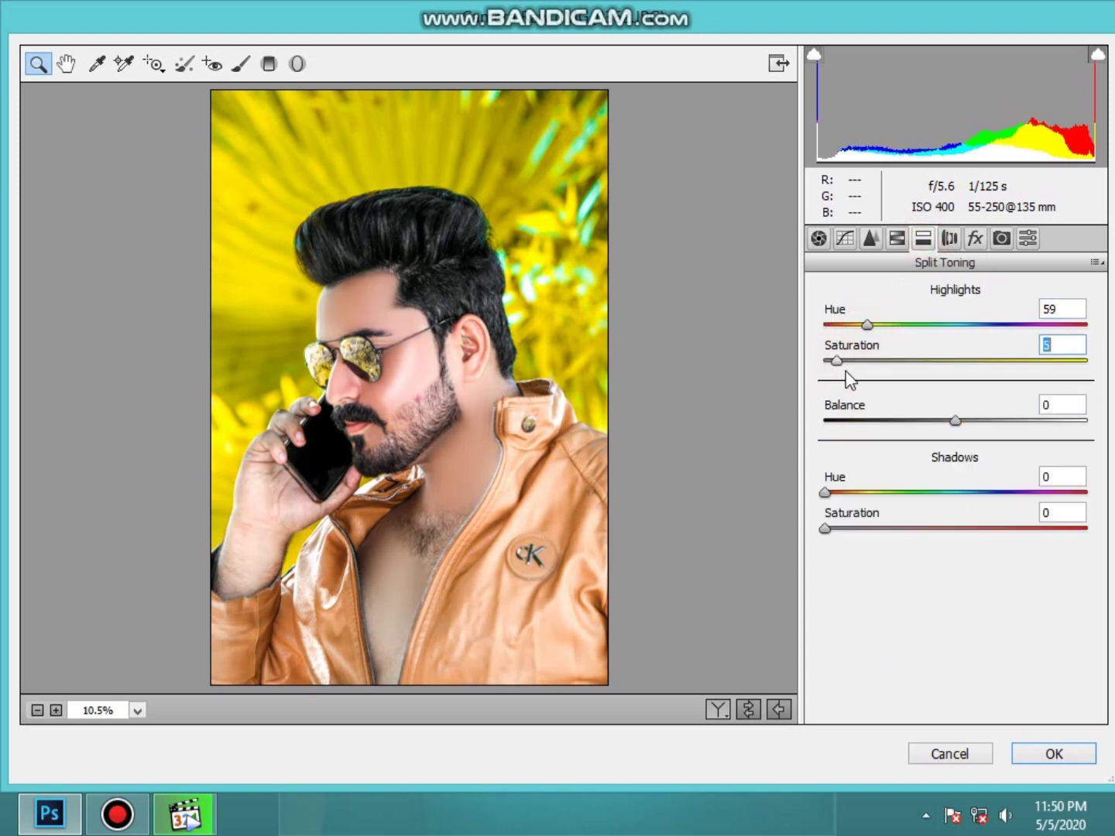
left_click(896, 324)
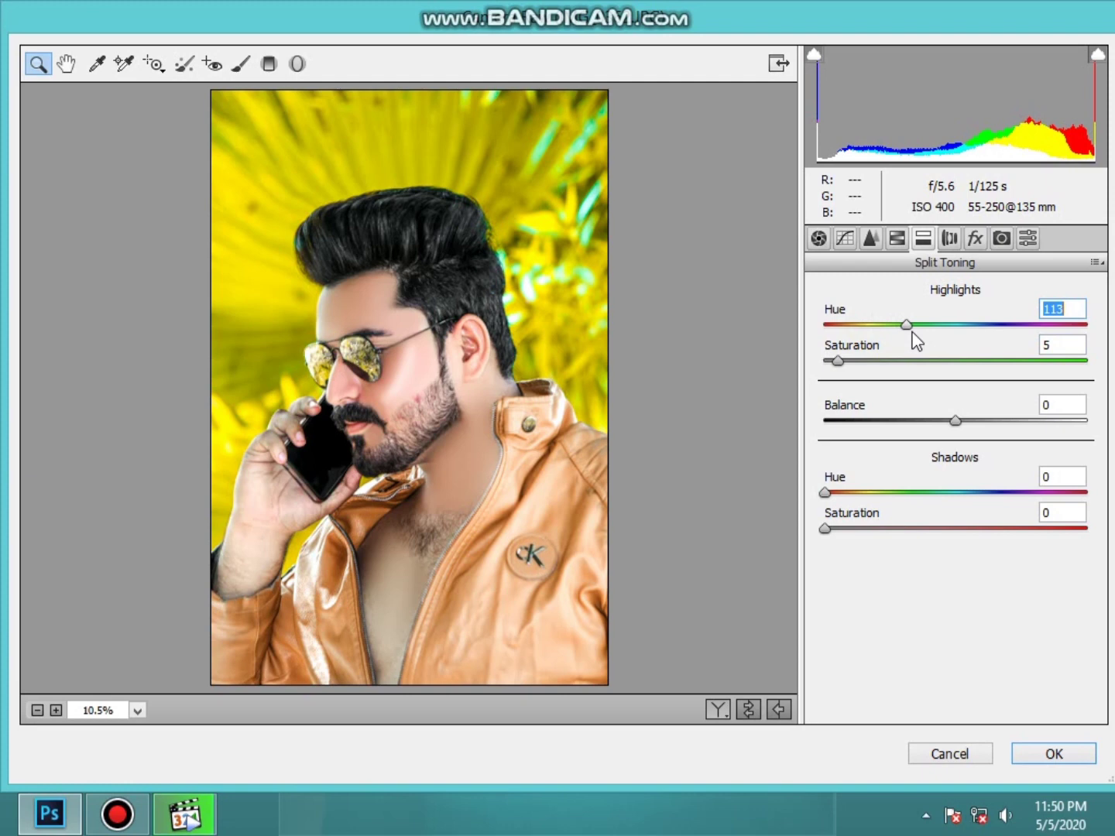
left_click(843, 361)
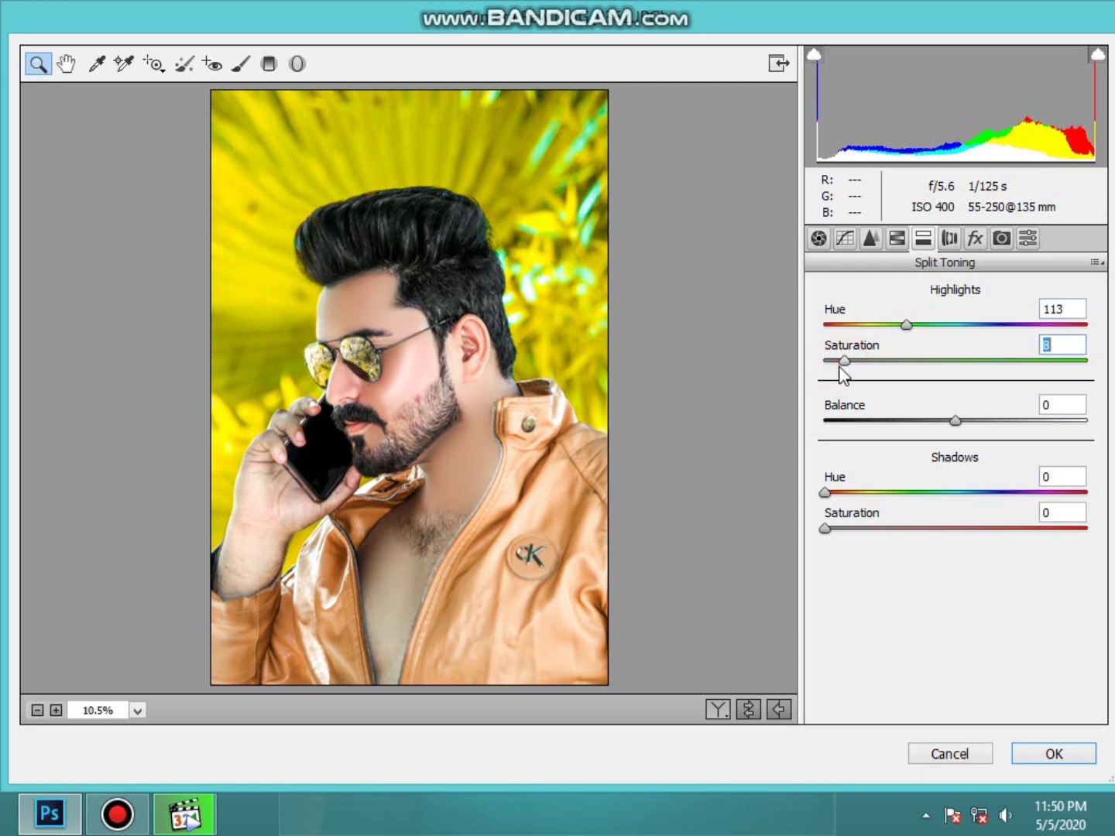
left_click(833, 364)
Step: Add a dark edge vignette, raise Blue Primary saturation to +16 and apply the grade
left_click(976, 239)
left_click_drag(935, 519, 898, 518)
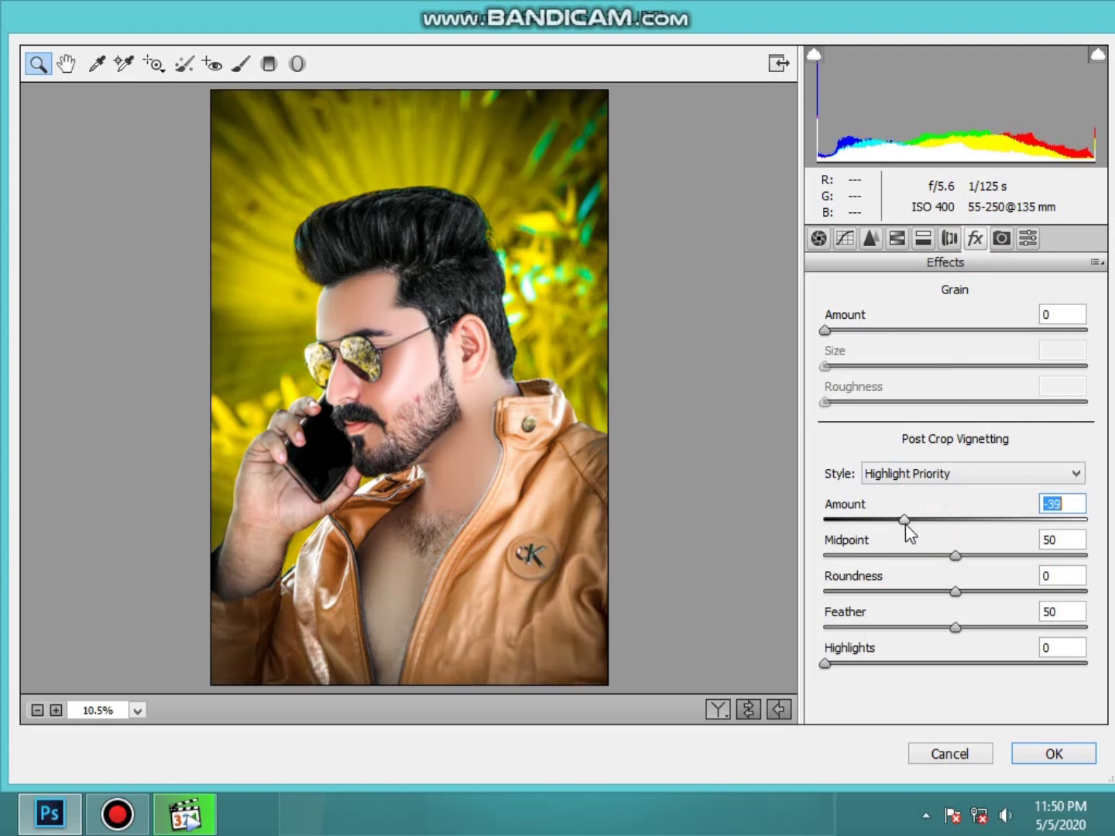
left_click(1001, 239)
left_click(977, 683)
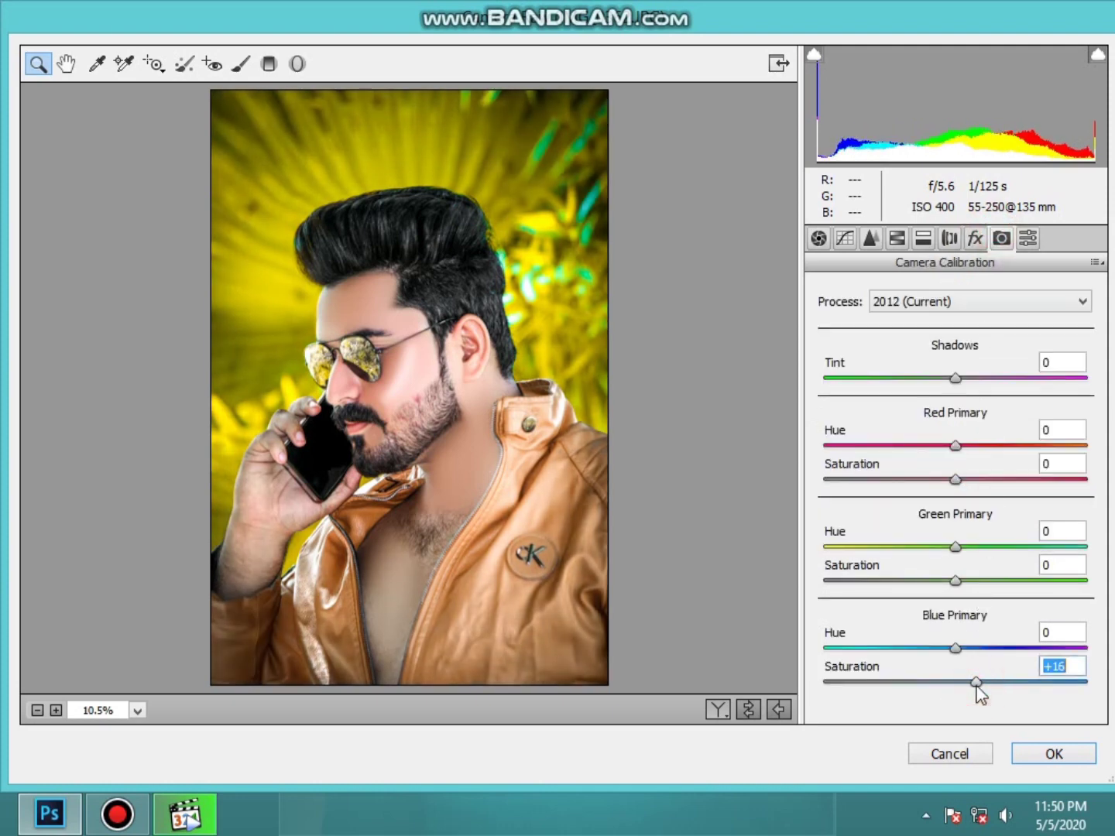
left_click(1029, 753)
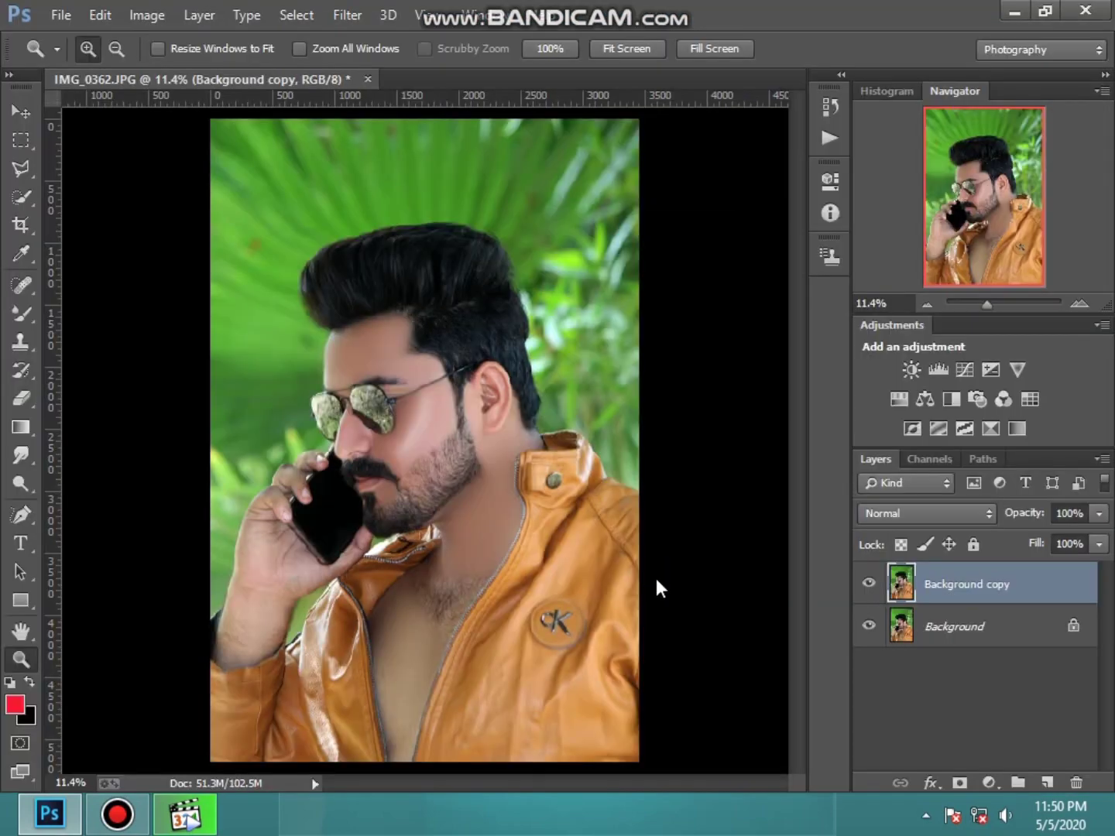
Step: Dismiss the out-of-memory error and reopen the Camera Raw Filter
left_click(572, 330)
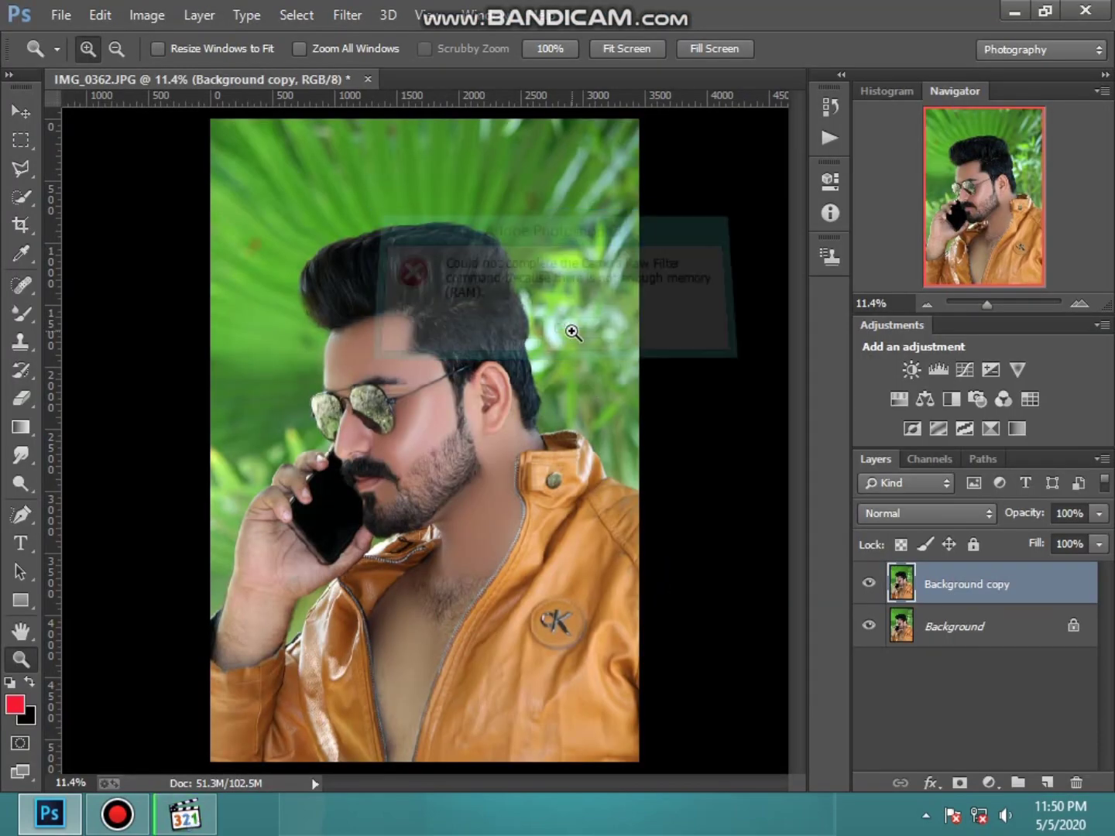
left_click(347, 15)
left_click(429, 139)
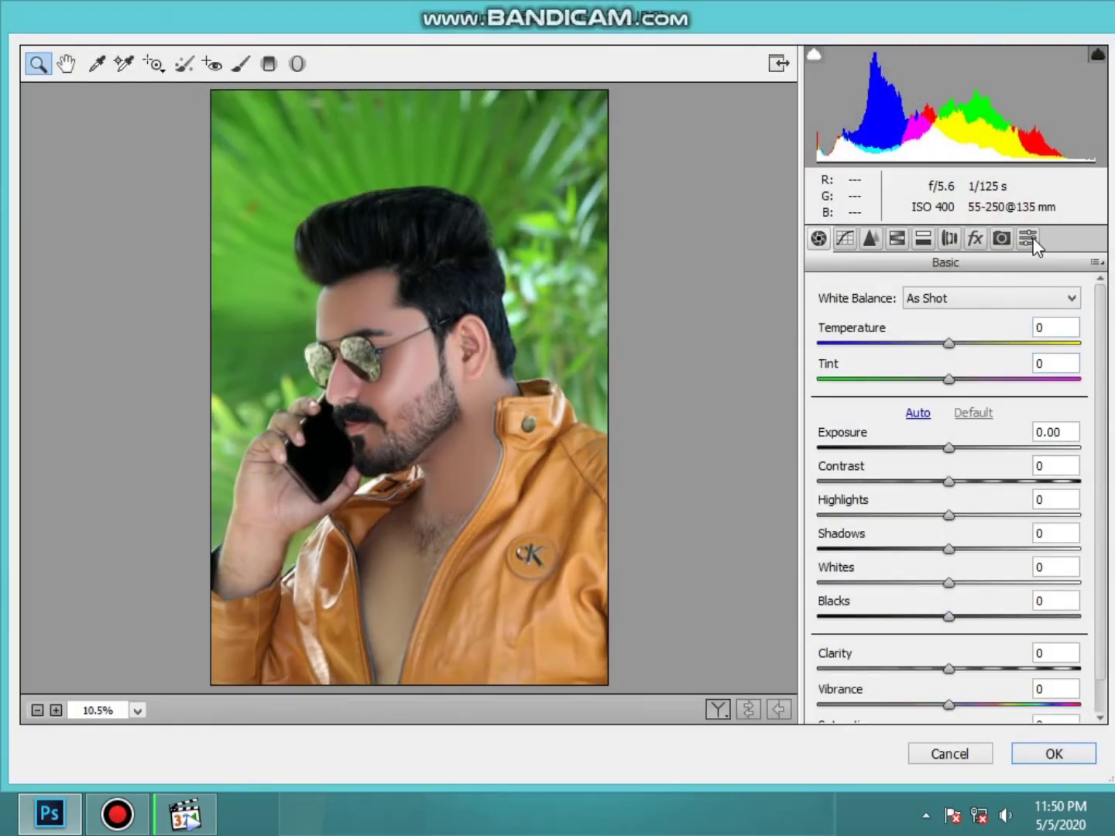
Step: Apply the saved Untitled preset to the photo
left_click(1027, 239)
scroll(944, 528, "down", 5)
scroll(862, 625, "down", 8)
scroll(847, 642, "down", 8)
scroll(844, 637, "down", 8)
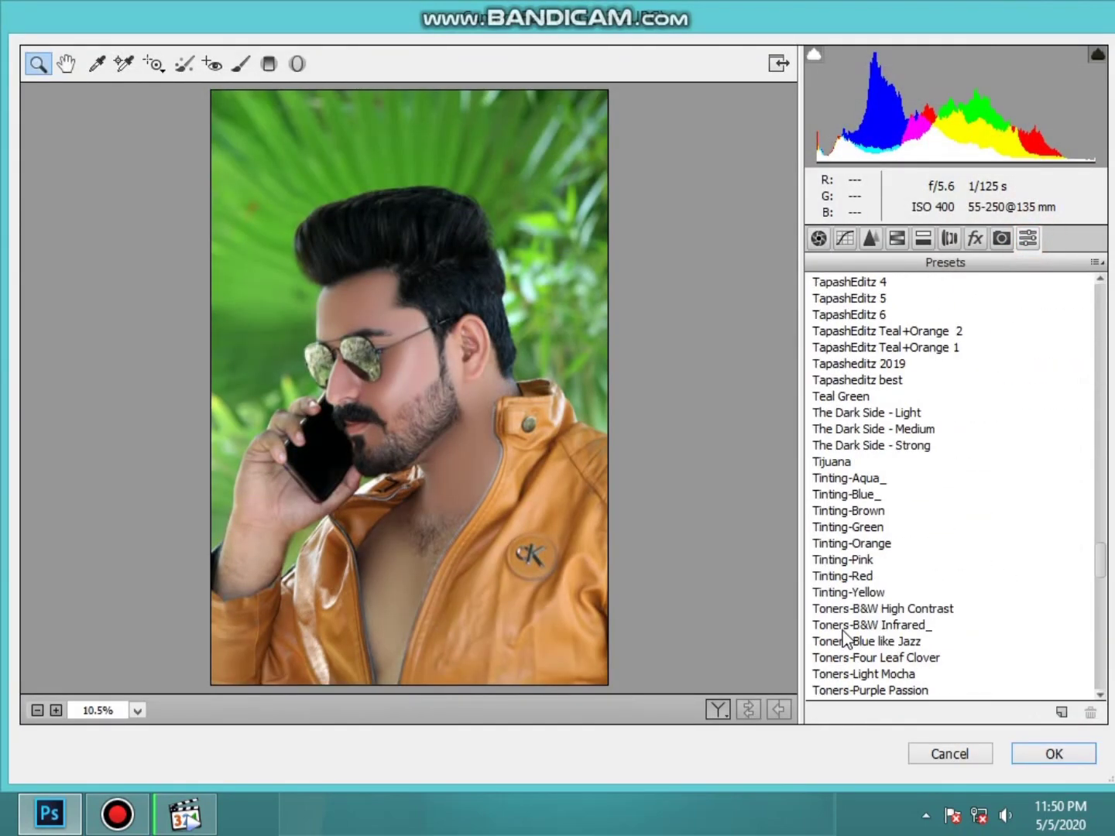
scroll(846, 639, "down", 6)
scroll(846, 639, "down", 6)
scroll(845, 640, "down", 3)
scroll(847, 639, "down", 1)
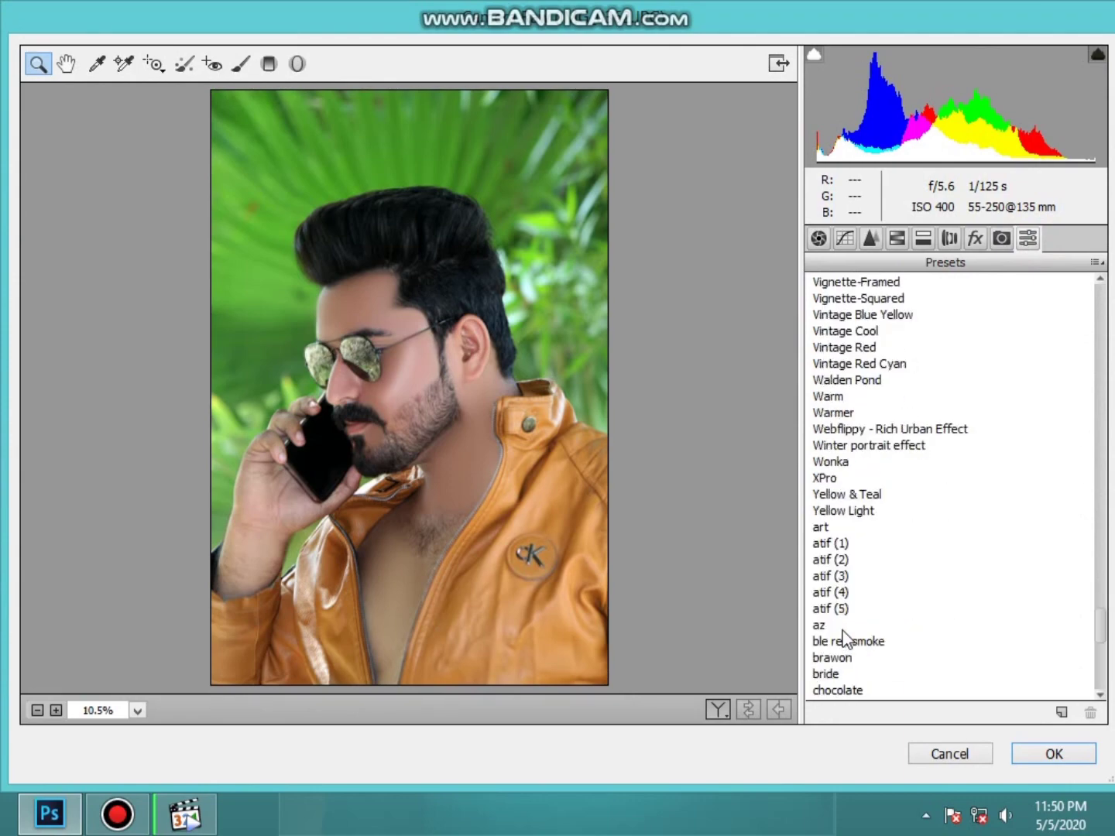
scroll(845, 639, "down", 3)
scroll(845, 639, "down", 4)
scroll(845, 640, "down", 4)
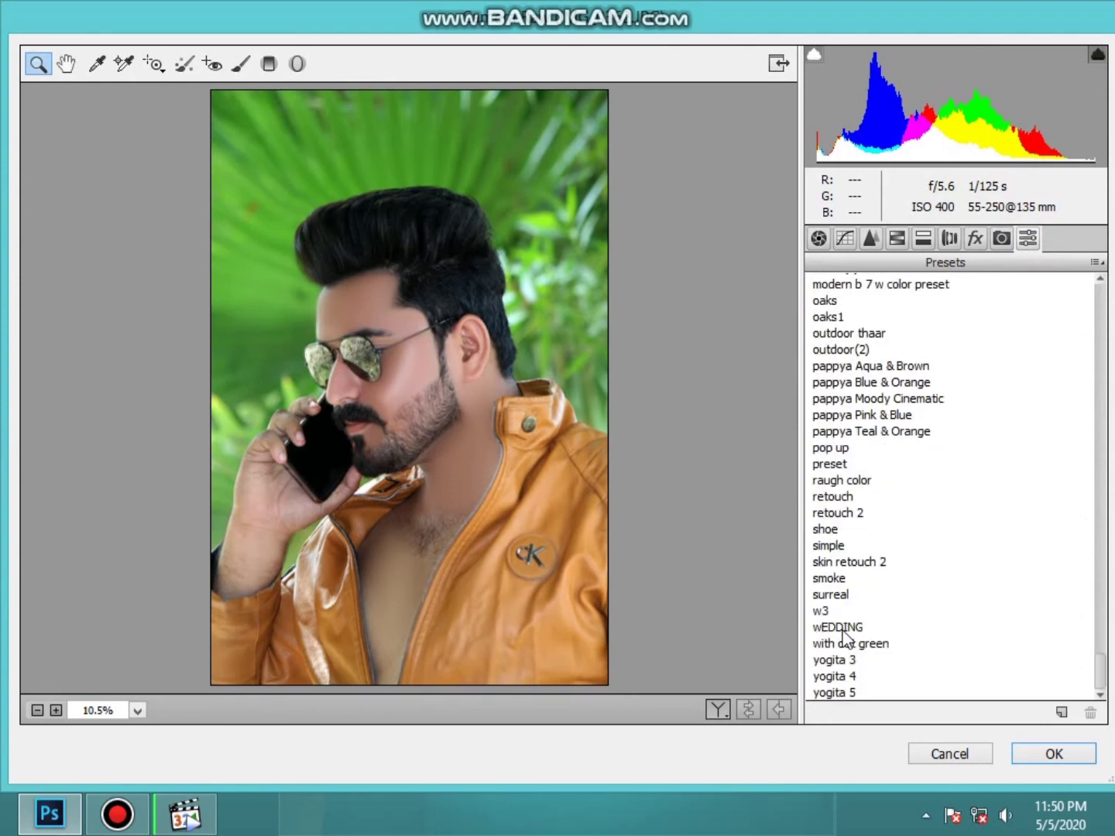
scroll(846, 639, "up", 8)
scroll(846, 639, "up", 10)
scroll(845, 640, "up", 2)
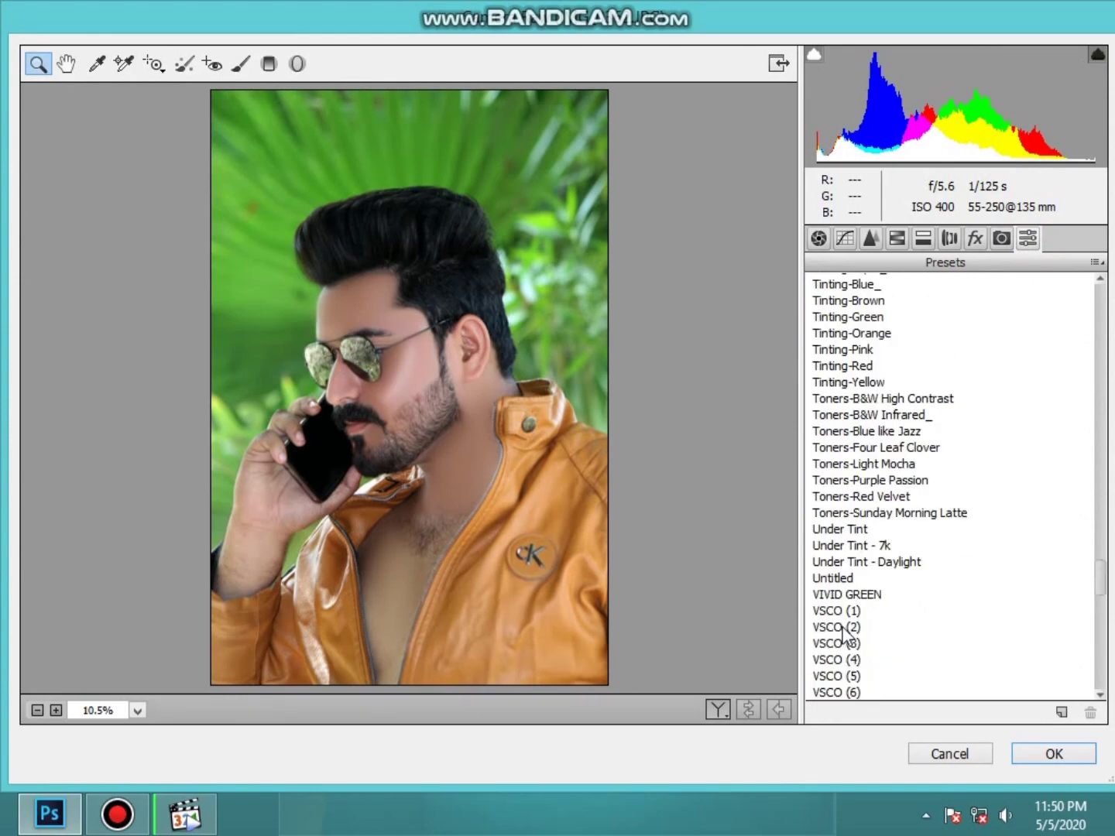
left_click(859, 576)
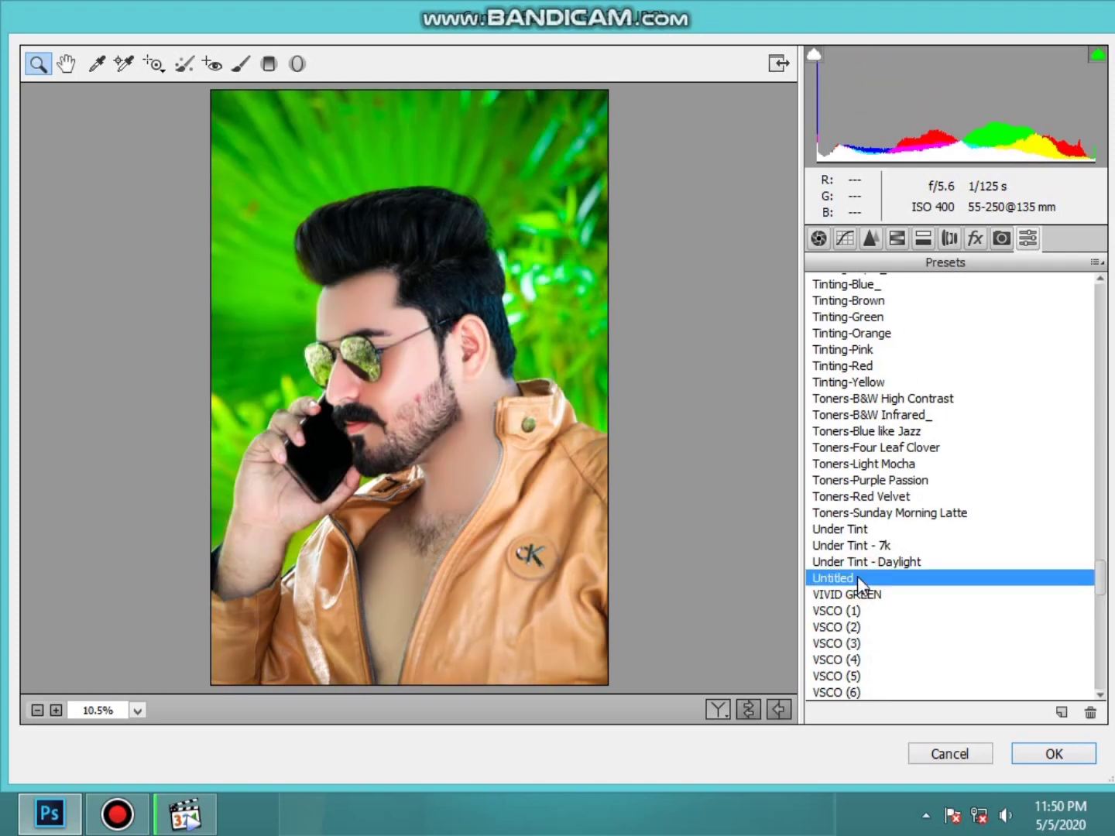
Step: Set Basic highlights to -53 and shadows to +28, deepen the blacks, and change the clarity
left_click(819, 240)
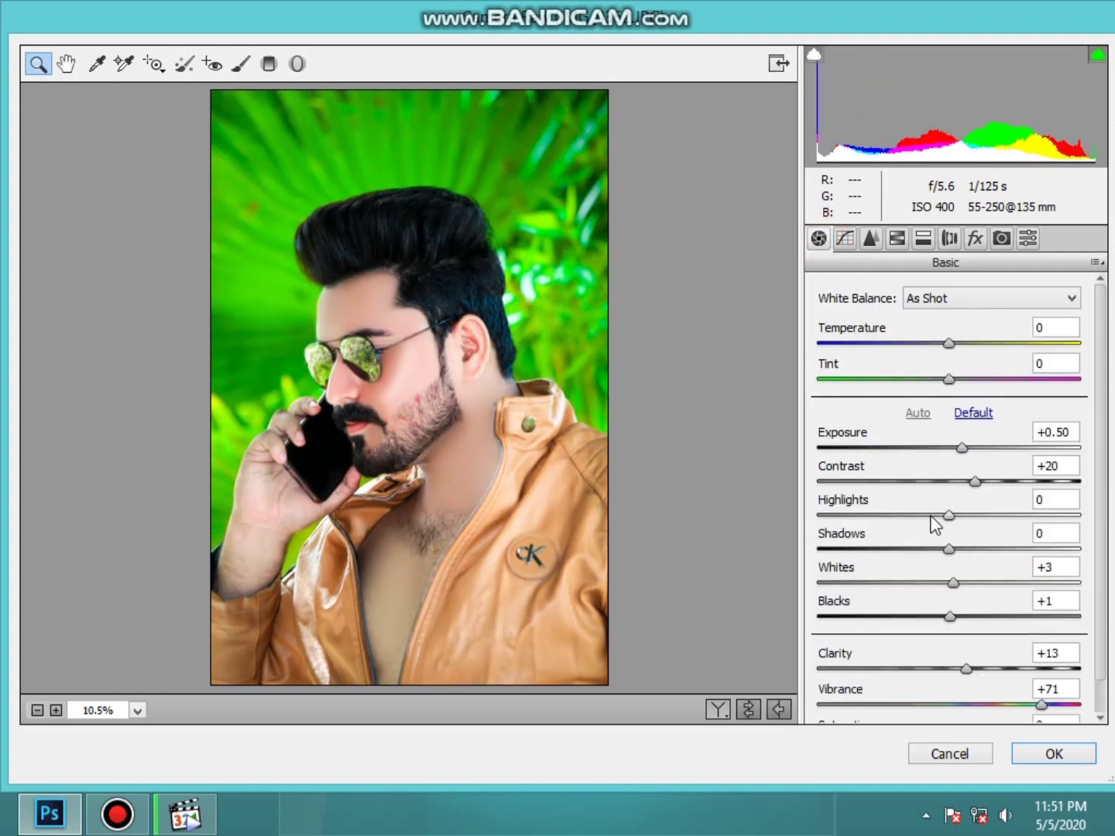
left_click_drag(932, 516, 881, 516)
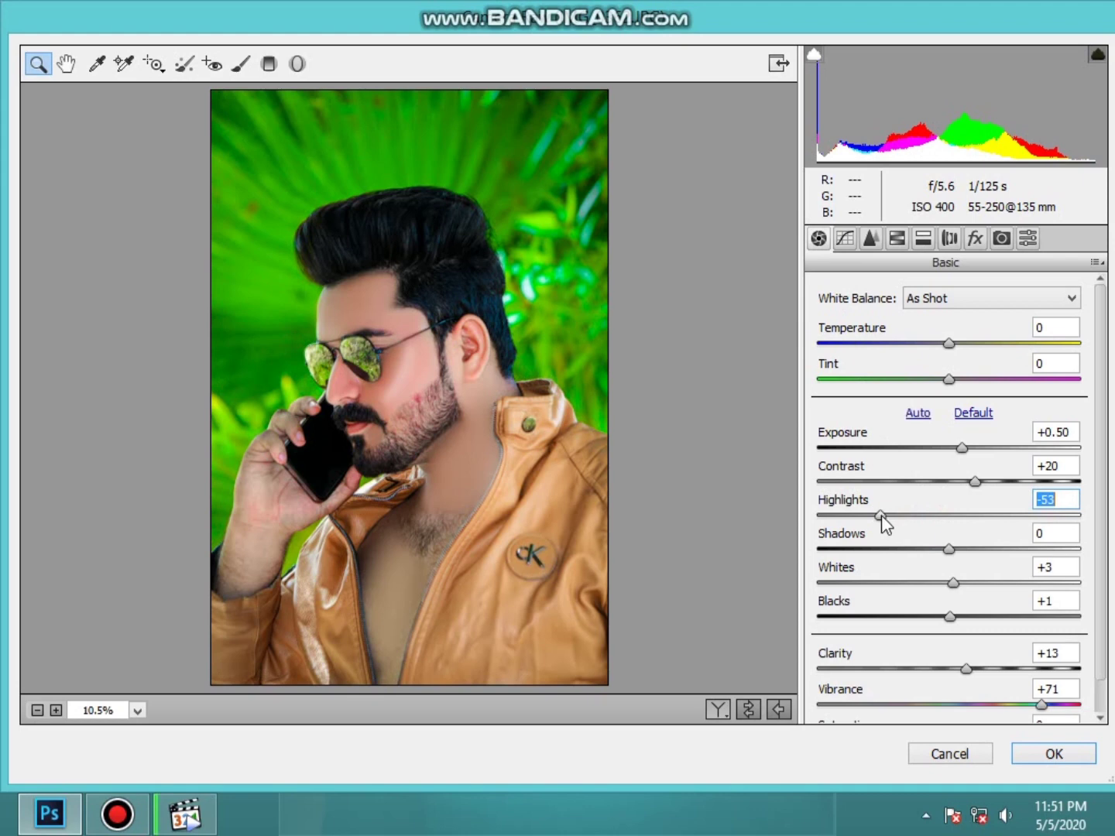
mouse_move(949, 549)
left_mouse_down()
mouse_move(985, 549)
mouse_move(980, 580)
left_mouse_up()
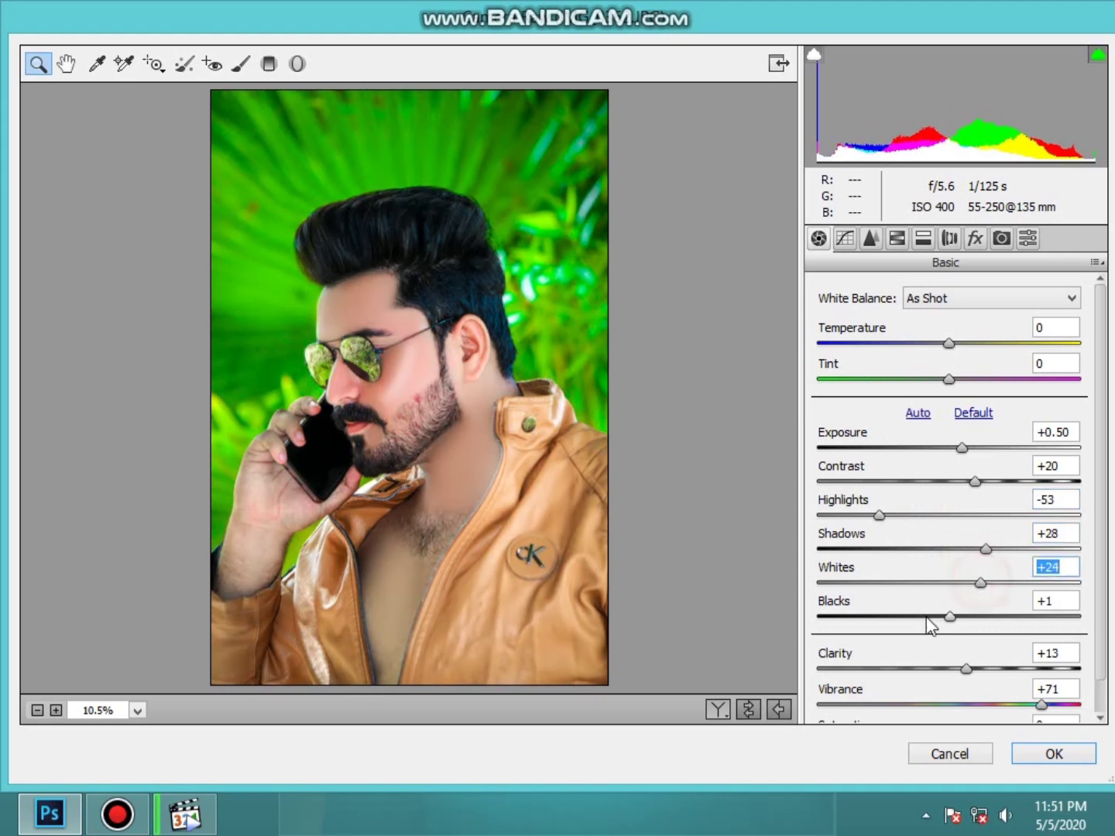
left_click_drag(928, 617, 922, 617)
double_click(968, 668)
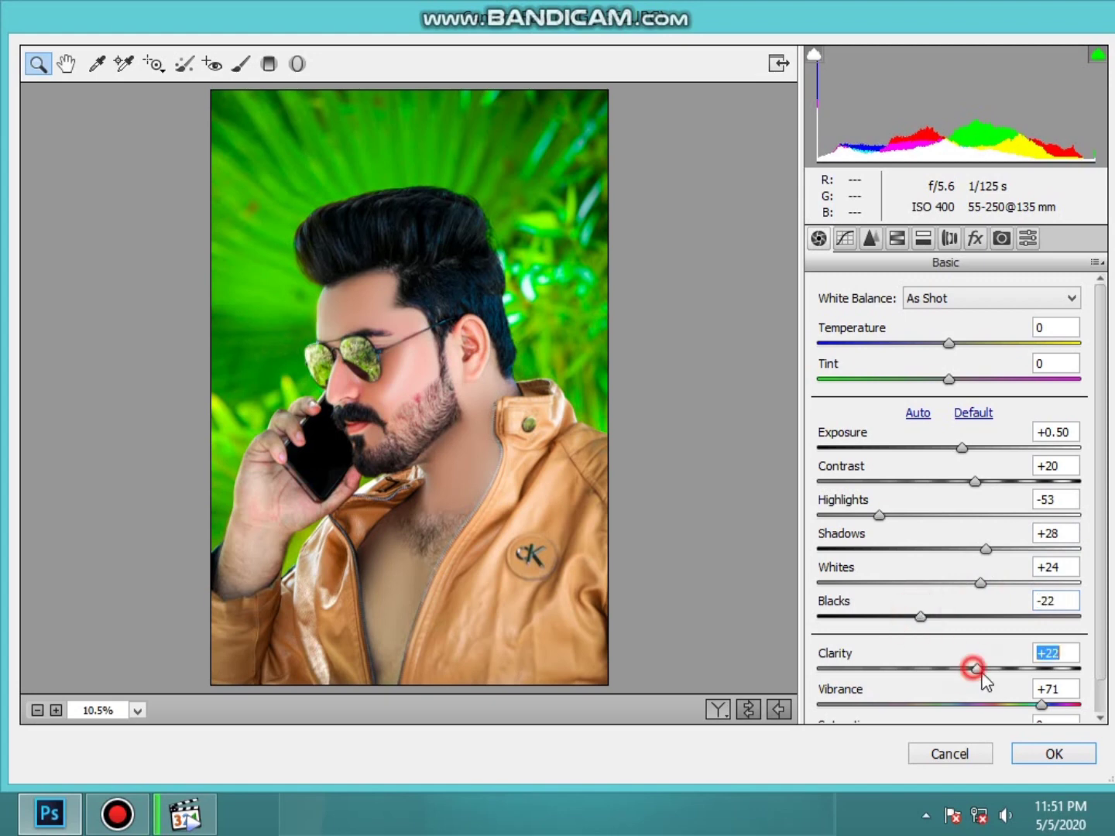
Step: Mute the blue and yellow HSL saturation and apply the grade with Greens hue -100
left_click(896, 238)
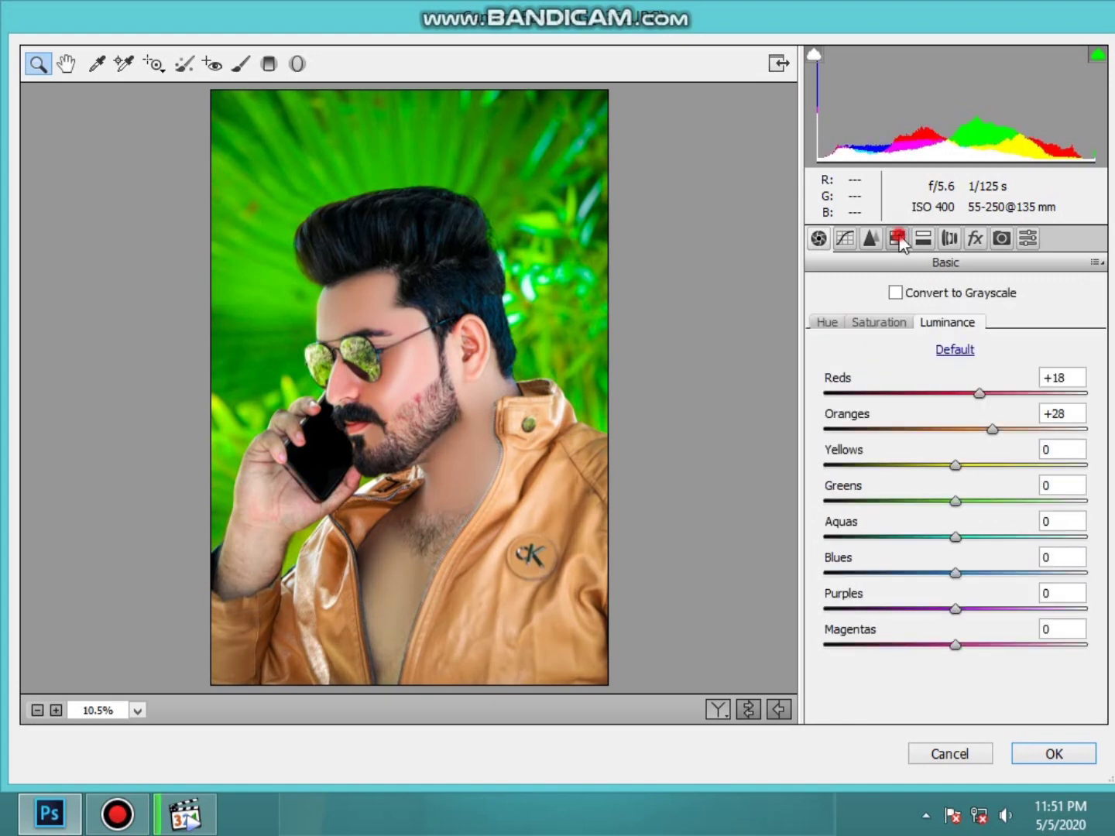
left_click(891, 322)
mouse_move(875, 575)
left_mouse_down()
mouse_move(881, 542)
mouse_move(779, 498)
left_mouse_up()
left_click(873, 464)
left_click(827, 324)
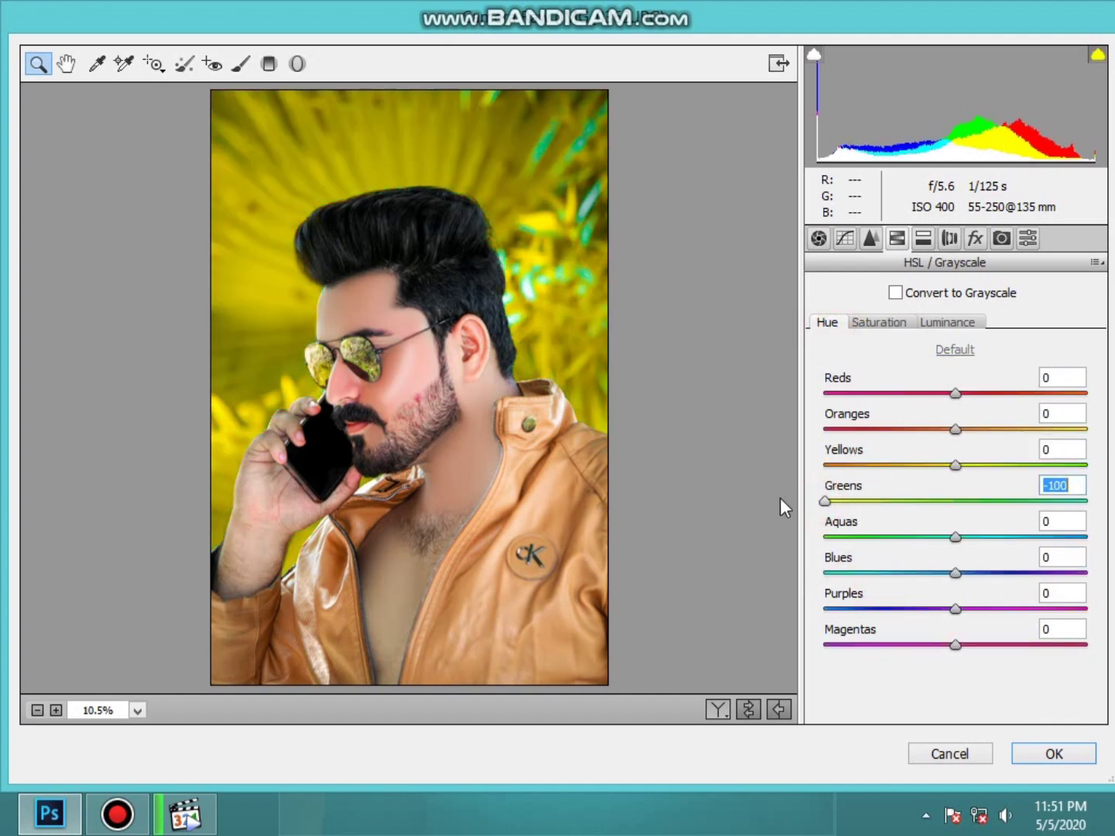
left_click(1049, 757)
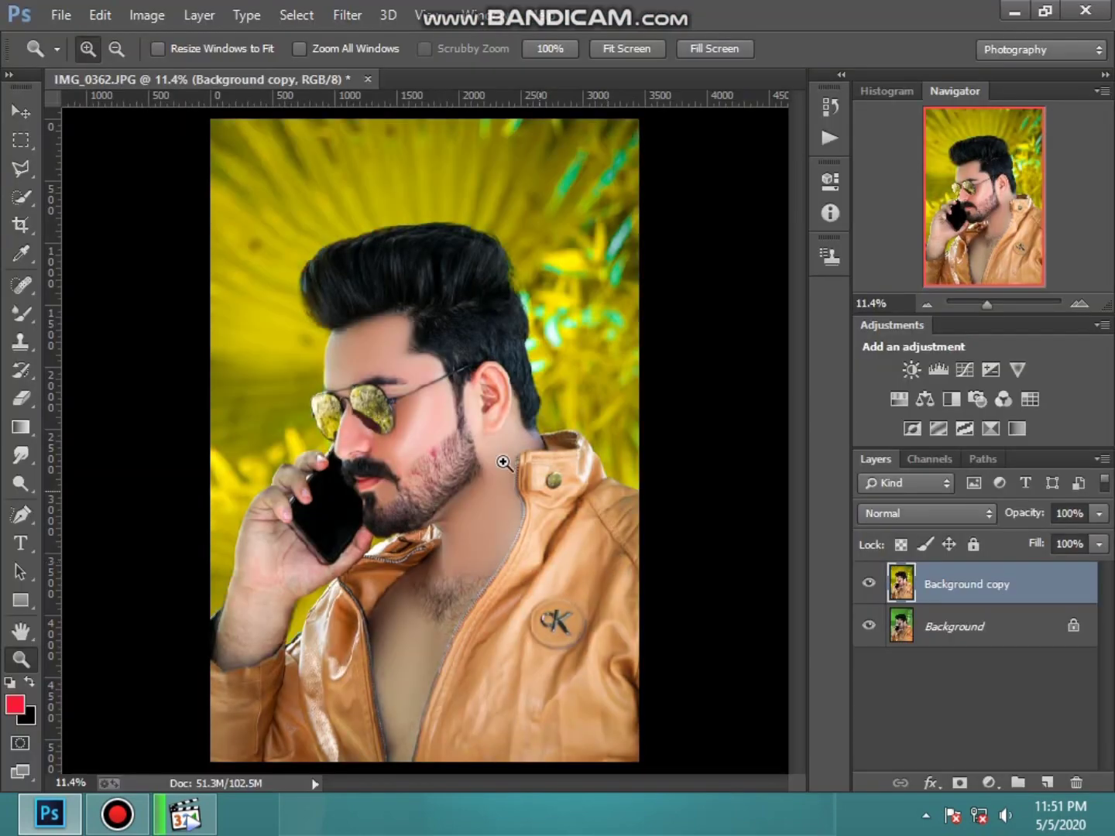
Step: Zoom into the nose and cheek, comparing the edited copy with the original
left_click(387, 423)
left_click(385, 421)
scroll(798, 611, "up", 3)
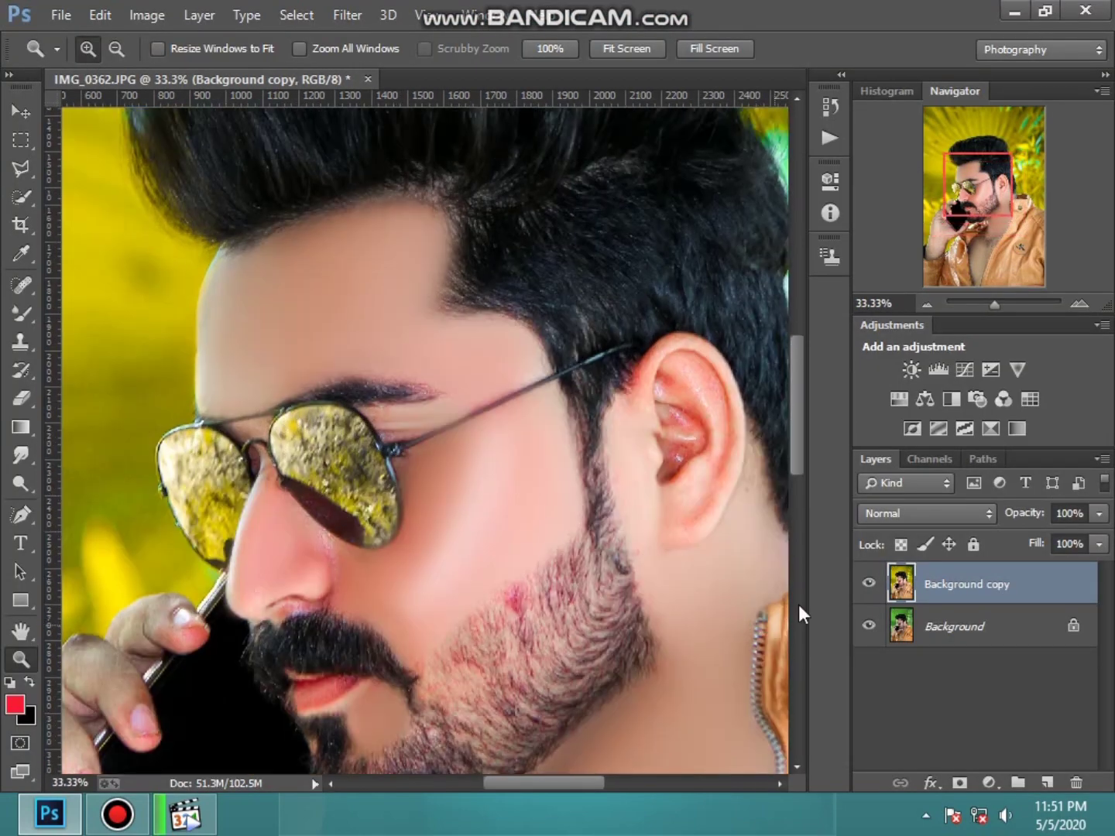
left_click(868, 585)
left_click(870, 585)
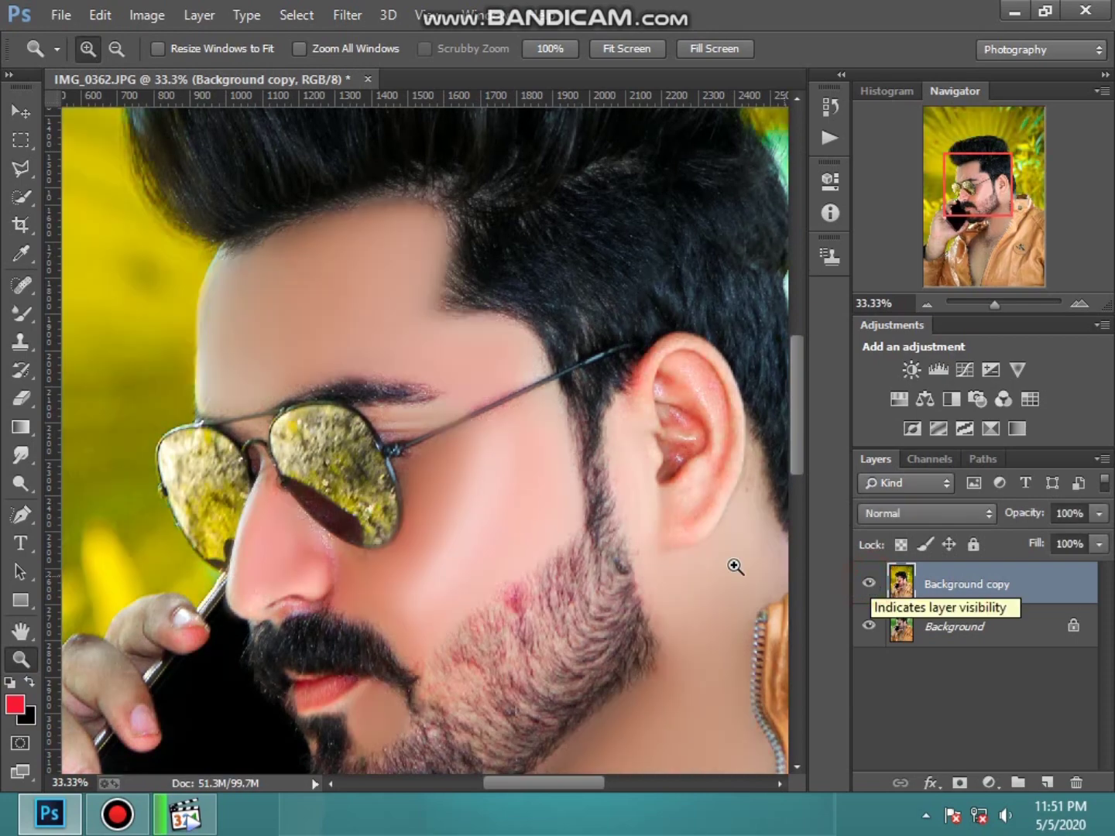
right_click(484, 477)
left_click(545, 497)
mouse_move(245, 284)
left_mouse_down()
mouse_move(404, 470)
mouse_move(480, 480)
left_mouse_up()
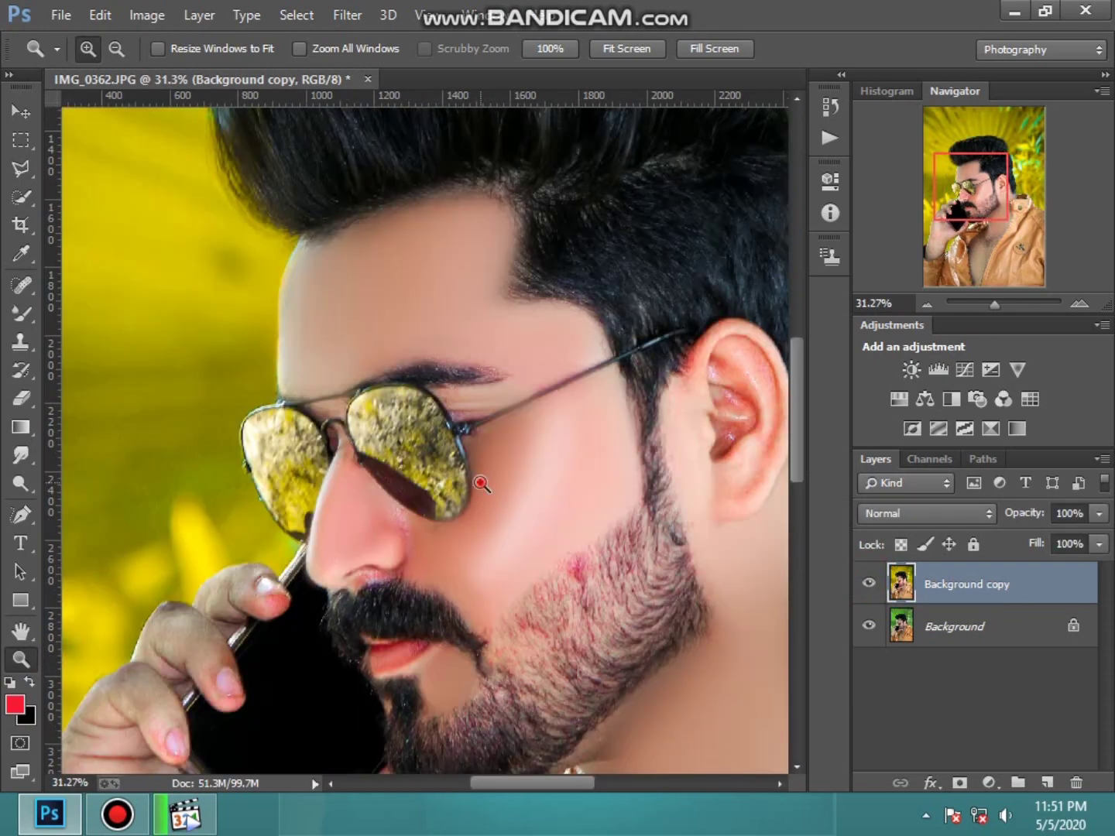
left_click_drag(218, 151, 399, 505)
scroll(141, 316, "down", 2)
scroll(140, 316, "down", 2)
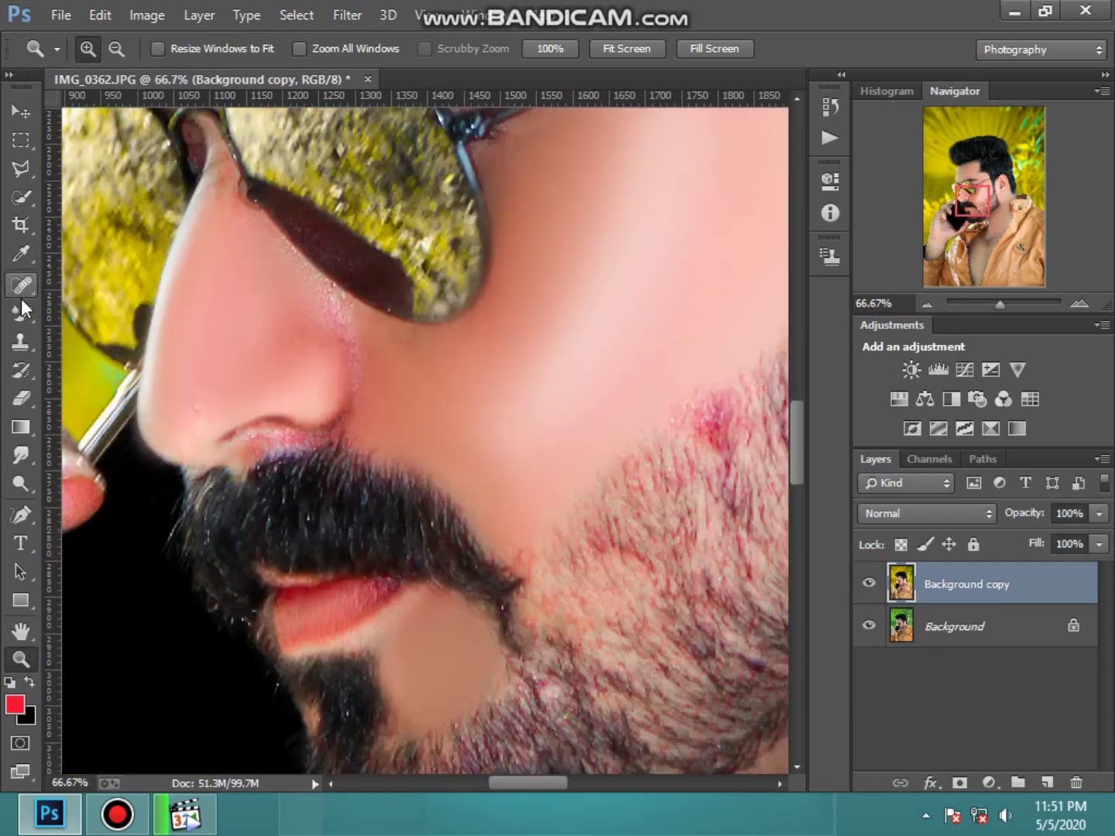
Step: Zoom toward the forehead and enlarge the skin-blending brush to 181 px
left_click(21, 313)
scroll(334, 409, "up", 2)
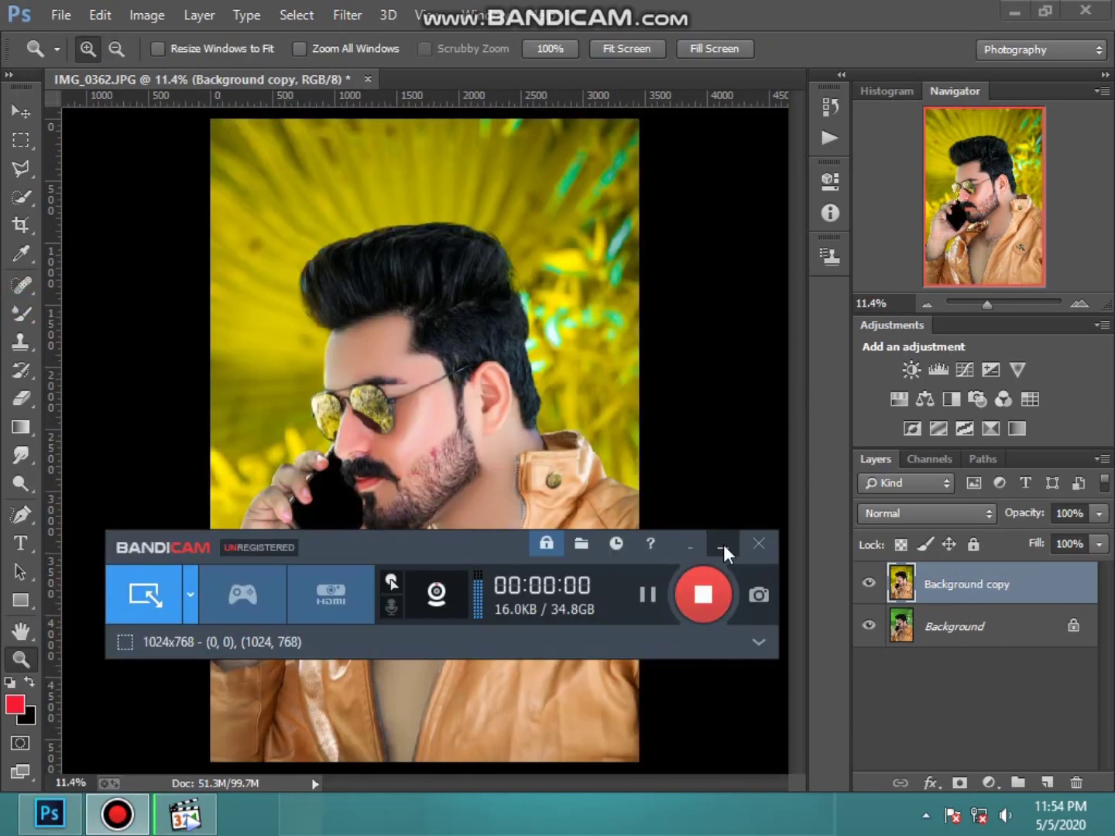
left_click(721, 545)
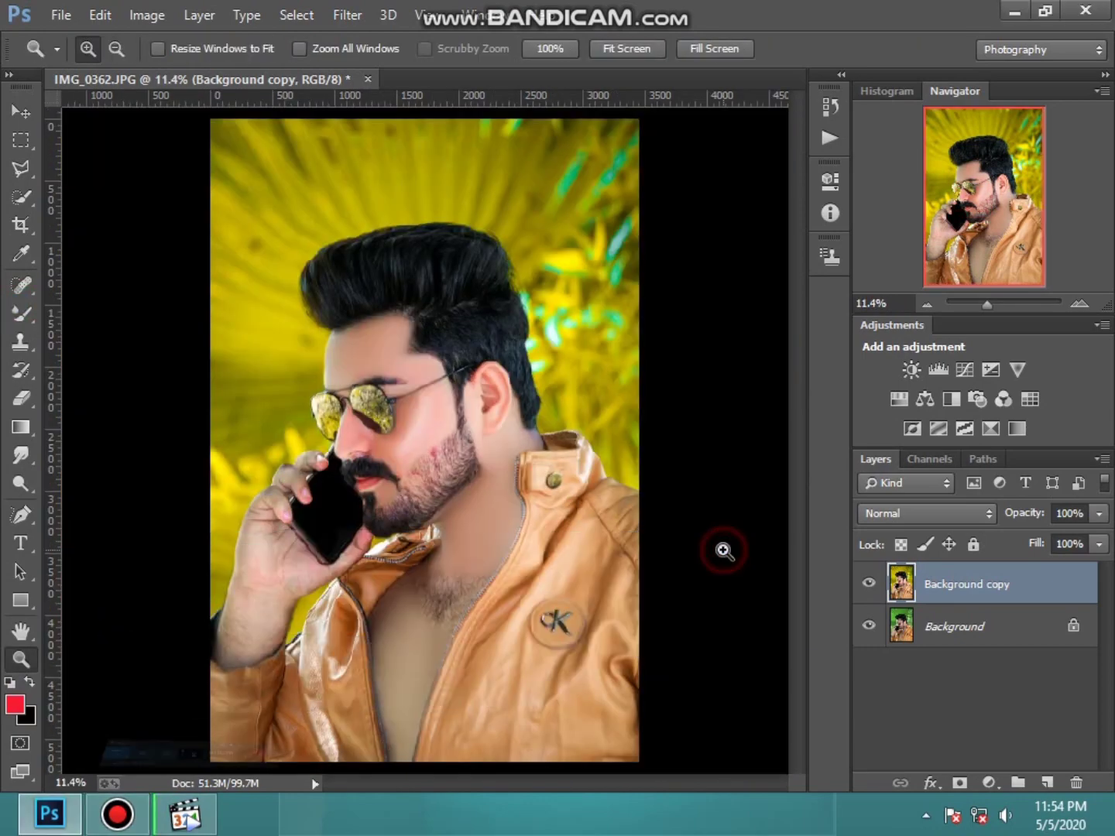
left_click(408, 427)
left_click(408, 426)
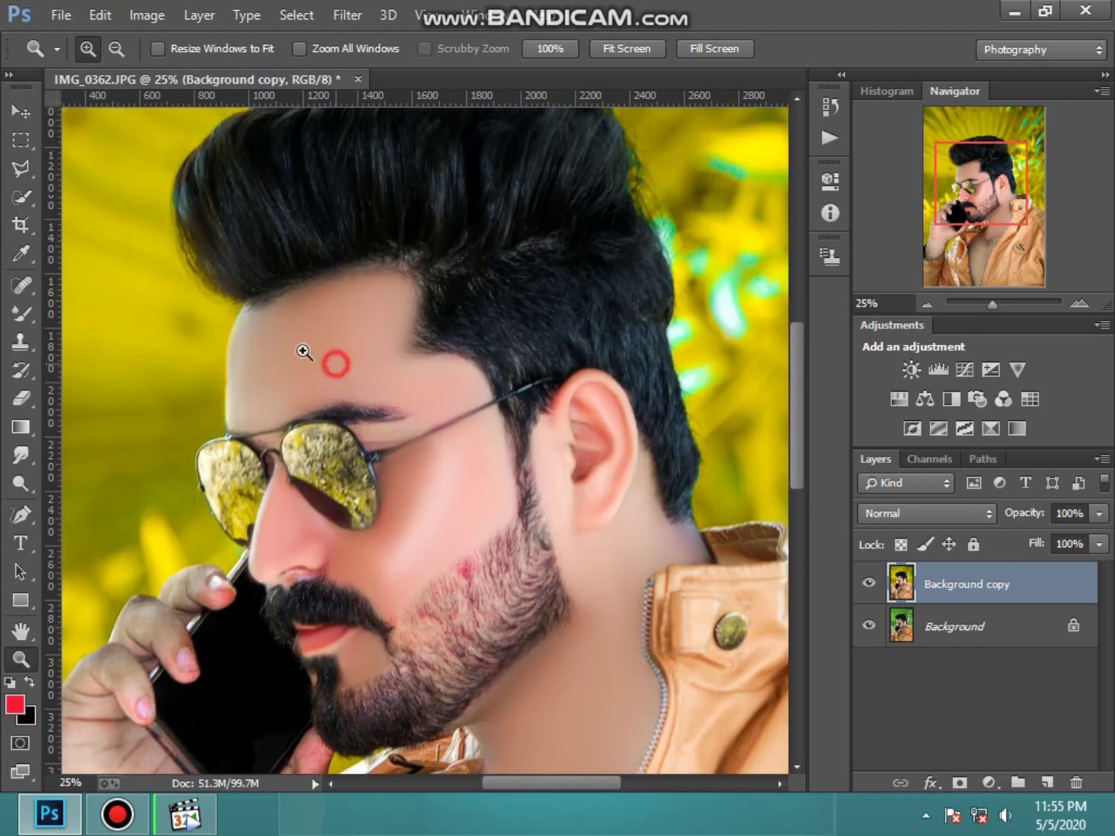
left_click(335, 363)
left_click(21, 313)
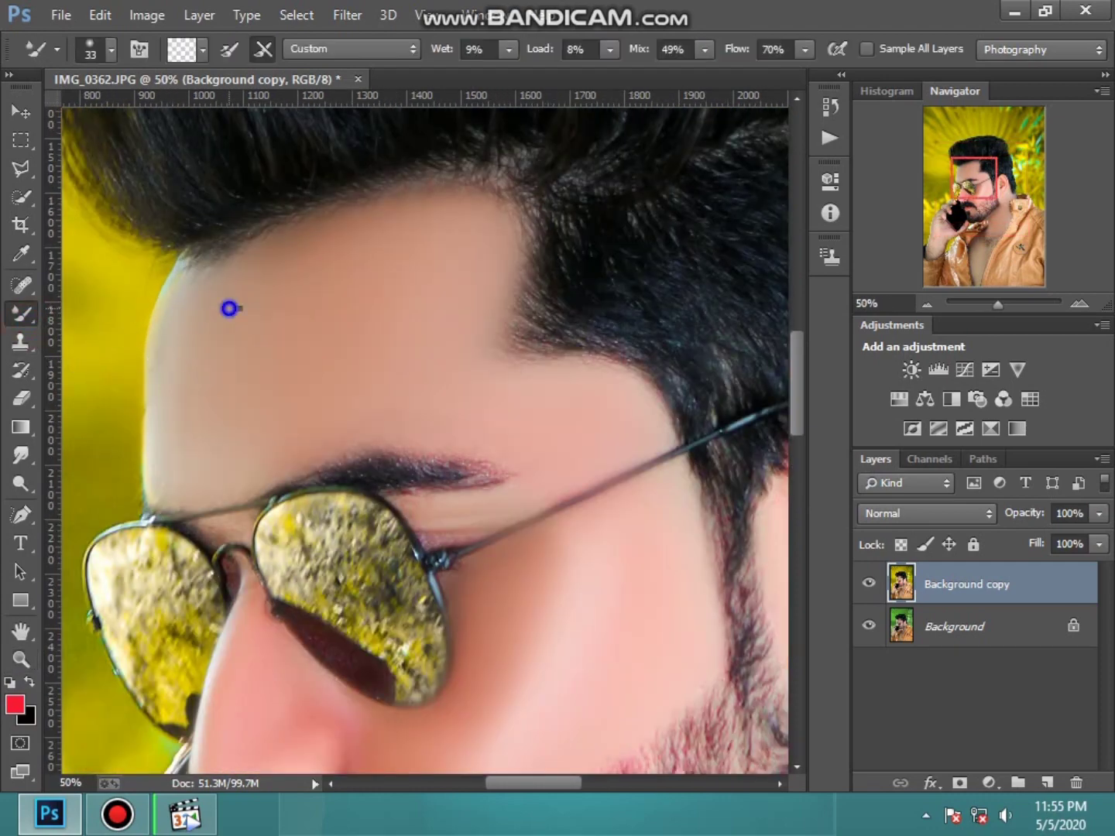
right_click(233, 308)
left_click_drag(406, 360, 408, 360)
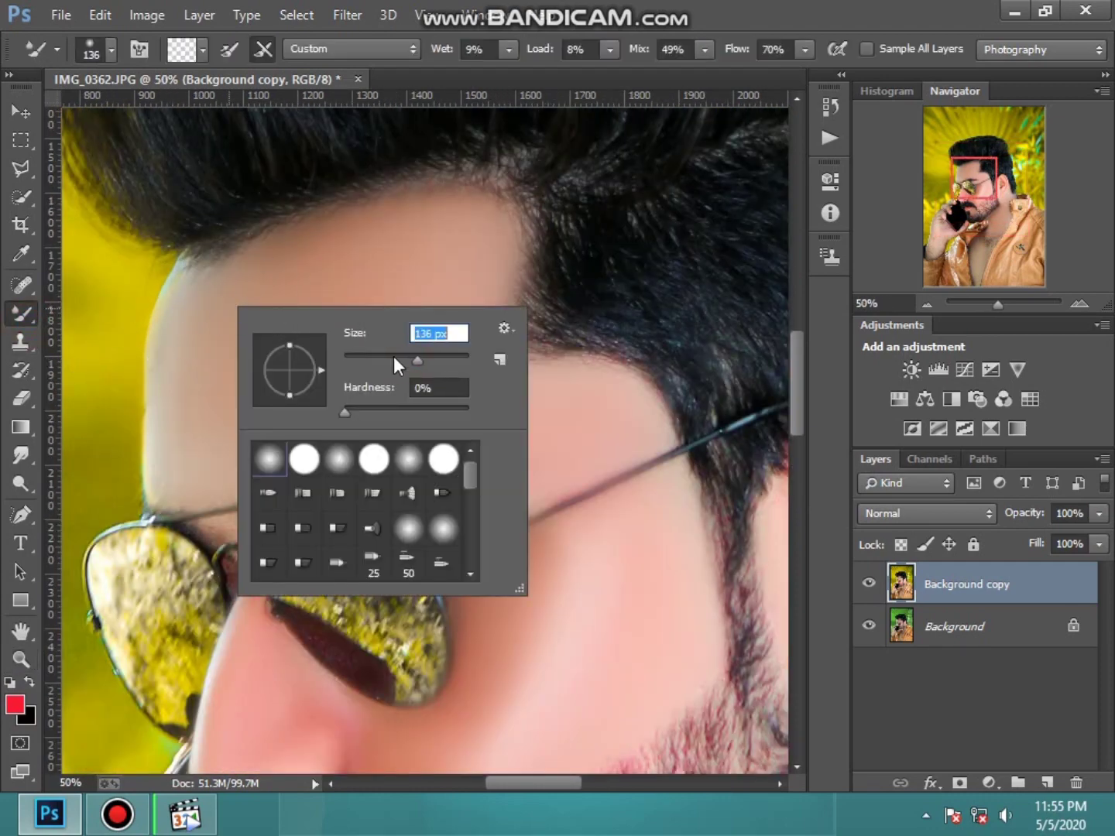
left_click(326, 271)
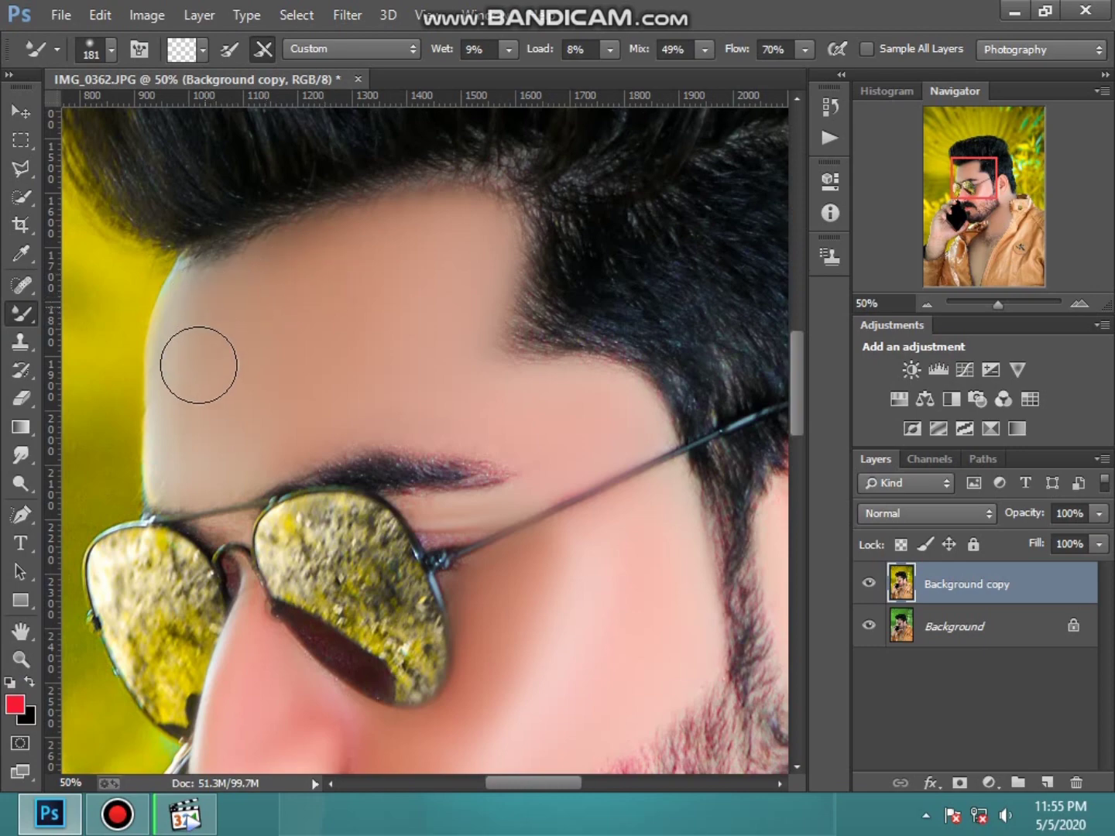
Step: Smooth the skin across the forehead and cheek with the blending brush
mouse_move(455, 225)
left_mouse_down()
mouse_move(563, 439)
mouse_move(657, 477)
left_mouse_up()
scroll(563, 439, "down", 3)
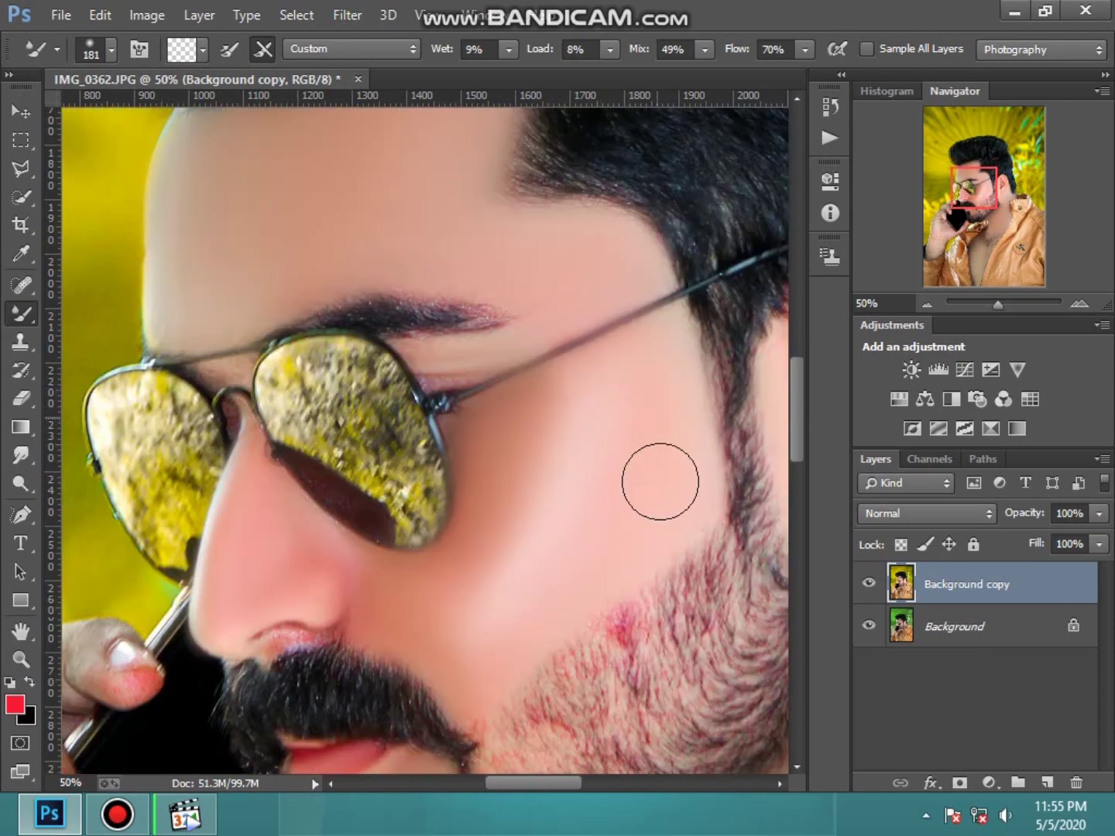
mouse_move(663, 396)
left_mouse_down()
mouse_move(607, 550)
mouse_move(534, 615)
mouse_move(625, 423)
mouse_move(630, 391)
mouse_move(627, 505)
left_mouse_up()
scroll(291, 545, "down", 3)
scroll(292, 545, "down", 1)
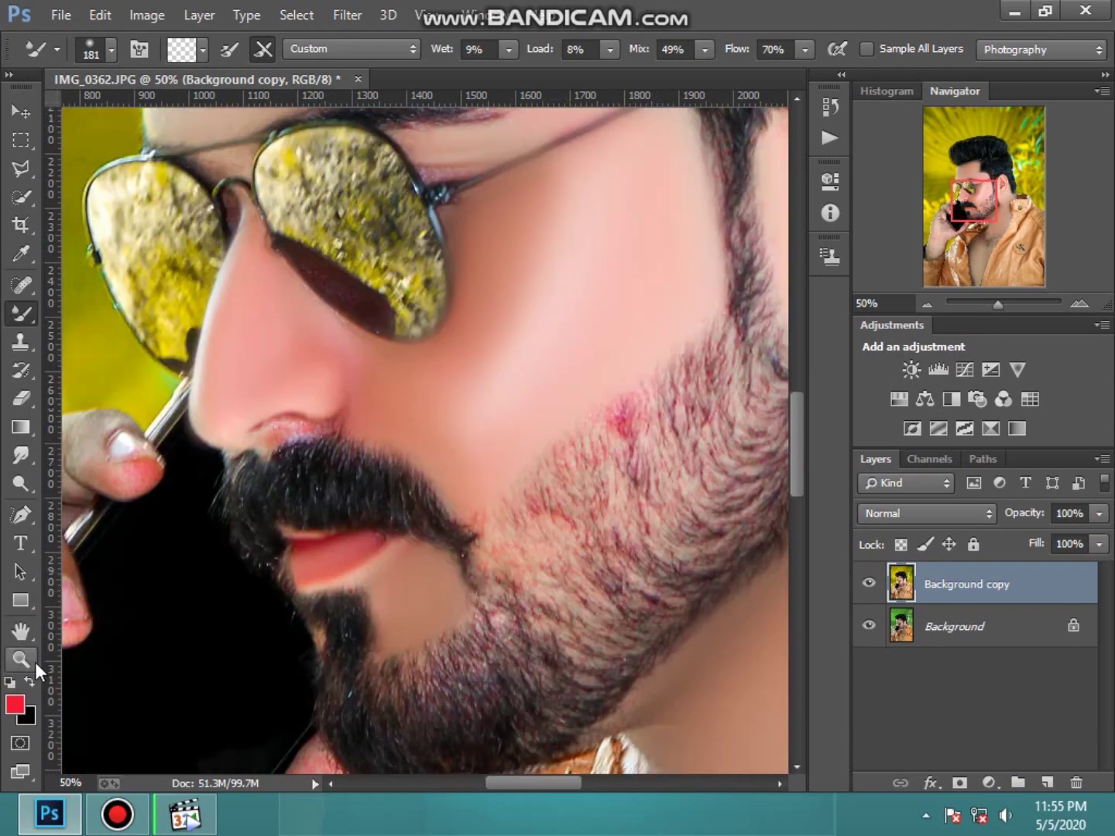
Step: Select the Spot Healing Brush, then fit the whole image on screen
left_click(21, 659)
left_click(23, 293)
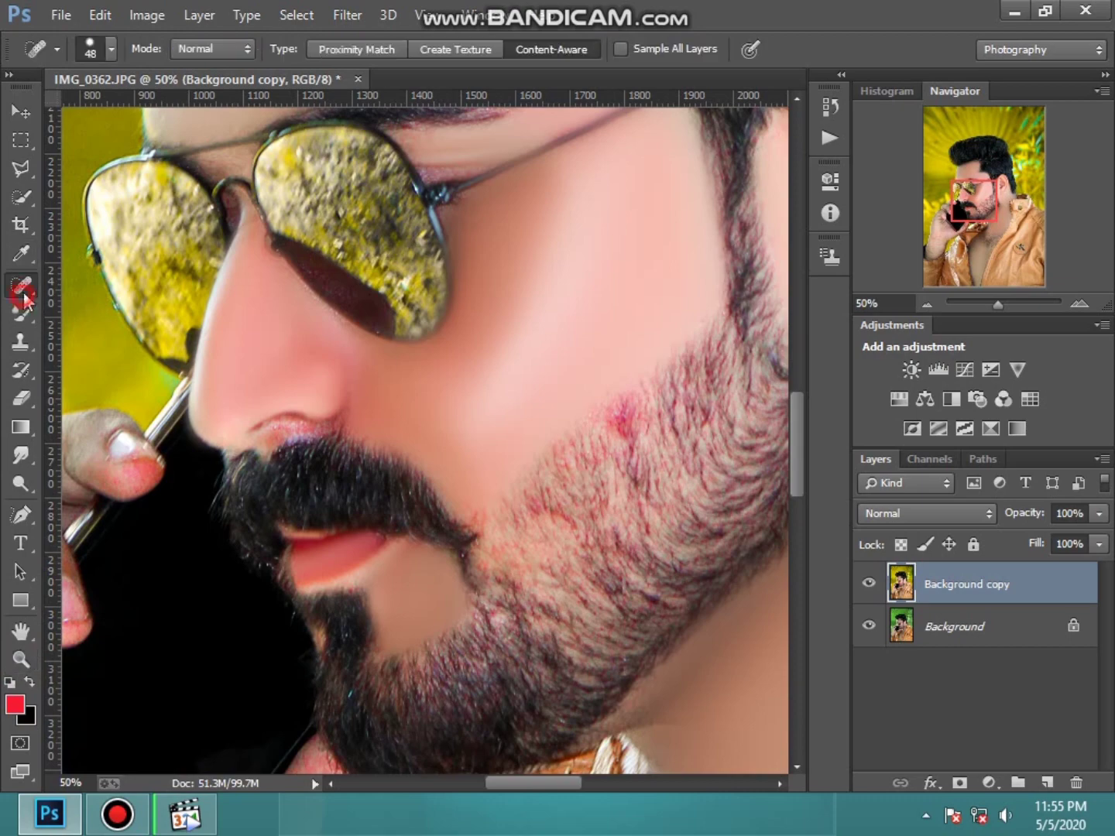
scroll(155, 558, "down", 2)
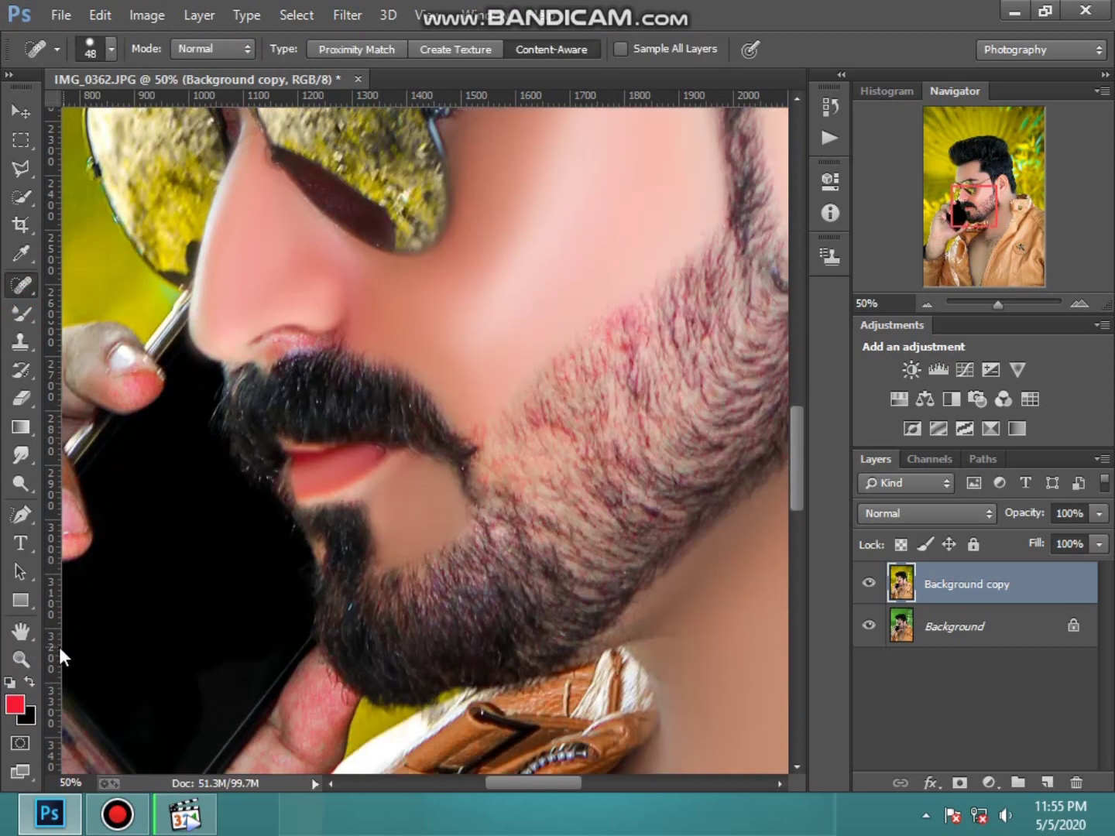
left_click(22, 658)
right_click(385, 620)
left_click(520, 634)
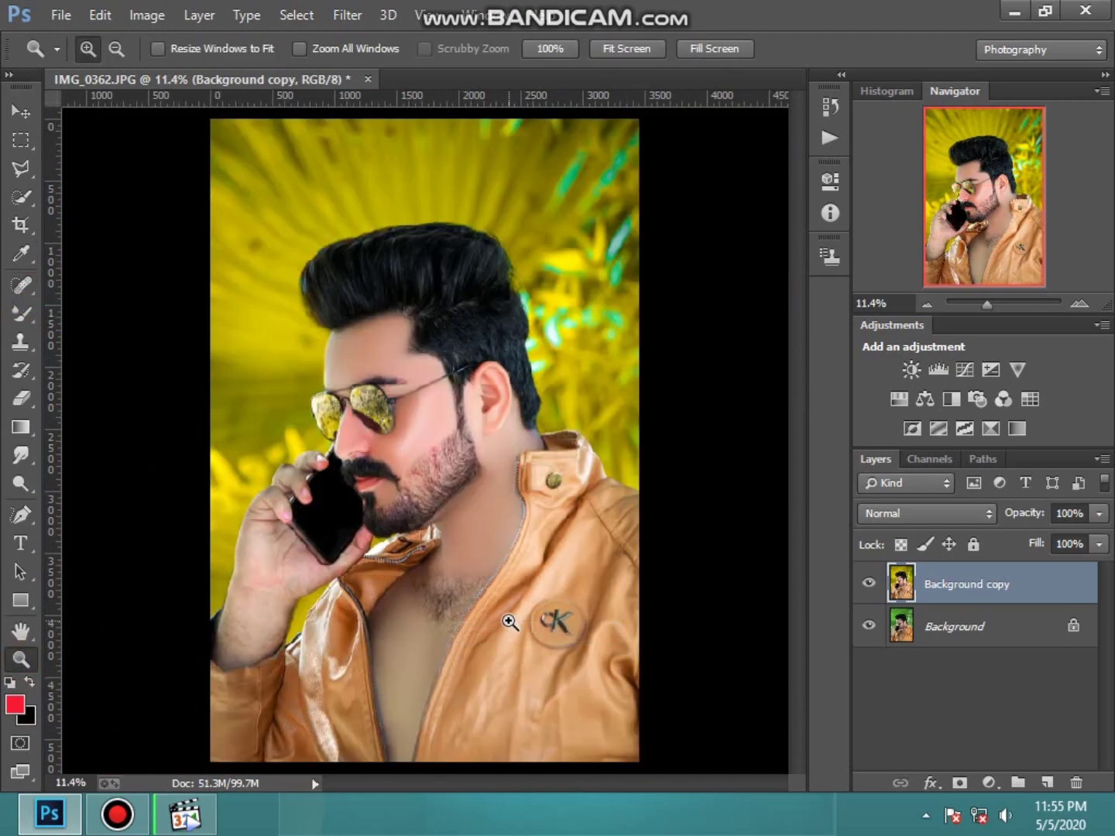
Step: Add a Channel Mixer with Red output Red +90, Green +14, then Merge Visible
left_click(869, 585)
left_click(1003, 399)
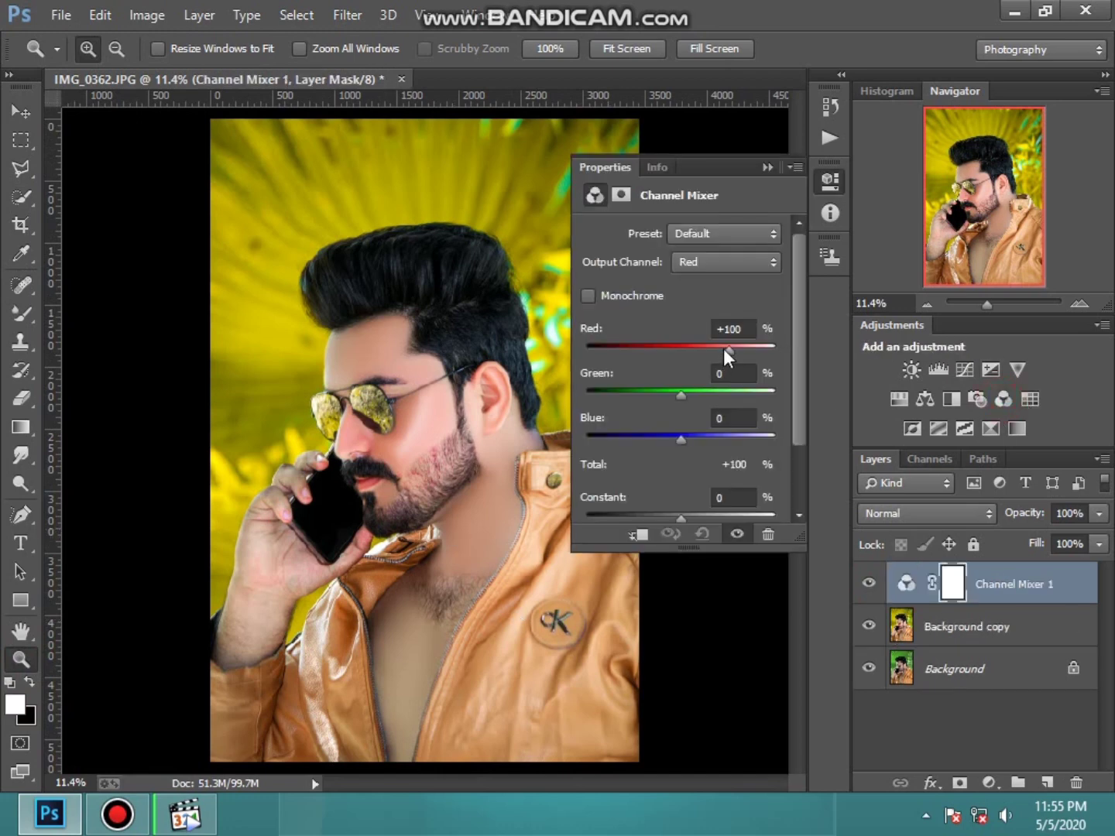
mouse_move(680, 395)
left_mouse_down()
mouse_move(694, 396)
mouse_move(680, 438)
left_mouse_up()
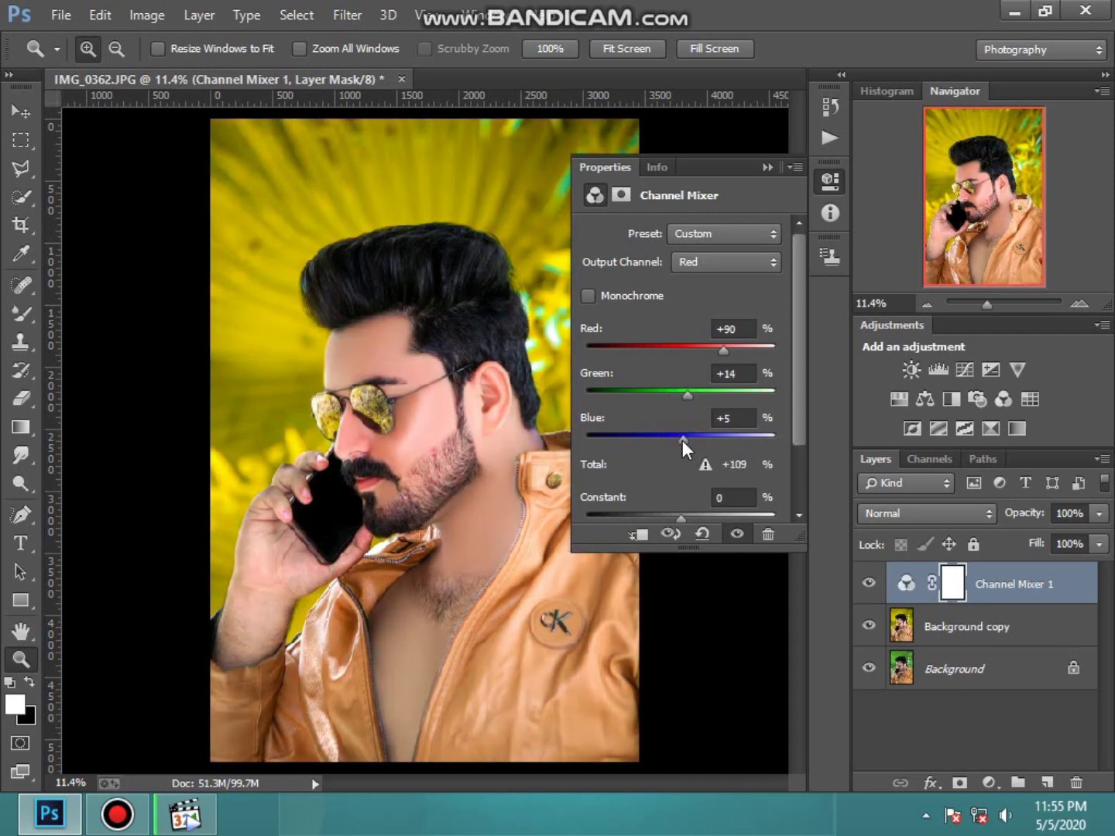
left_click(766, 166)
right_click(958, 669)
left_click(968, 586)
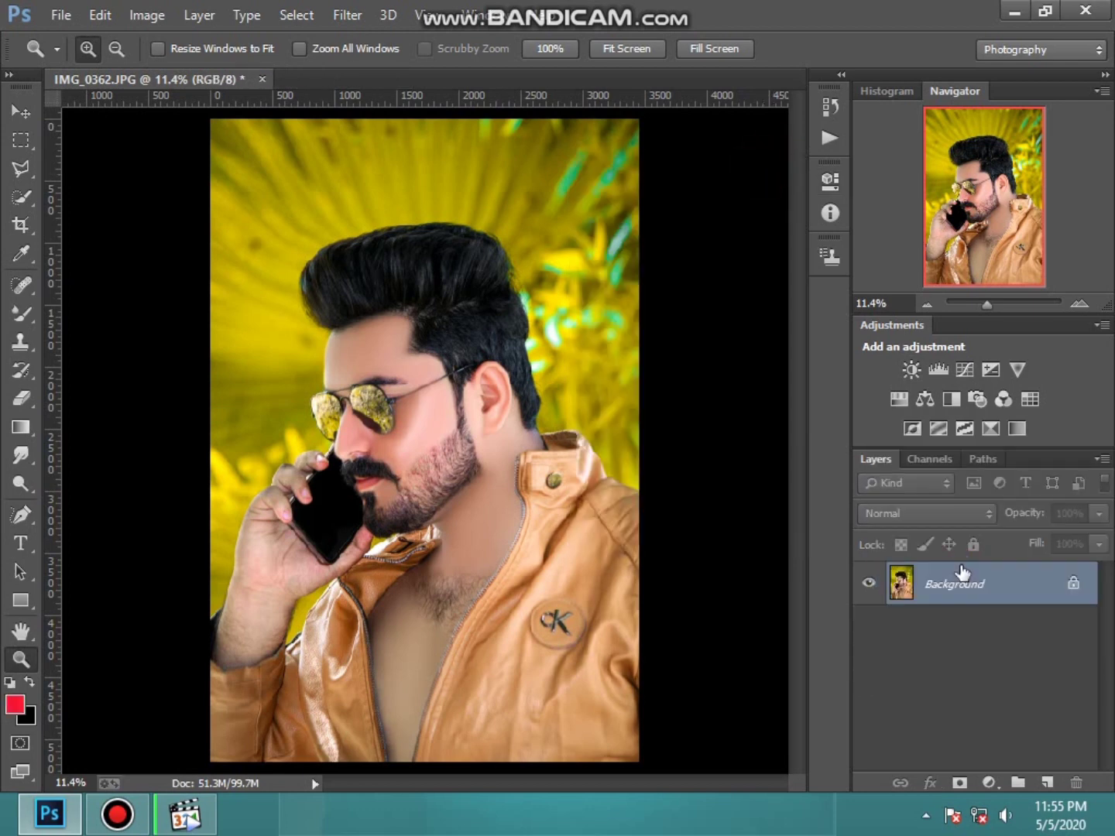
Step: Duplicate the Background layer twice and zoom out to leave room around the image
left_click_drag(1006, 609, 1047, 784)
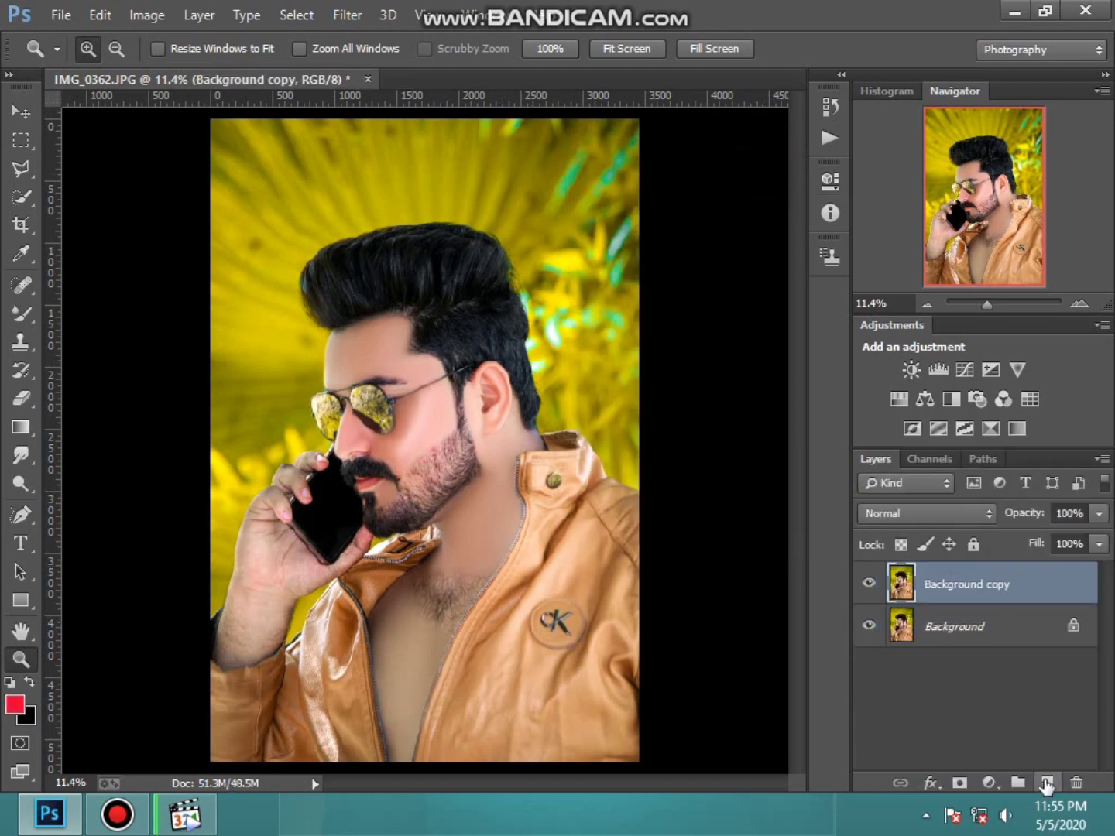
key("ctrl+j")
right_click(412, 491)
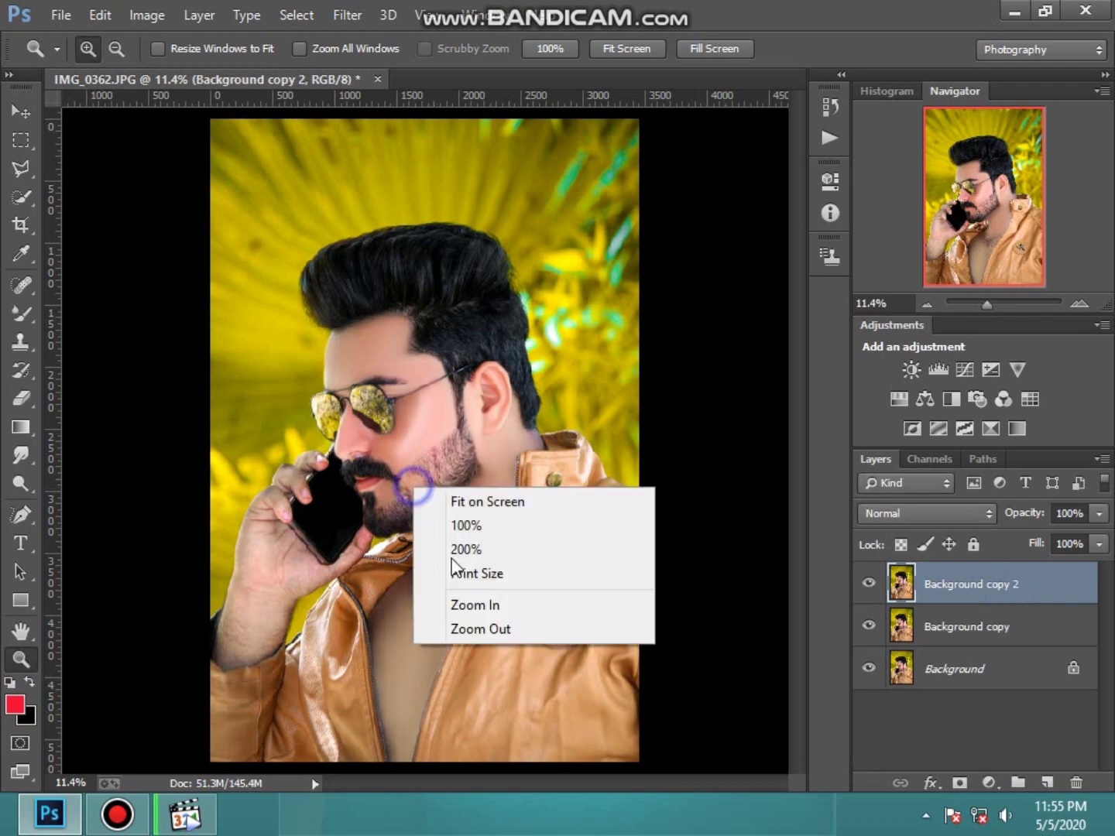
left_click(510, 629)
right_click(469, 527)
left_click(590, 676)
right_click(503, 550)
left_click(617, 688)
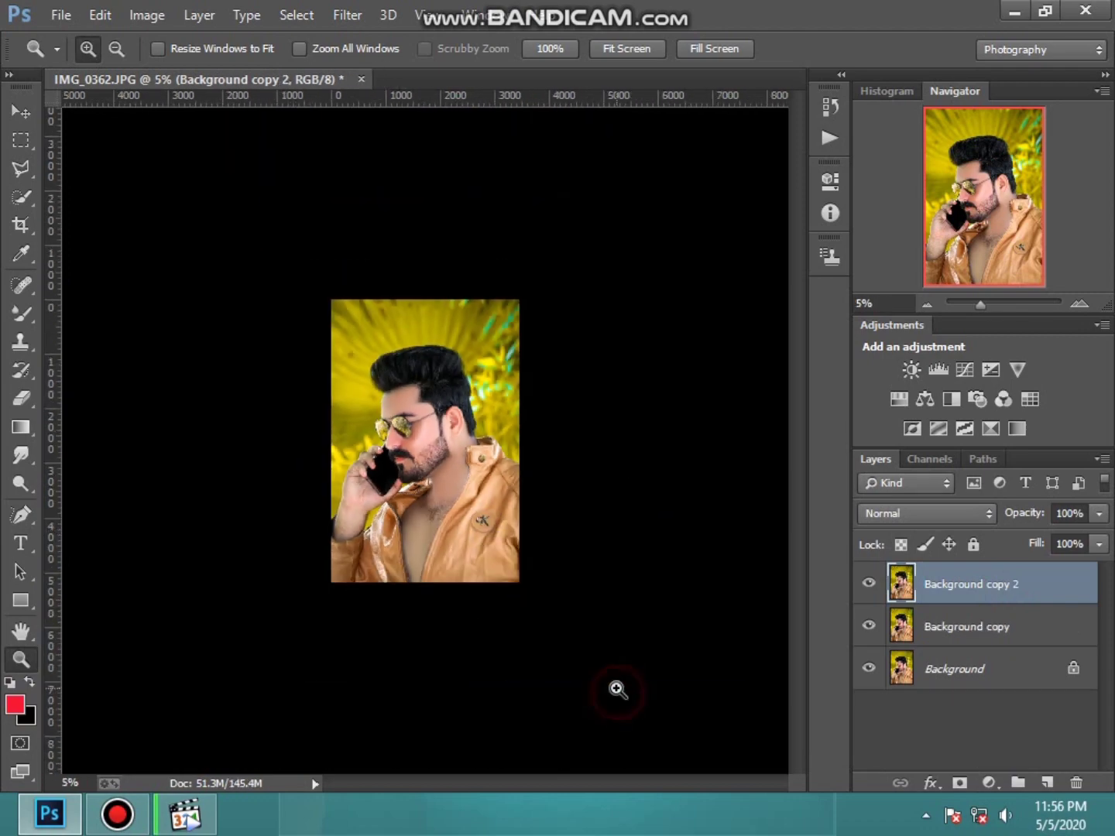
Step: Scale the top copy to 151.16%, shift it down, and compare with the original
key("ctrl+t")
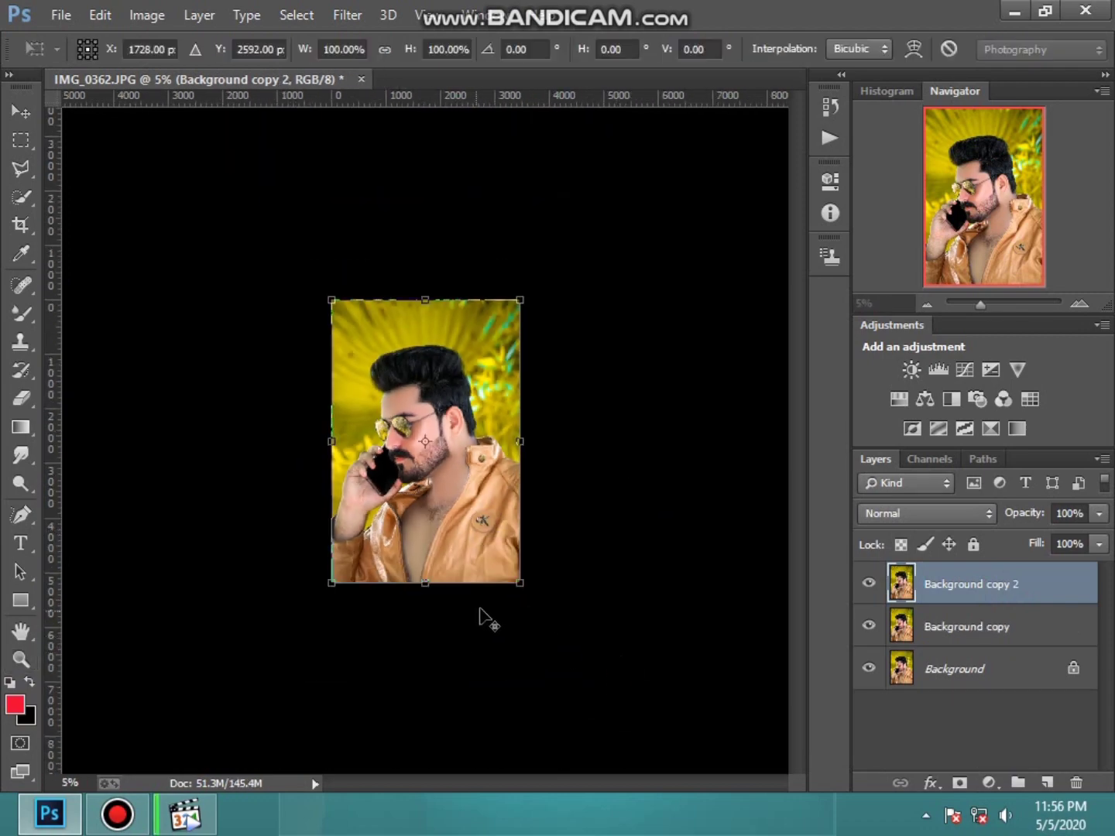
left_click_drag(519, 582, 568, 655)
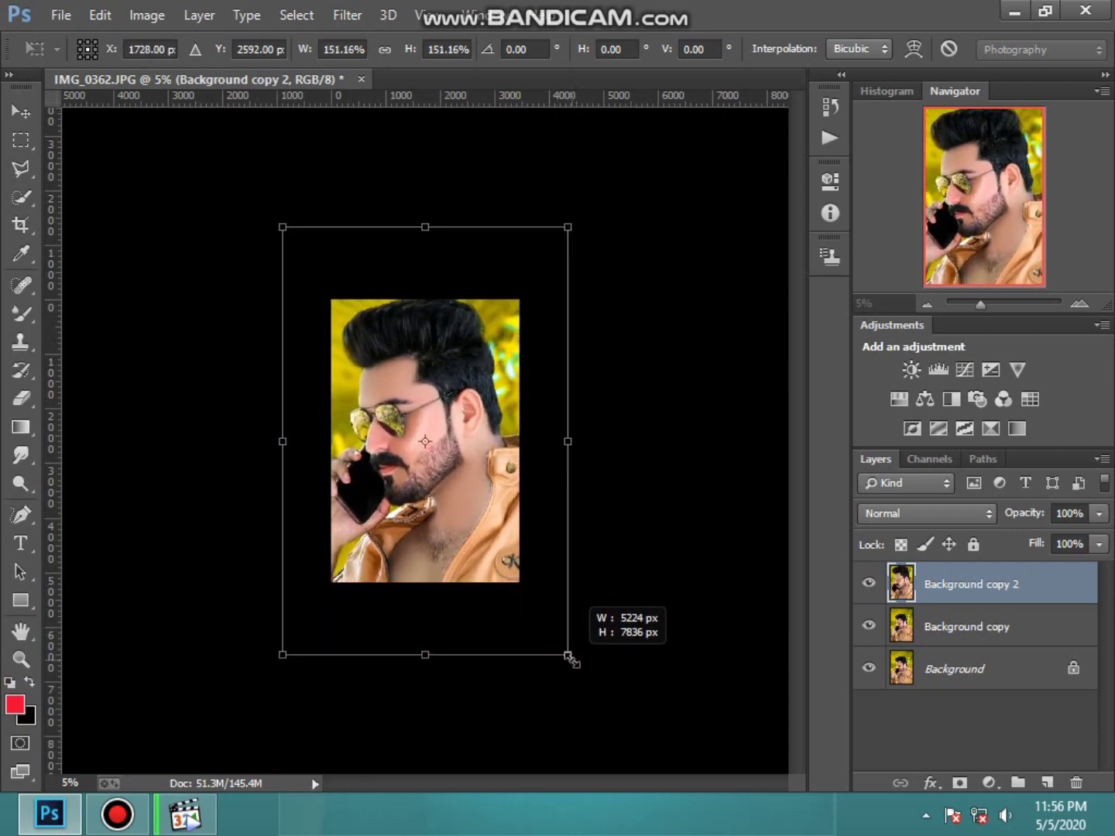
left_click_drag(442, 481, 445, 502)
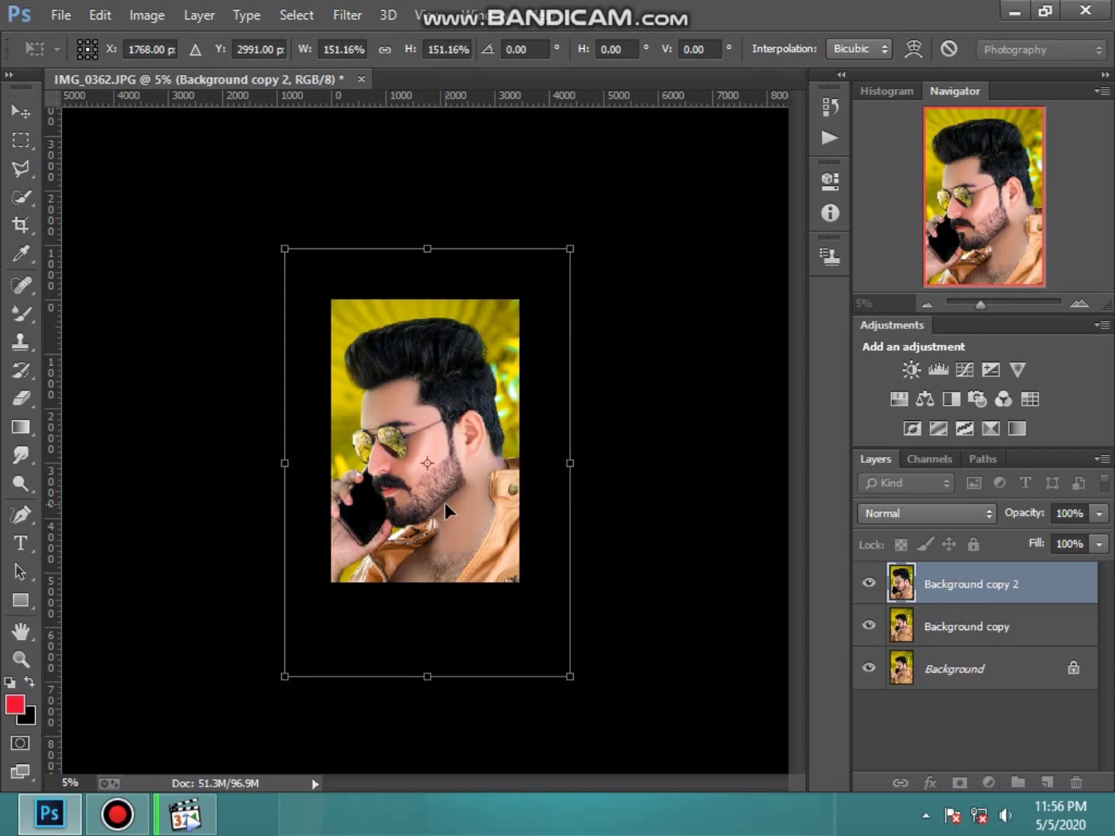
left_click(440, 479)
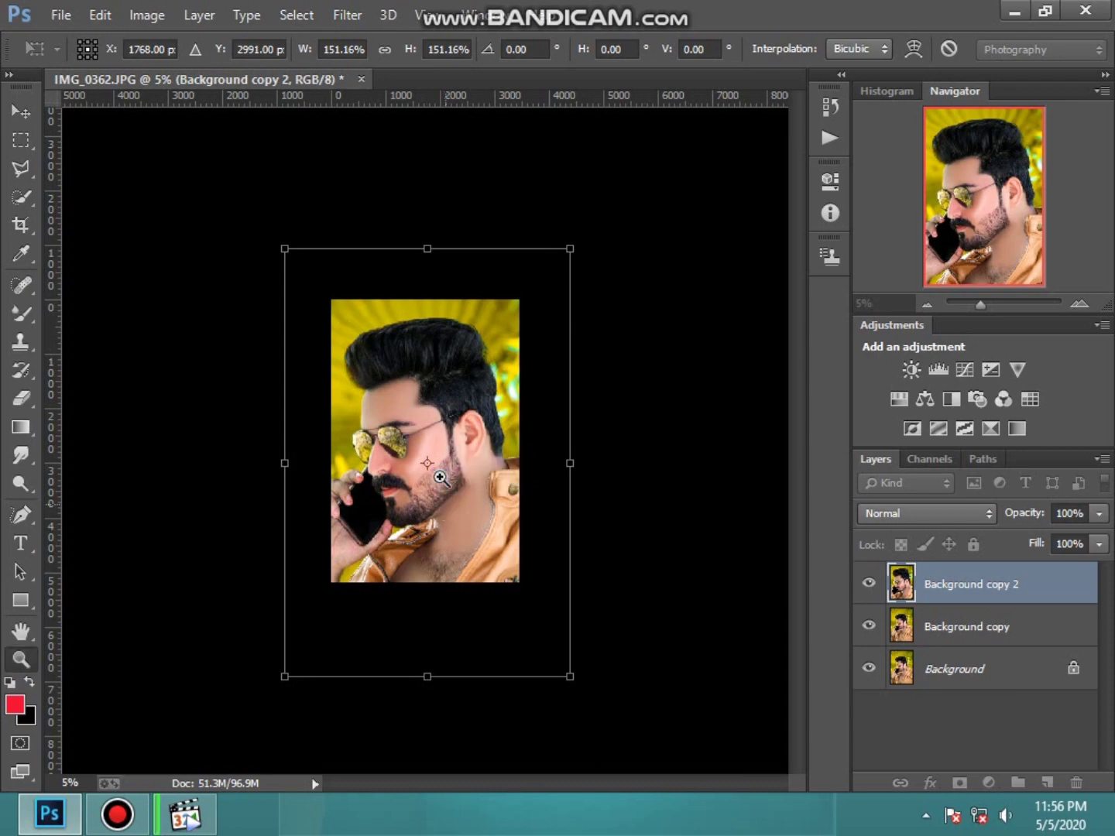
right_click(440, 478)
left_click(499, 489)
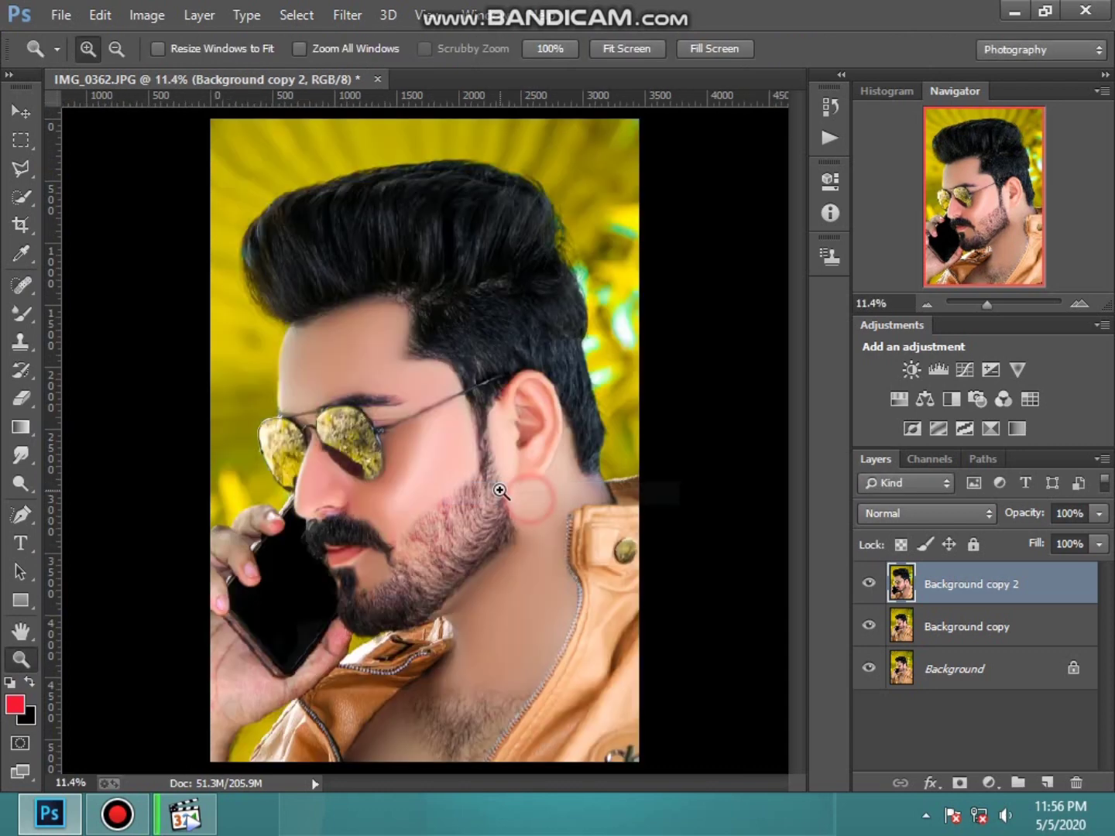
left_click(868, 585)
left_click(869, 584)
left_click(868, 584)
right_click(947, 660)
Step: Merge visible layers and save over Desktop IMG_0362 as a Quality 12 JPEG
left_click(979, 582)
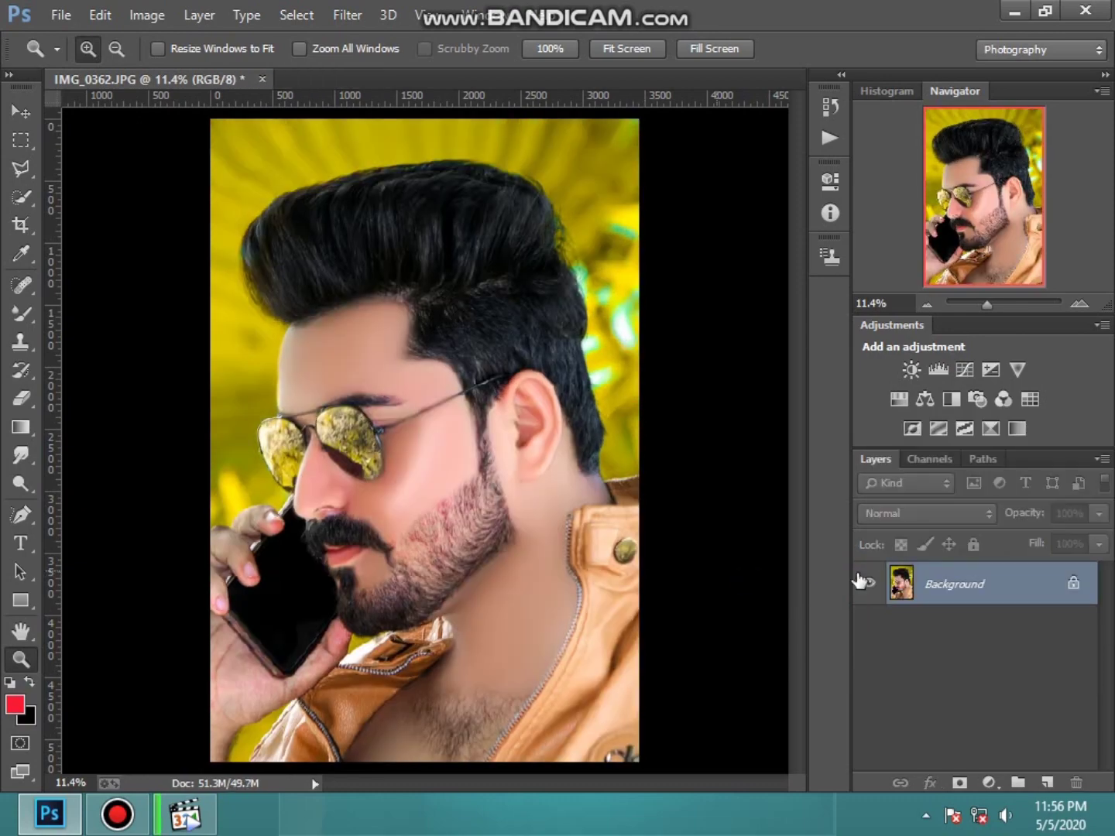
left_click_drag(981, 595, 999, 638)
left_click(60, 15)
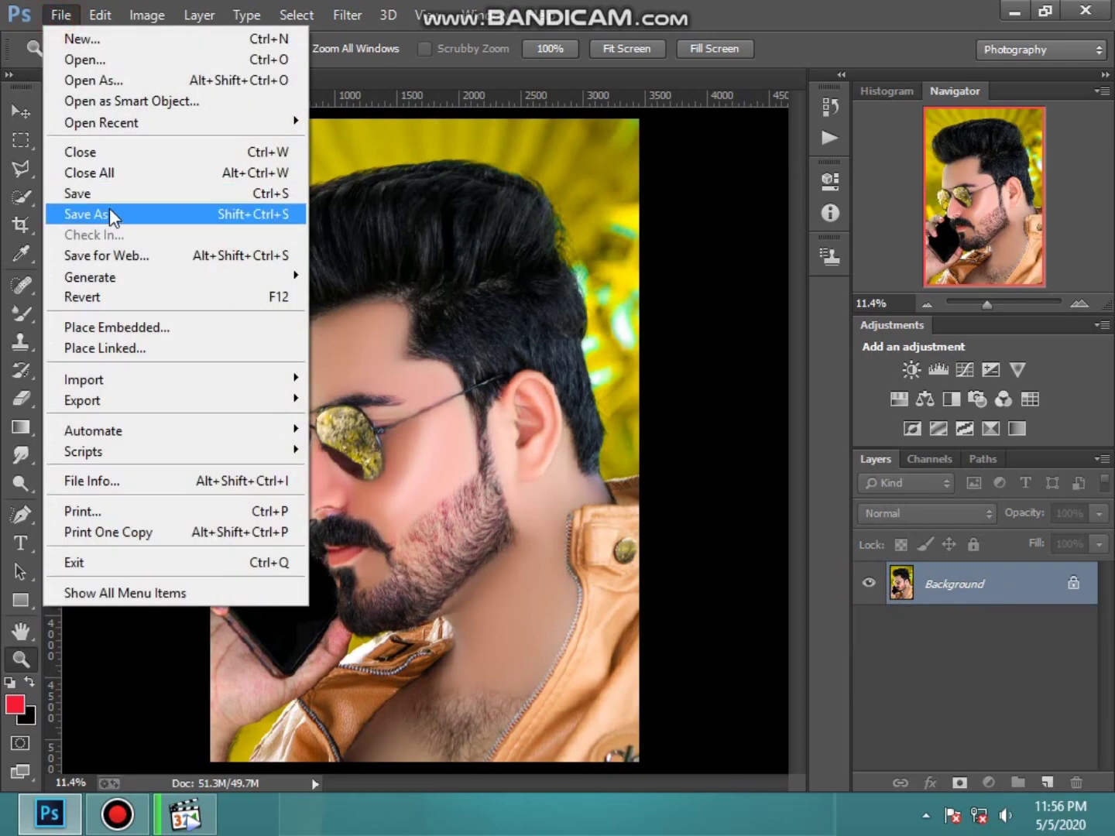
left_click(108, 216)
left_click(78, 151)
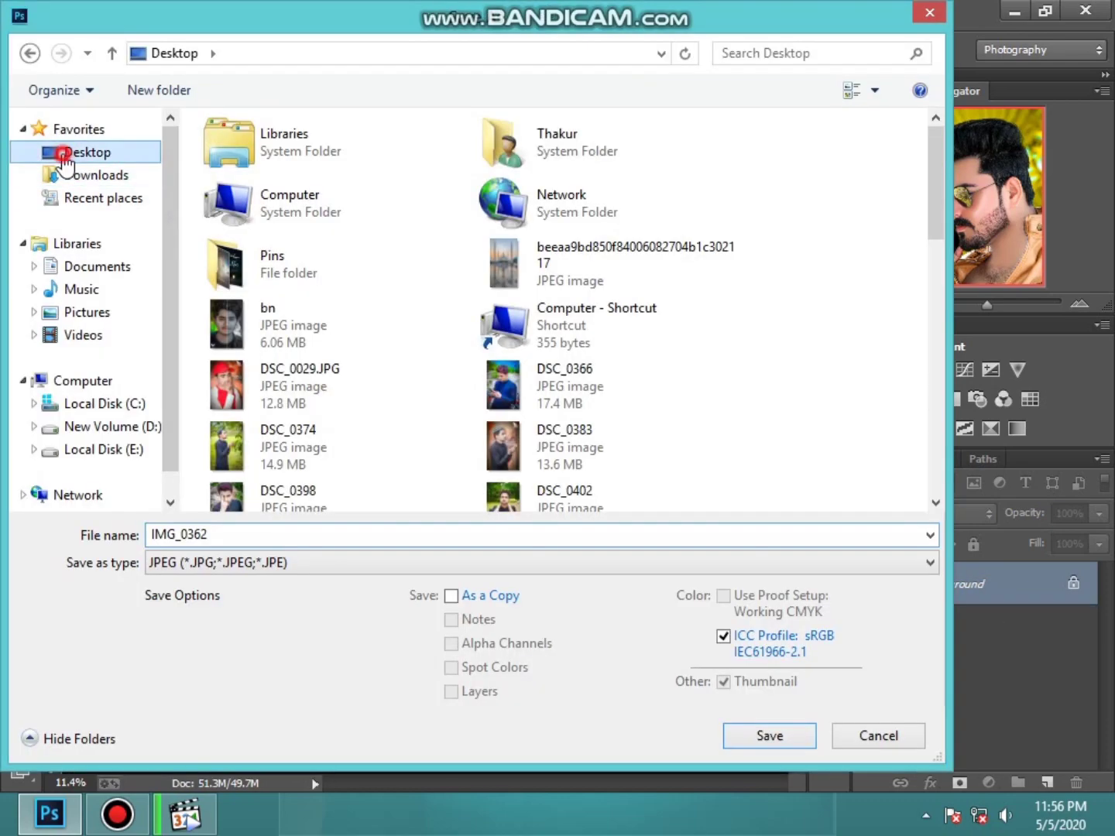
left_click(770, 737)
left_click(543, 484)
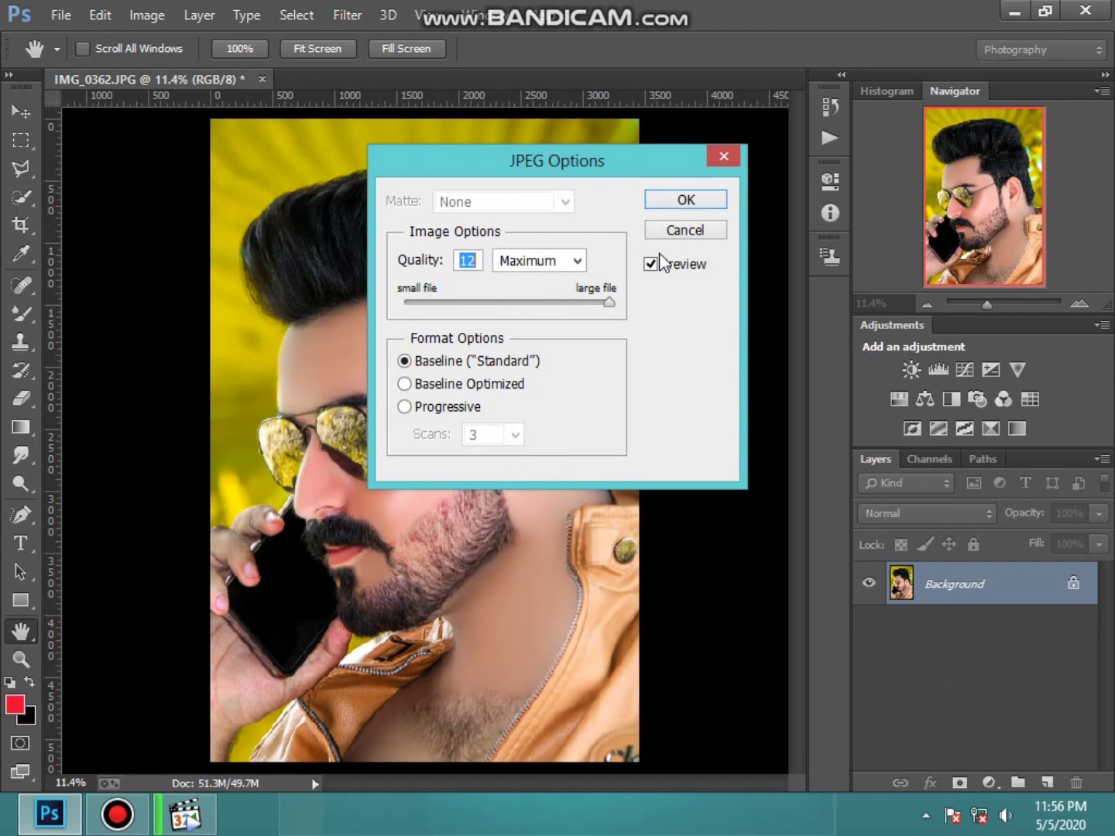
left_click(689, 200)
key("z")
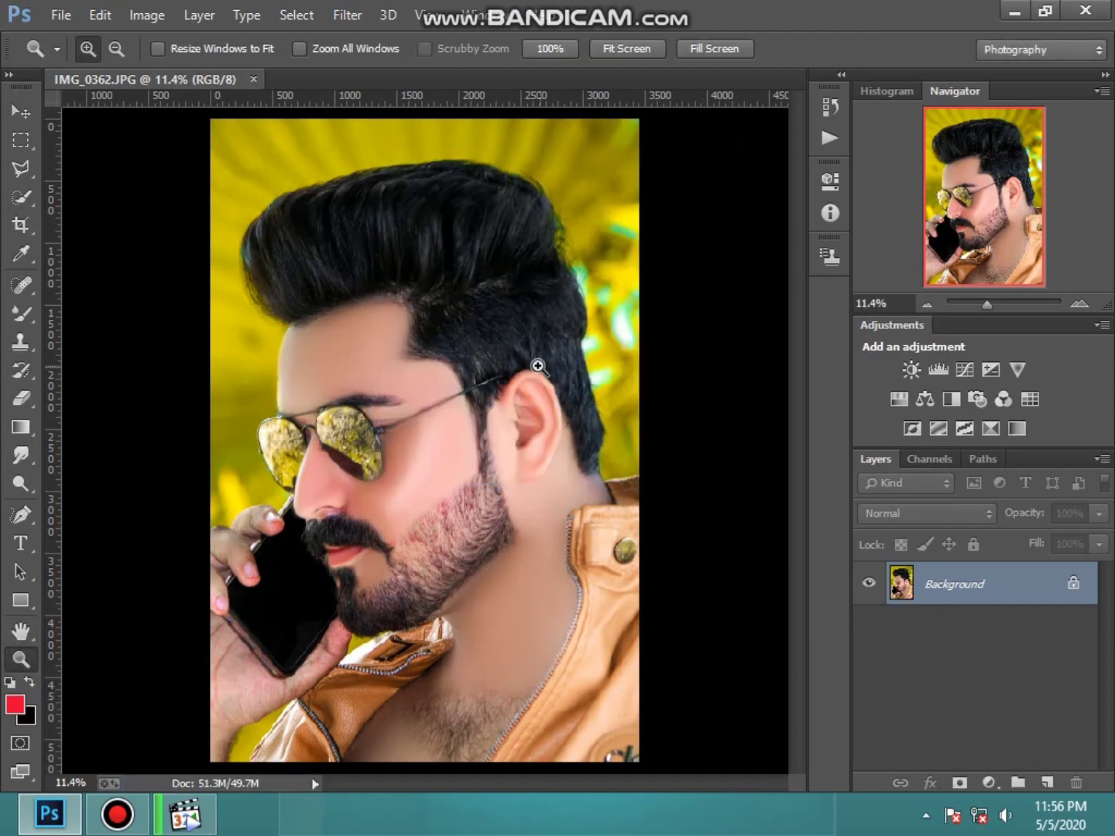
left_click(350, 15)
Step: In Camera Raw set exposure -0.50, highlights -48, shadows +52, whites -5, and add clarity
left_click(465, 143)
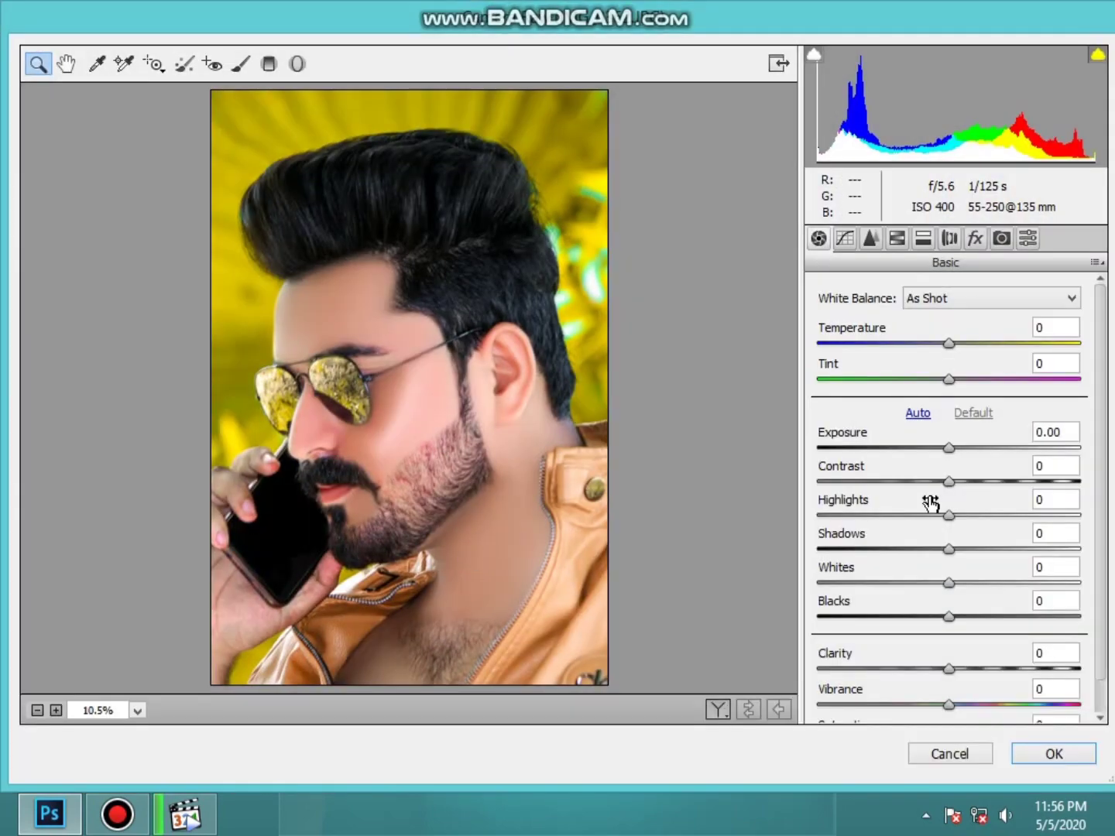
left_click(937, 454)
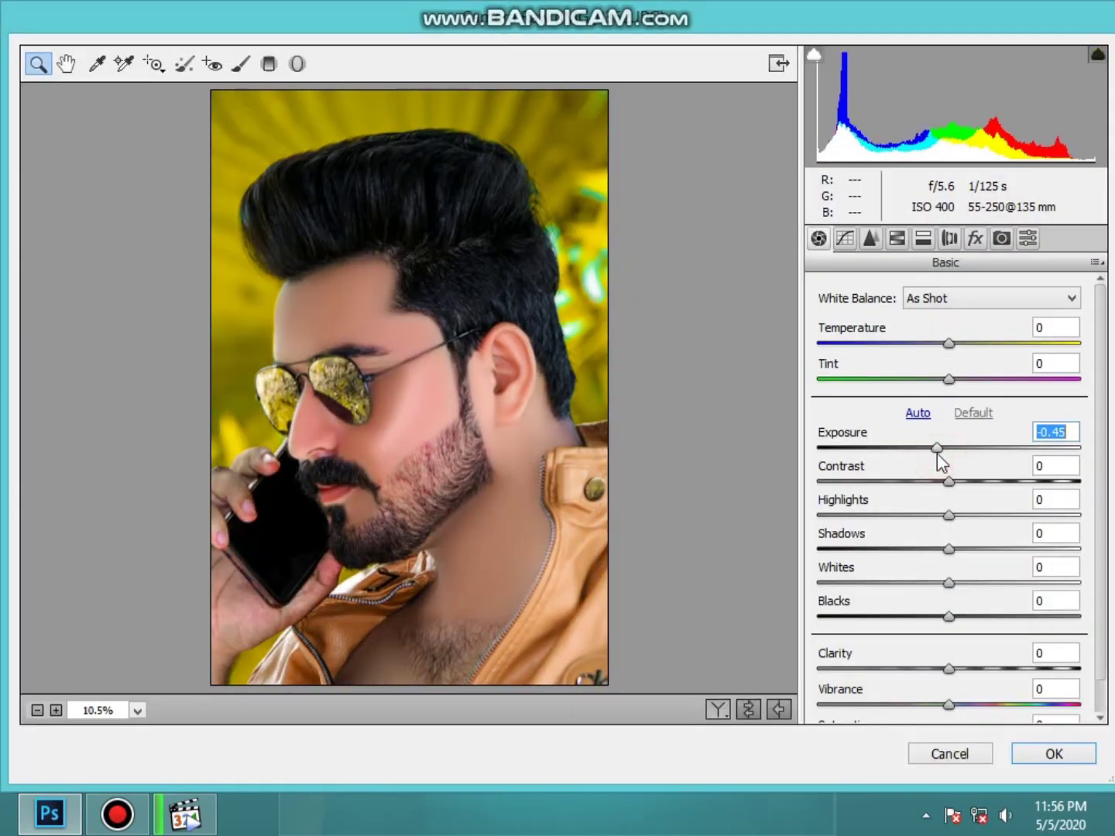
left_click_drag(937, 454, 936, 458)
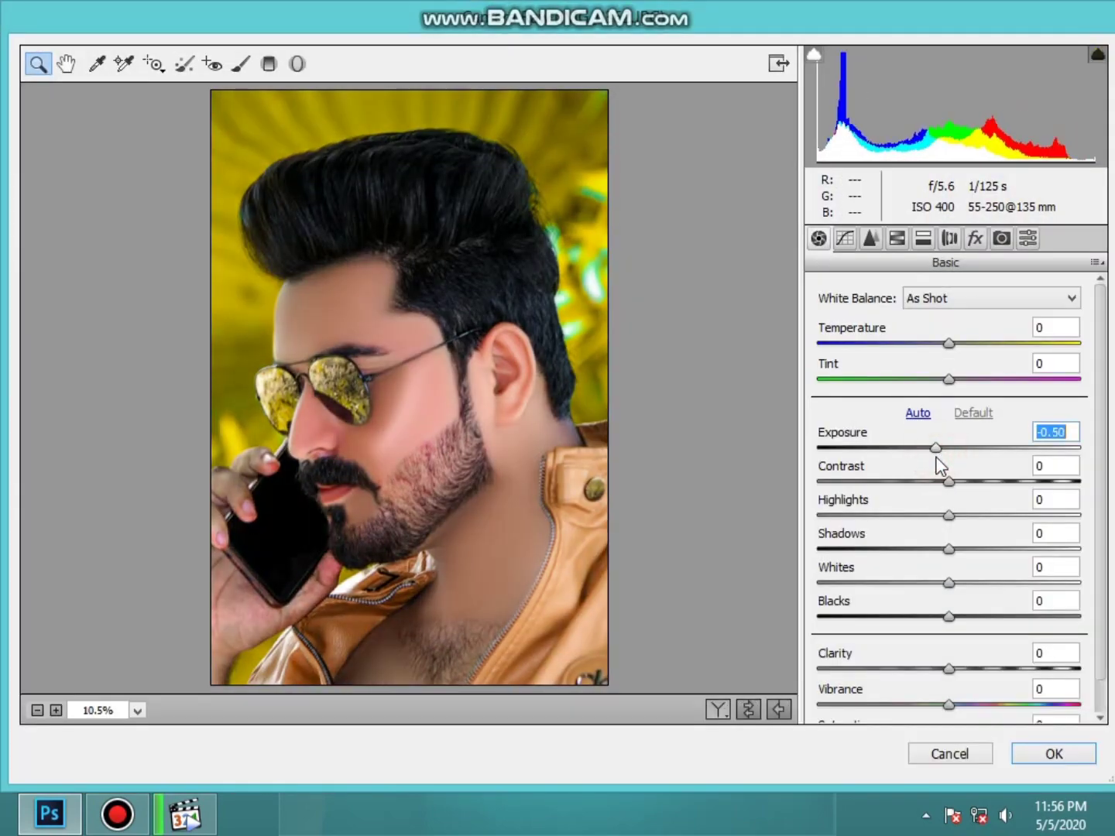
left_click(886, 516)
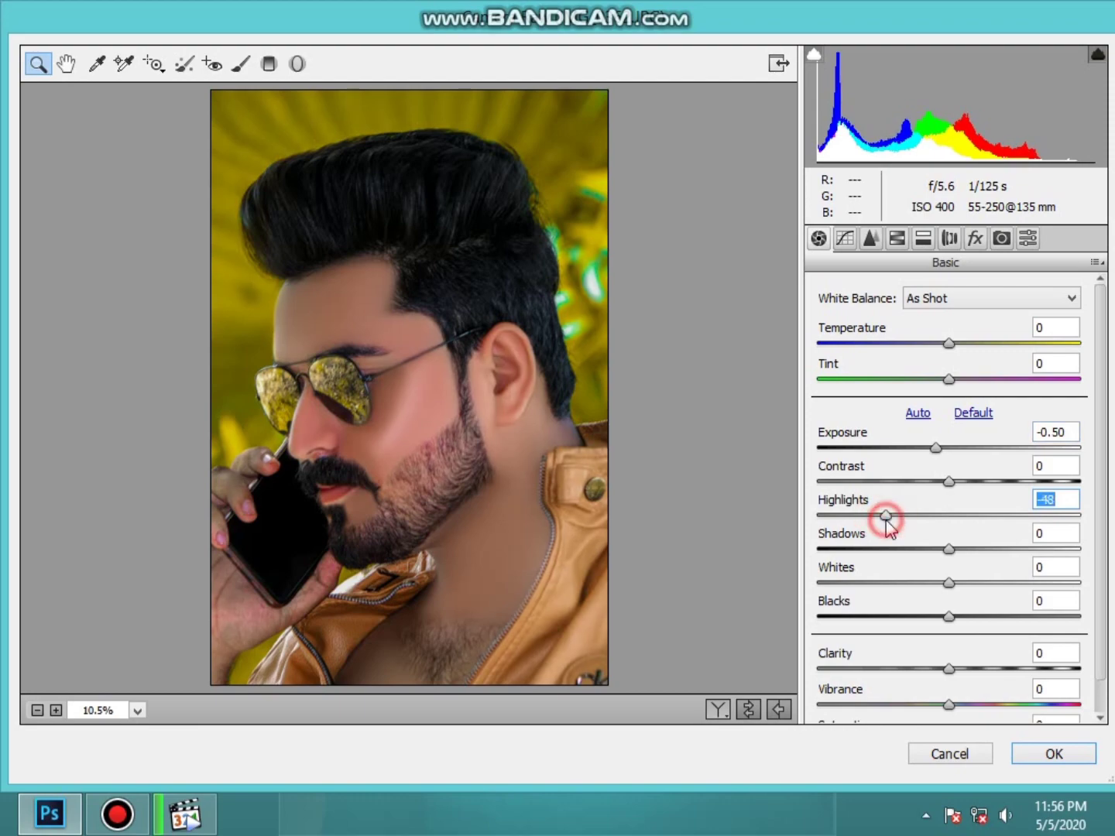
left_click(1016, 548)
left_click(892, 583)
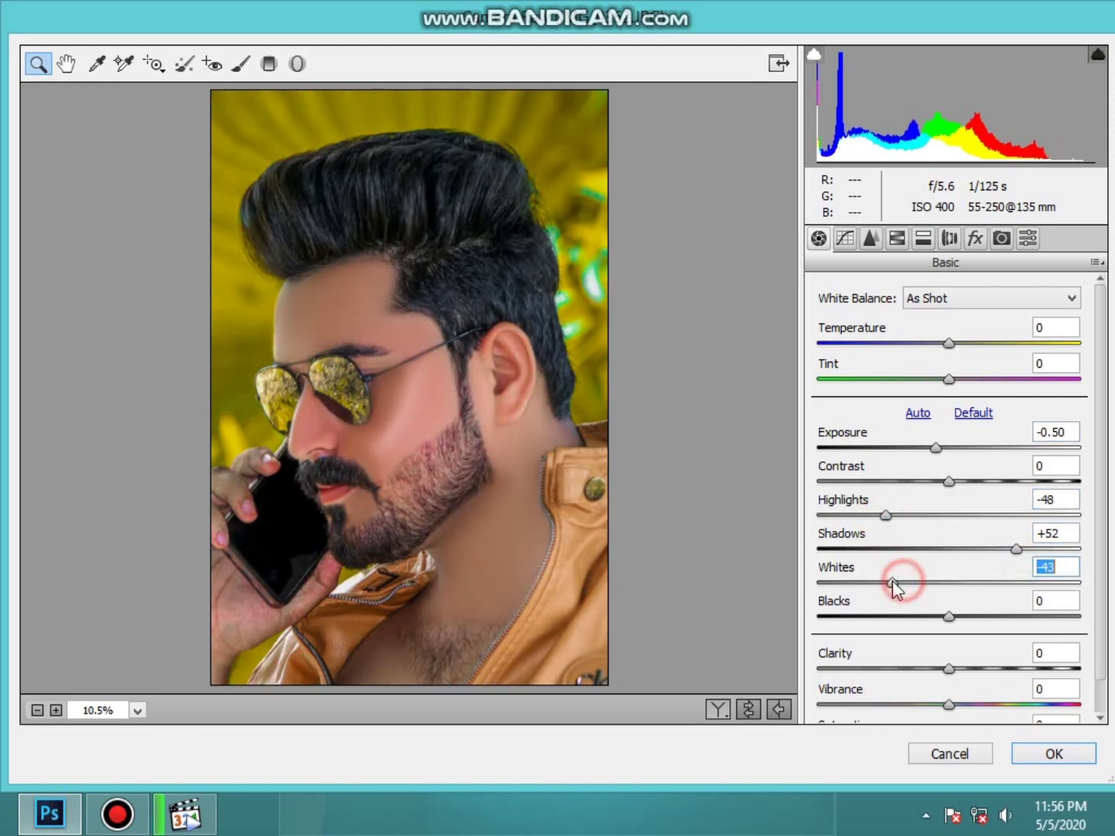
mouse_move(893, 583)
left_mouse_down()
mouse_move(942, 582)
mouse_move(944, 617)
left_mouse_up()
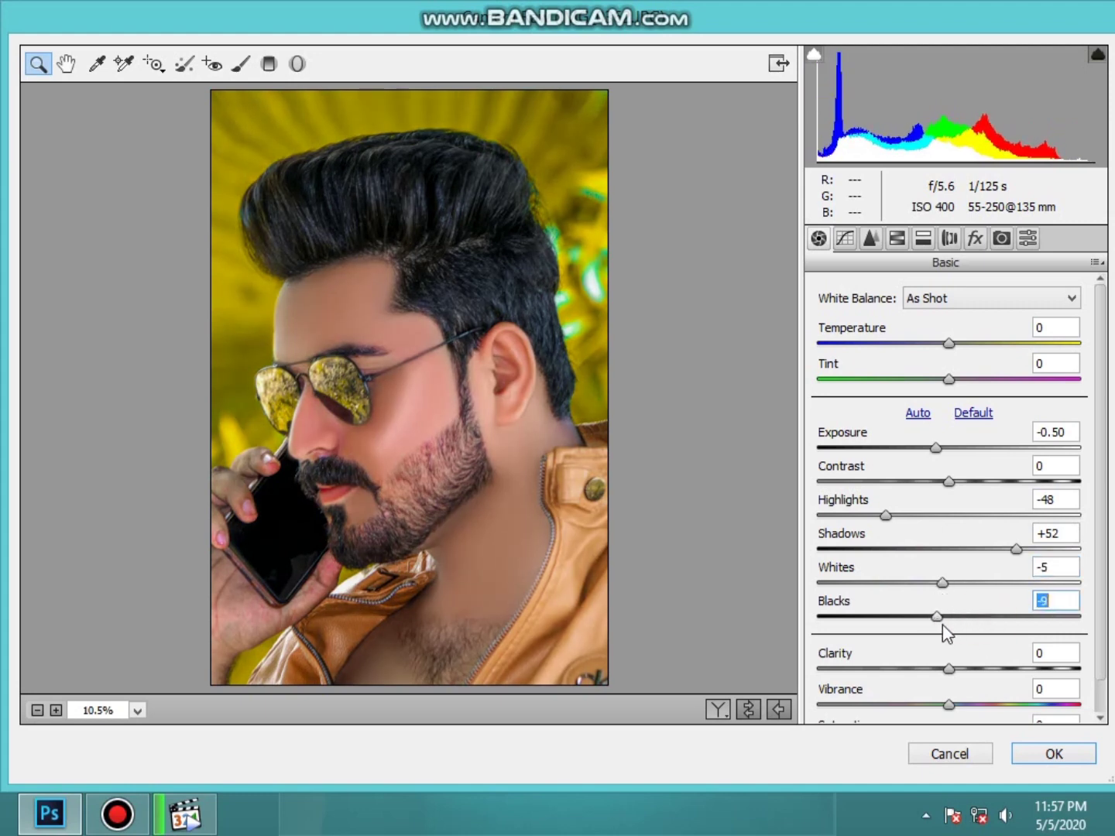
left_click(967, 666)
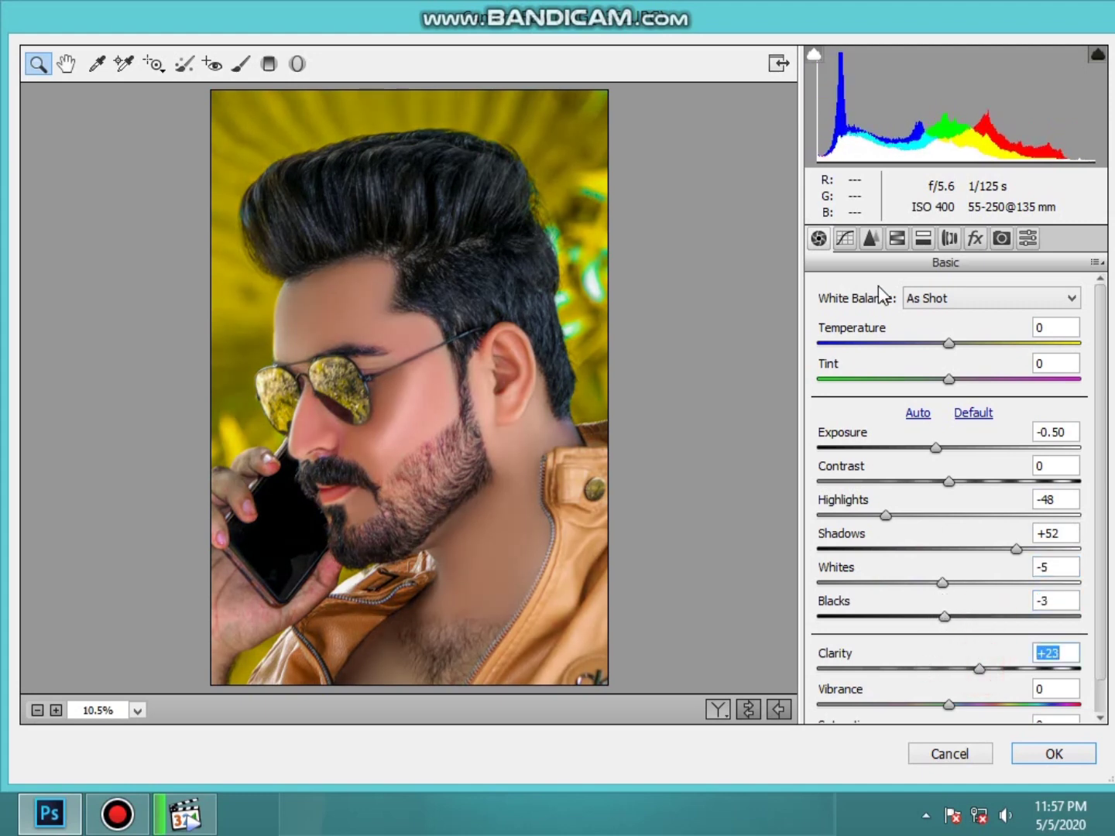
Step: Reduce the Oranges saturation and drain saturation from the Yellows
left_click(895, 241)
left_click(888, 324)
left_click(918, 429)
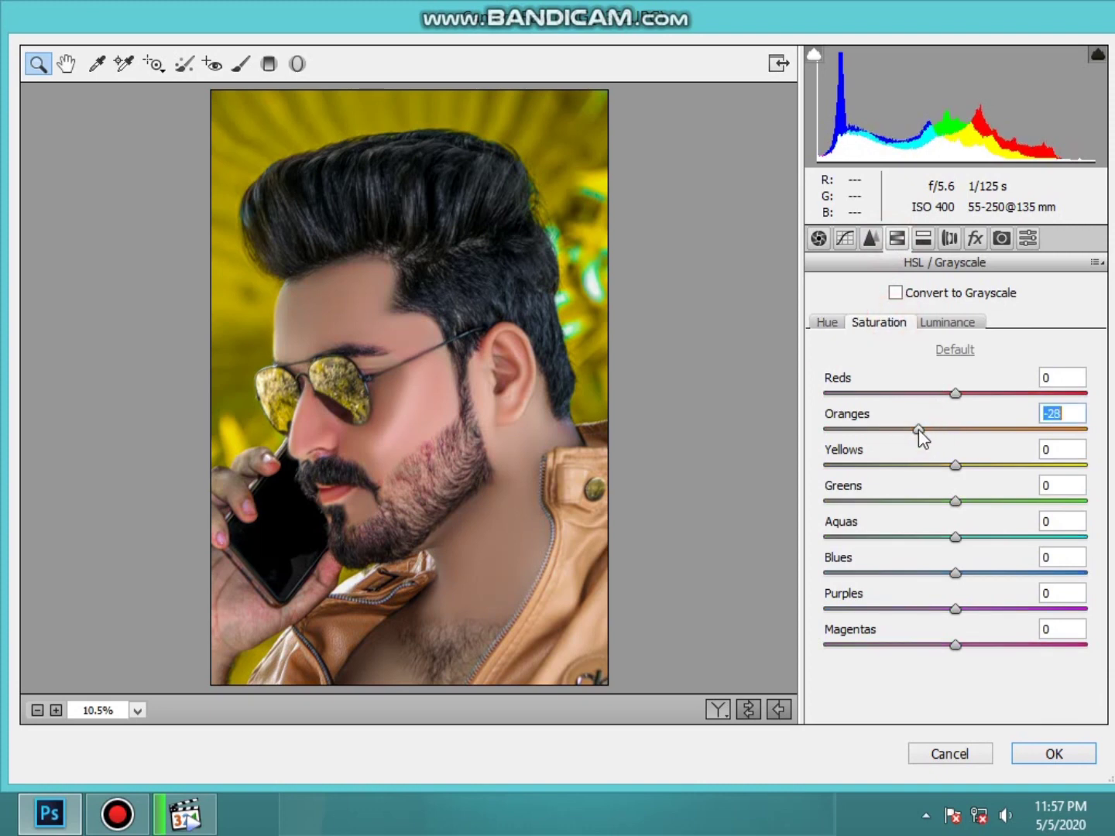
double_click(917, 428)
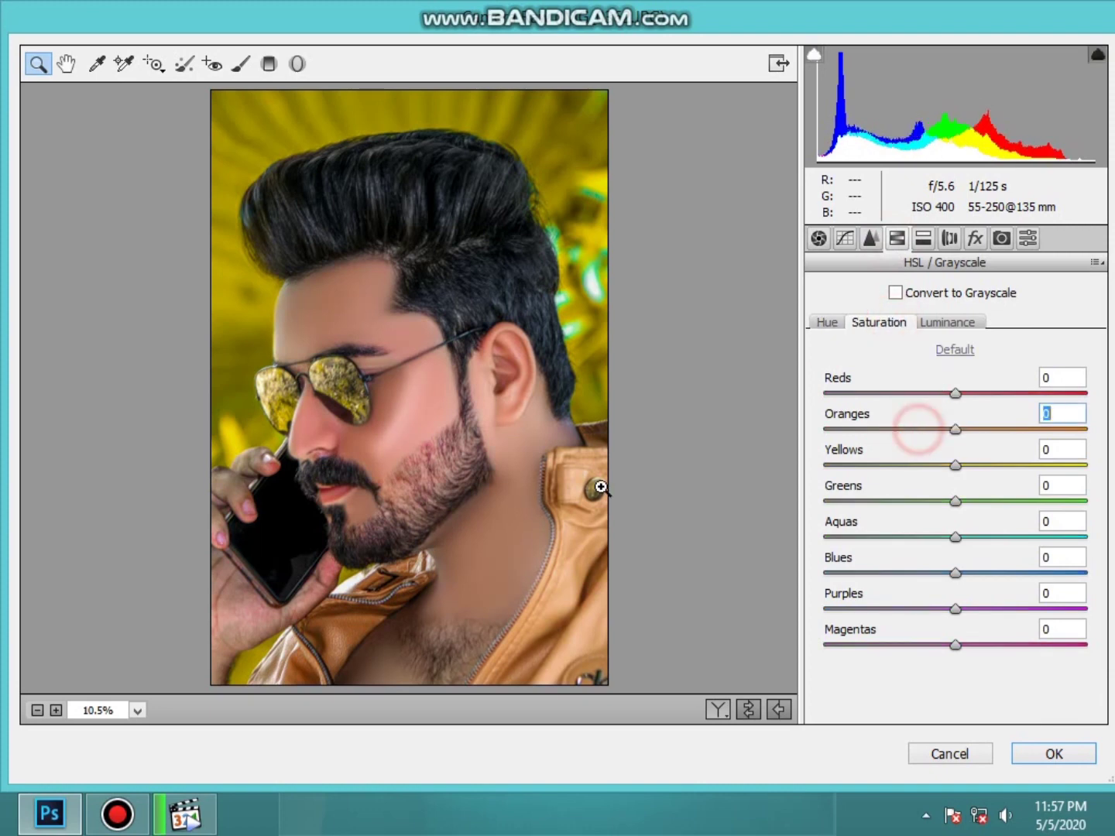
left_click(931, 428)
mouse_move(897, 466)
left_mouse_down()
mouse_move(734, 474)
mouse_move(926, 466)
mouse_move(781, 515)
left_mouse_up()
Step: Set the HSL hue to Yellows +58 and Greens -63
left_click(826, 323)
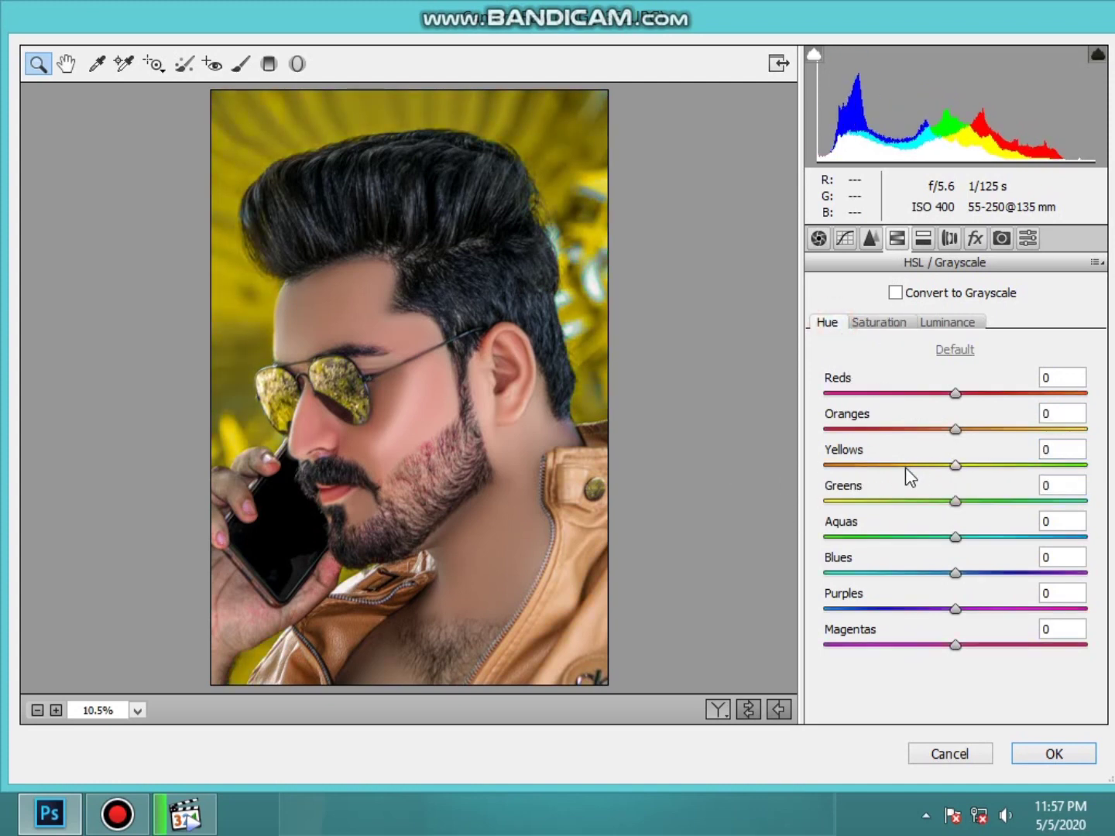
mouse_move(904, 467)
left_mouse_down()
mouse_move(801, 473)
mouse_move(1062, 473)
mouse_move(1037, 468)
left_mouse_up()
left_click_drag(955, 501, 811, 506)
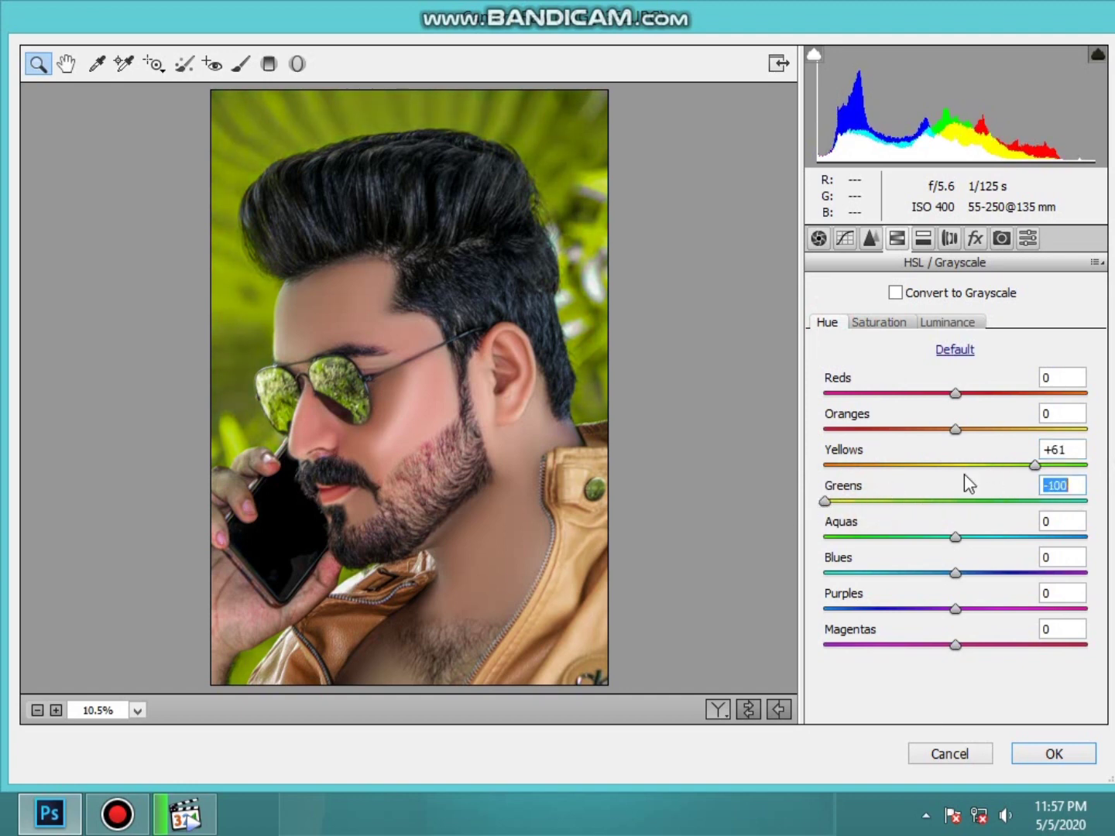
left_click_drag(1035, 464, 1000, 465)
left_click_drag(824, 501, 873, 502)
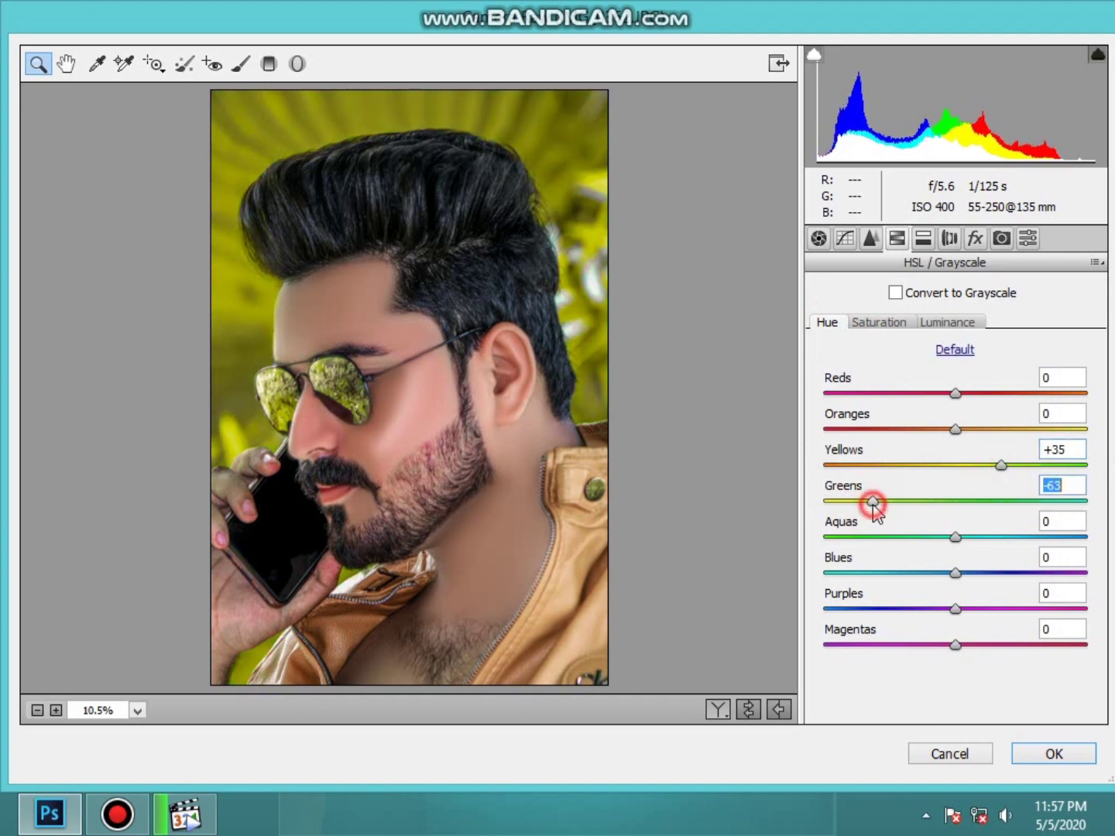
Step: Raise luminance to Reds +6, Oranges +7, Yellows +14 and Greens +13
left_click(896, 328)
left_click(930, 329)
mouse_move(955, 429)
left_mouse_down()
mouse_move(965, 429)
mouse_move(963, 393)
left_mouse_up()
mouse_move(957, 464)
left_mouse_down()
mouse_move(975, 463)
mouse_move(976, 476)
left_mouse_up()
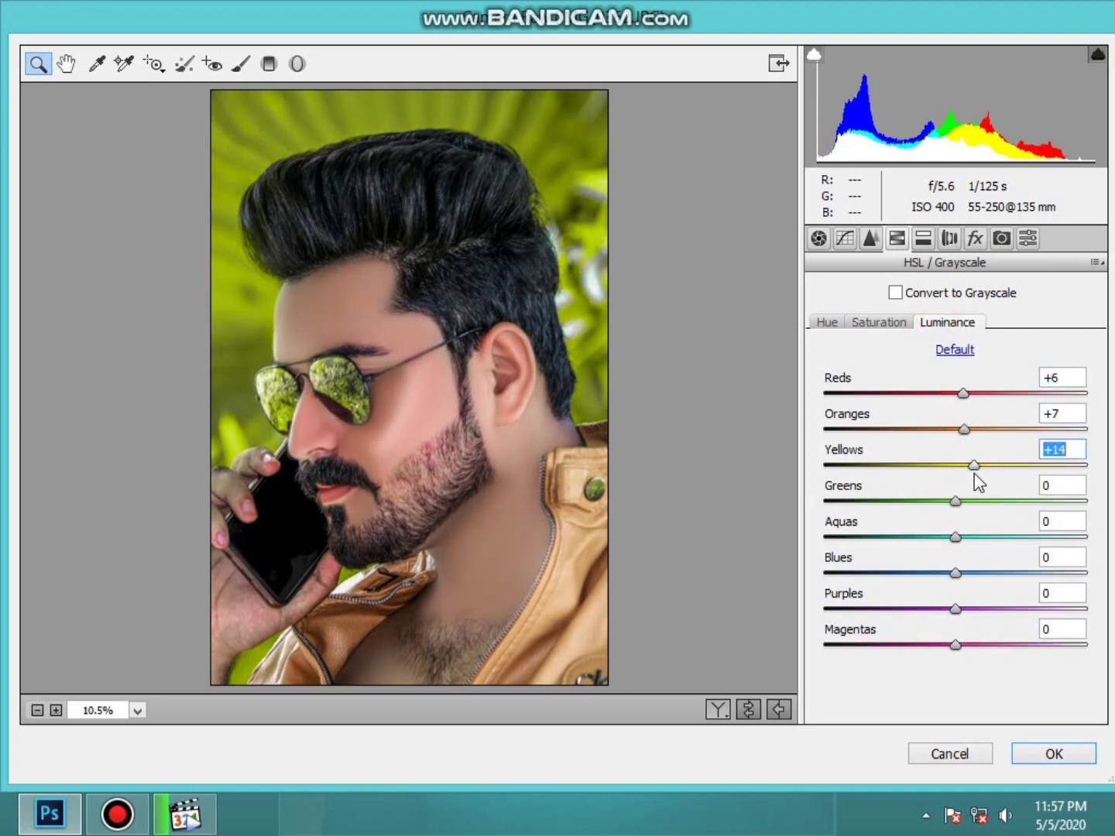
left_click(967, 511)
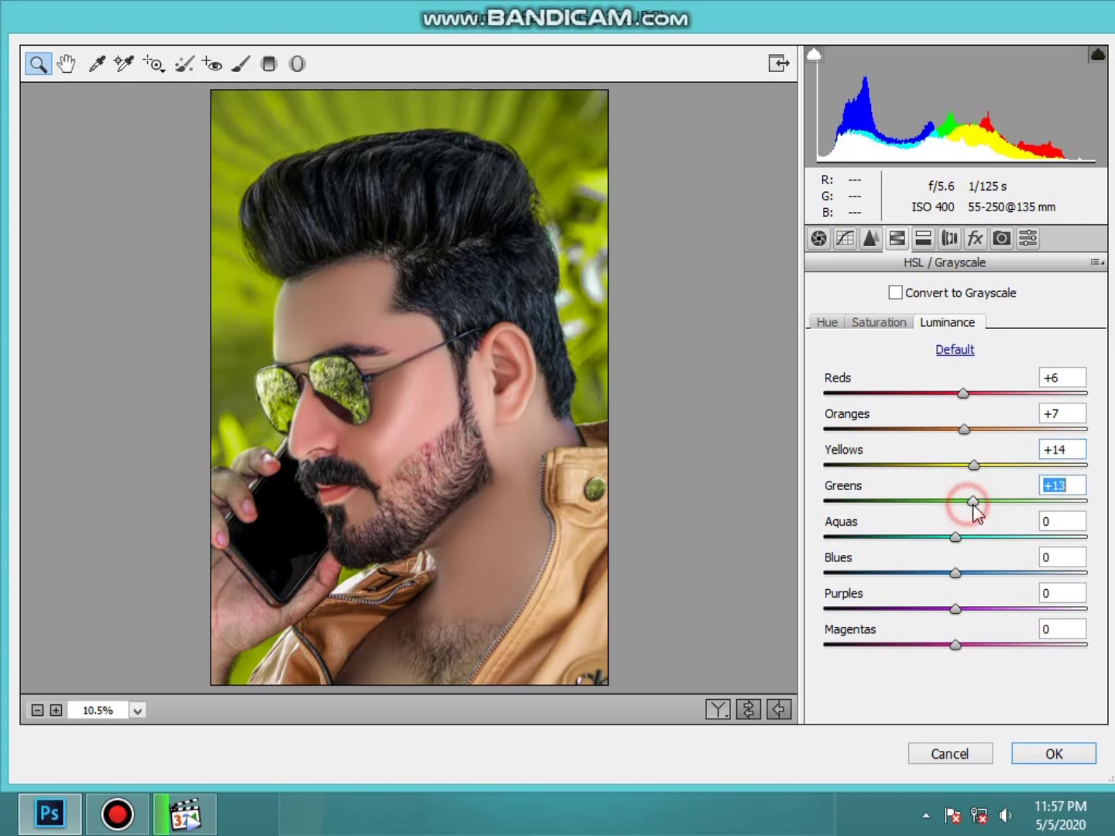
Step: Give the split-tone highlights hue 170 with a little saturation
left_click(924, 238)
mouse_move(885, 323)
left_mouse_down()
mouse_move(867, 324)
mouse_move(1022, 336)
mouse_move(926, 356)
mouse_move(895, 350)
mouse_move(1025, 328)
mouse_move(947, 337)
left_mouse_up()
left_click(835, 360)
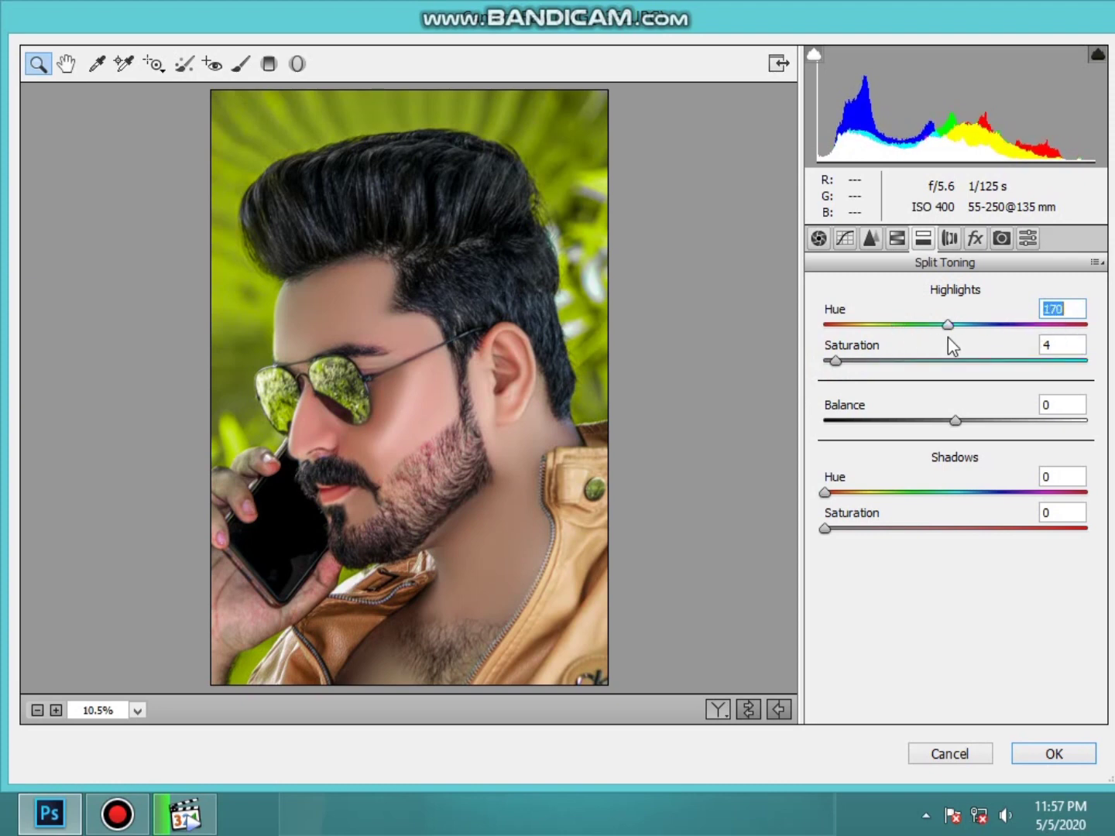
Step: Set split-tone shadows to hue 192, saturation 5, and darken the corners with a vignette
mouse_move(825, 492)
left_mouse_down()
mouse_move(841, 492)
mouse_move(829, 493)
mouse_move(847, 534)
mouse_move(836, 533)
mouse_move(891, 534)
mouse_move(827, 528)
mouse_move(922, 492)
mouse_move(964, 492)
left_mouse_up()
left_click(837, 529)
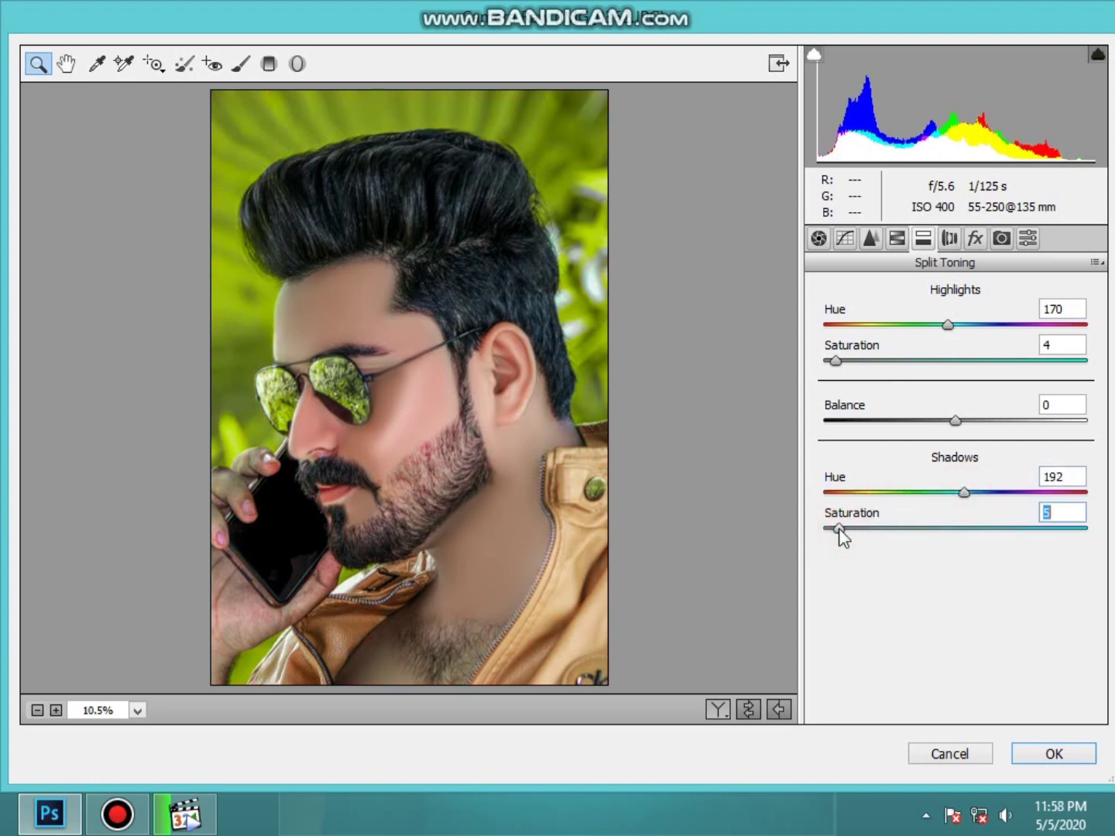
left_click(974, 237)
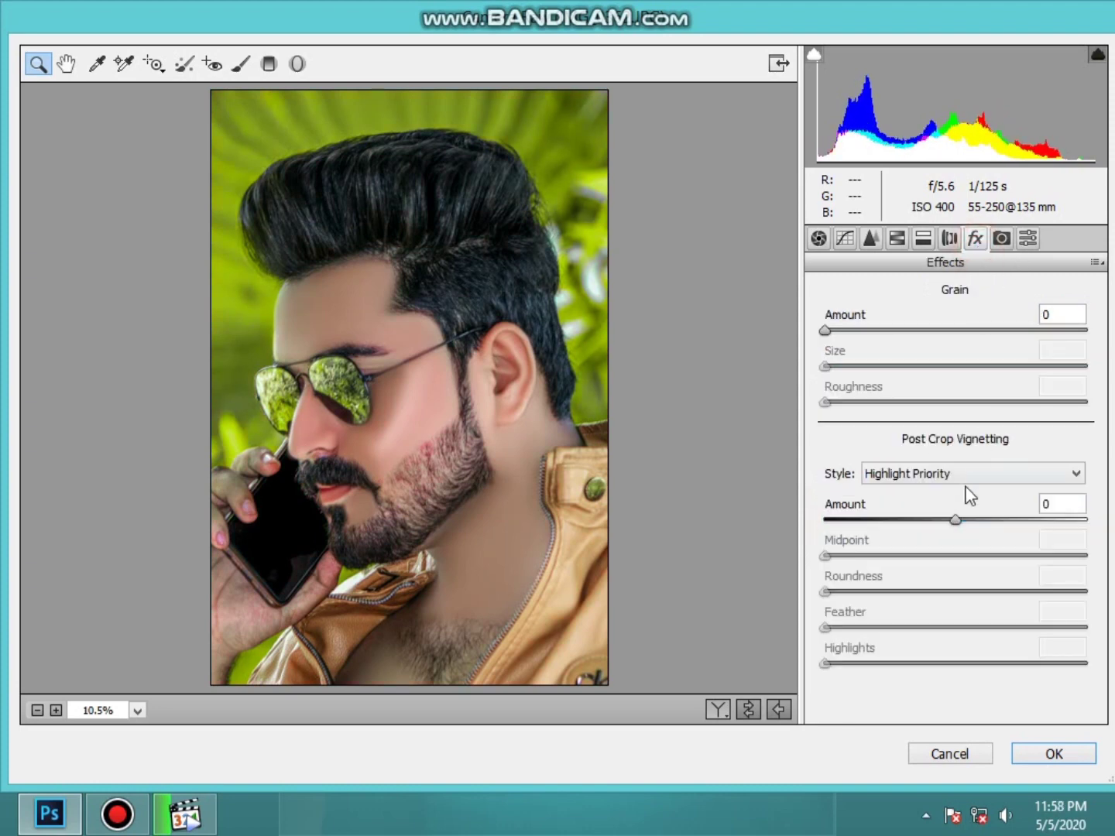
mouse_move(955, 518)
left_mouse_down()
mouse_move(917, 519)
mouse_move(943, 540)
mouse_move(966, 529)
left_mouse_up()
Step: Shift the Blue Primary hue, raise its saturation to +7, and apply the grade
left_click(1000, 239)
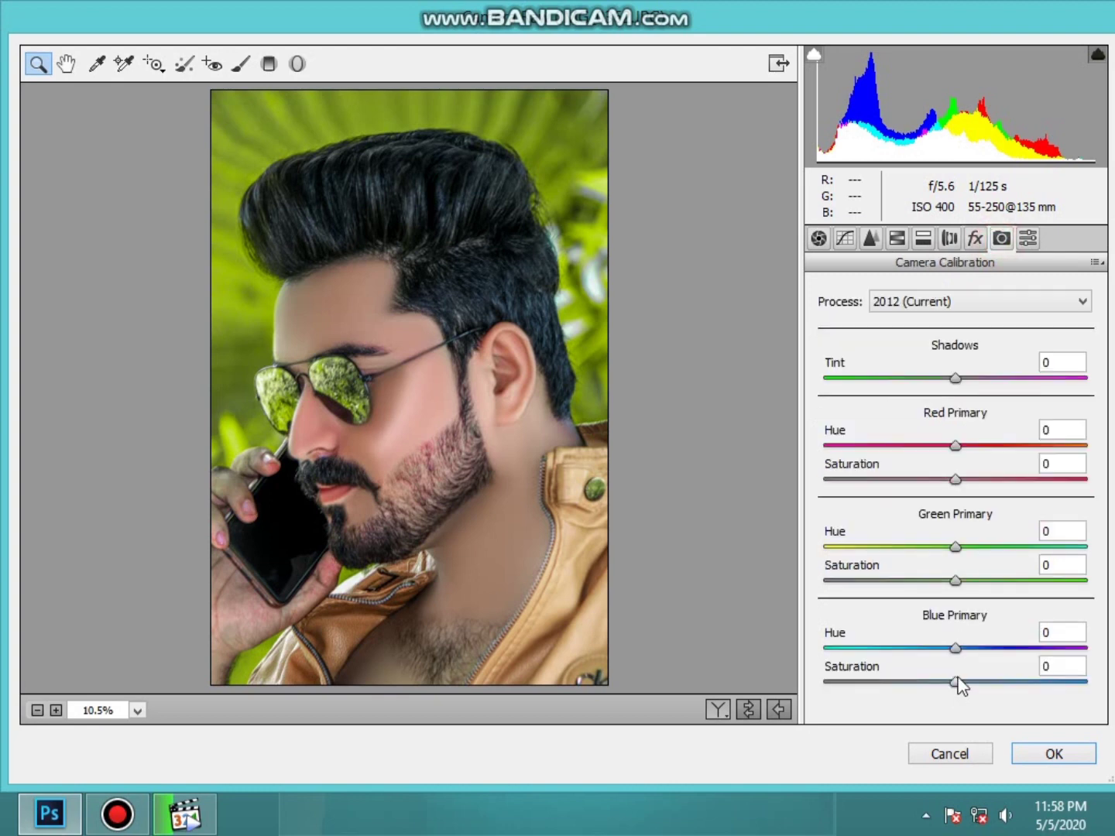
mouse_move(956, 648)
left_mouse_down()
mouse_move(928, 650)
mouse_move(967, 640)
mouse_move(944, 646)
left_mouse_up()
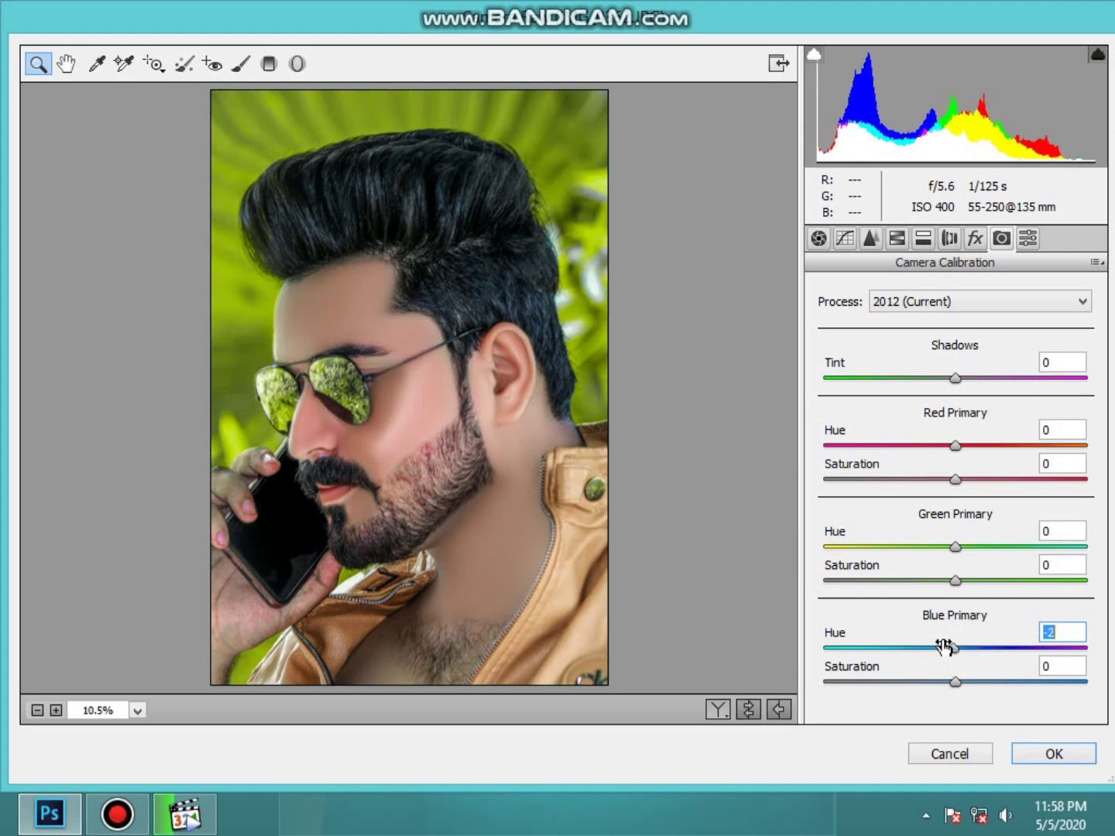
left_click(963, 682)
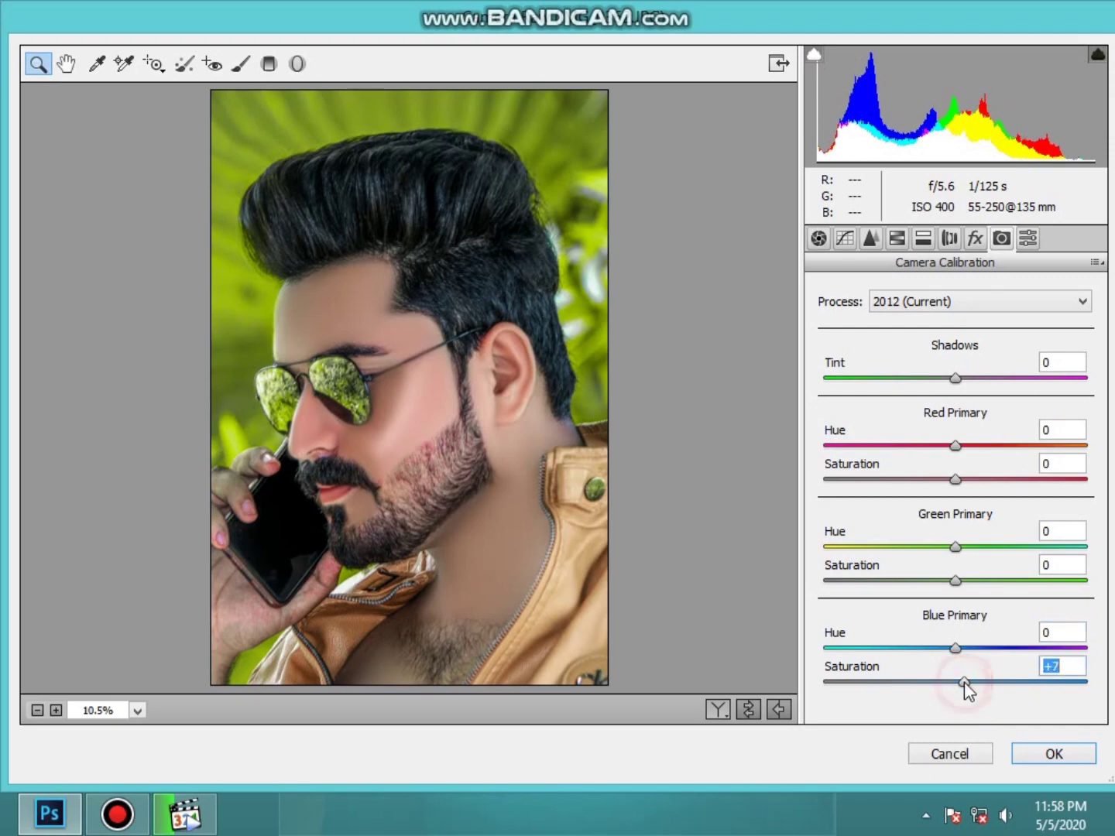
left_click(1040, 752)
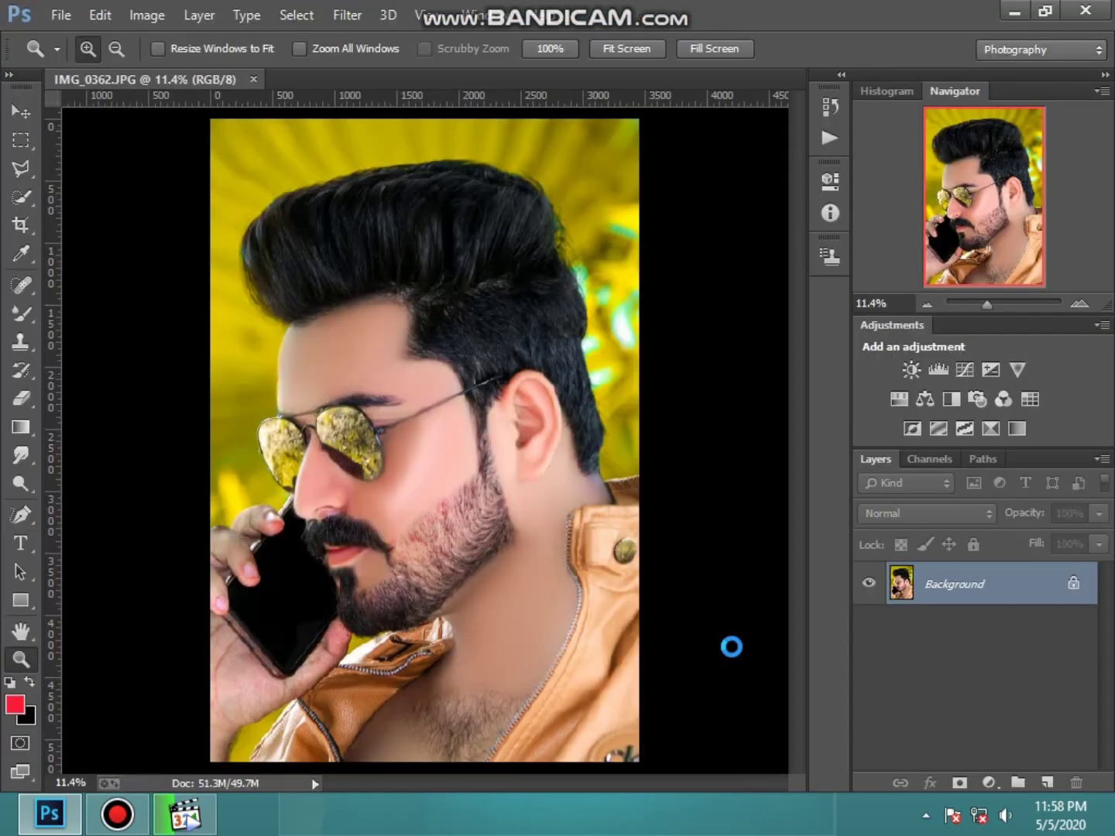
Step: Zoom in on the hand and smooth the blotchy palm with a 250 px Mixer Brush
left_click(480, 458)
right_click(302, 456)
left_click(423, 484)
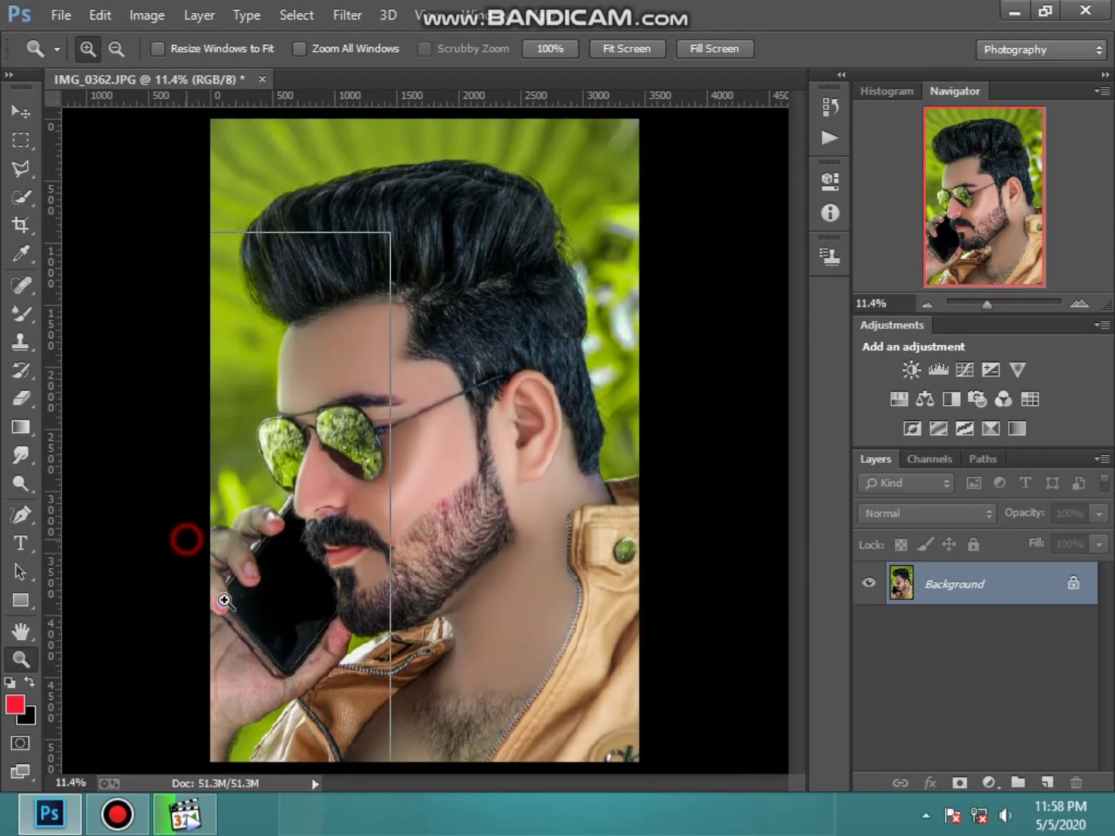
left_click(224, 600)
left_click(213, 530)
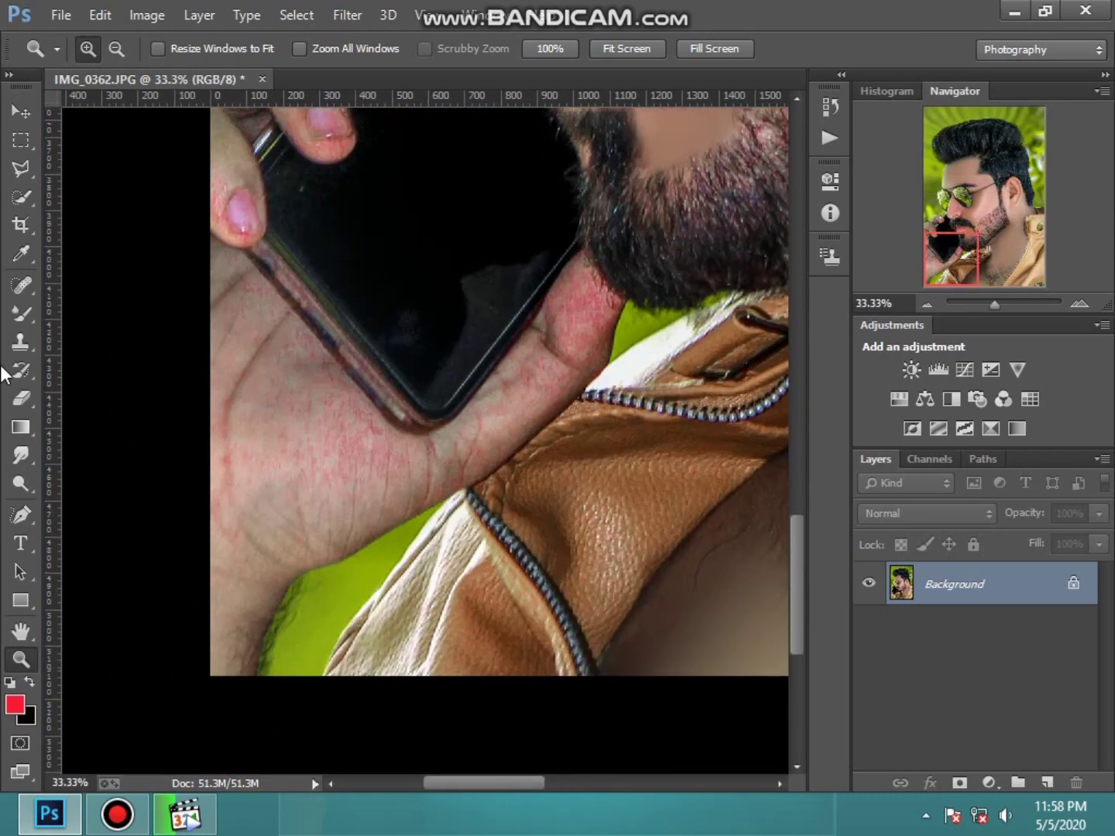
left_click(20, 313)
right_click(275, 494)
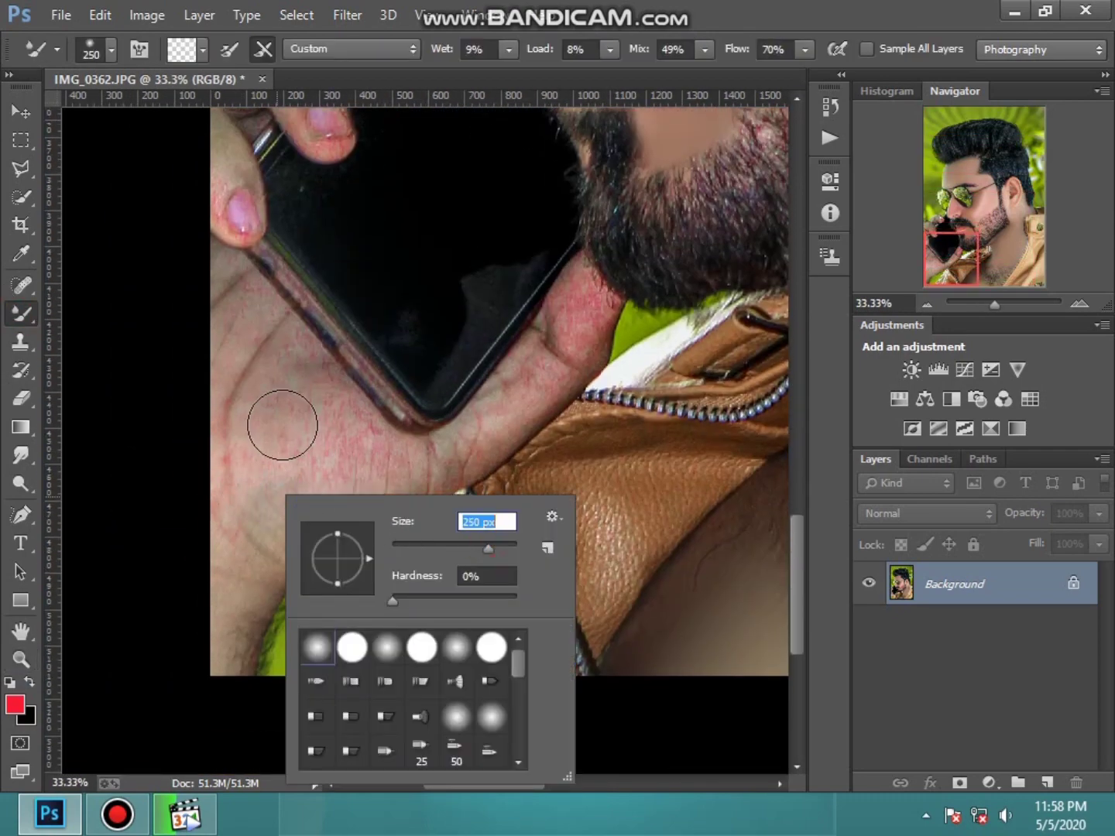
key("Return")
mouse_move(287, 394)
left_mouse_down()
mouse_move(363, 465)
mouse_move(292, 518)
mouse_move(232, 440)
mouse_move(242, 573)
mouse_move(396, 482)
mouse_move(267, 317)
mouse_move(232, 329)
mouse_move(294, 363)
mouse_move(410, 475)
mouse_move(511, 391)
mouse_move(560, 303)
mouse_move(585, 304)
mouse_move(511, 417)
mouse_move(386, 484)
left_mouse_up()
Step: Smooth the blotchy skin on the fingers
scroll(349, 518, "up", 3)
scroll(261, 329, "up", 5)
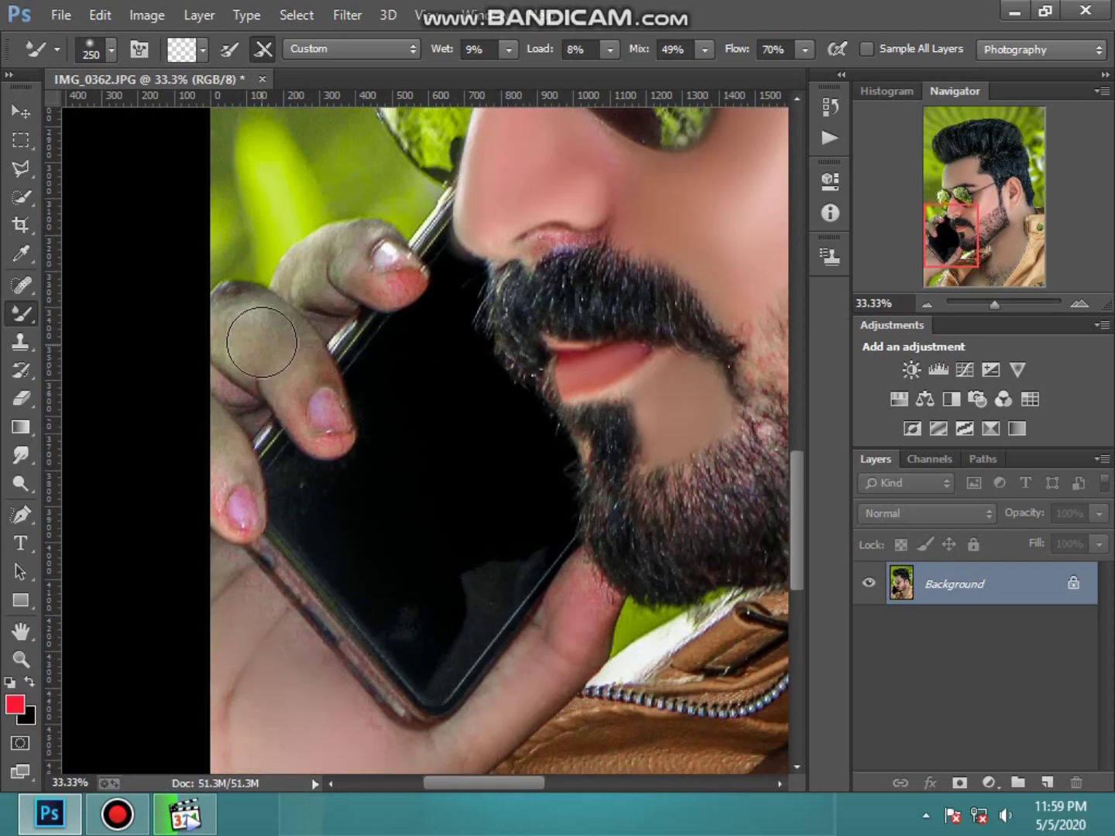
mouse_move(292, 353)
left_mouse_down()
mouse_move(251, 308)
mouse_move(220, 404)
mouse_move(233, 443)
mouse_move(297, 407)
left_mouse_up()
scroll(296, 406, "up", 2)
scroll(623, 461, "up", 4)
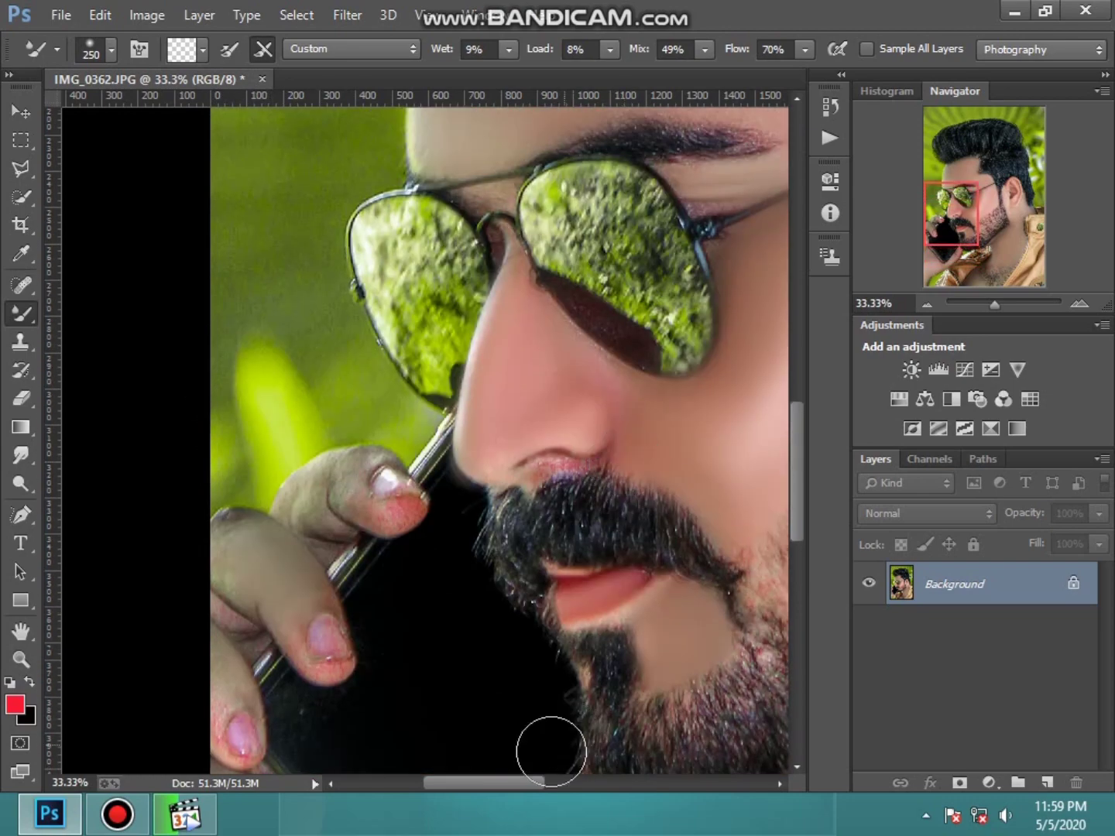
Step: Reduce the Mixer Brush to 179 px and smooth the skin beside the nose
left_click_drag(511, 782, 539, 781)
left_click_drag(601, 441, 485, 429)
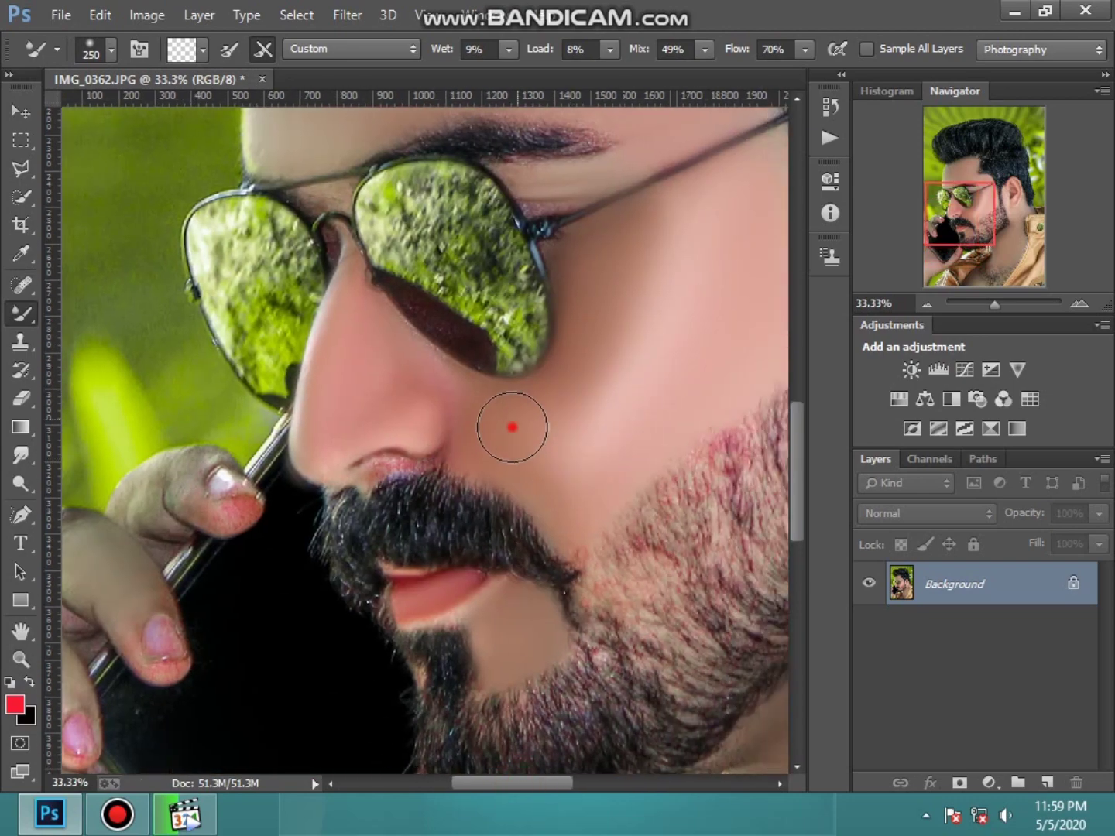
right_click(485, 429)
left_click_drag(677, 469, 659, 468)
left_click(391, 341)
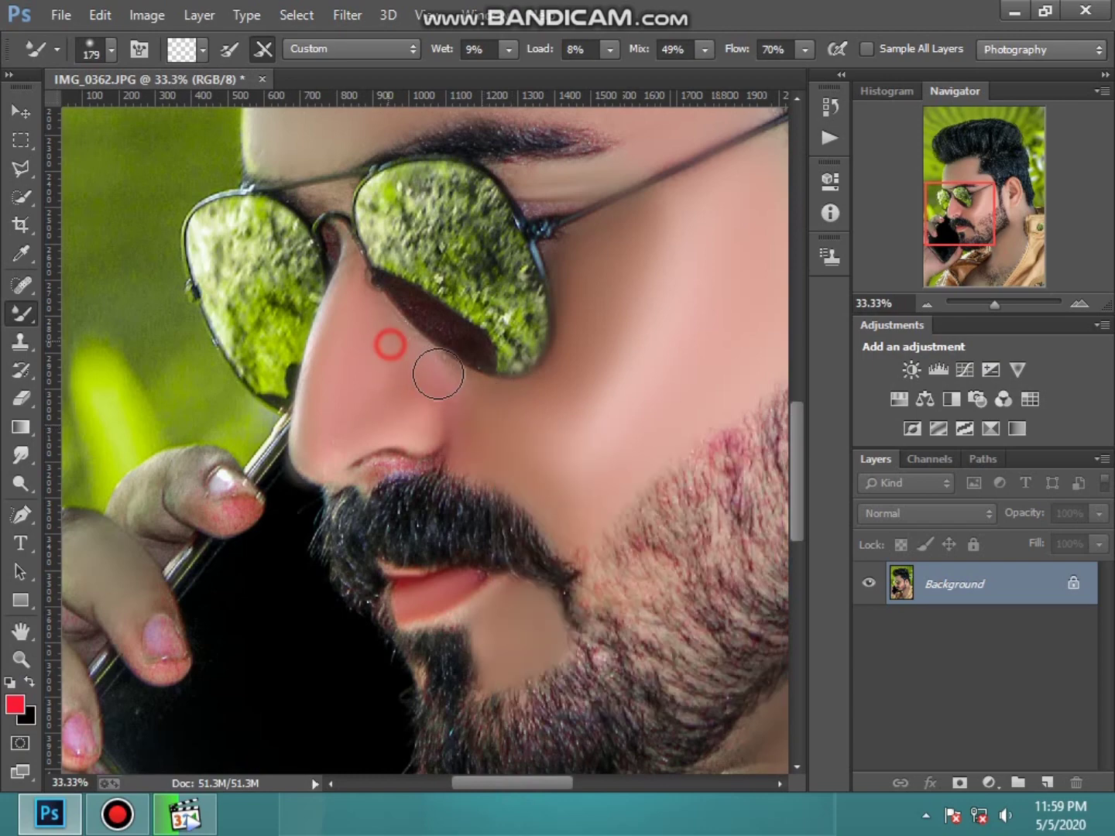
left_click(453, 407)
left_click_drag(443, 412, 361, 308)
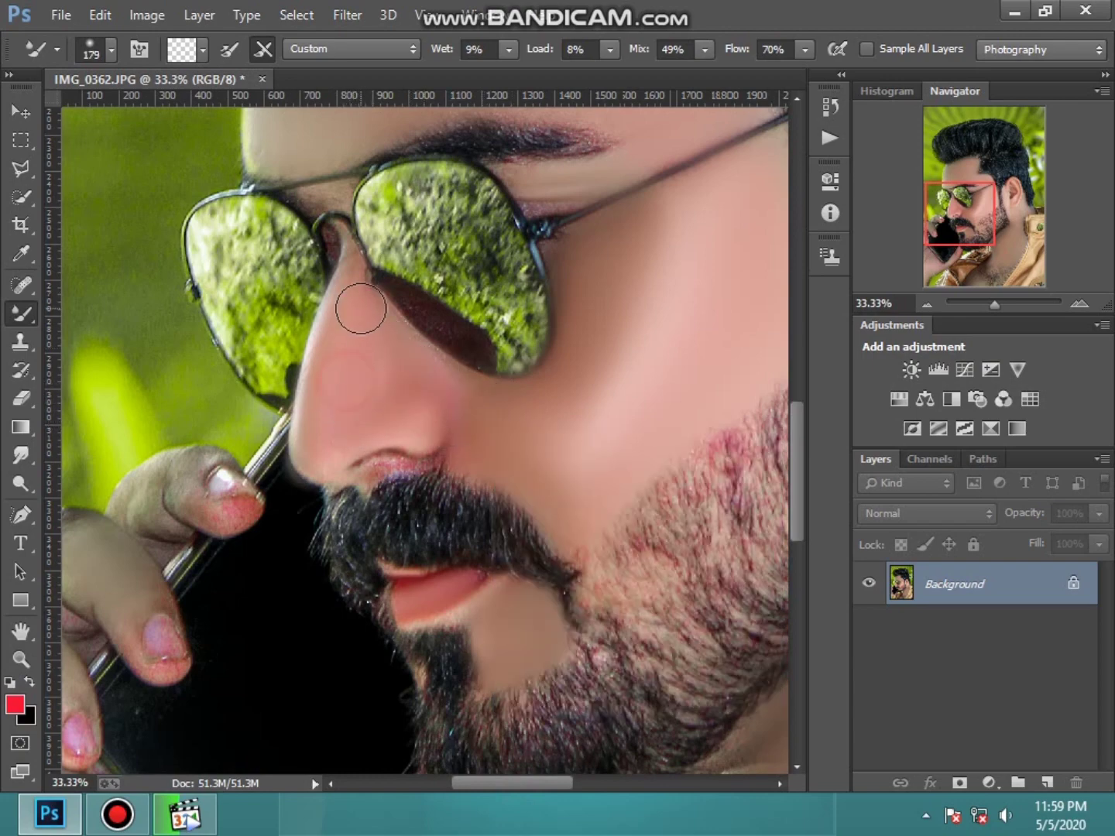
Step: Blend the cheek and neck skin down to the jacket edge
scroll(654, 299, "up", 1)
scroll(646, 372, "down", 2)
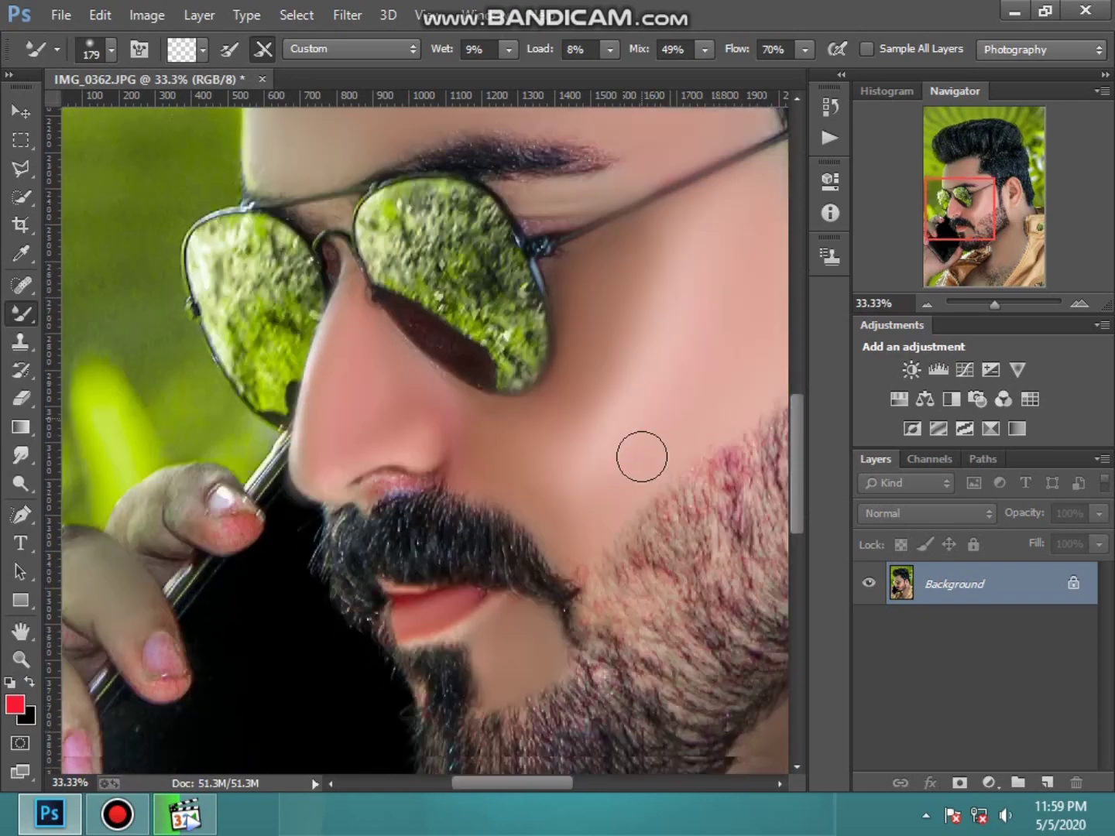
scroll(641, 456, "down", 2)
left_click_drag(557, 804, 587, 798)
left_click(582, 620)
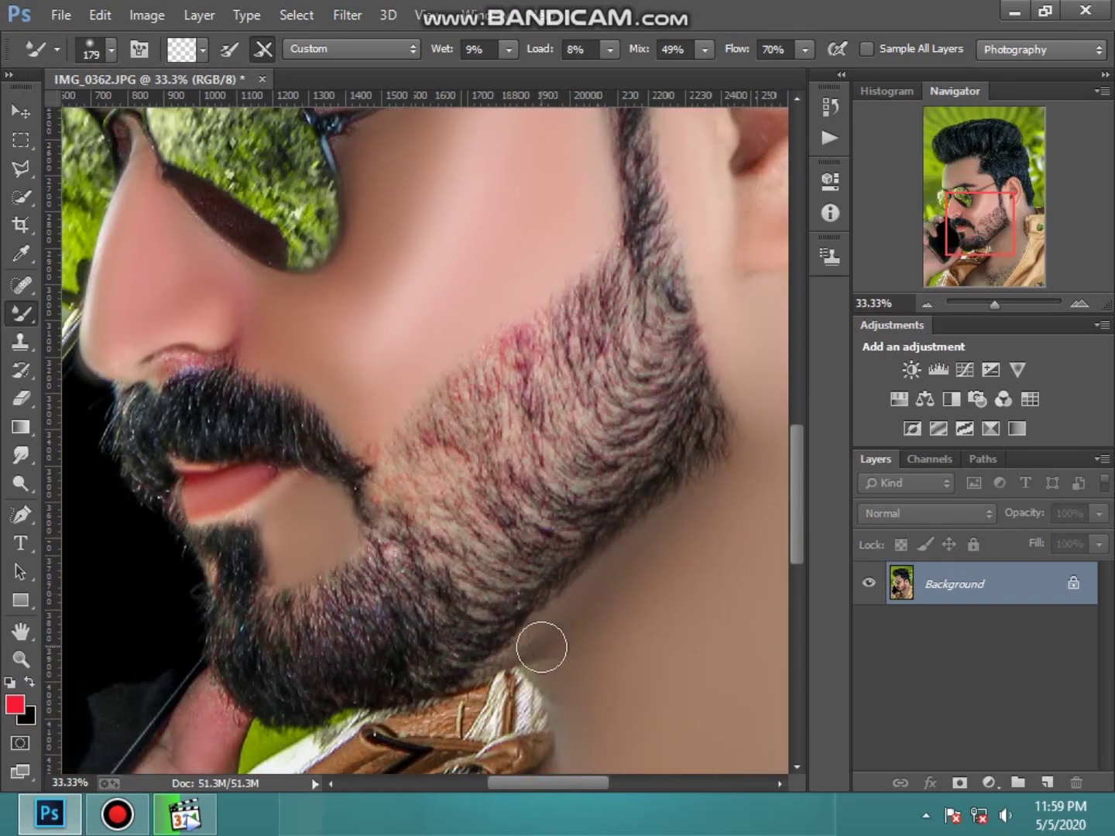
scroll(531, 766, "down", 3)
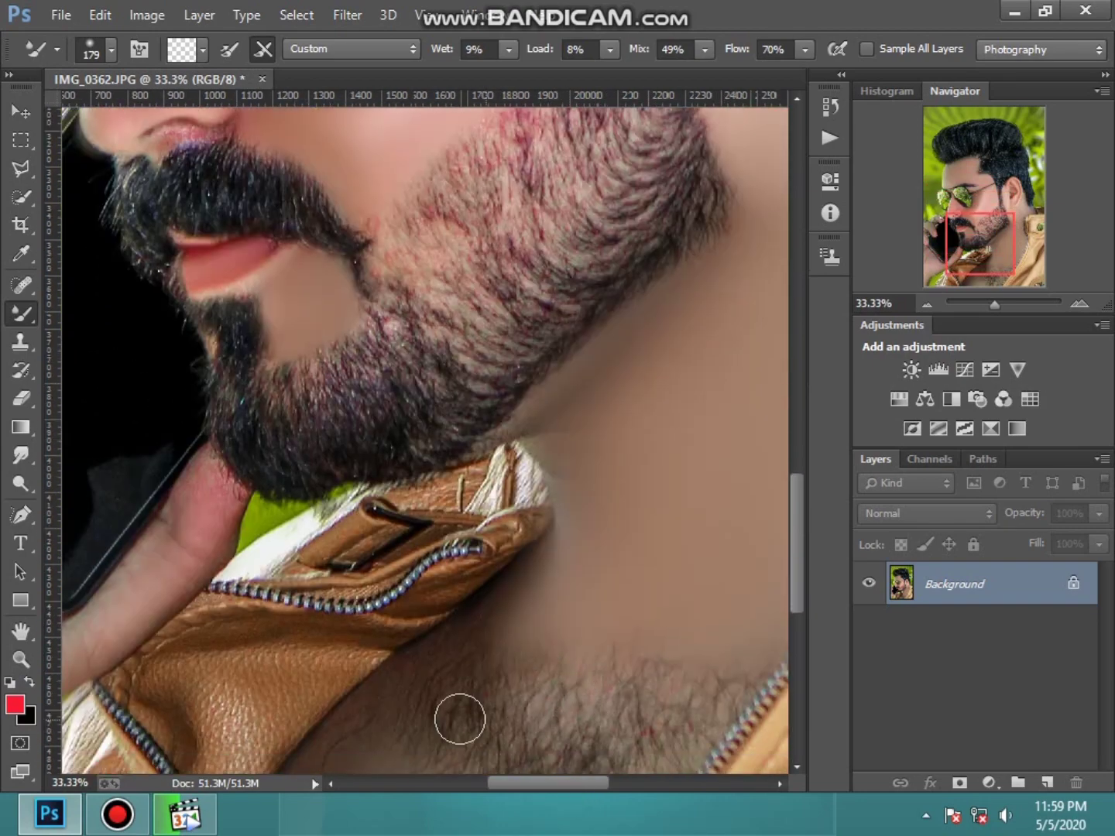
scroll(455, 766, "down", 2)
left_click_drag(363, 563, 299, 579)
left_click_drag(341, 621, 362, 622)
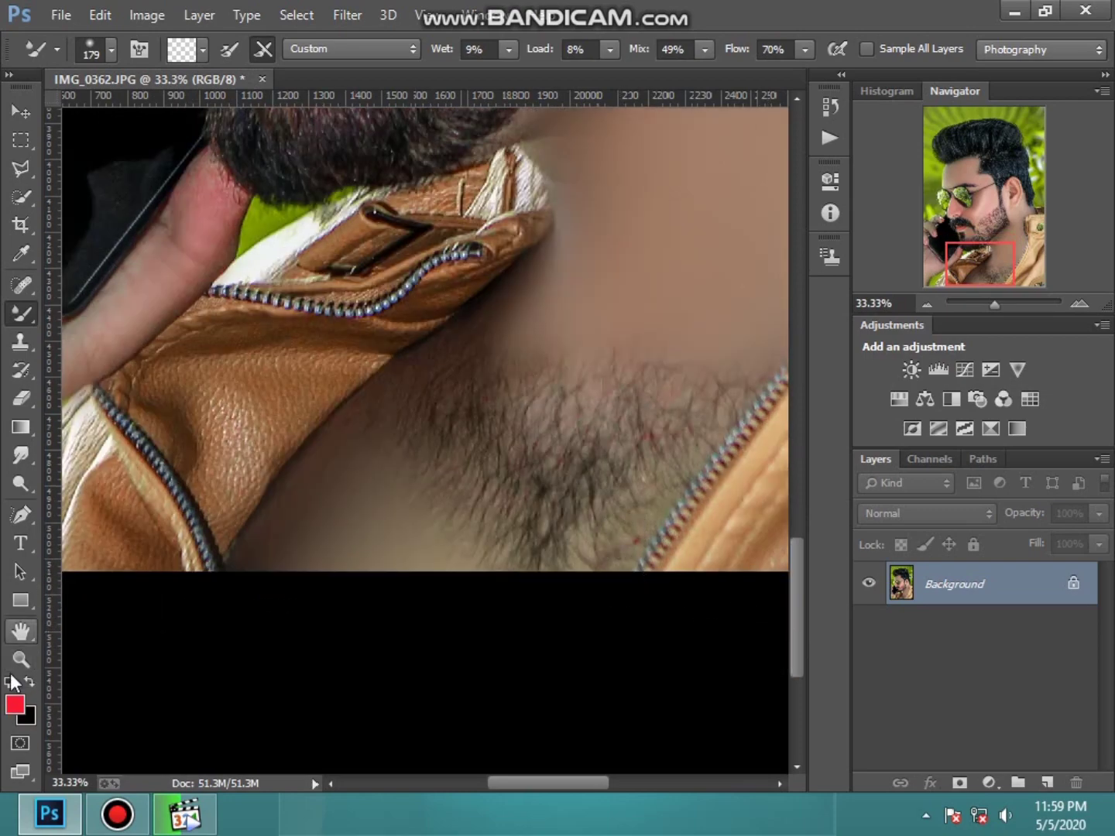
Step: Fit the photo on screen and duplicate the Background layer
key("z")
right_click(554, 465)
left_click(653, 485)
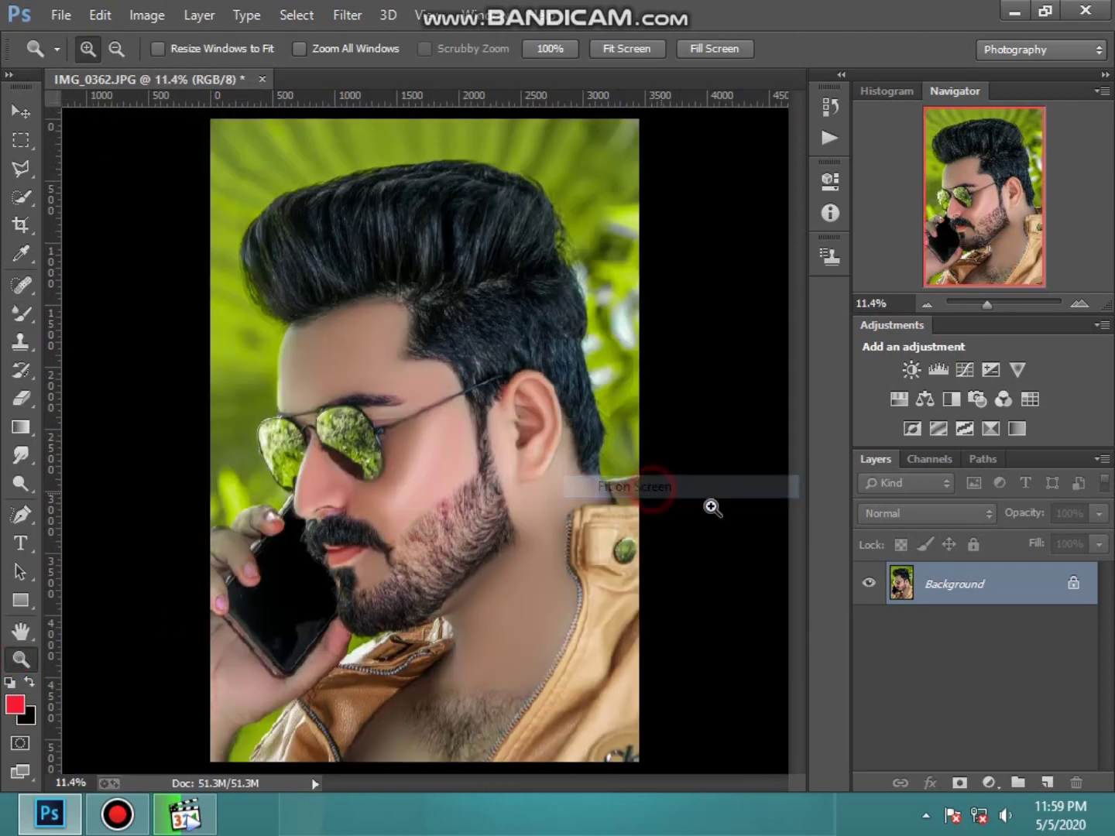
left_click_drag(1061, 746, 1047, 781)
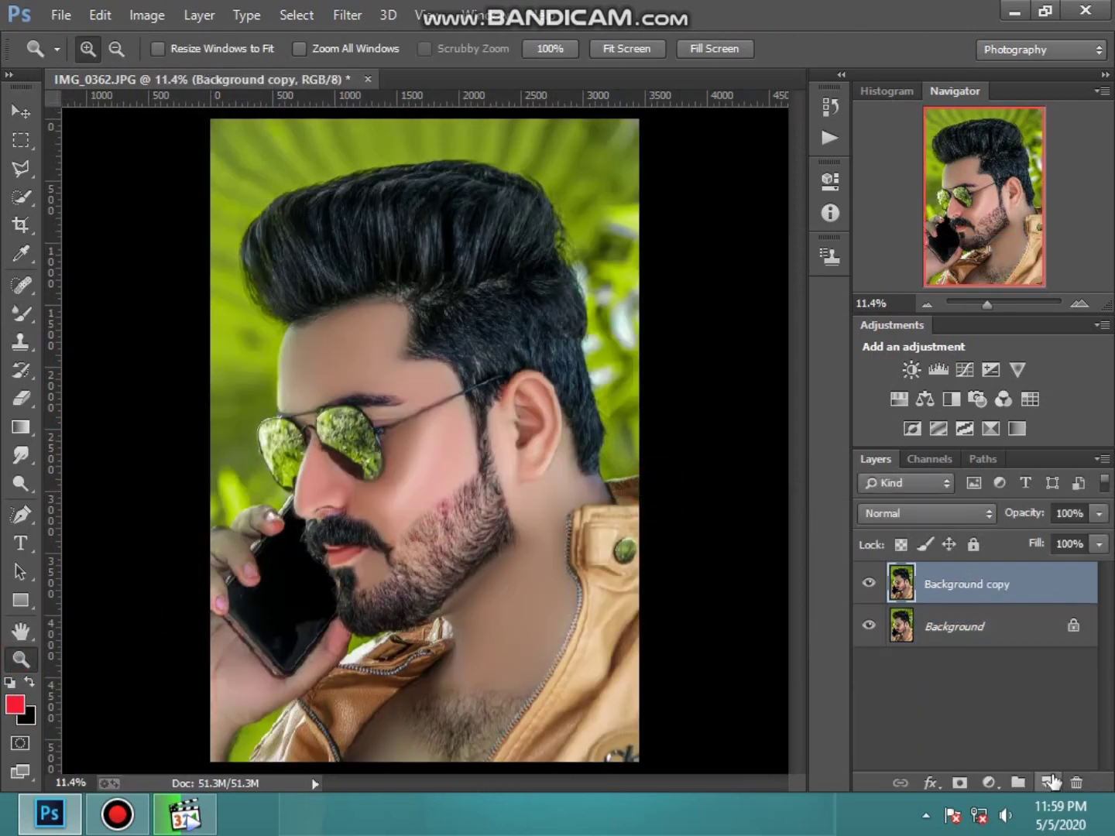
Step: In Camera Raw Filter, add a -42 post-crop vignette and lower Highlights to -34
left_click(347, 15)
left_click(423, 139)
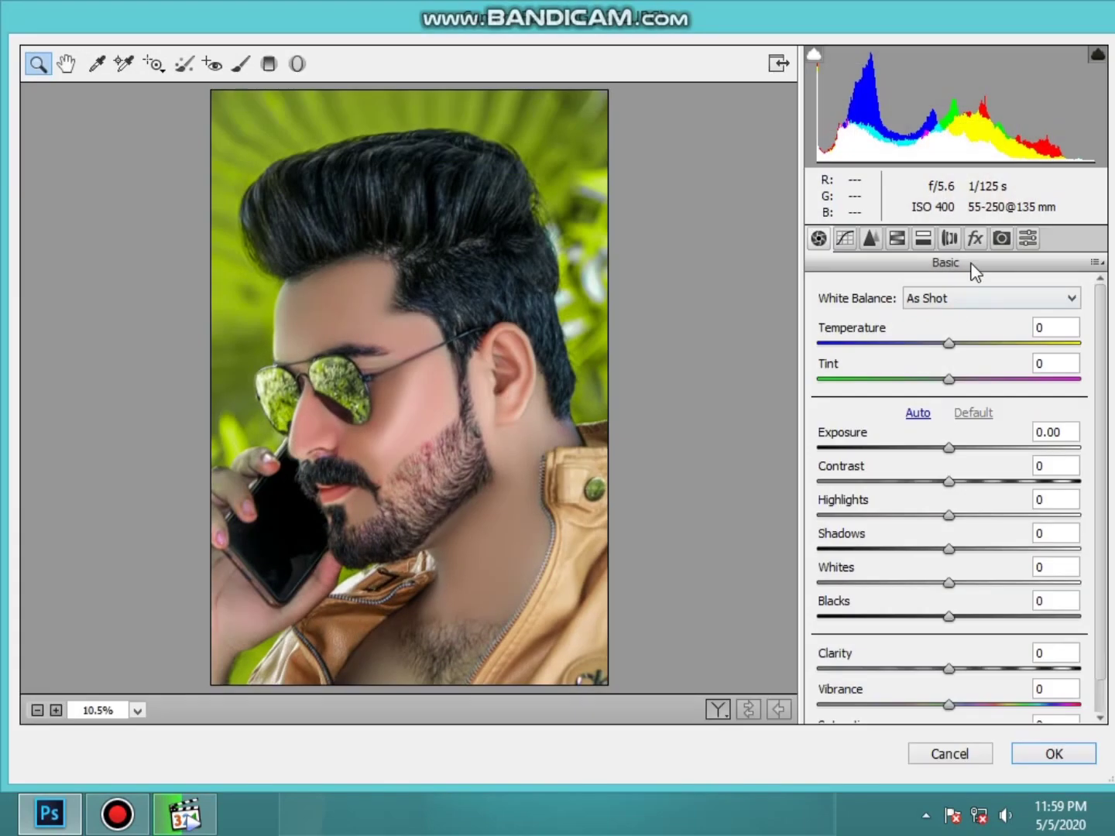
left_click(1002, 238)
left_click(976, 239)
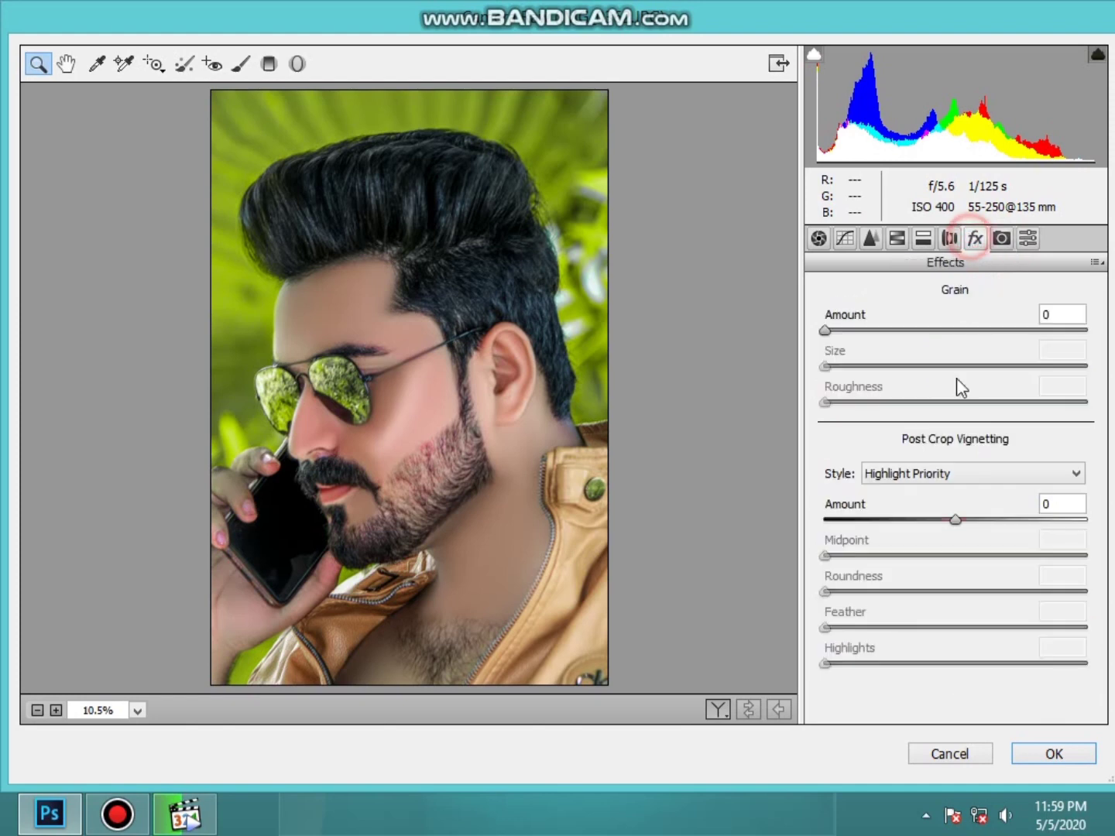
left_click_drag(952, 518, 904, 518)
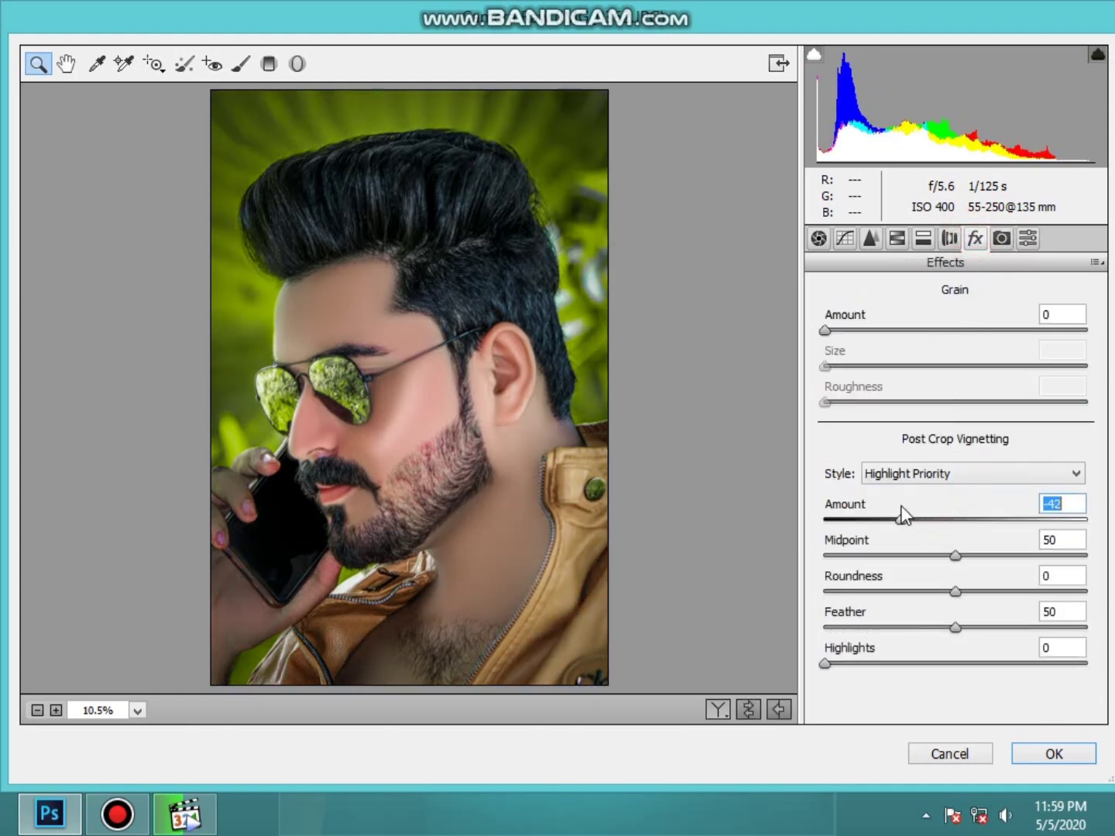
mouse_move(955, 555)
left_mouse_down()
mouse_move(989, 555)
mouse_move(943, 556)
left_mouse_up()
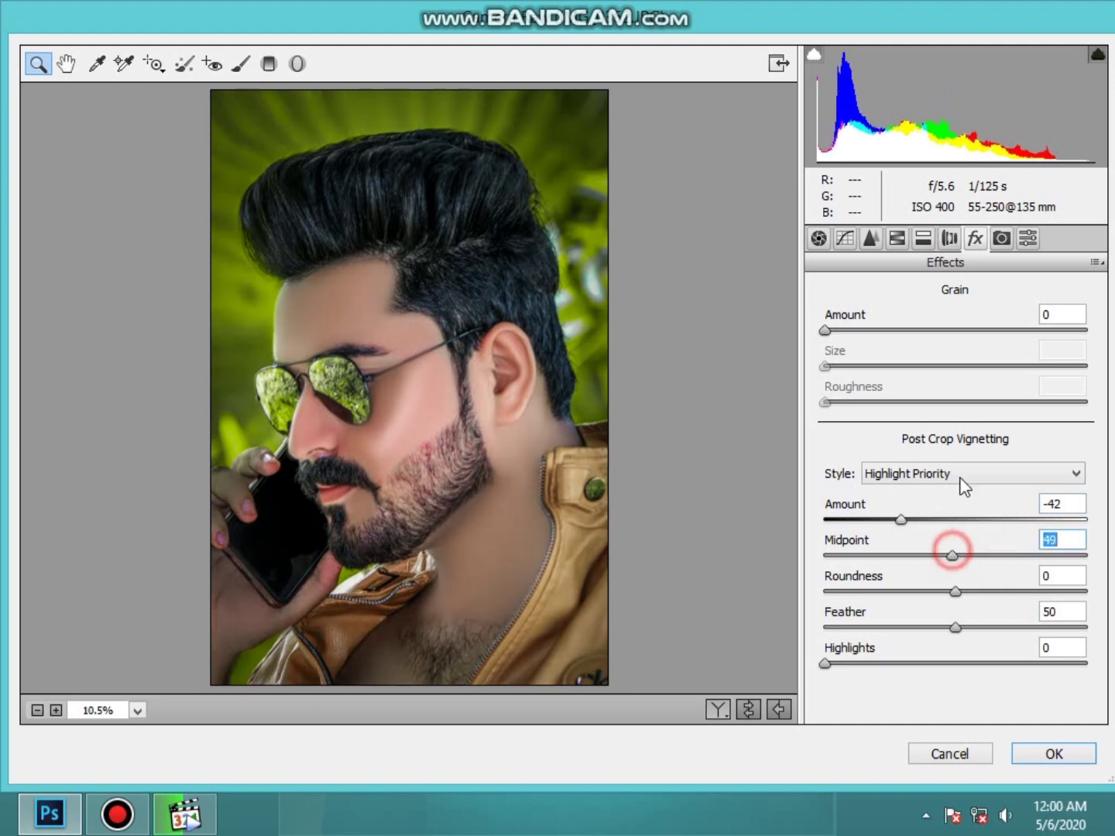
left_click(819, 238)
mouse_move(948, 515)
left_mouse_down()
mouse_move(906, 516)
mouse_move(973, 547)
mouse_move(958, 548)
mouse_move(948, 582)
mouse_move(972, 615)
mouse_move(888, 622)
mouse_move(964, 632)
mouse_move(984, 617)
left_mouse_up()
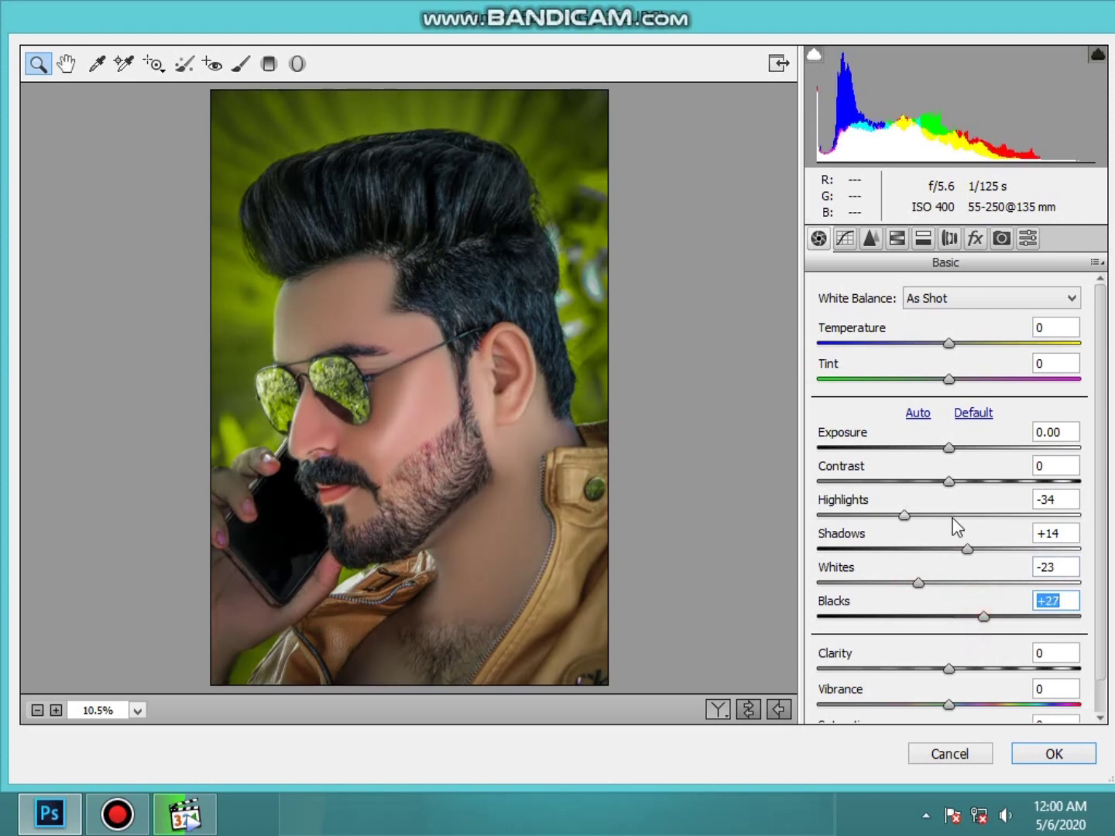
Step: Raise Whites to +13 and set Clarity slightly negative
left_click(961, 582)
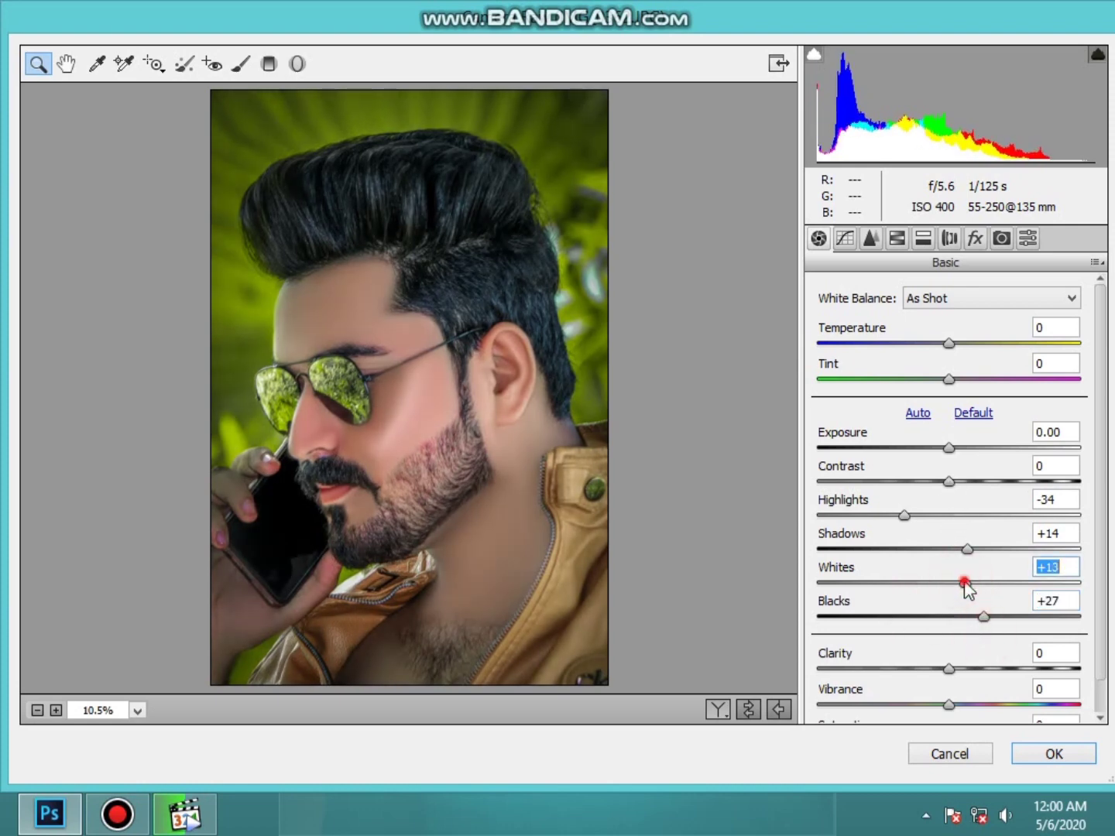
left_click(966, 667)
left_click_drag(962, 668, 944, 667)
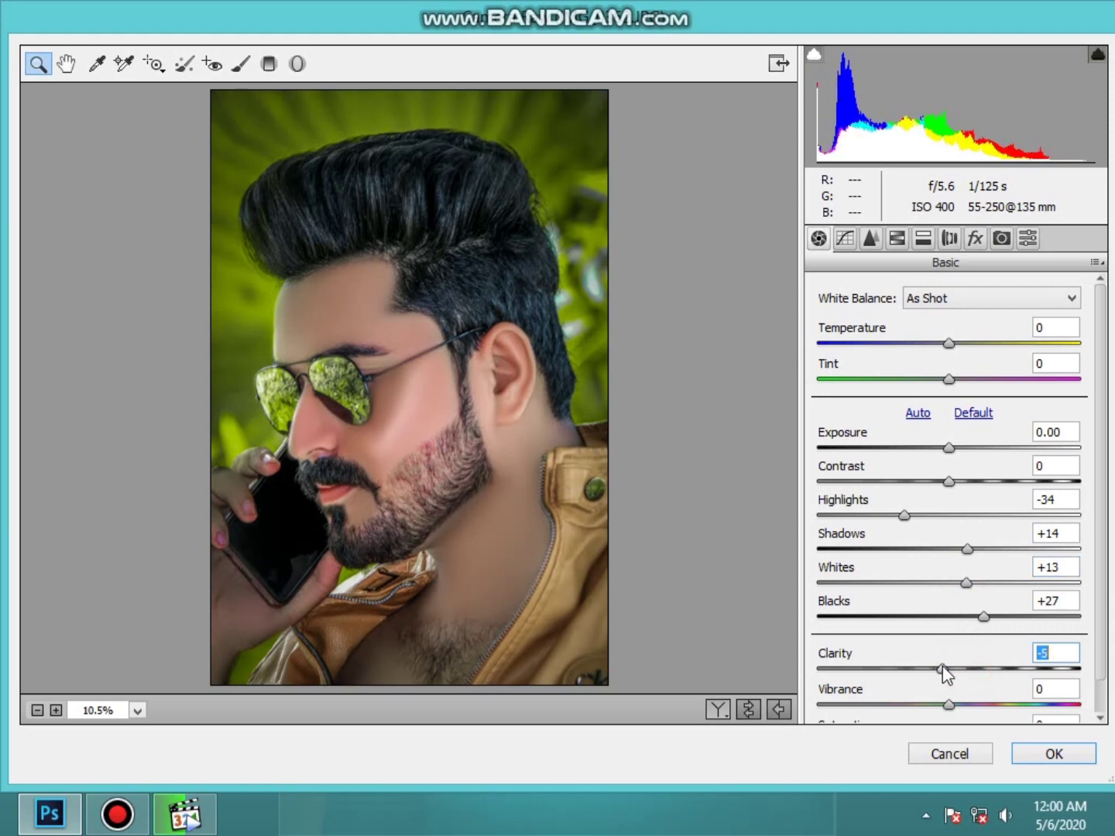
Step: Adjust HSL saturation: Oranges -18, Reds up, Yellows down, Greens maxed
left_click(896, 238)
left_click(898, 321)
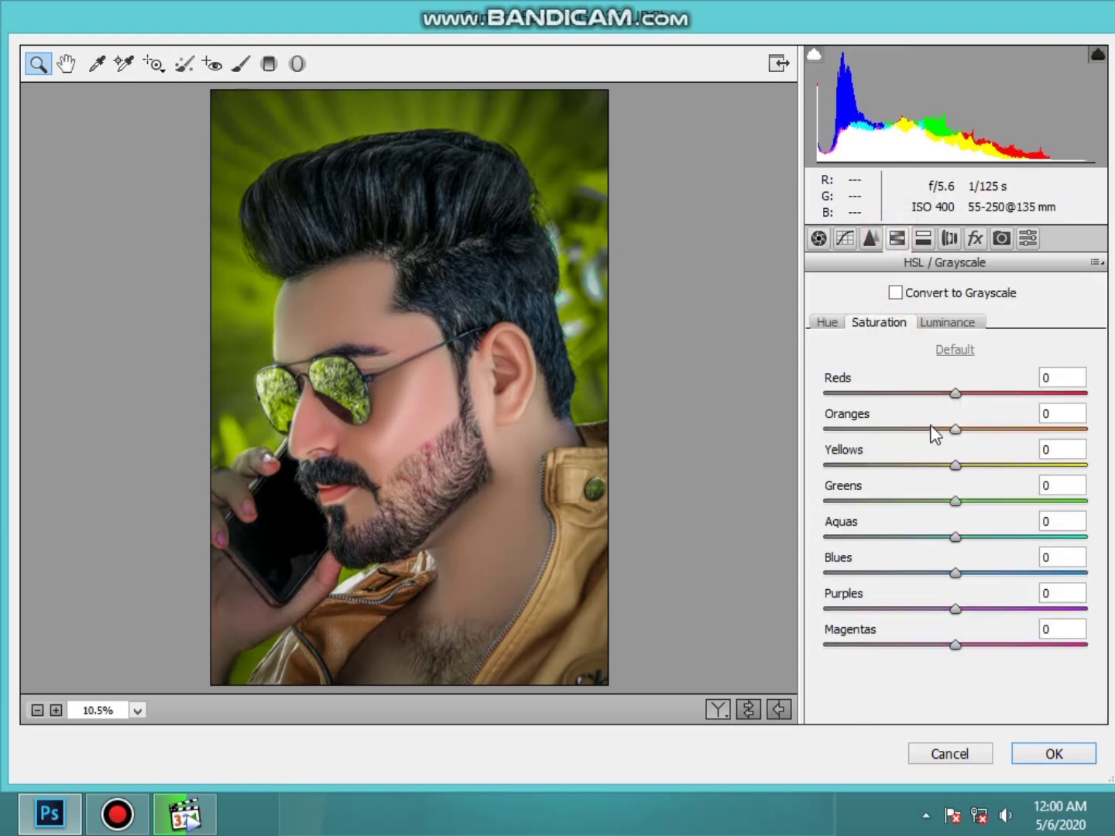
left_click(930, 429)
left_click_drag(954, 393, 995, 392)
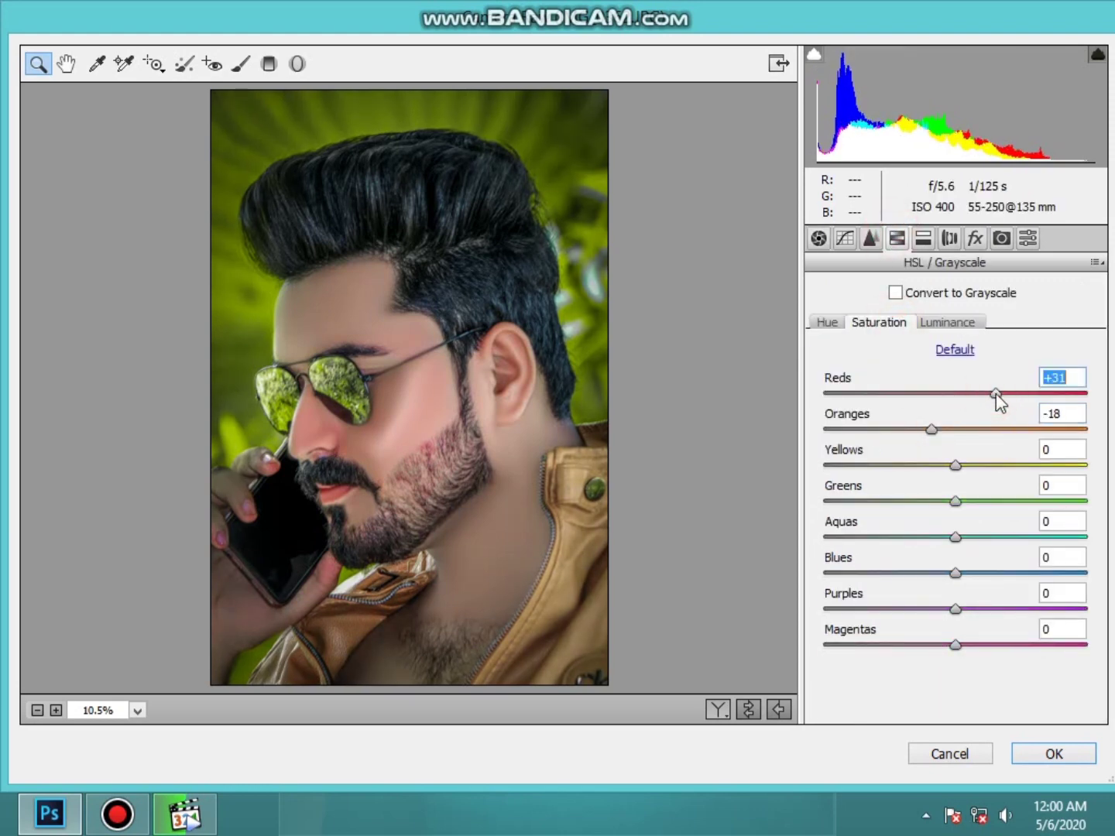
mouse_move(926, 466)
left_mouse_down()
mouse_move(910, 466)
mouse_move(1086, 500)
left_mouse_up()
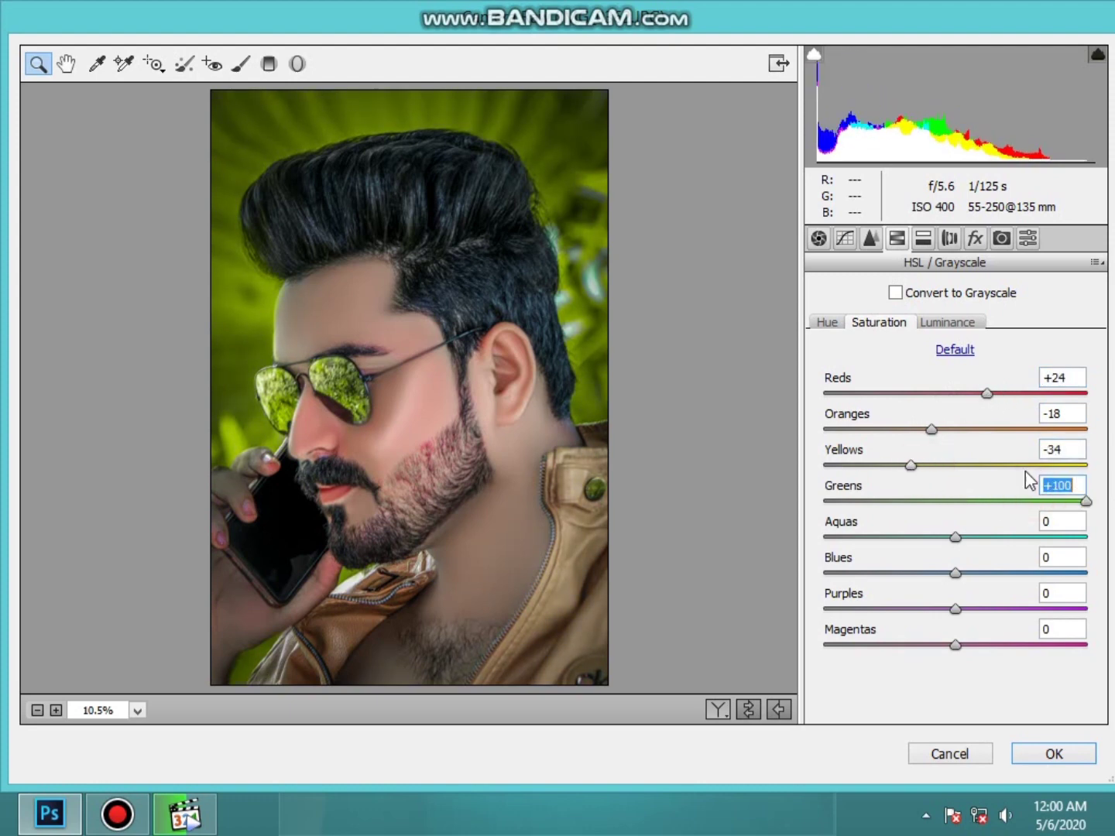
Step: Brighten Yellows to +18, shift green and yellow hues, and lift orange and red luminance
left_click(895, 469)
left_click(946, 323)
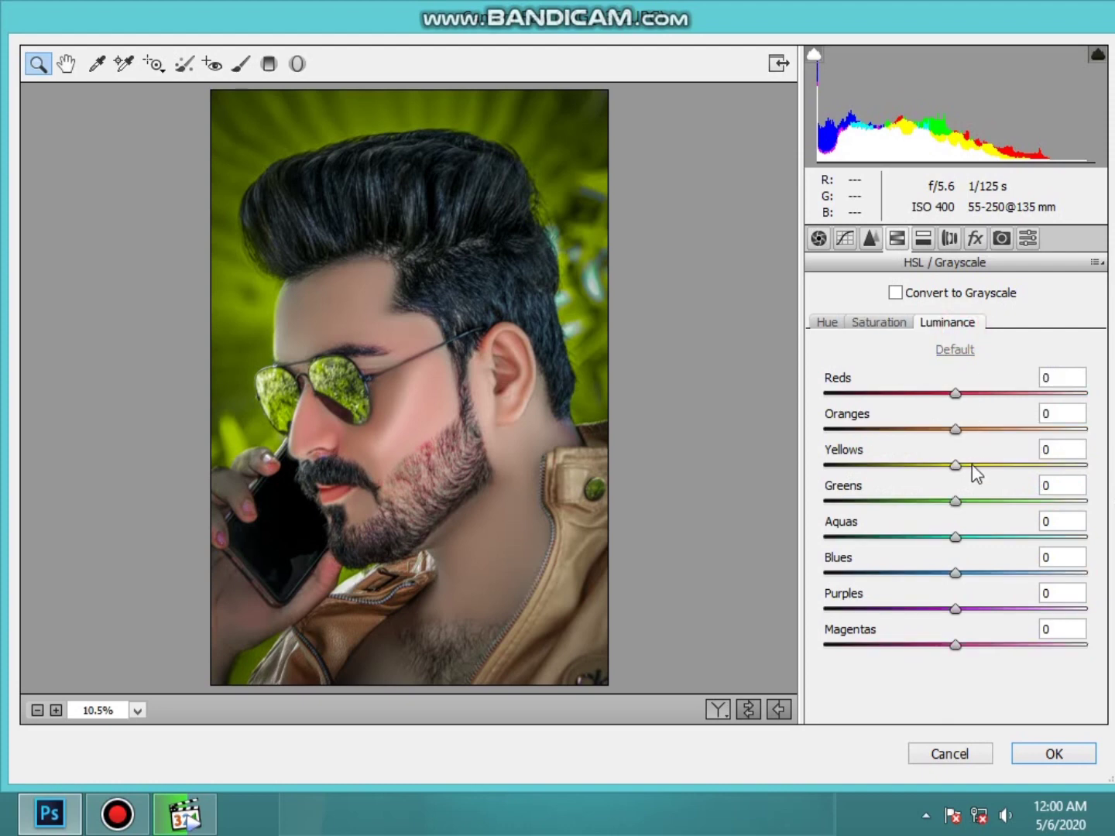
mouse_move(972, 466)
left_mouse_down()
mouse_move(987, 463)
mouse_move(973, 500)
mouse_move(824, 501)
mouse_move(894, 501)
left_mouse_up()
left_click(879, 323)
left_click(826, 323)
mouse_move(958, 465)
left_mouse_down()
mouse_move(1056, 466)
mouse_move(885, 478)
mouse_move(941, 480)
mouse_move(953, 506)
mouse_move(985, 511)
left_mouse_up()
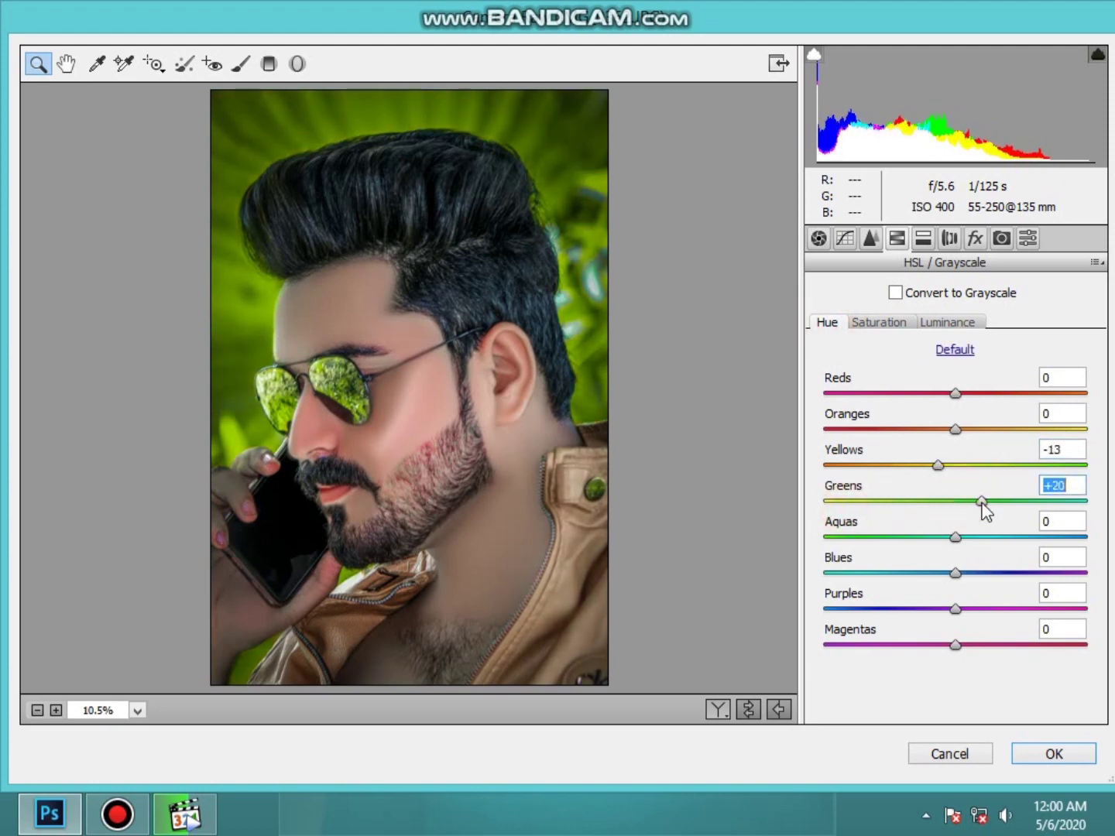
left_click(948, 324)
mouse_move(956, 428)
left_mouse_down()
mouse_move(968, 430)
mouse_move(967, 394)
left_mouse_up()
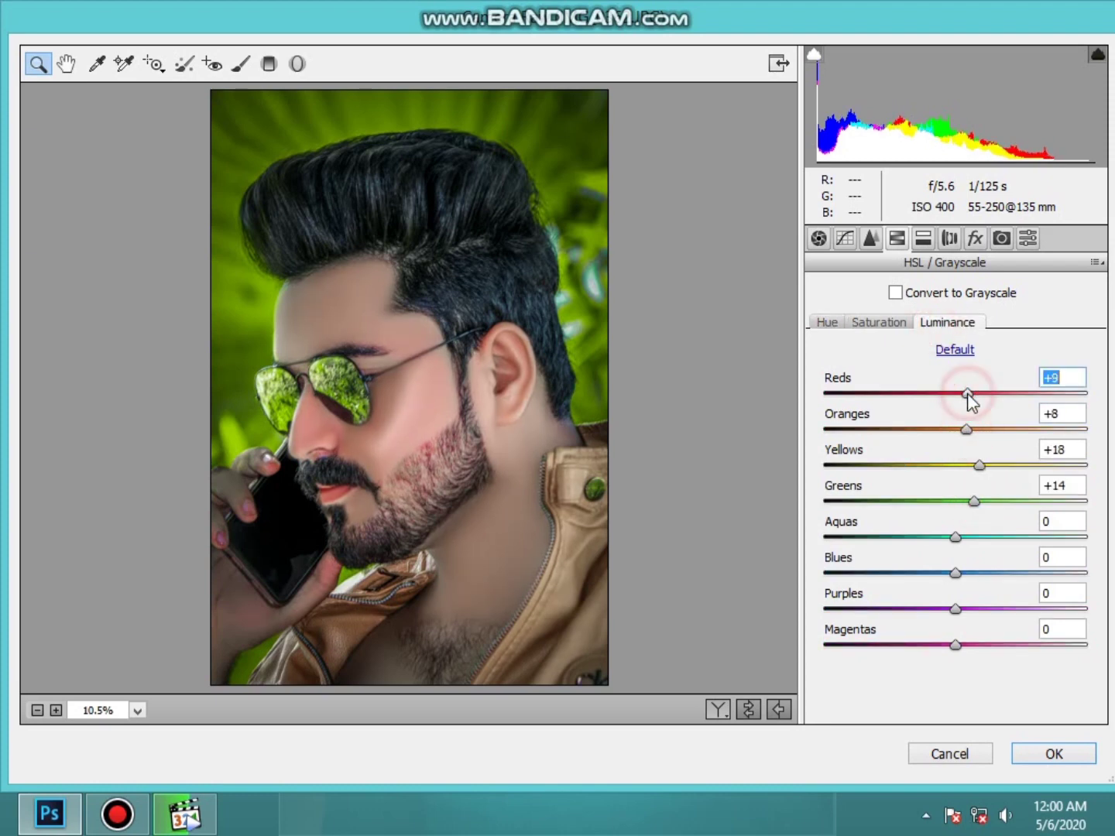
Step: Set Blue Primary Hue -8 and Saturation +13, then apply the Camera Raw grade
left_click(976, 240)
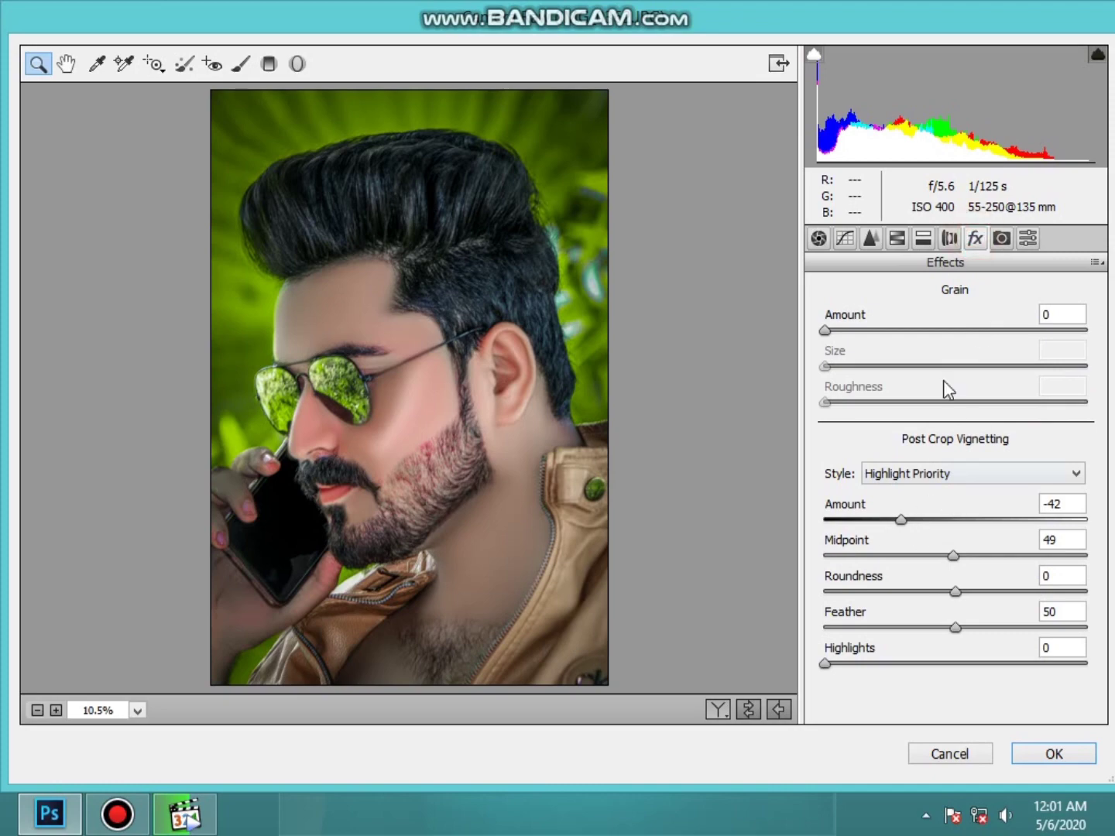
left_click(1000, 239)
left_click_drag(955, 680, 973, 683)
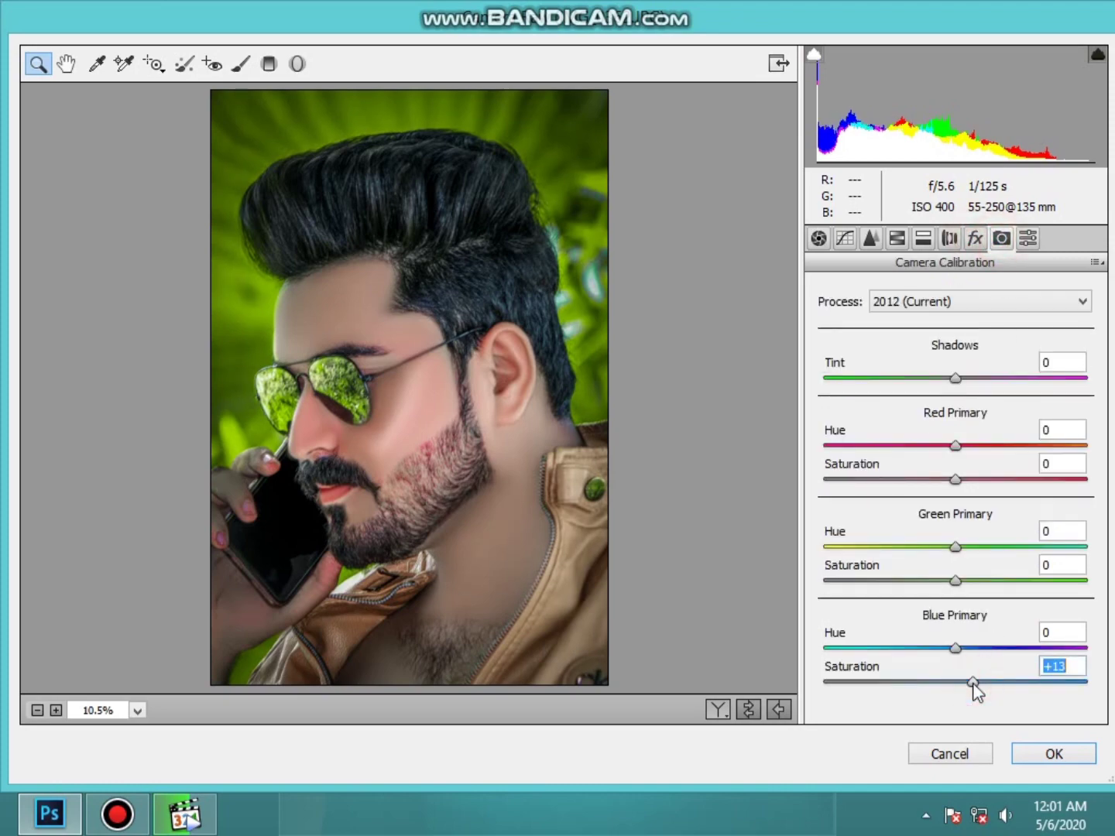
left_click(944, 647)
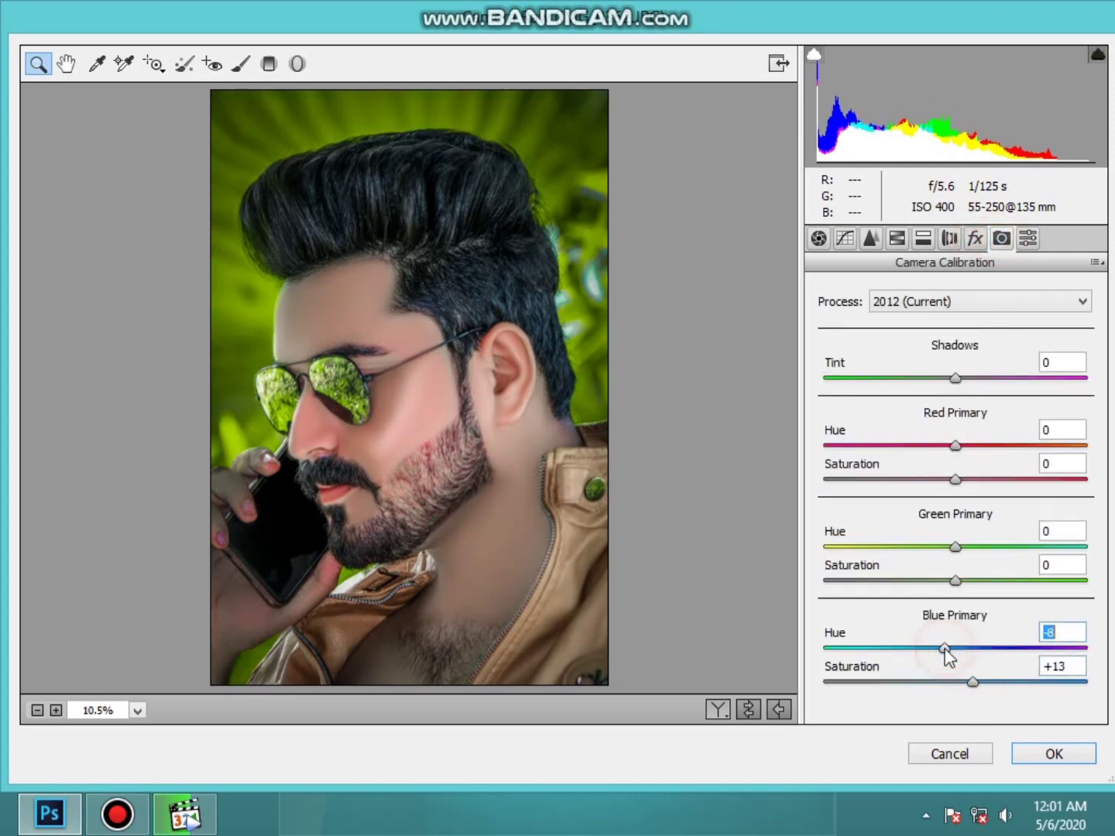
left_click(1052, 756)
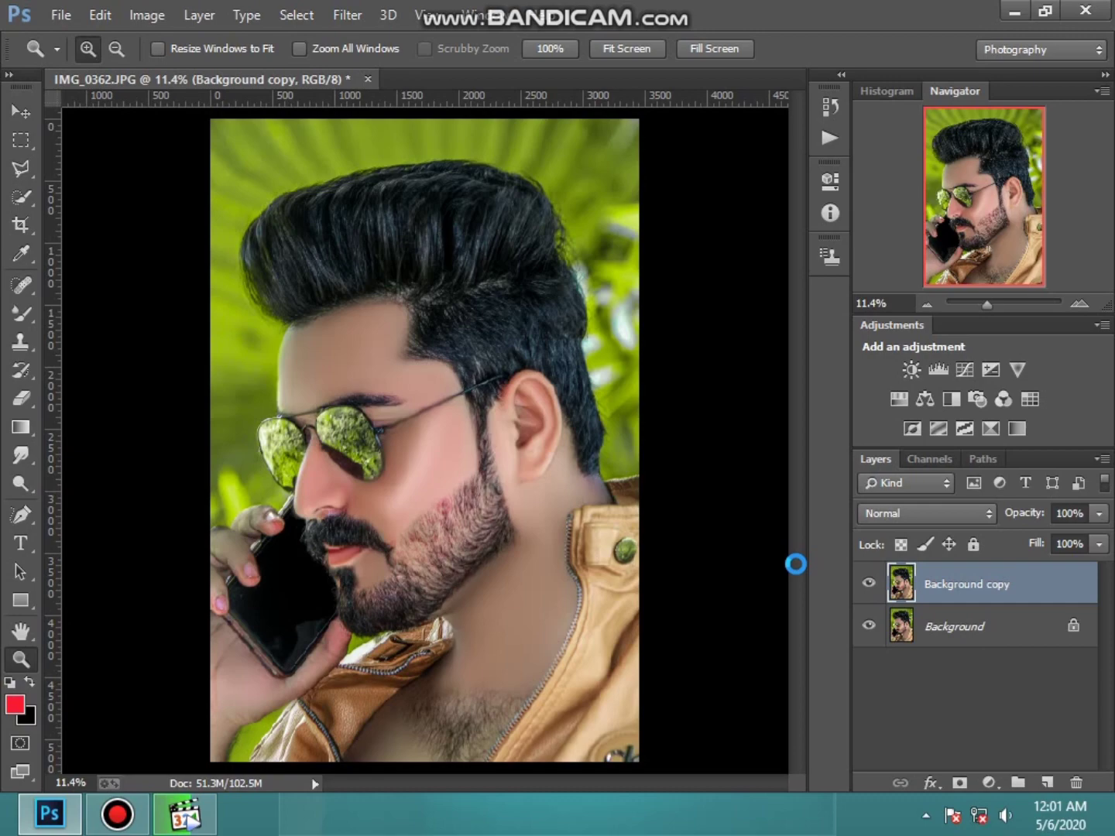
Step: Compare the graded copy with the original, then flatten into one Background layer
left_click(381, 288)
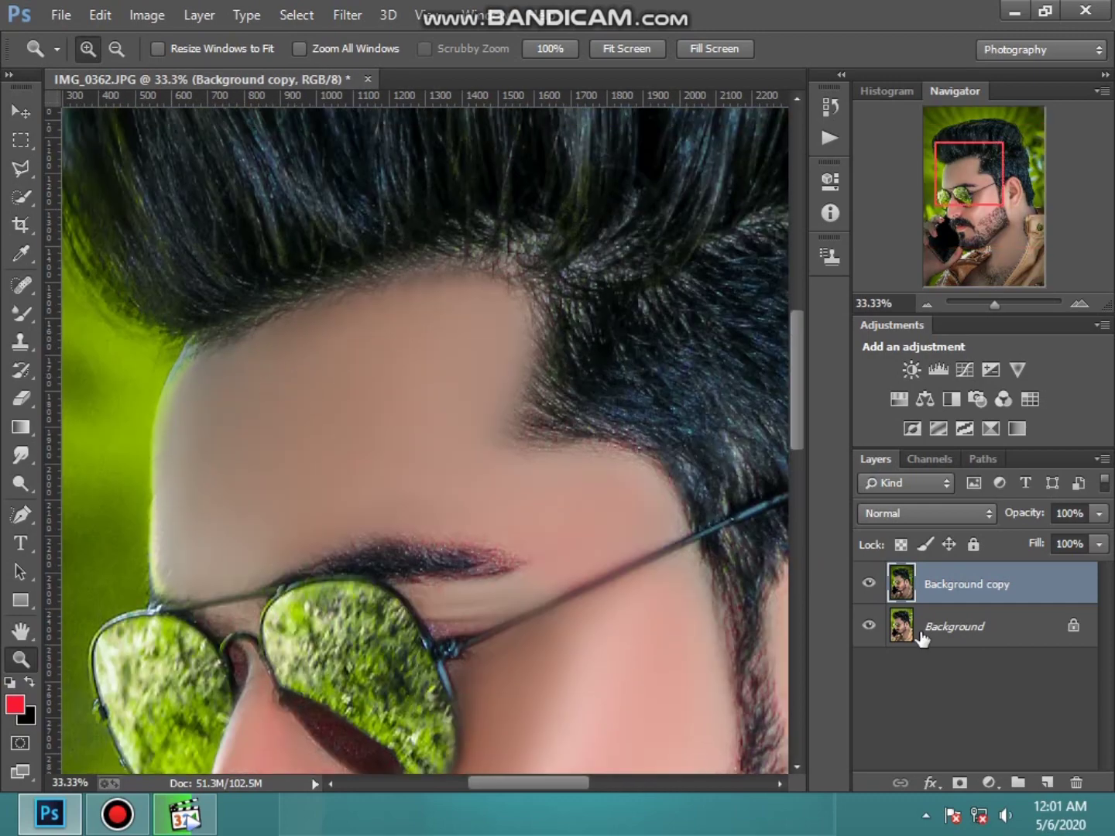
left_click(865, 587)
right_click(432, 467)
left_click(508, 480)
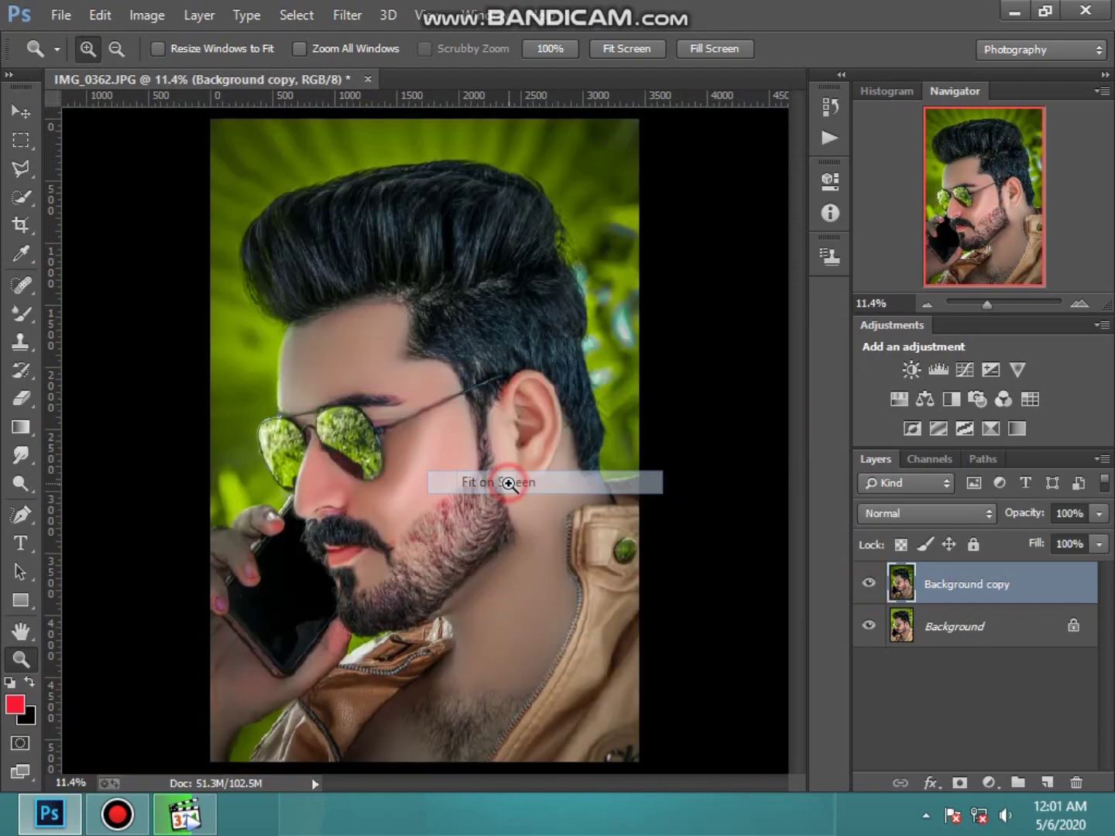
left_click(866, 586)
left_click(865, 586)
left_click(866, 586)
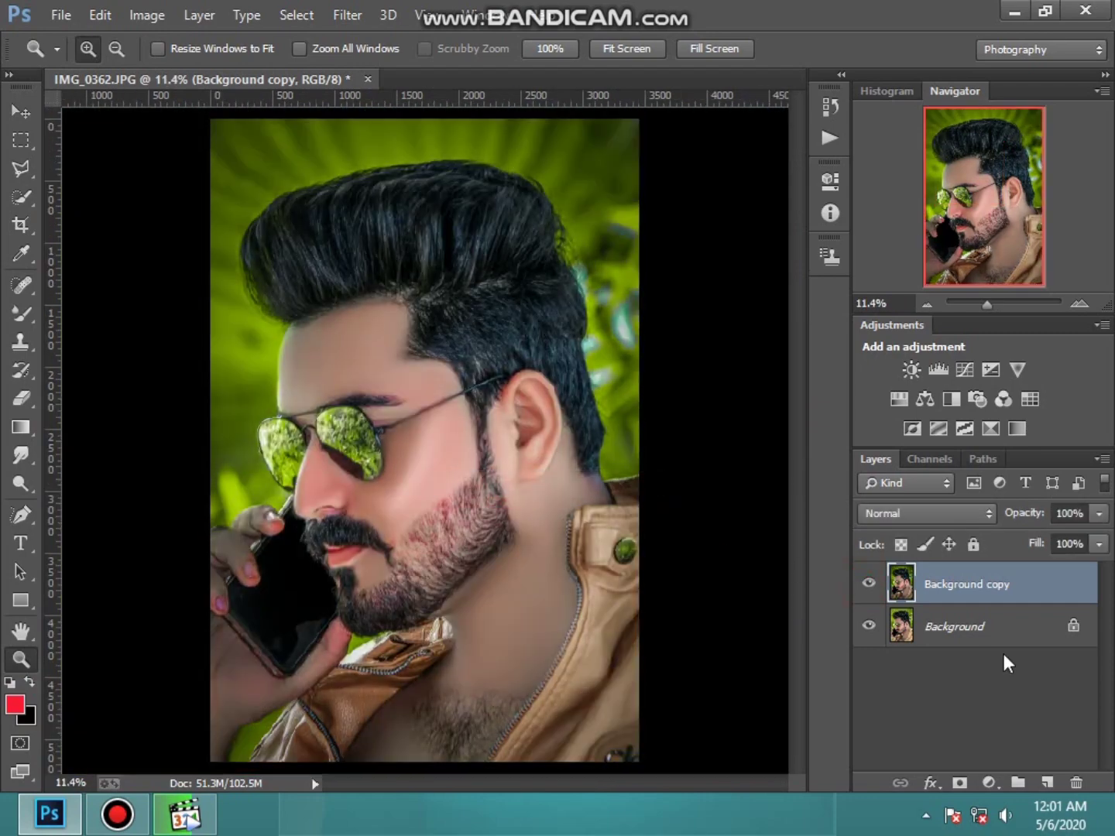
right_click(1007, 664)
left_click(1033, 537)
Step: Zoom on the forehead and smooth its left side with a 301 px Mixer Brush
left_click(300, 364)
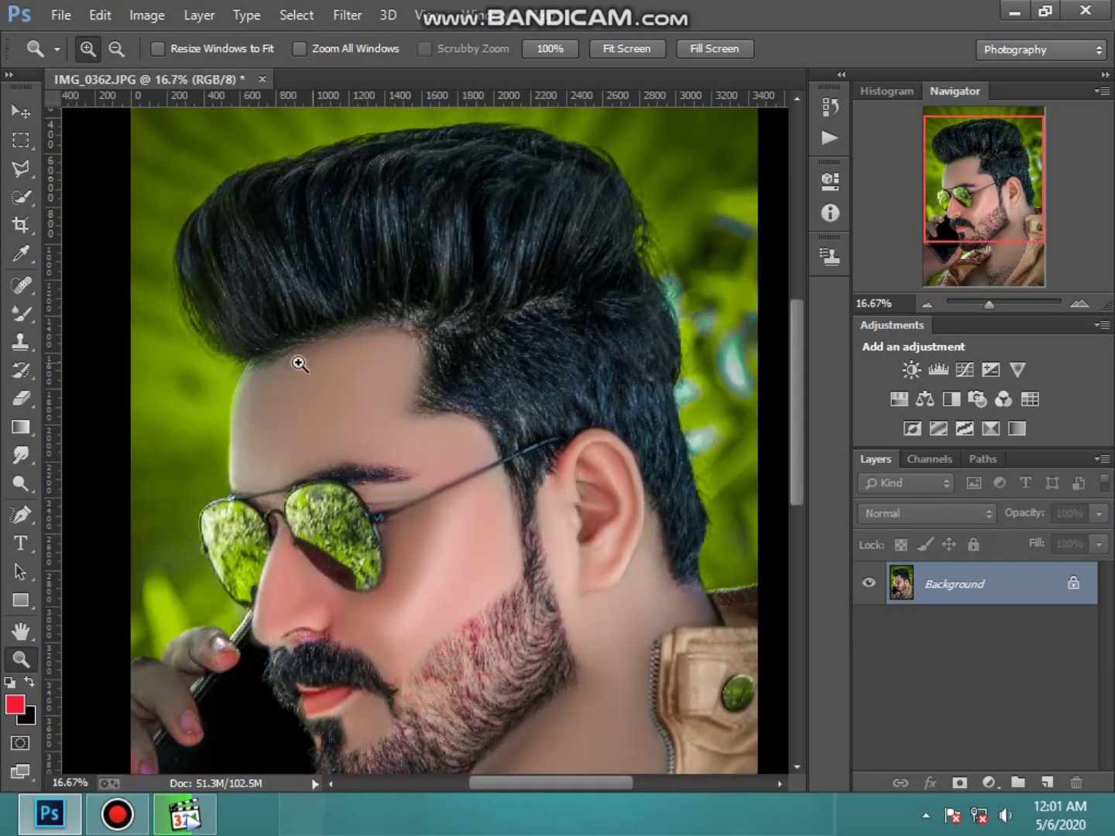
left_click(268, 384)
scroll(264, 401, "down", 3)
left_click(21, 314)
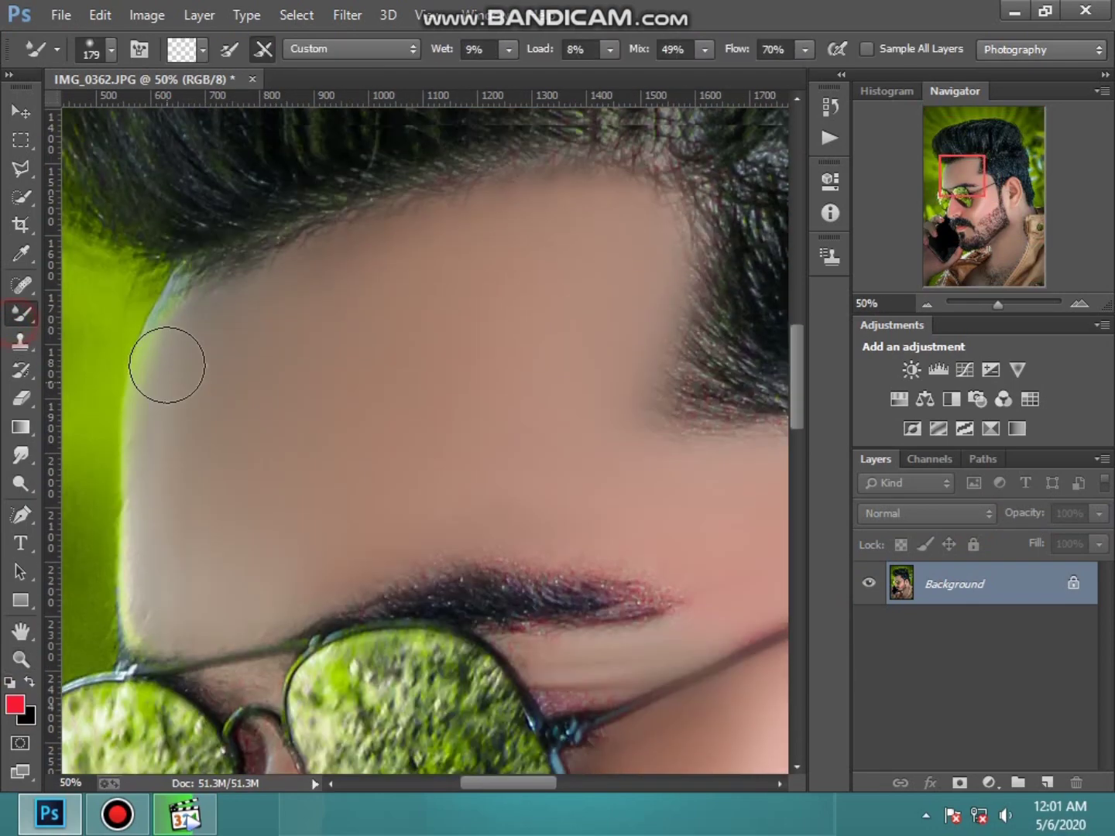
right_click(187, 366)
left_click_drag(324, 390, 400, 390)
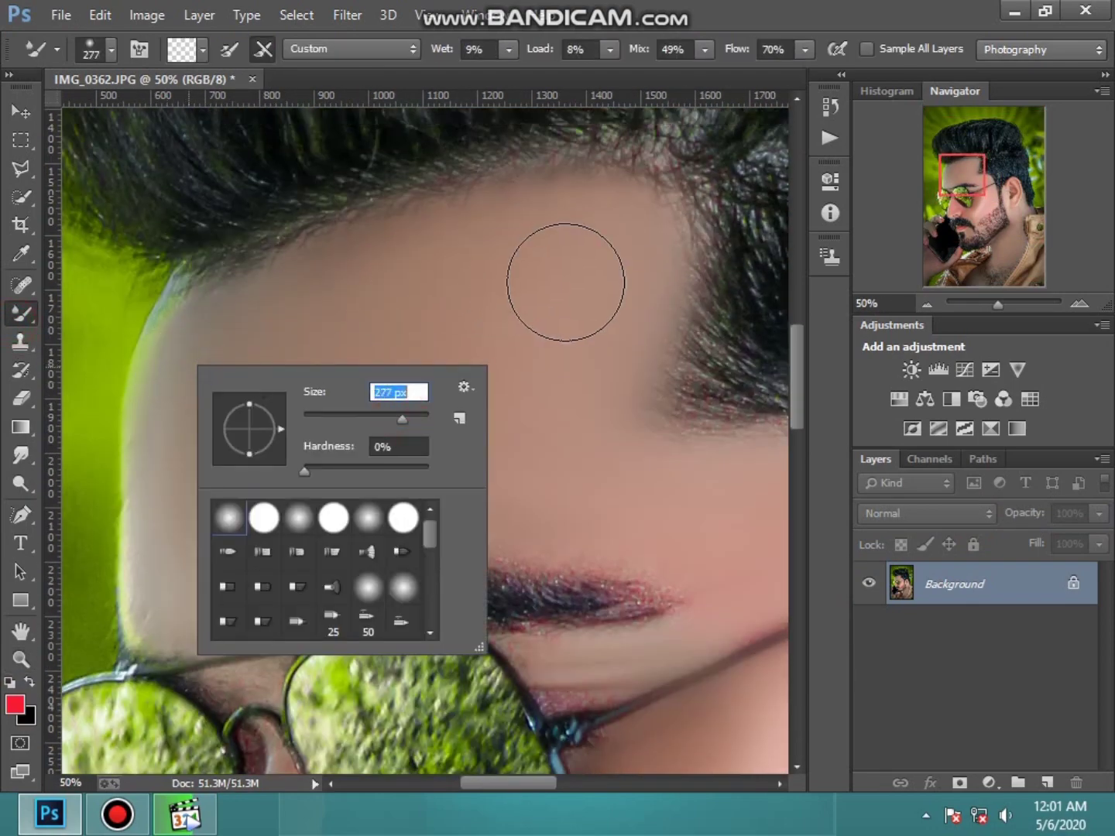
type("301")
key("Return")
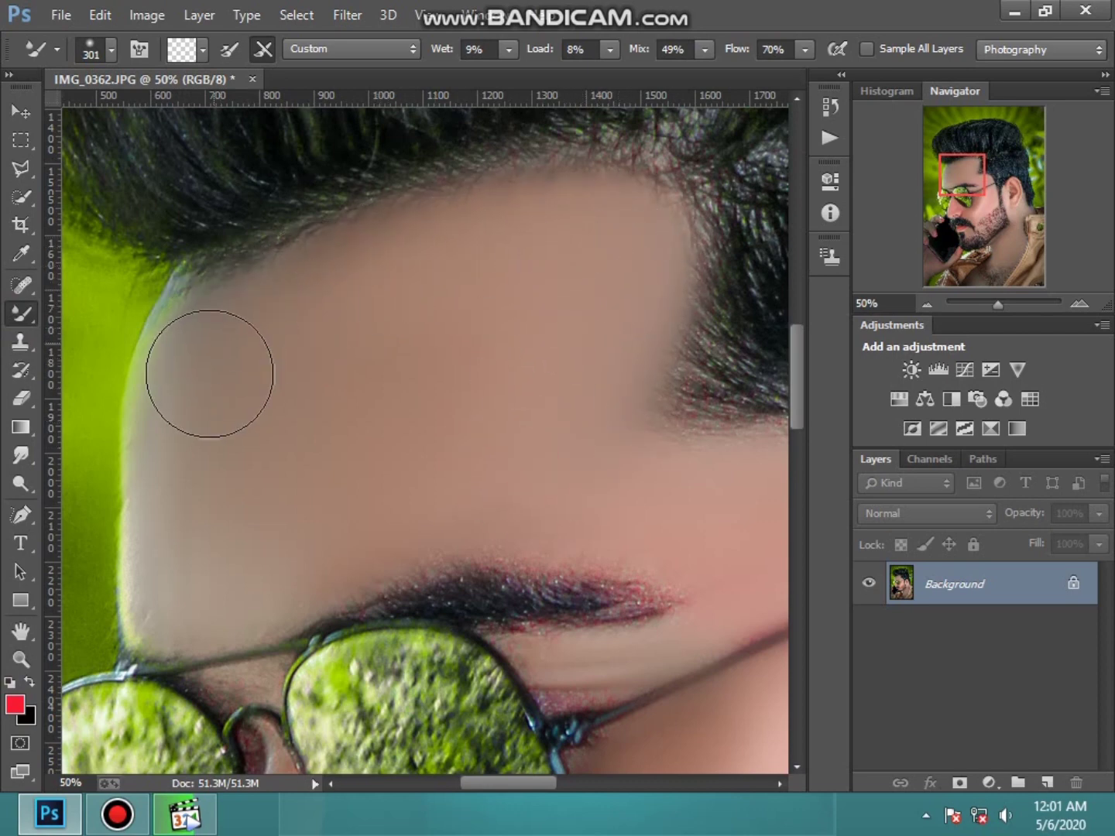
mouse_move(209, 374)
left_mouse_down()
mouse_move(293, 540)
mouse_move(512, 456)
mouse_move(622, 505)
mouse_move(551, 423)
left_mouse_up()
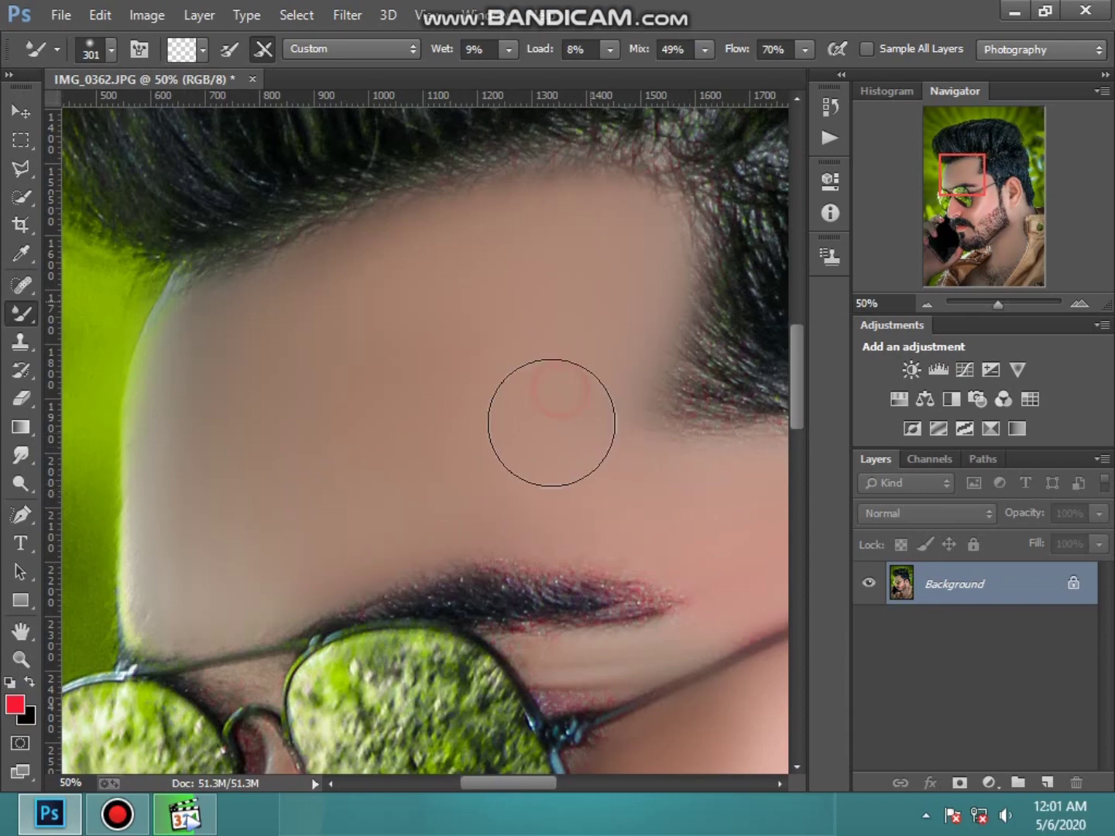
Step: Continue blending the forehead and upper face skin
scroll(552, 423, "down", 3)
left_click_drag(485, 783, 514, 785)
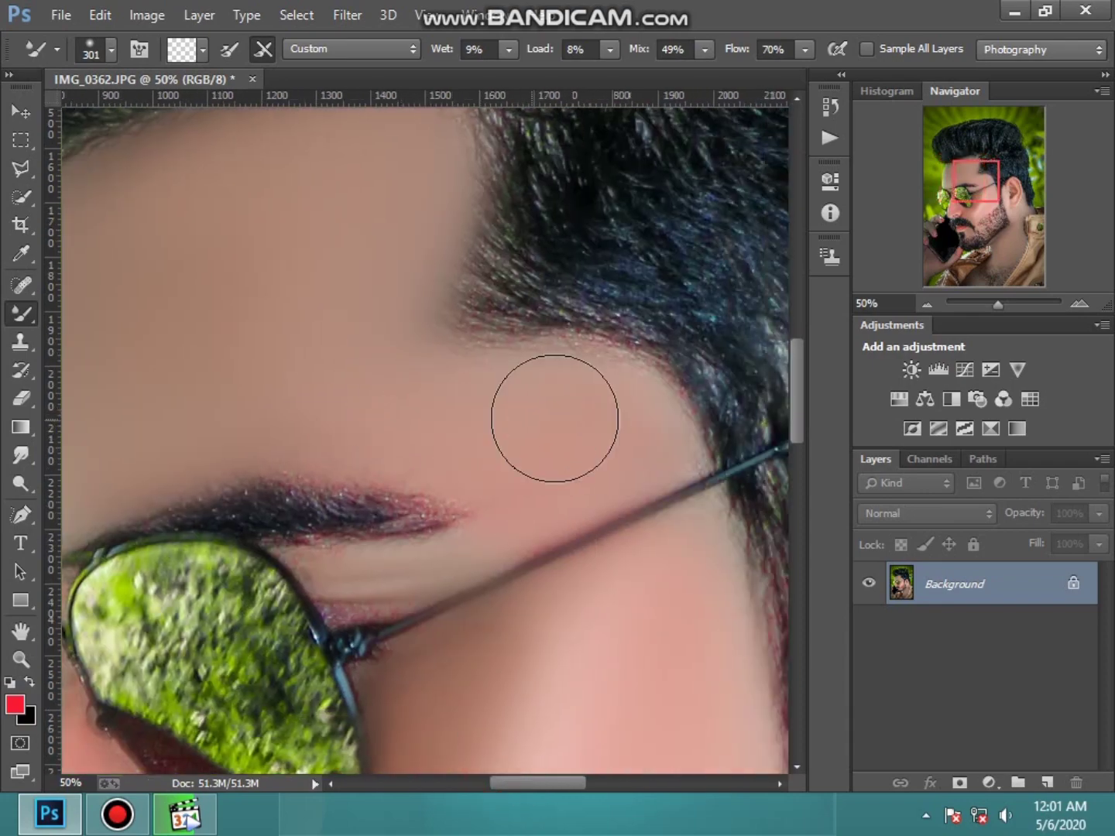
scroll(573, 445, "down", 5)
left_click_drag(666, 459, 679, 422)
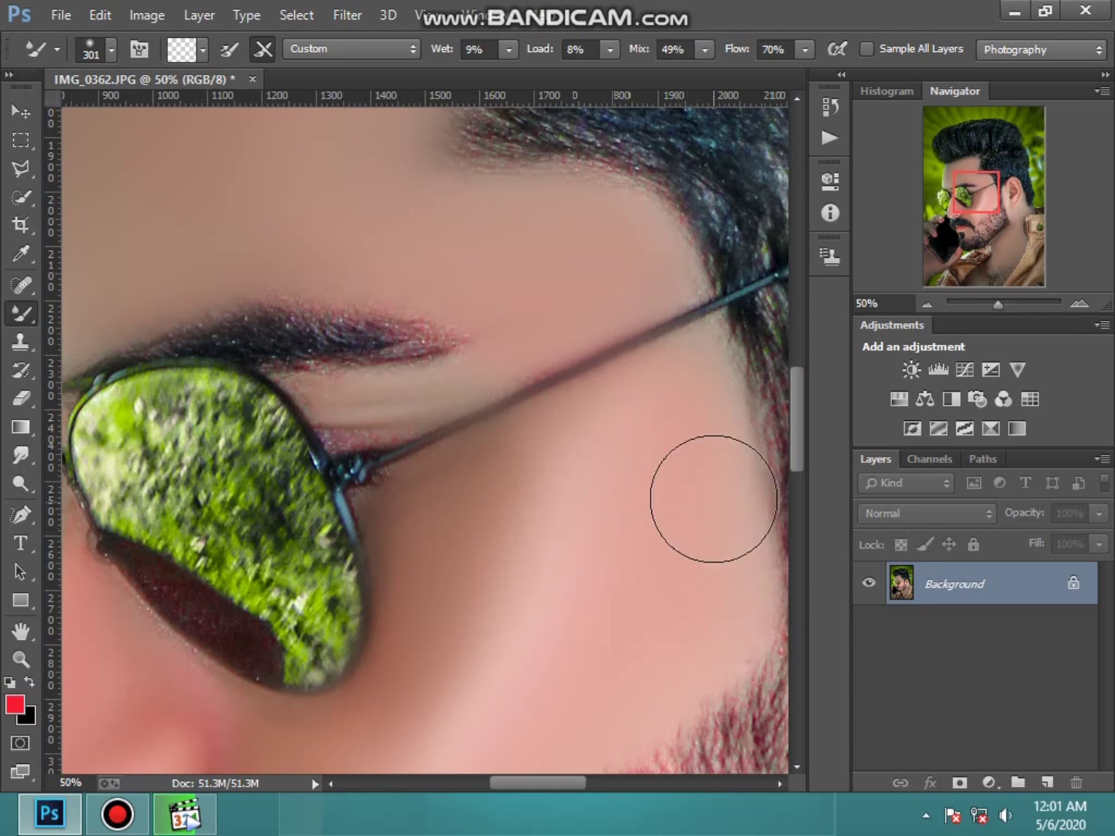
scroll(713, 498, "down", 5)
left_click_drag(685, 351, 697, 418)
left_click_drag(582, 448, 583, 493)
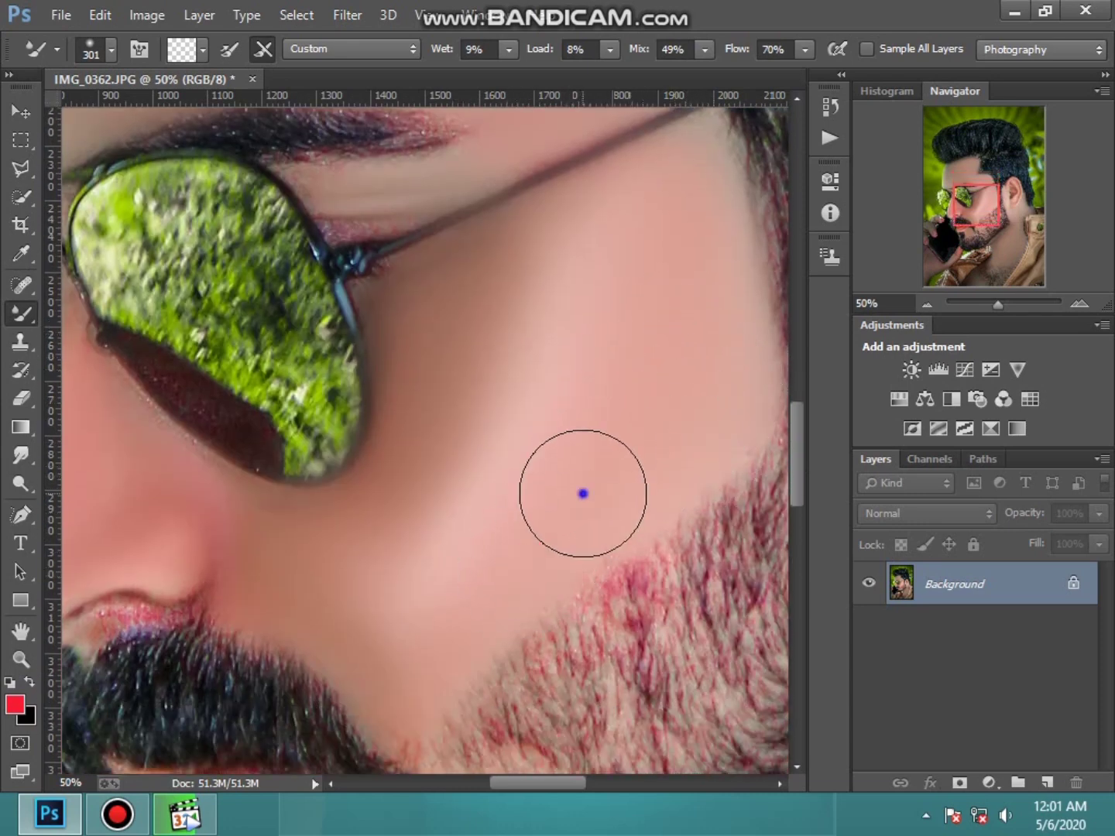
Step: Shrink the Mixer Brush and smooth the cheek below the sunglasses toward the nose
right_click(582, 493)
type("85")
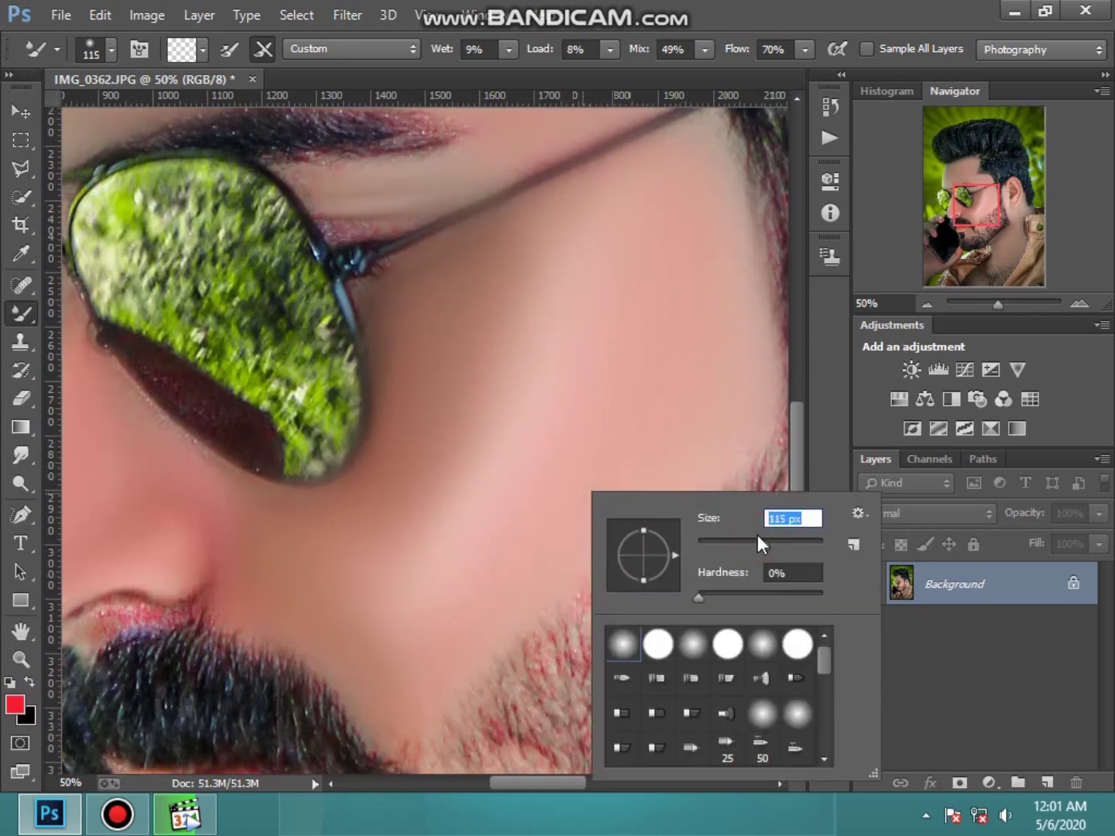
key("Return")
left_click_drag(403, 378, 394, 463)
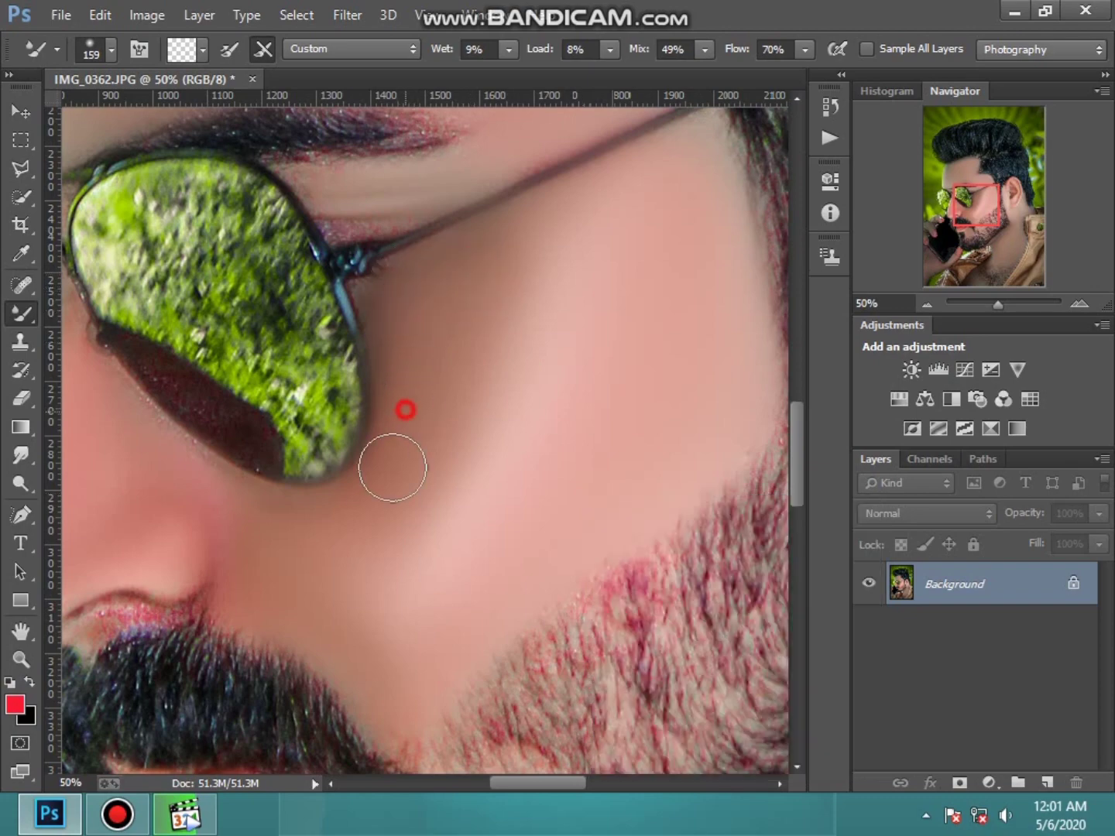
left_click_drag(186, 480, 218, 502)
left_click_drag(241, 558, 273, 599)
scroll(309, 533, "down", 3)
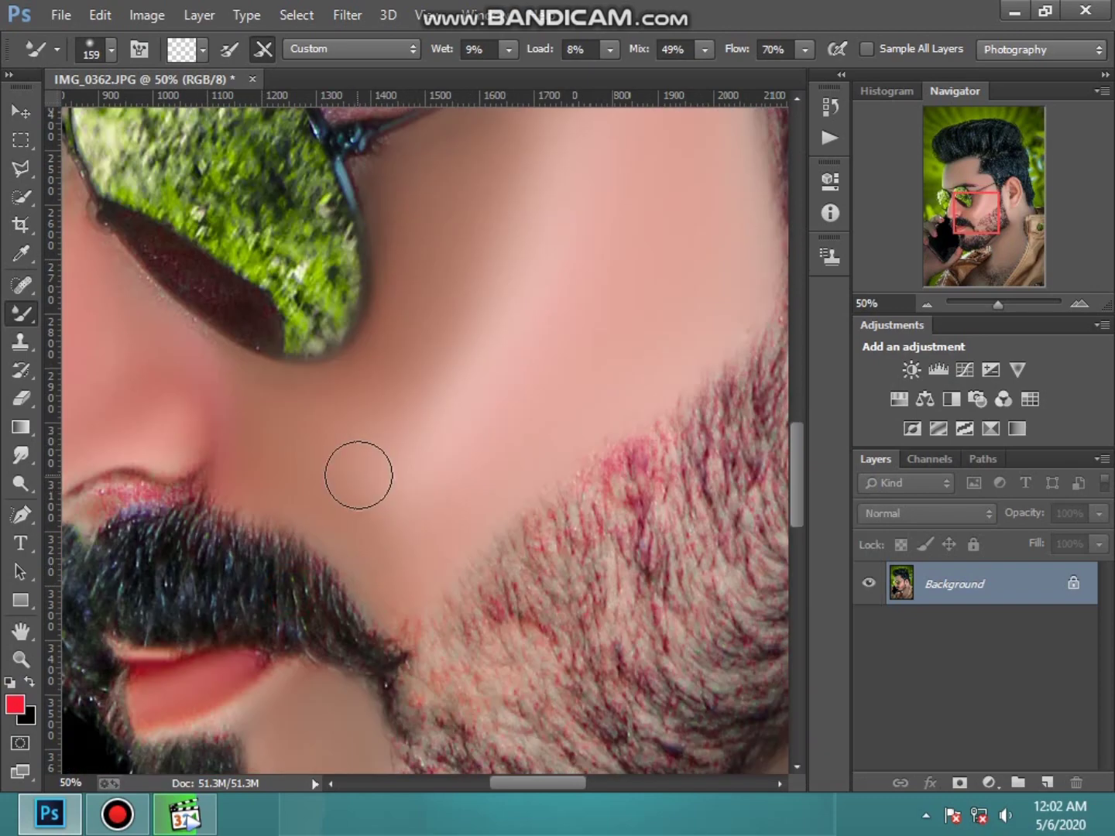
left_click(387, 590)
left_click(436, 545)
scroll(179, 473, "down", 2)
scroll(178, 473, "right", 2)
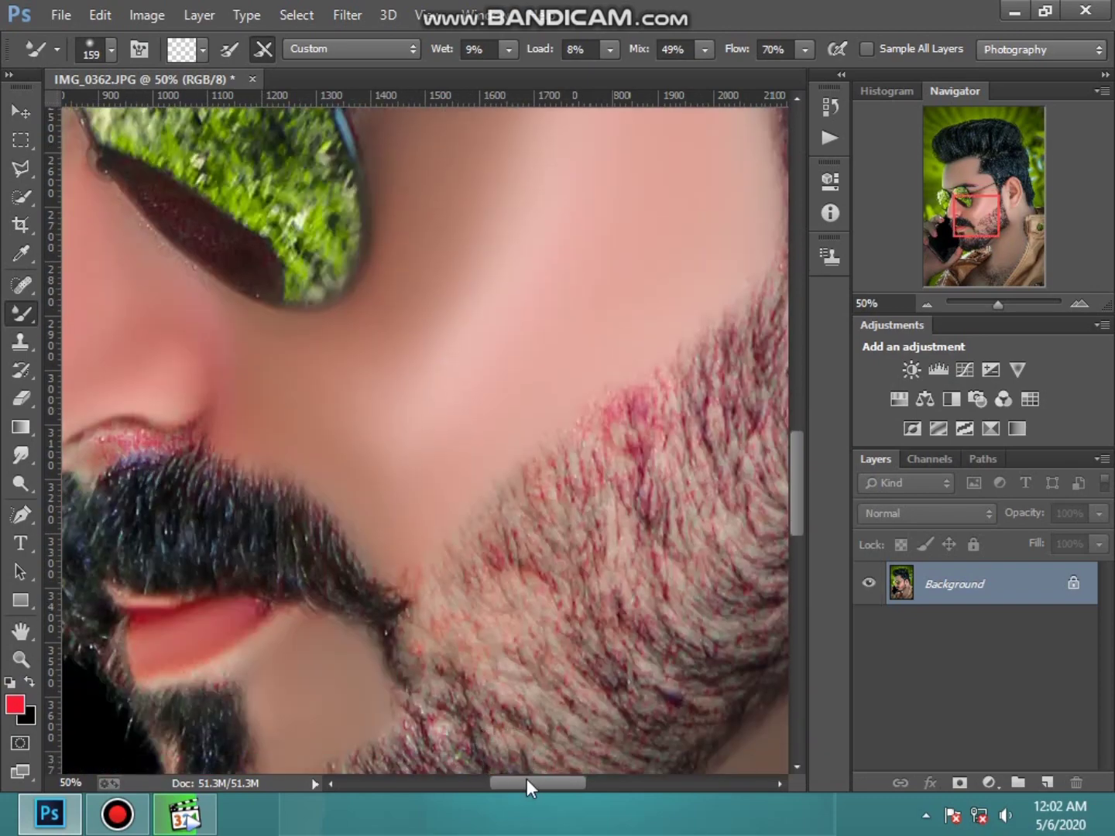
scroll(179, 473, "down", 1)
left_click(21, 168)
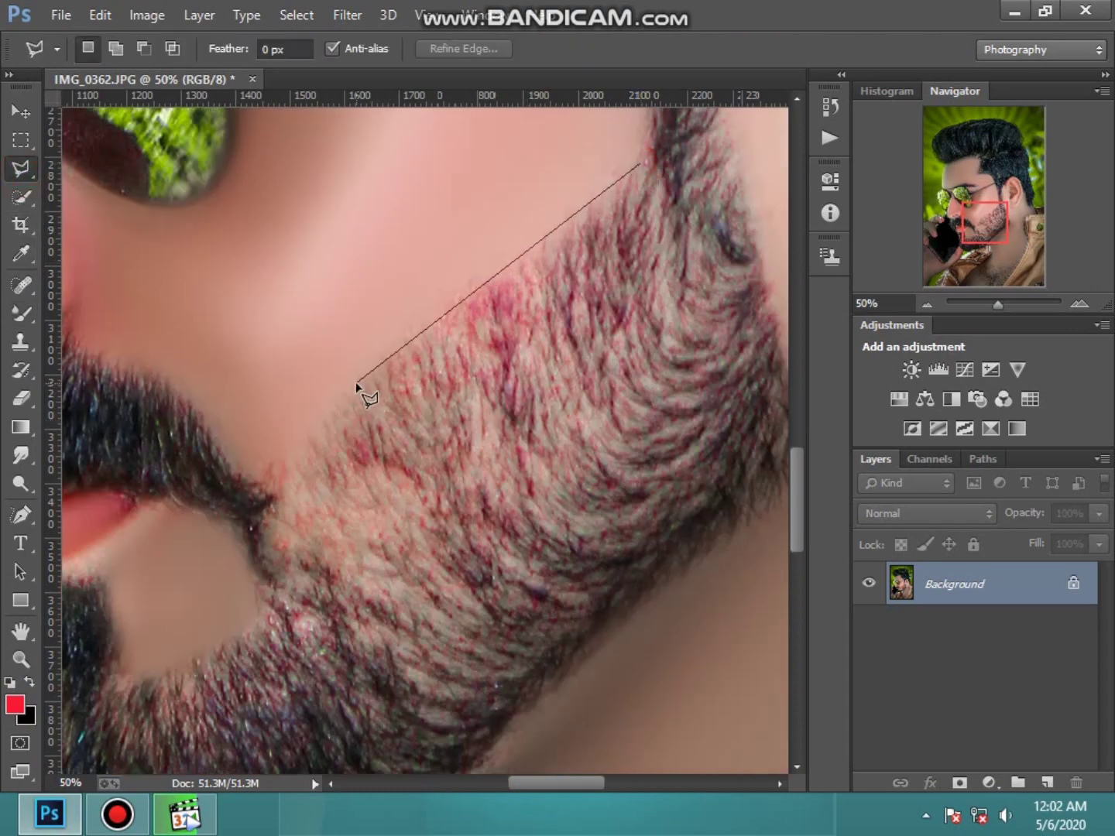
Step: Select the cheek above the beard and blend the skin inside the selection
left_click(282, 462)
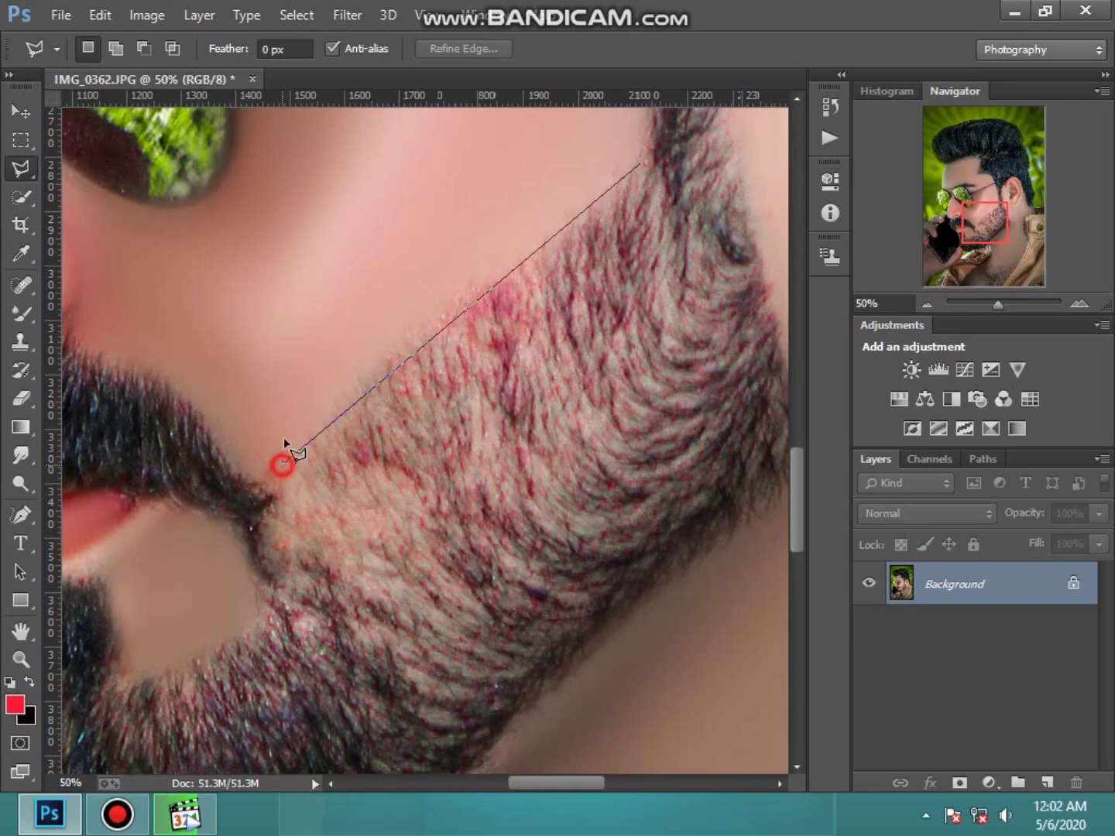
left_click(539, 116)
left_click(640, 165)
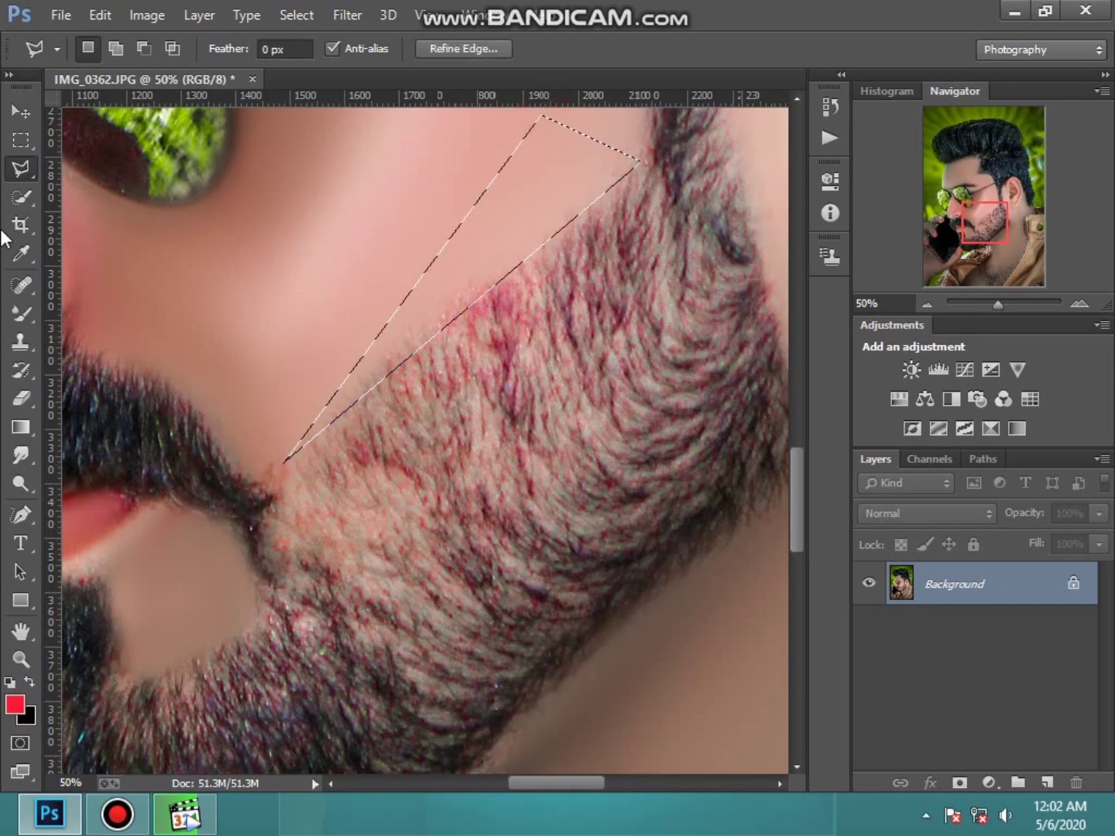
left_click(20, 314)
scroll(404, 199, "up", 2)
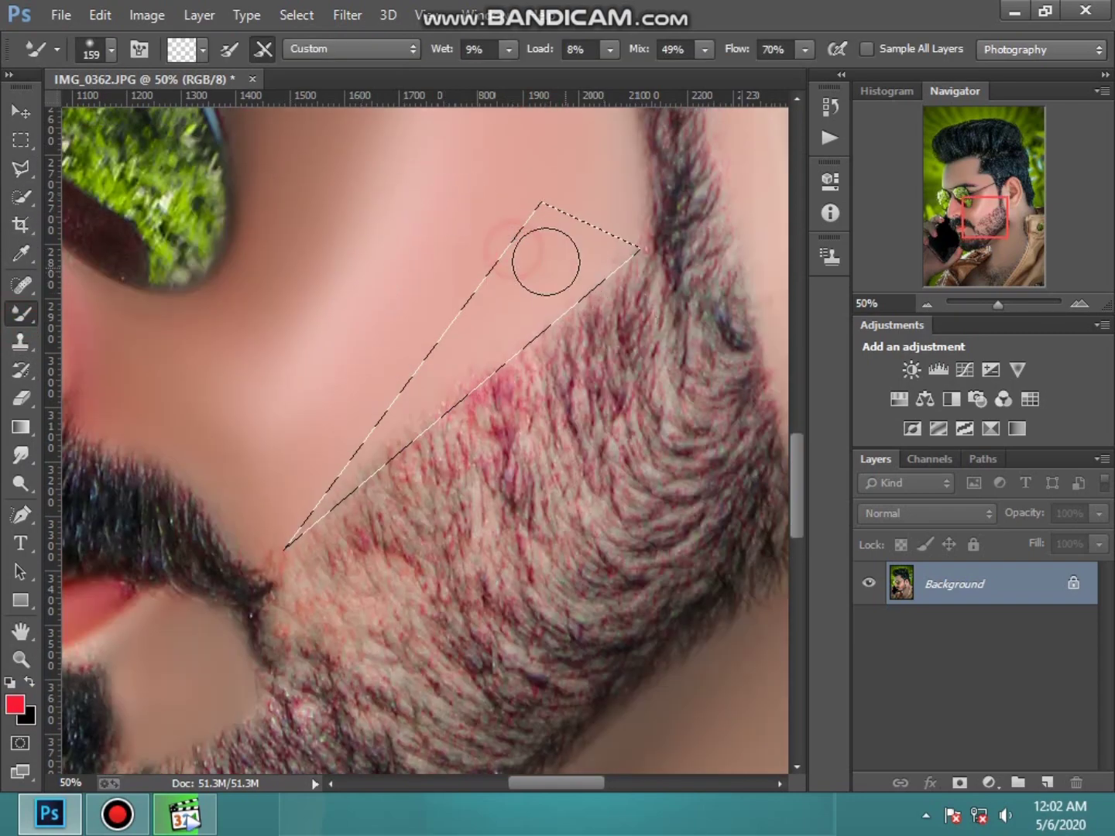
mouse_move(531, 301)
left_mouse_down()
mouse_move(491, 393)
mouse_move(490, 323)
mouse_move(484, 338)
left_mouse_up()
mouse_move(435, 392)
left_mouse_down()
mouse_move(365, 488)
mouse_move(340, 453)
mouse_move(443, 368)
left_mouse_up()
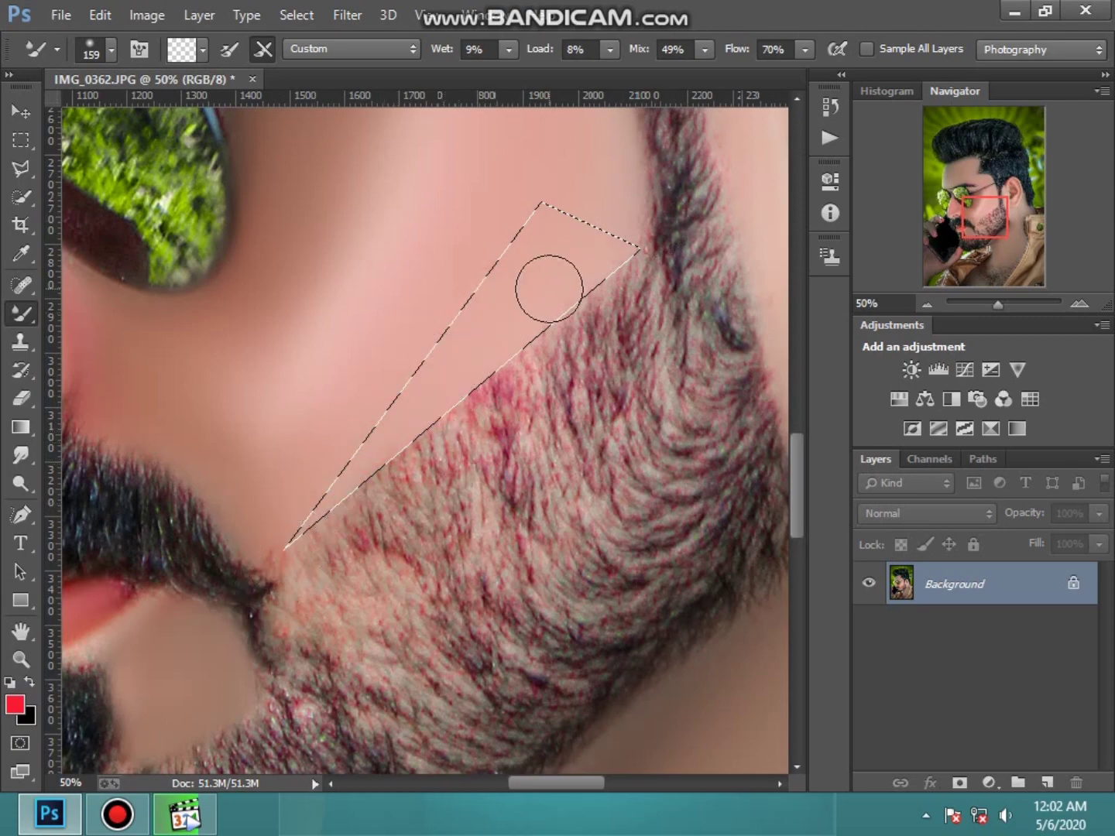
Step: Deselect the cheek area and return to the Mixer Brush
left_click(21, 168)
right_click(379, 256)
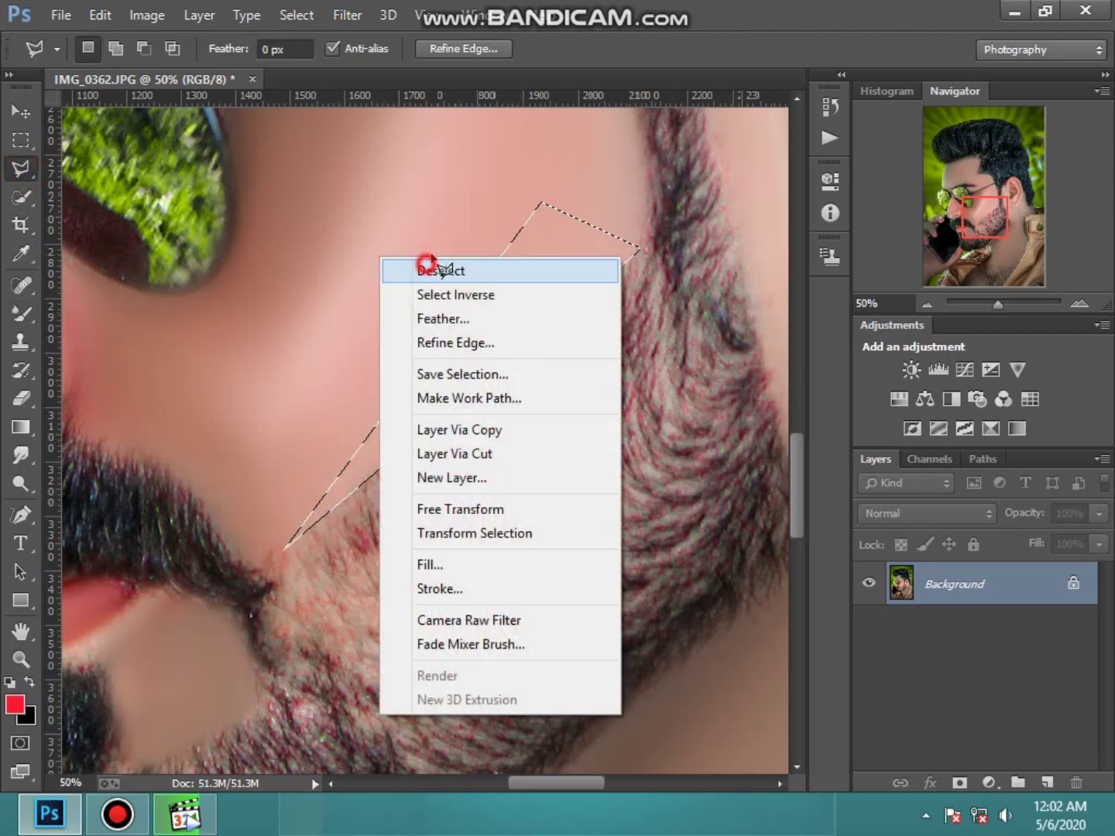
left_click(428, 255)
scroll(429, 255, "down", 2)
left_click(31, 314)
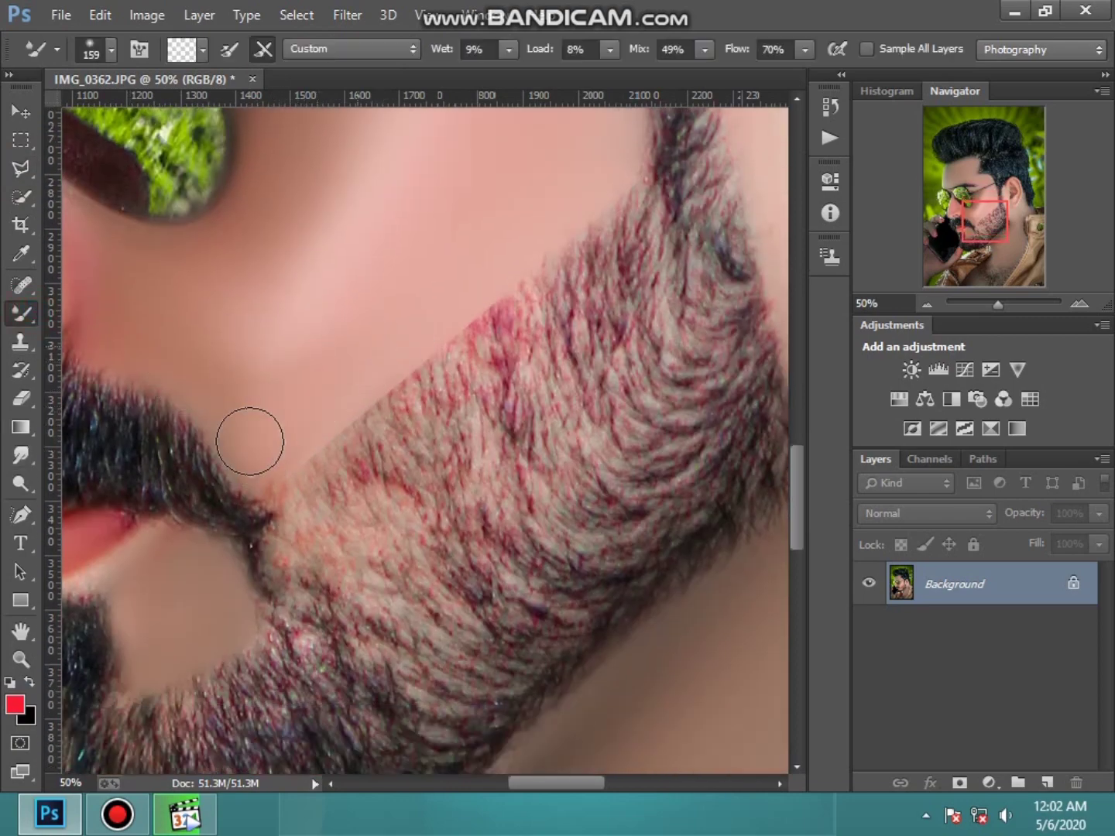
Step: Review the neck beside the jacket collar, then fit the whole photo on screen
scroll(473, 232, "up", 1)
scroll(514, 291, "up", 3)
scroll(538, 336, "up", 2)
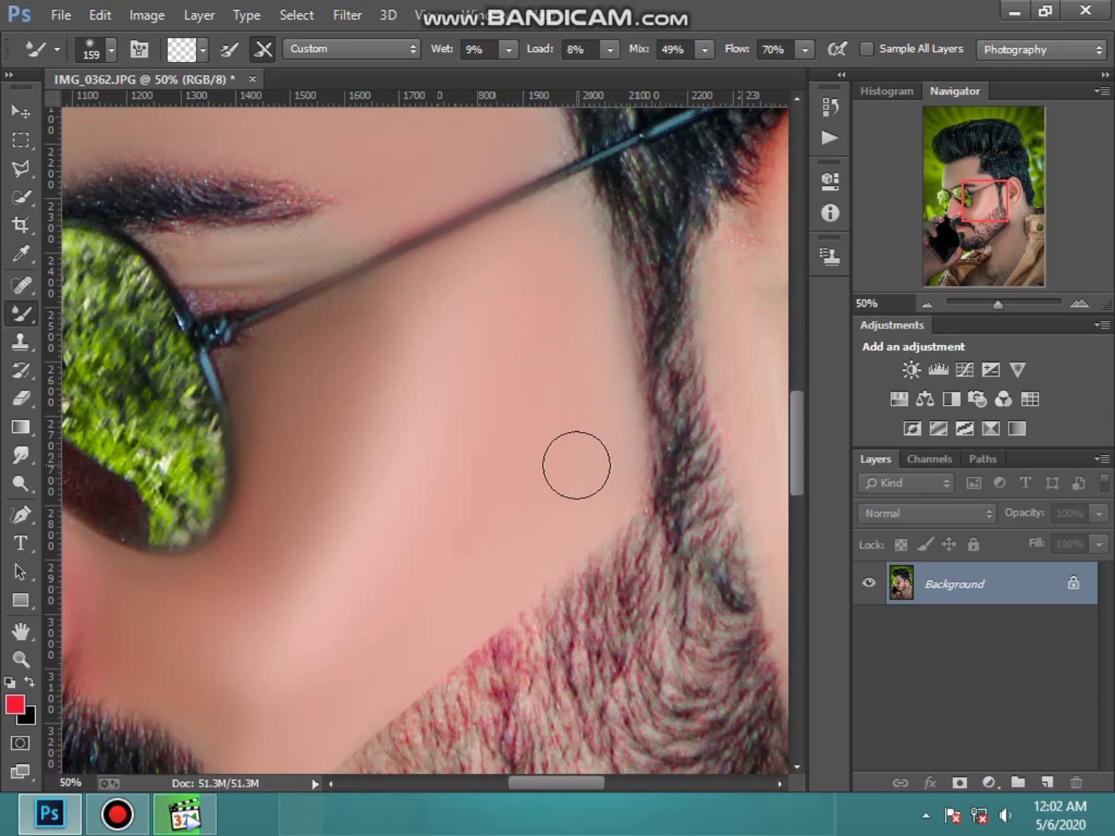
scroll(496, 233, "up", 1)
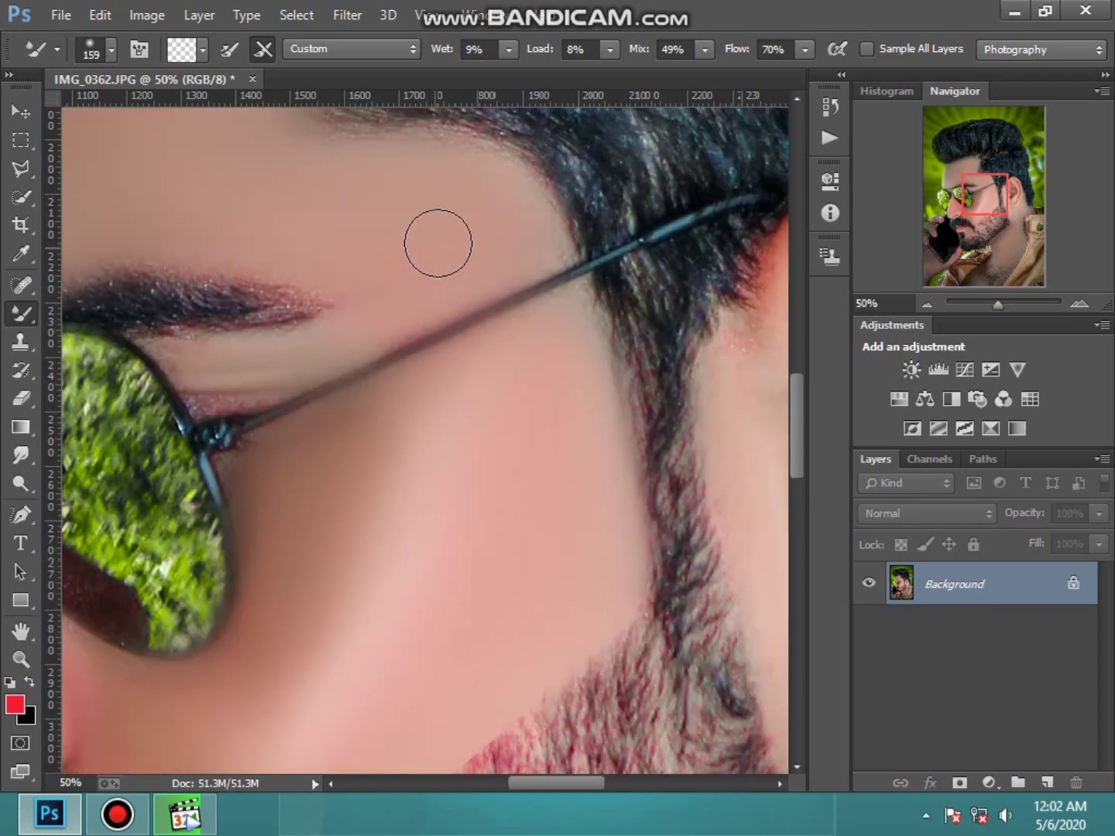
scroll(339, 302, "down", 2)
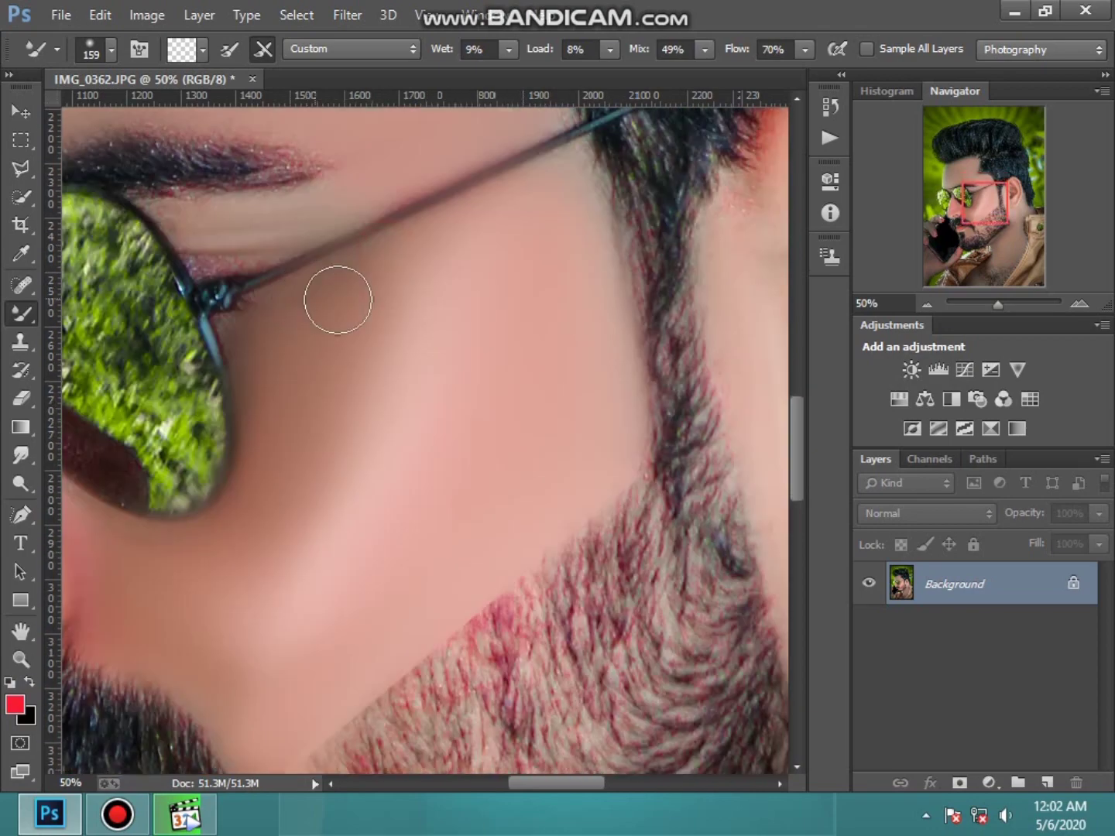
scroll(149, 516, "down", 3)
scroll(182, 525, "down", 1)
scroll(192, 552, "down", 2)
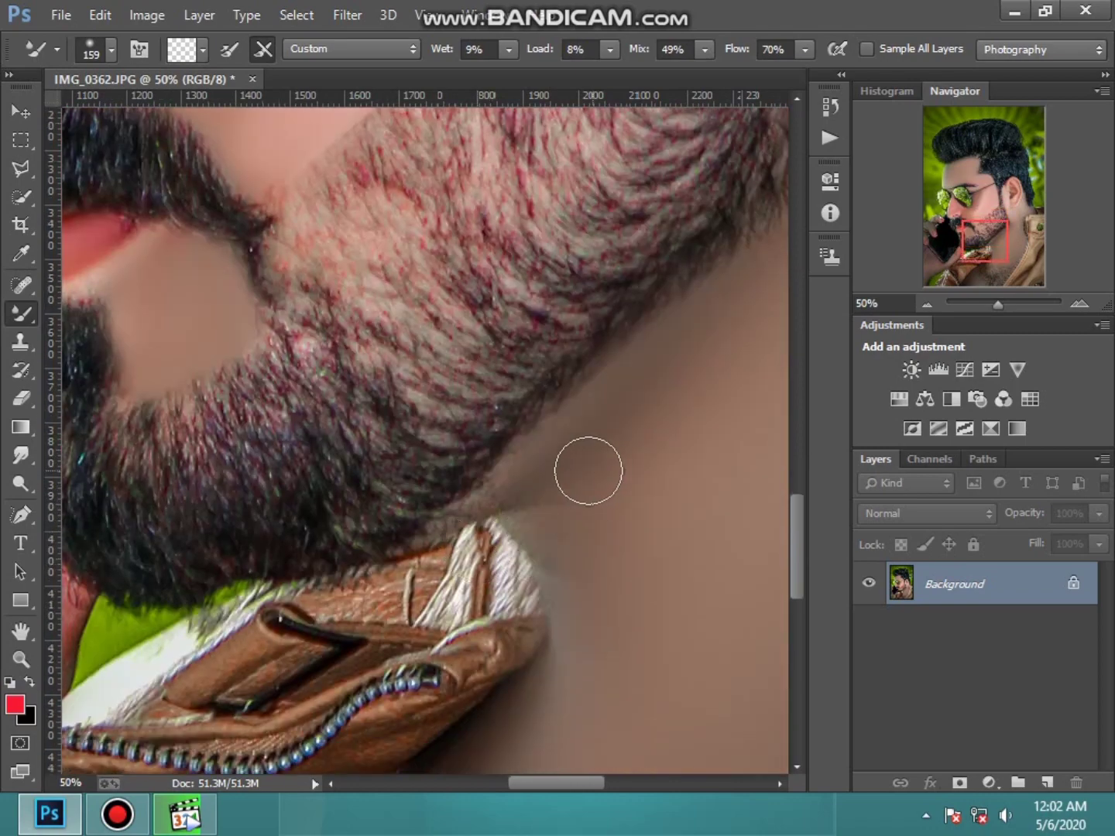
scroll(579, 597, "down", 1)
scroll(533, 525, "down", 1)
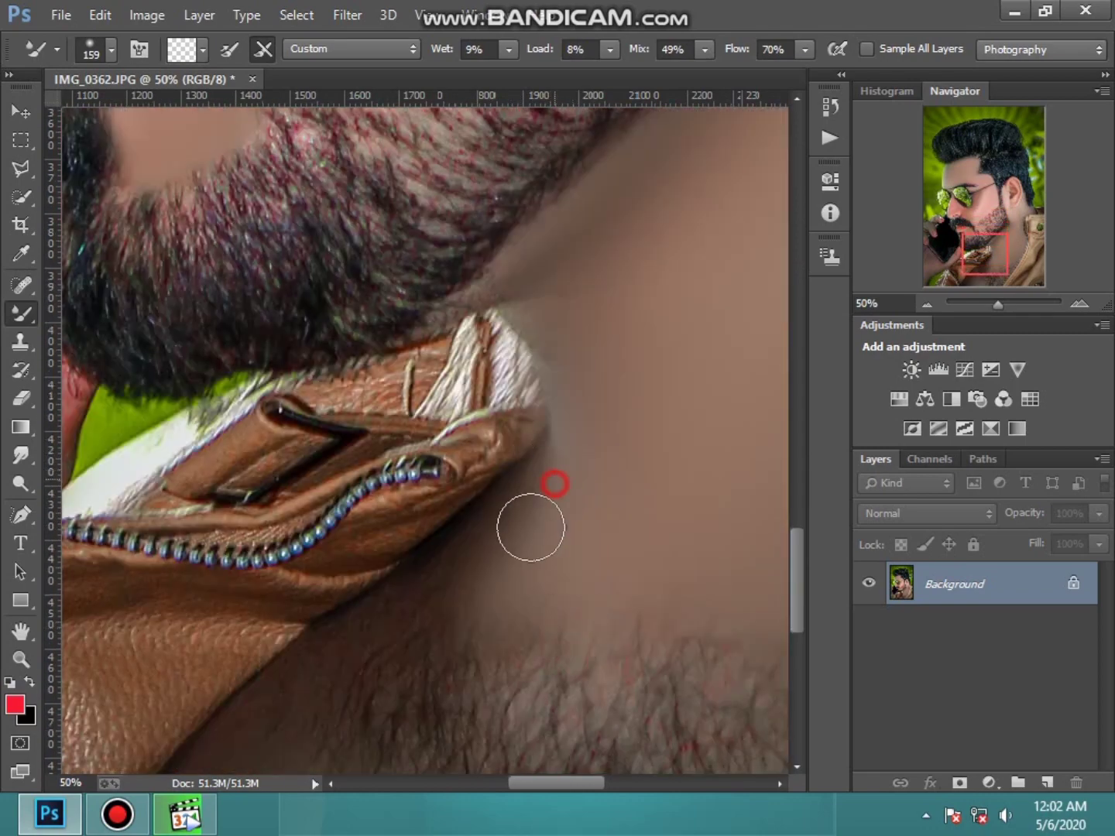
scroll(295, 658, "down", 1)
scroll(295, 656, "down", 1)
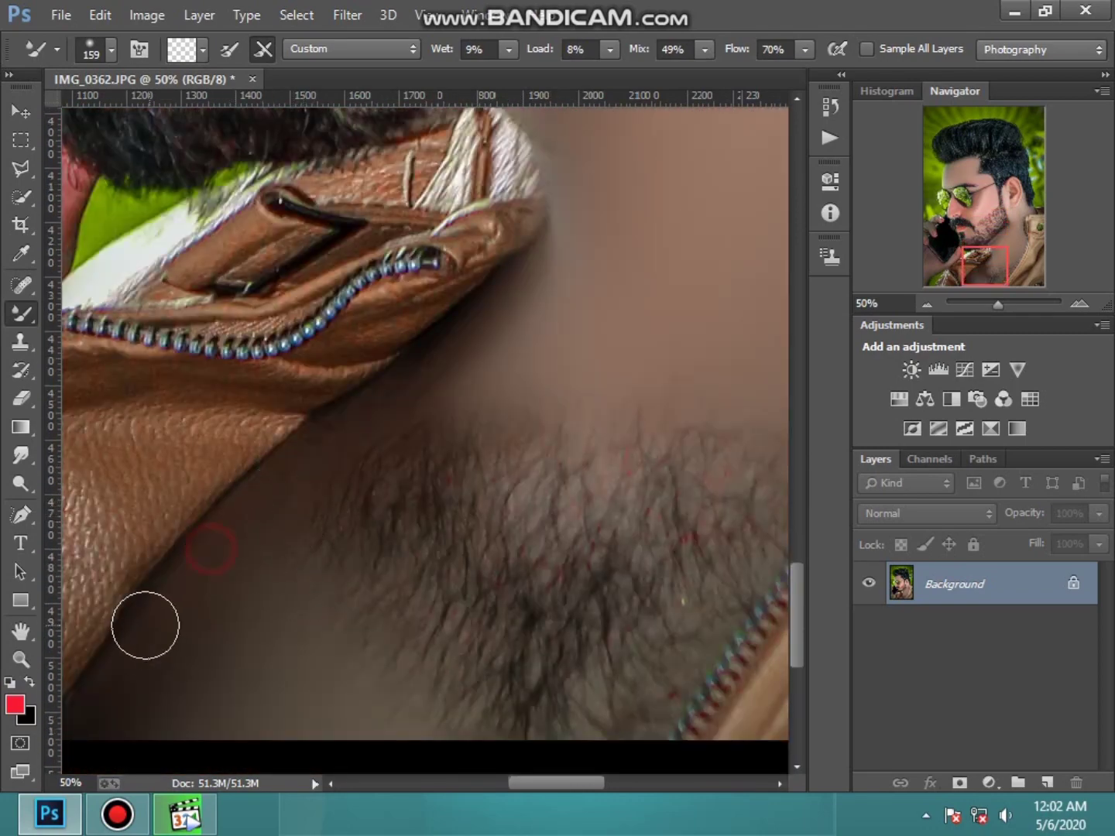
key("z")
key("ctrl+0")
Step: Add a Channel Mixer layer with Red output Red +108, Green -5, Blue 0
left_click(1009, 405)
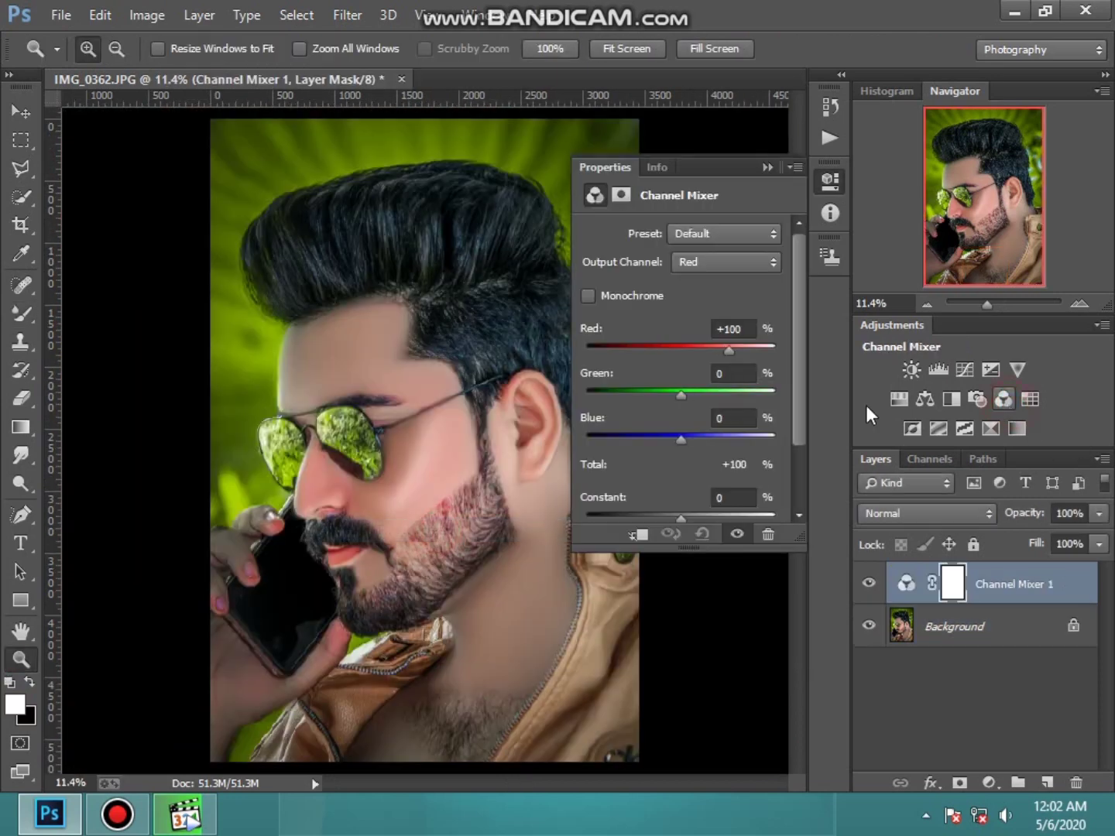
left_click(731, 350)
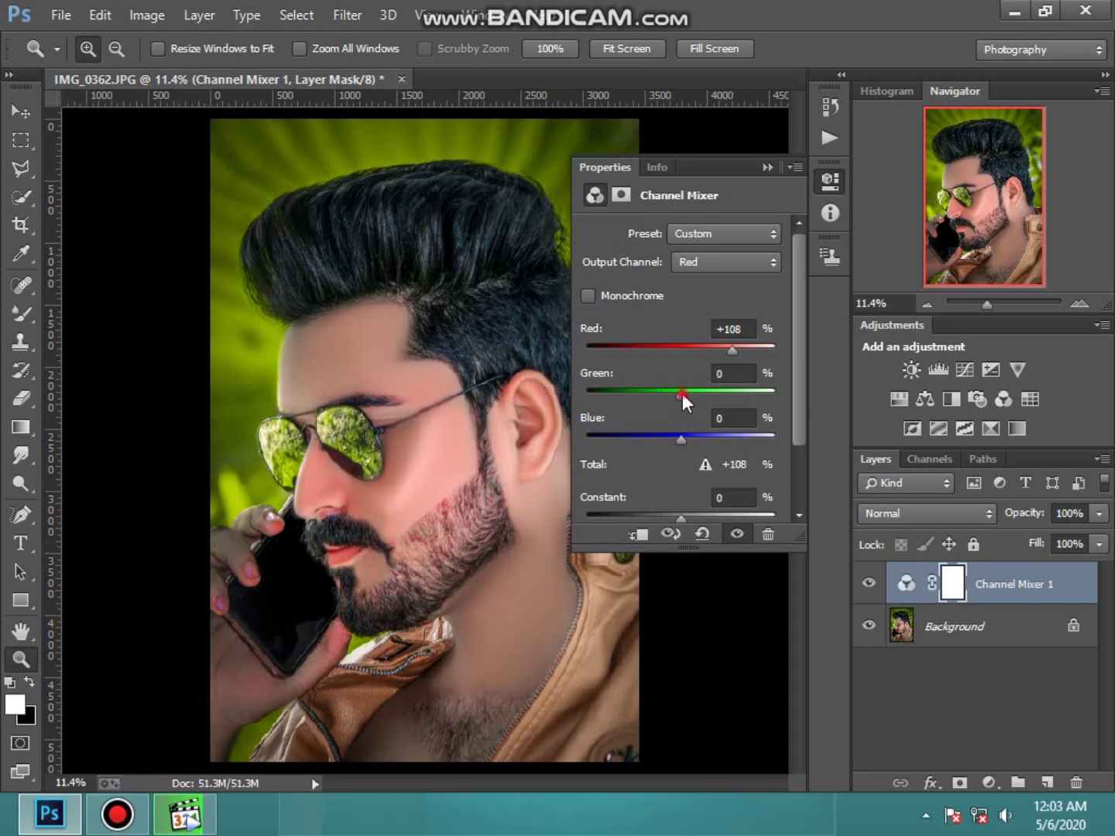
left_click_drag(682, 394, 678, 389)
mouse_move(682, 439)
left_mouse_down()
mouse_move(668, 436)
mouse_move(683, 435)
mouse_move(677, 398)
left_mouse_up()
left_click(767, 168)
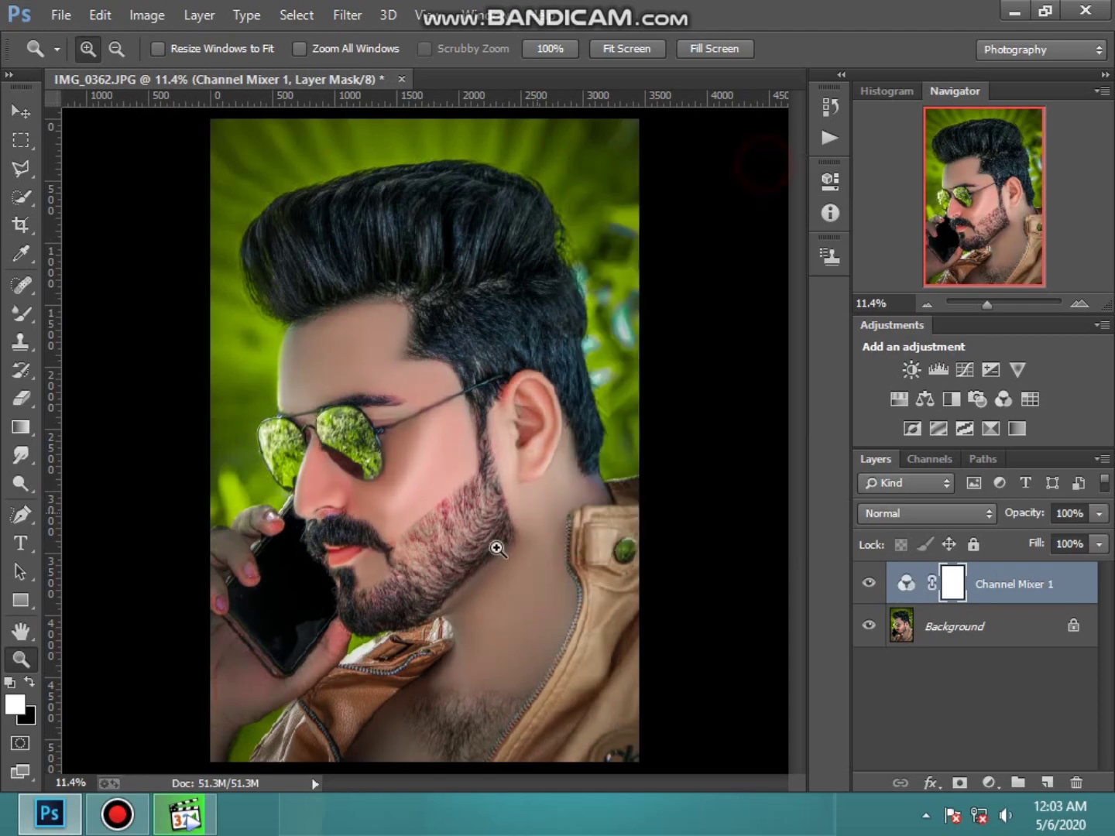
left_click(391, 489)
left_click(409, 484)
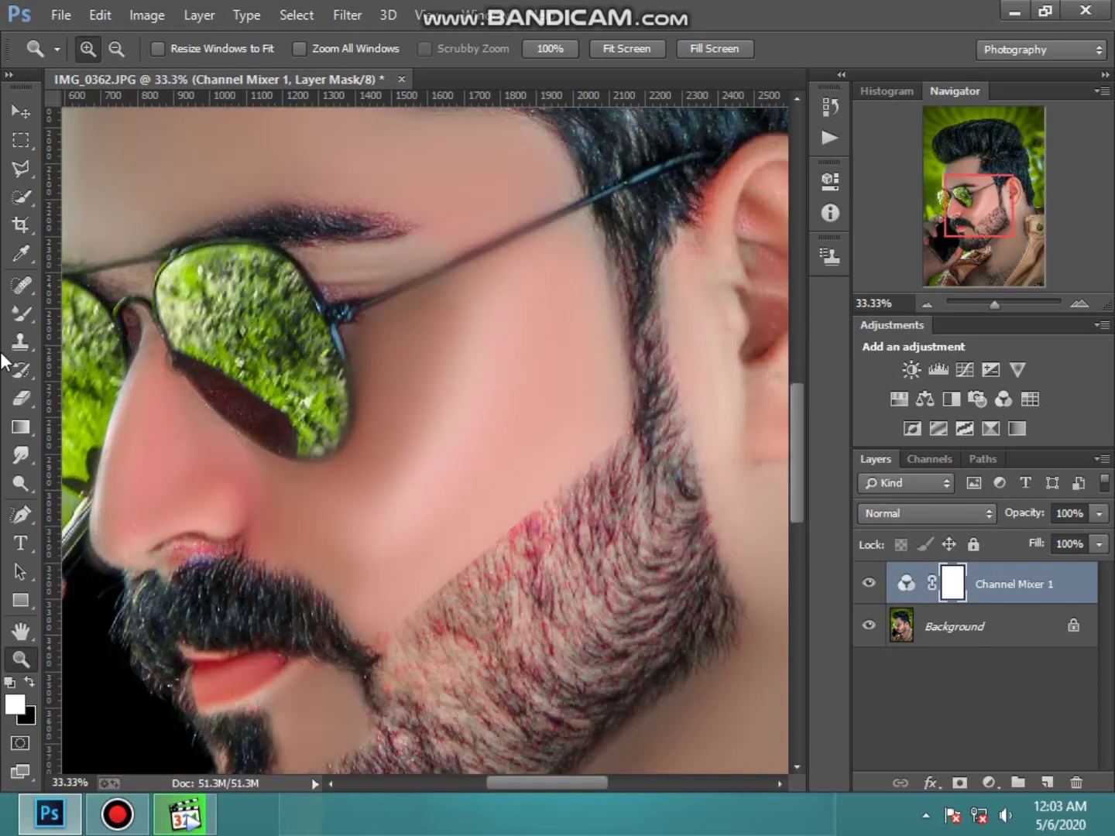
Step: With a soft 263 px Mixer Brush, smooth the shadow under the sunglasses
left_click(21, 314)
right_click(458, 366)
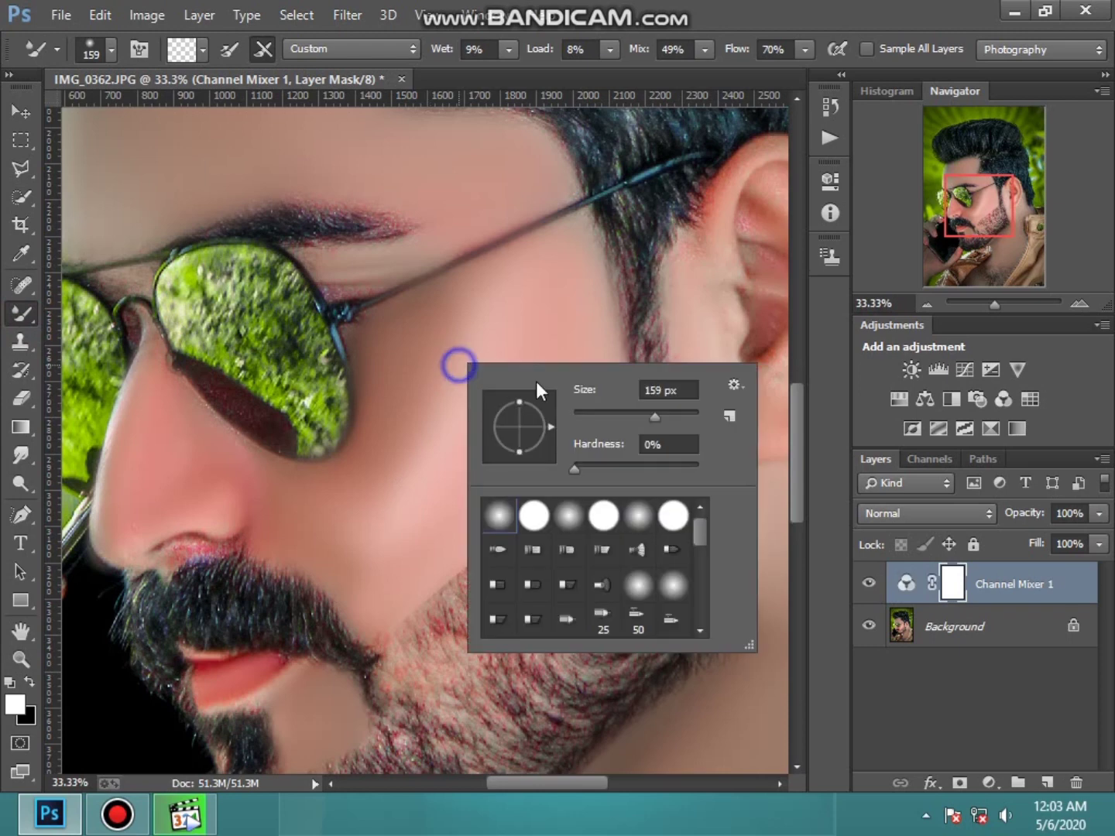
left_click(497, 303)
mouse_move(394, 342)
left_mouse_down()
mouse_move(410, 341)
mouse_move(361, 468)
left_mouse_up()
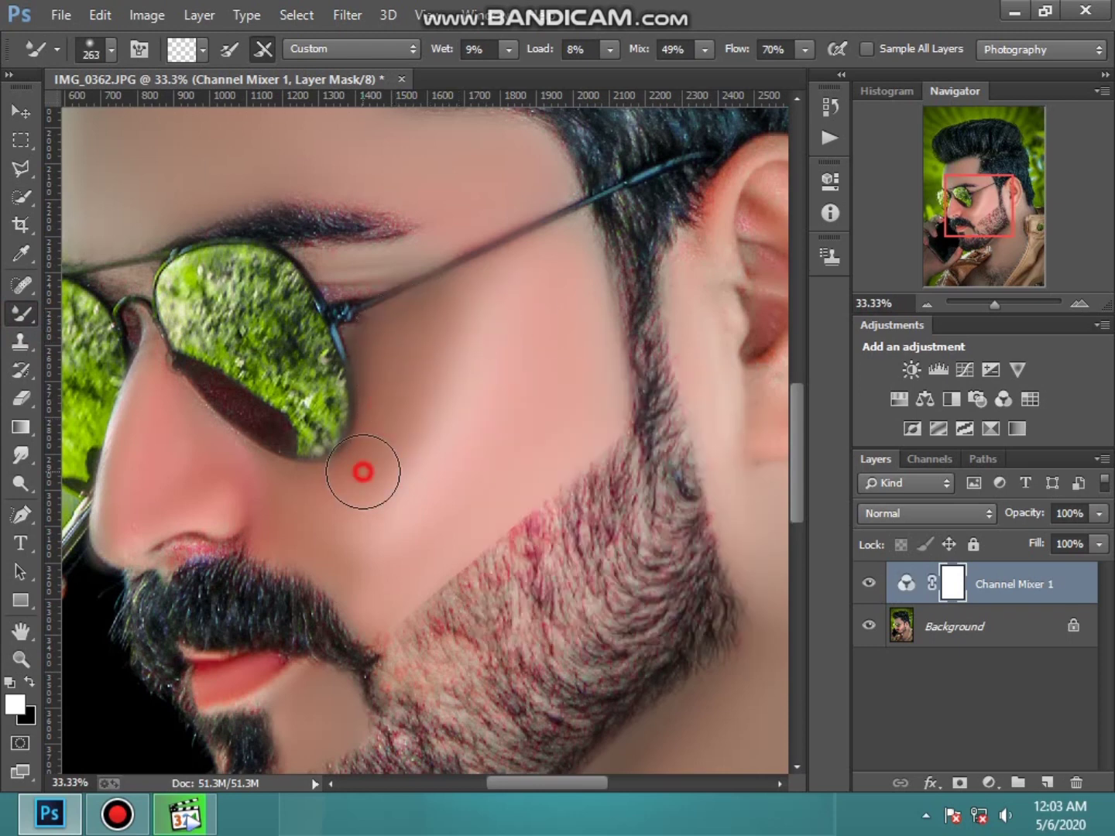
left_click_drag(414, 386, 488, 296)
left_click_drag(425, 462, 400, 522)
Step: Dab and stroke across the cheek to even out the skin tone
left_click(508, 323)
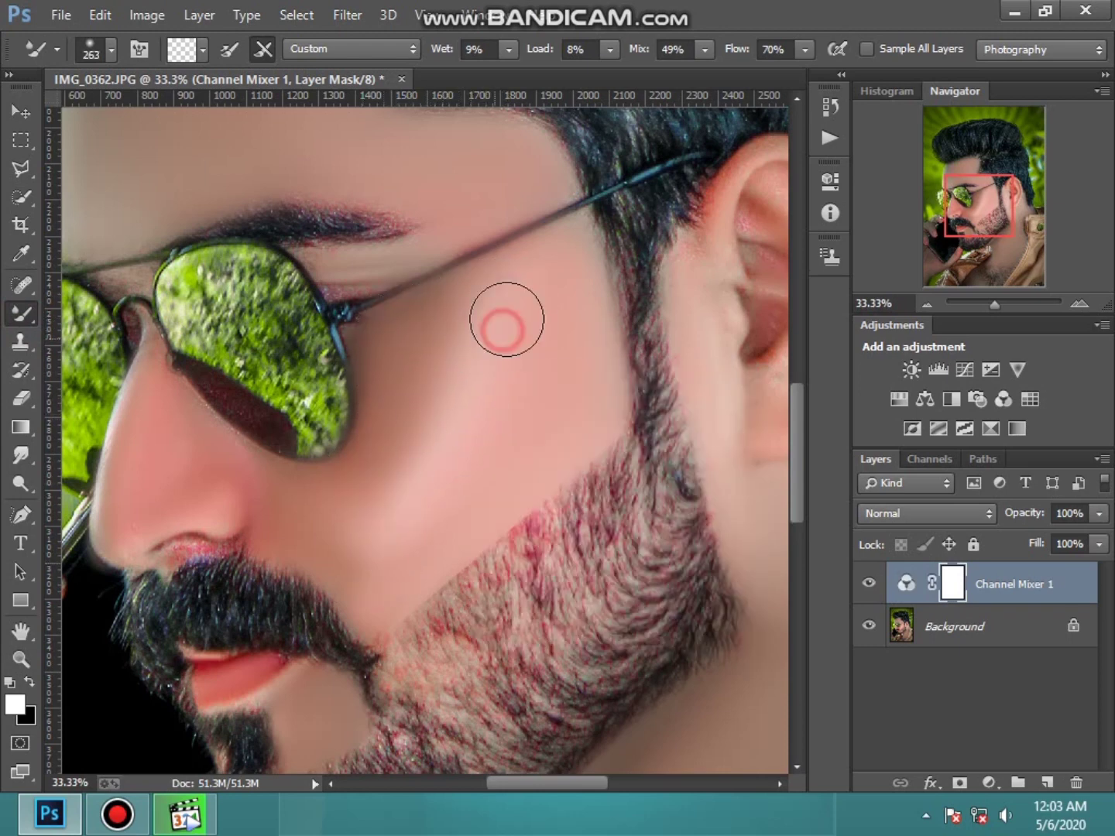
left_click_drag(478, 345, 378, 518)
mouse_move(446, 491)
left_mouse_down()
mouse_move(415, 552)
mouse_move(510, 435)
left_mouse_up()
left_click_drag(569, 334, 569, 369)
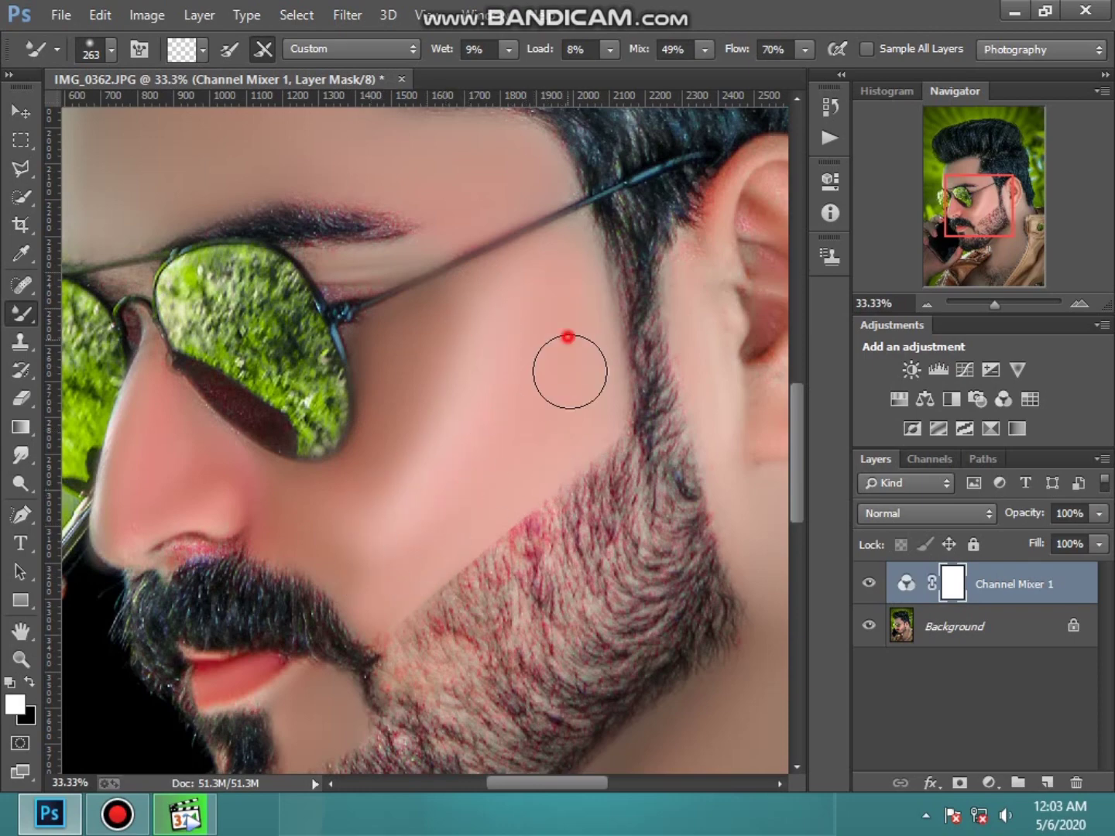
left_click_drag(554, 283, 511, 356)
scroll(439, 474, "up", 2)
scroll(438, 475, "down", 2)
Step: Blend the lower cheek beside the mustache, then fit the whole photo on screen
left_click_drag(299, 499, 361, 559)
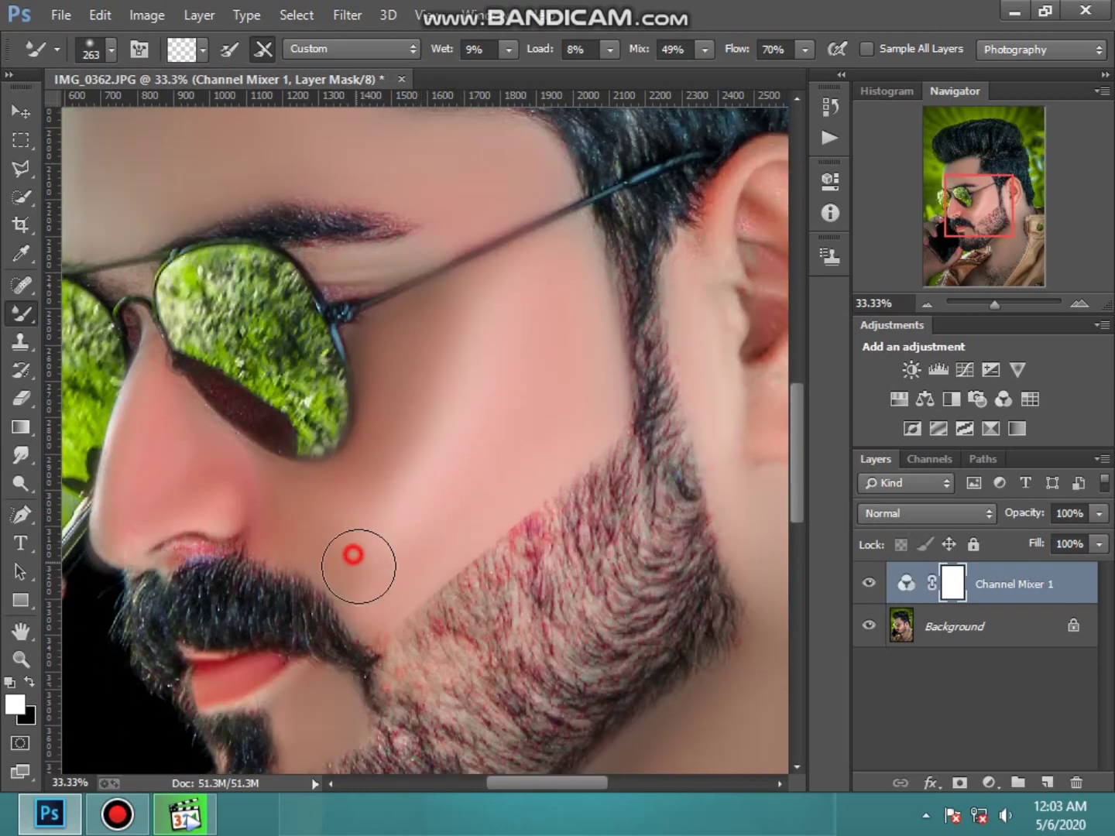
left_click(387, 427)
left_click(437, 317)
scroll(54, 527, "down", 3)
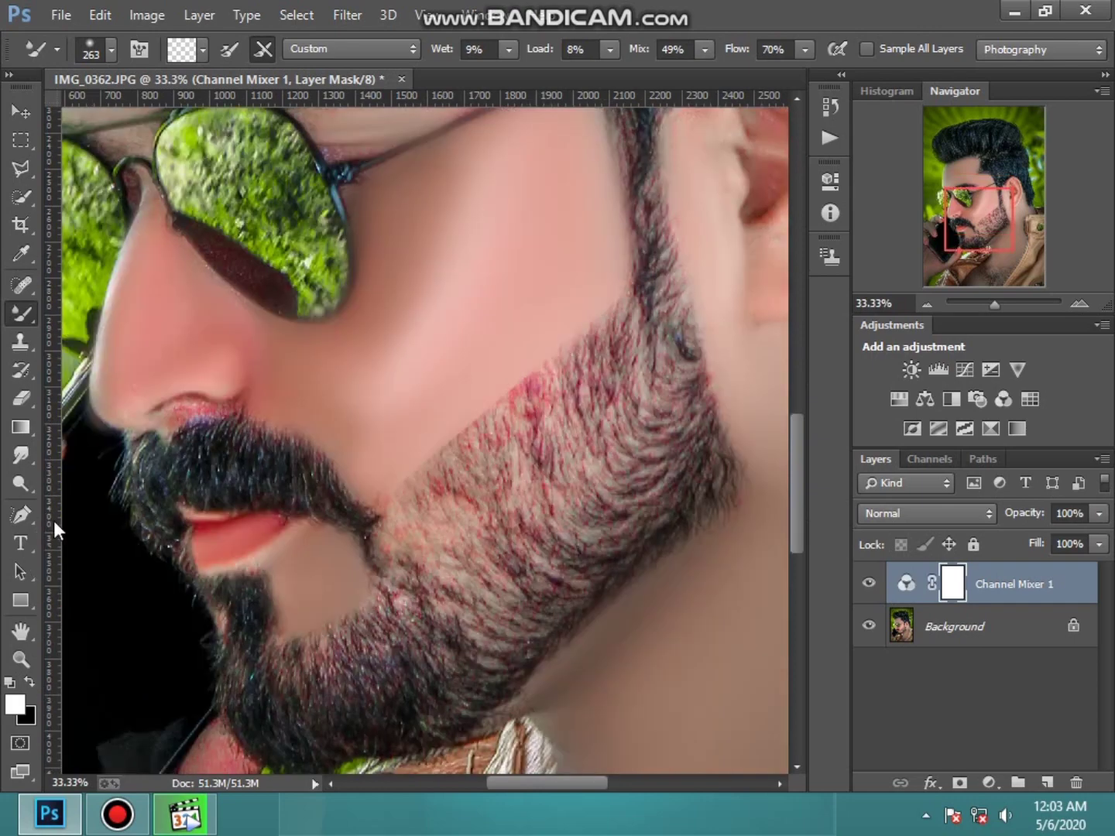
scroll(54, 526, "down", 2)
left_click(21, 658)
key("ctrl+0")
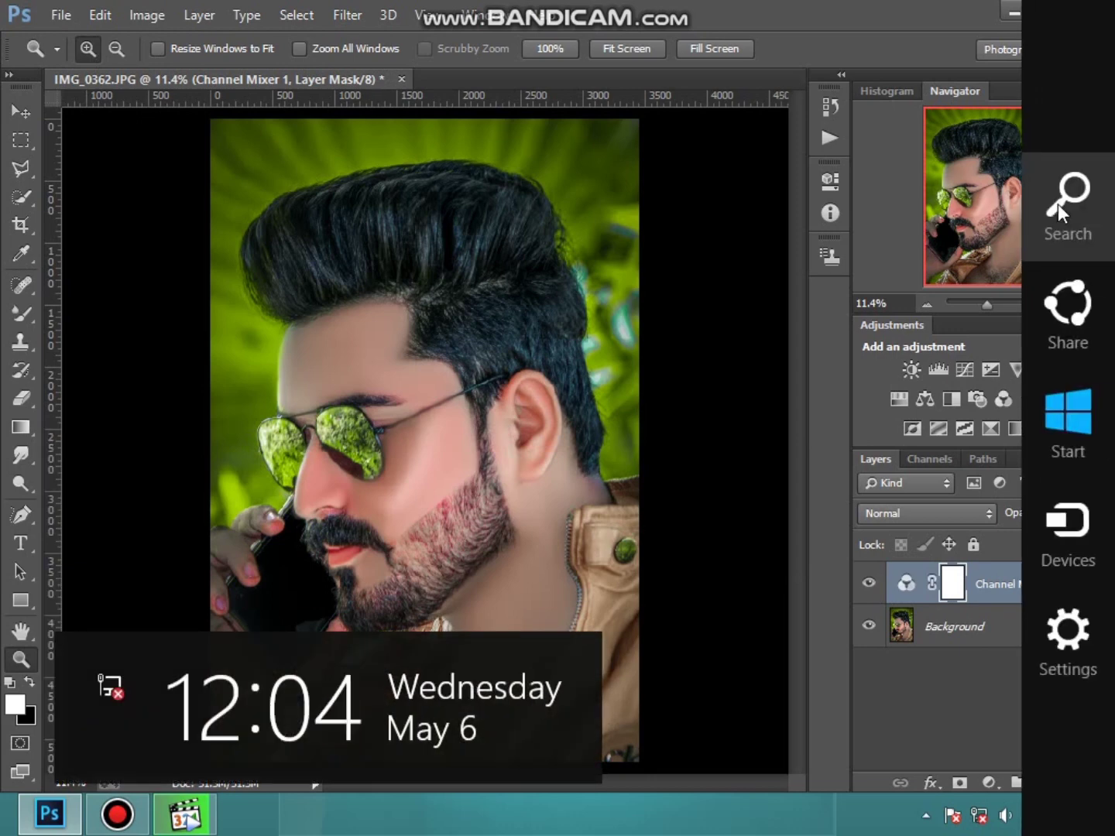
Step: Merge the Channel Mixer into the photo and zoom in to check the face
right_click(953, 626)
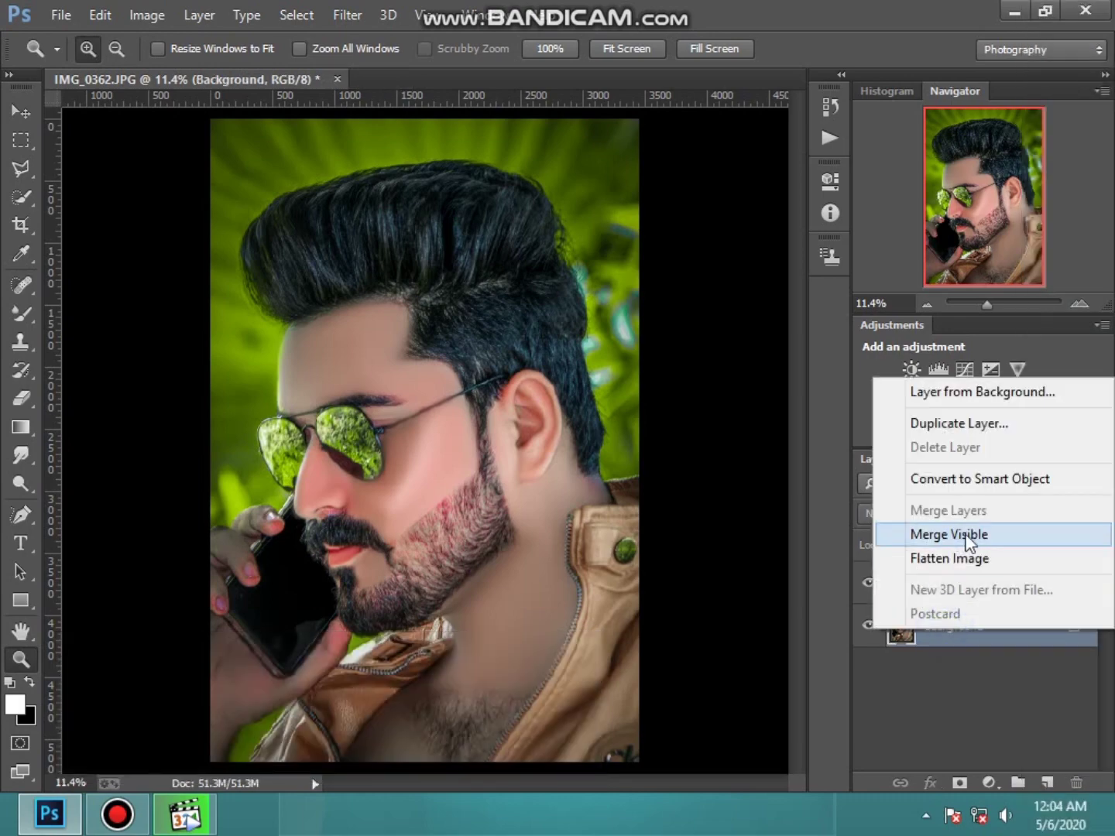
left_click(949, 532)
left_click(333, 350)
left_click(403, 418)
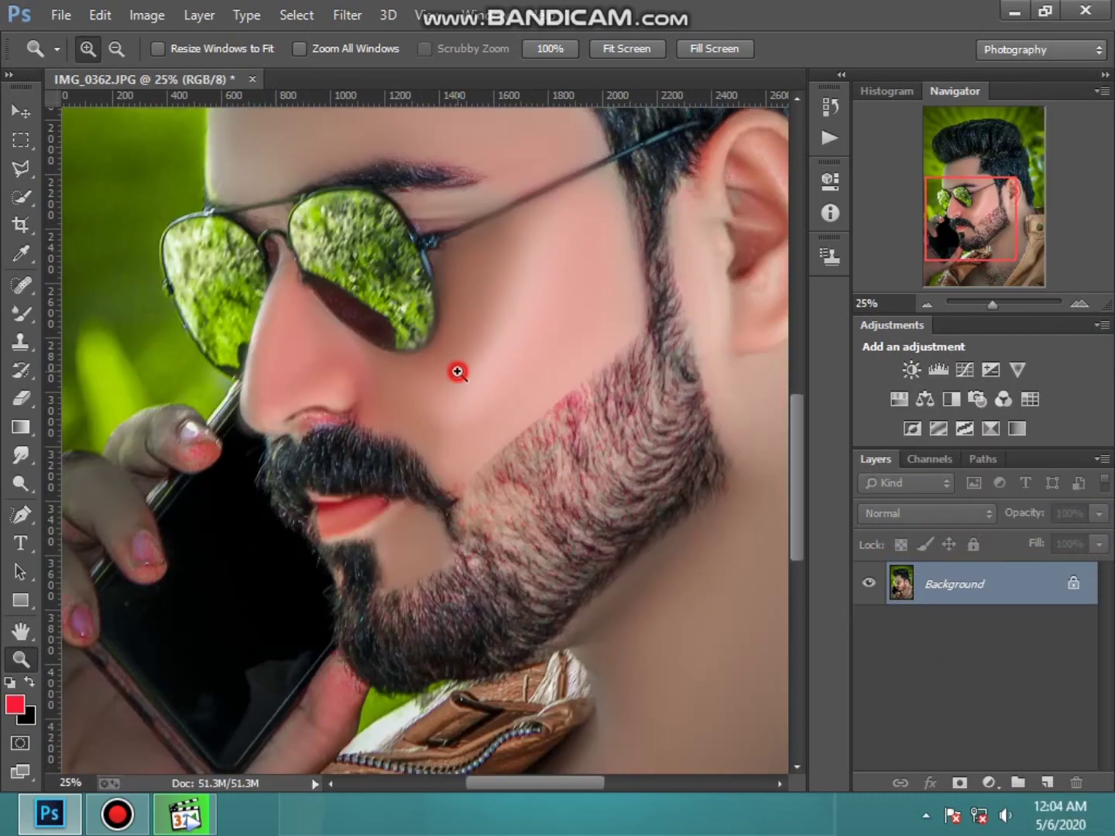
left_click(458, 368)
scroll(512, 341, "down", 3)
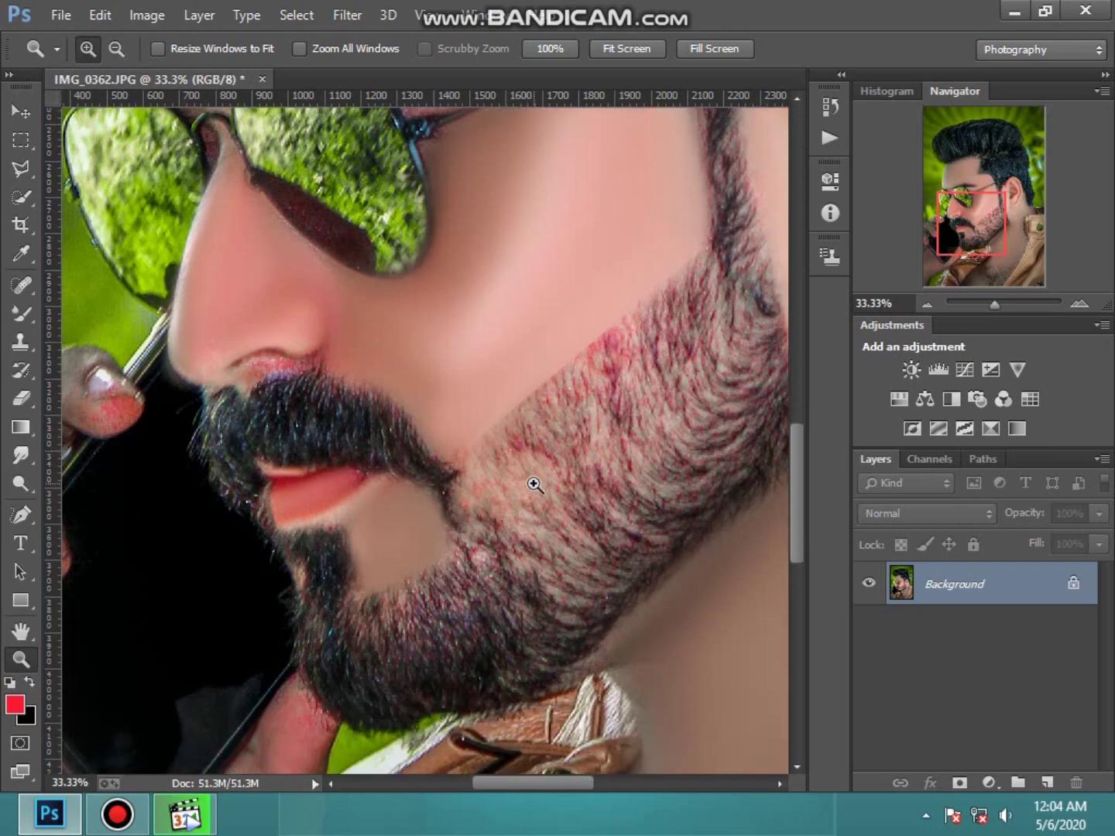
right_click(512, 460)
left_click(597, 503)
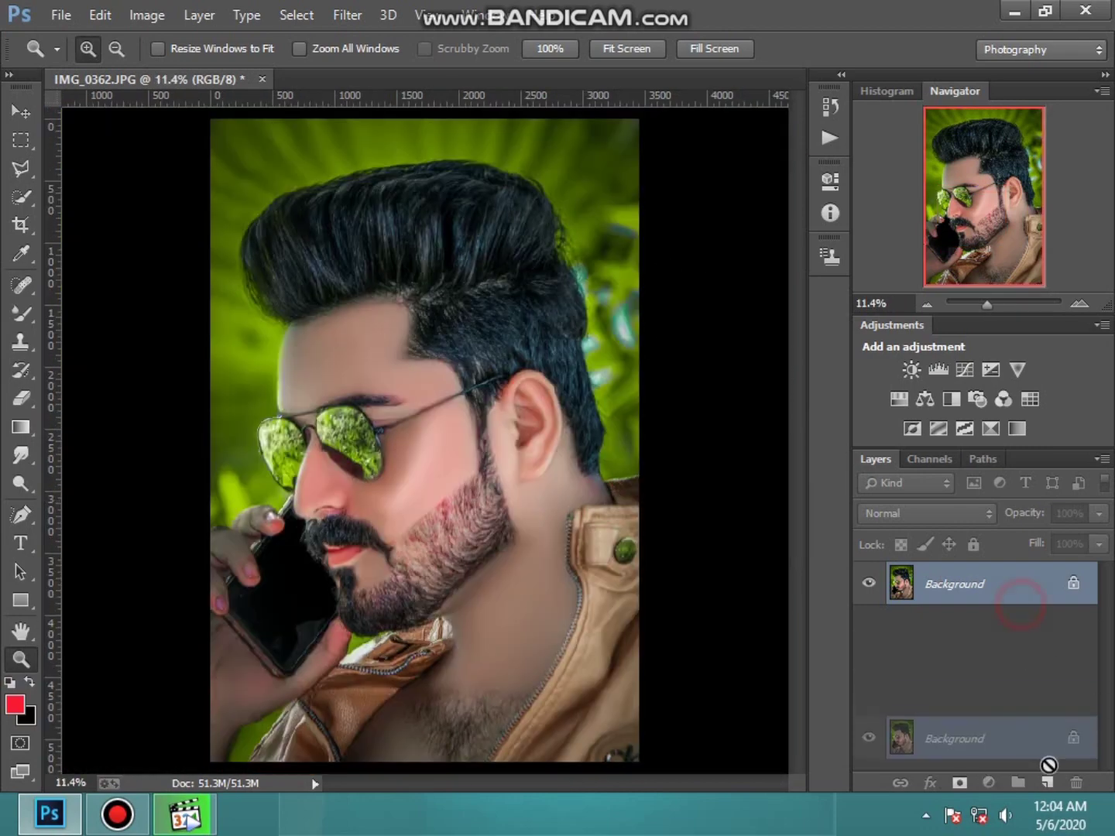
Step: Add a 9 px inside #faf8f8 stroke to a Background copy and merge it down
left_click_drag(1022, 604, 1047, 782)
left_click(931, 784)
left_click(959, 568)
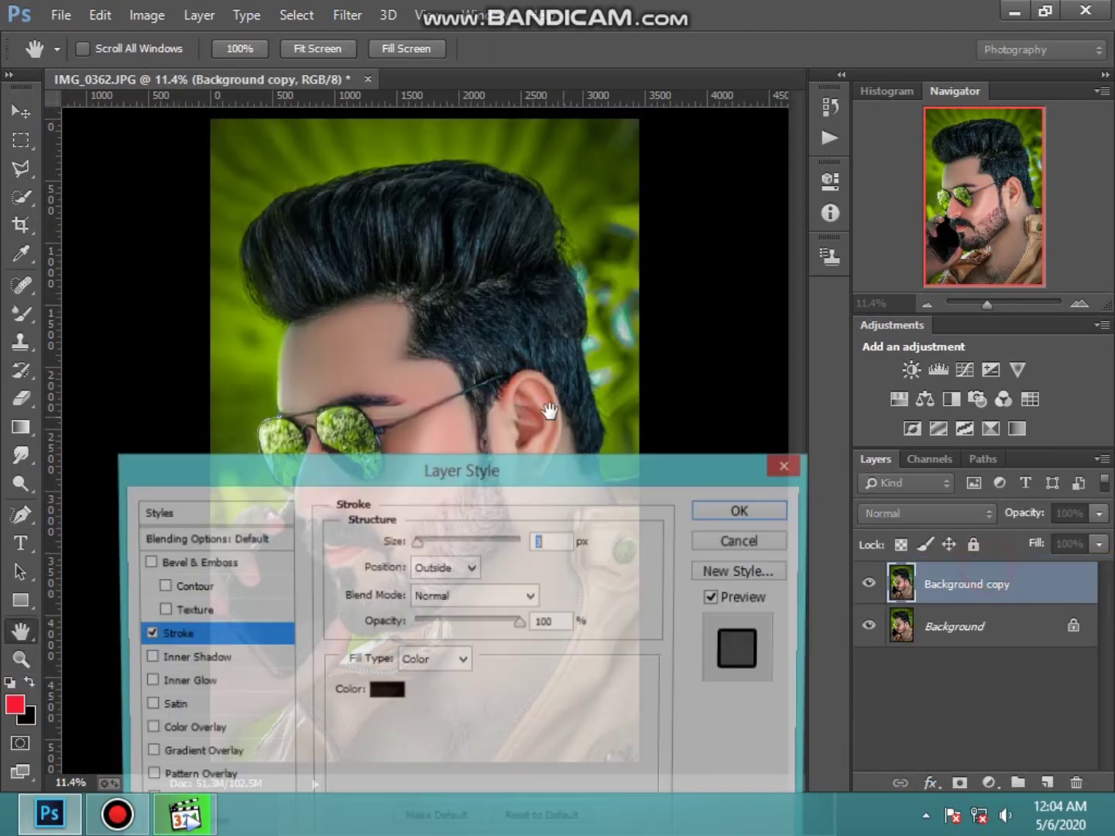
left_click(444, 569)
left_click(456, 607)
left_click(384, 691)
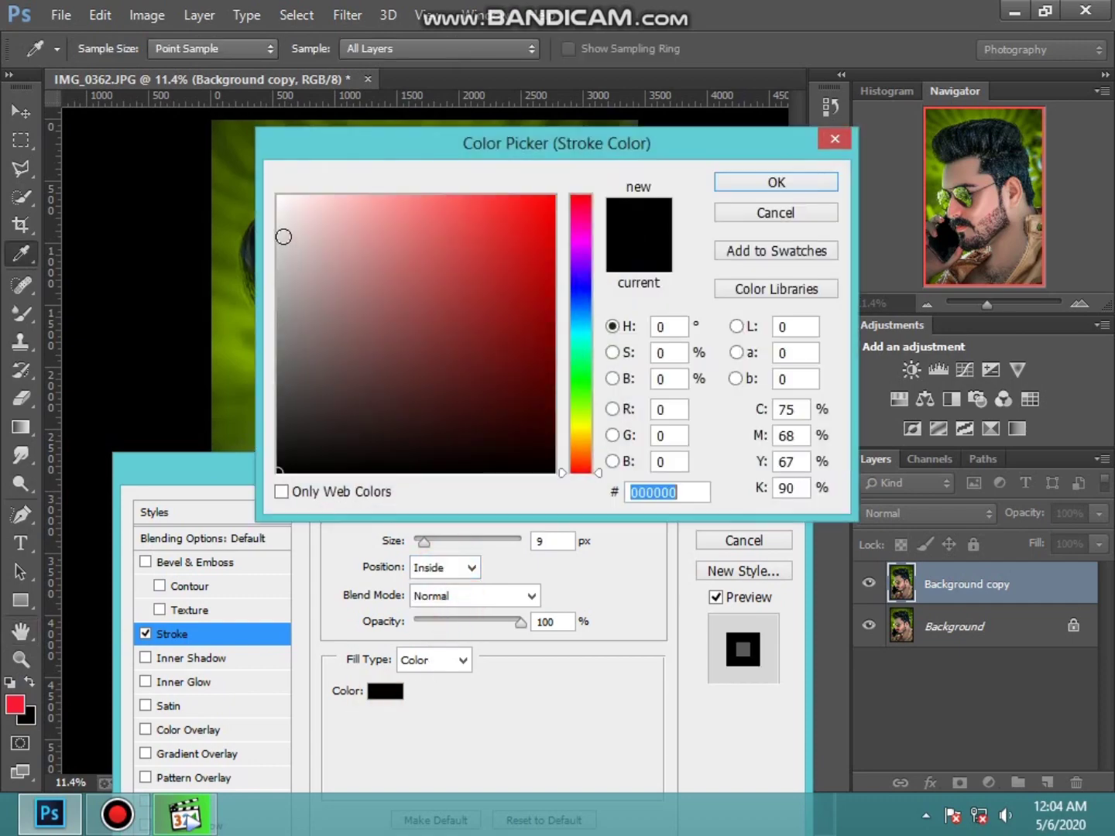
left_click(280, 198)
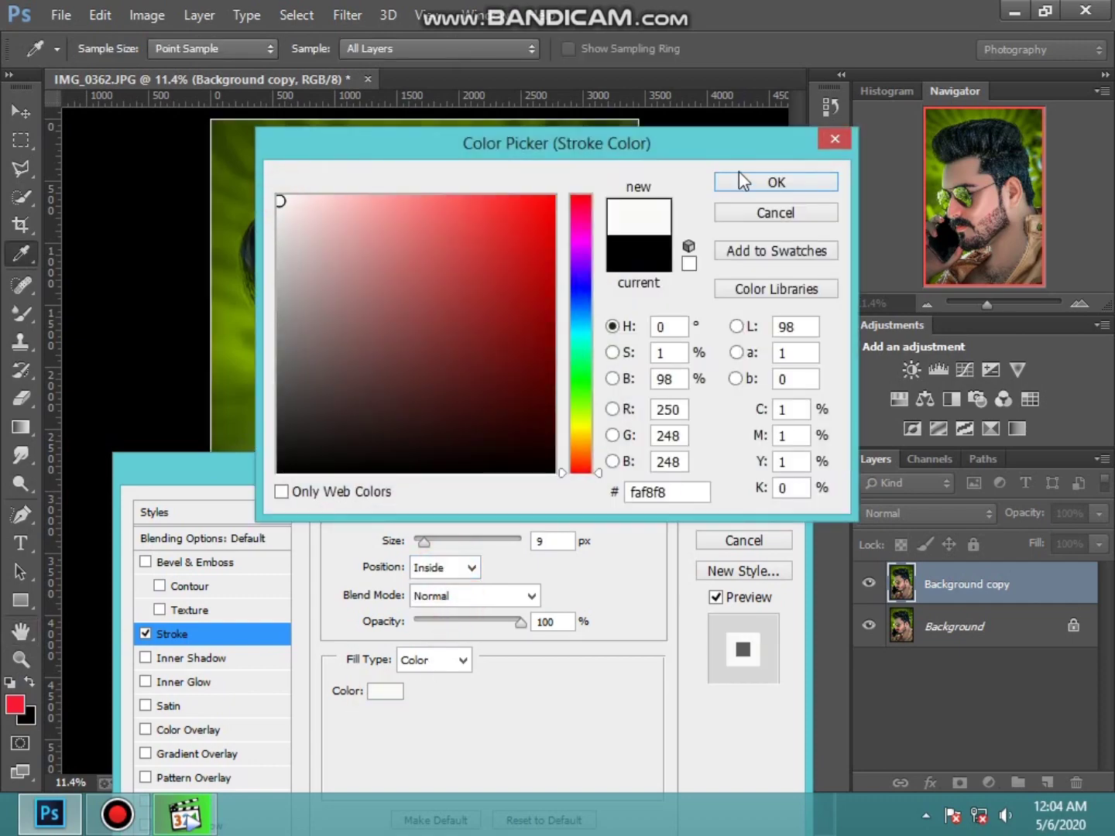
left_click(775, 182)
left_click(742, 507)
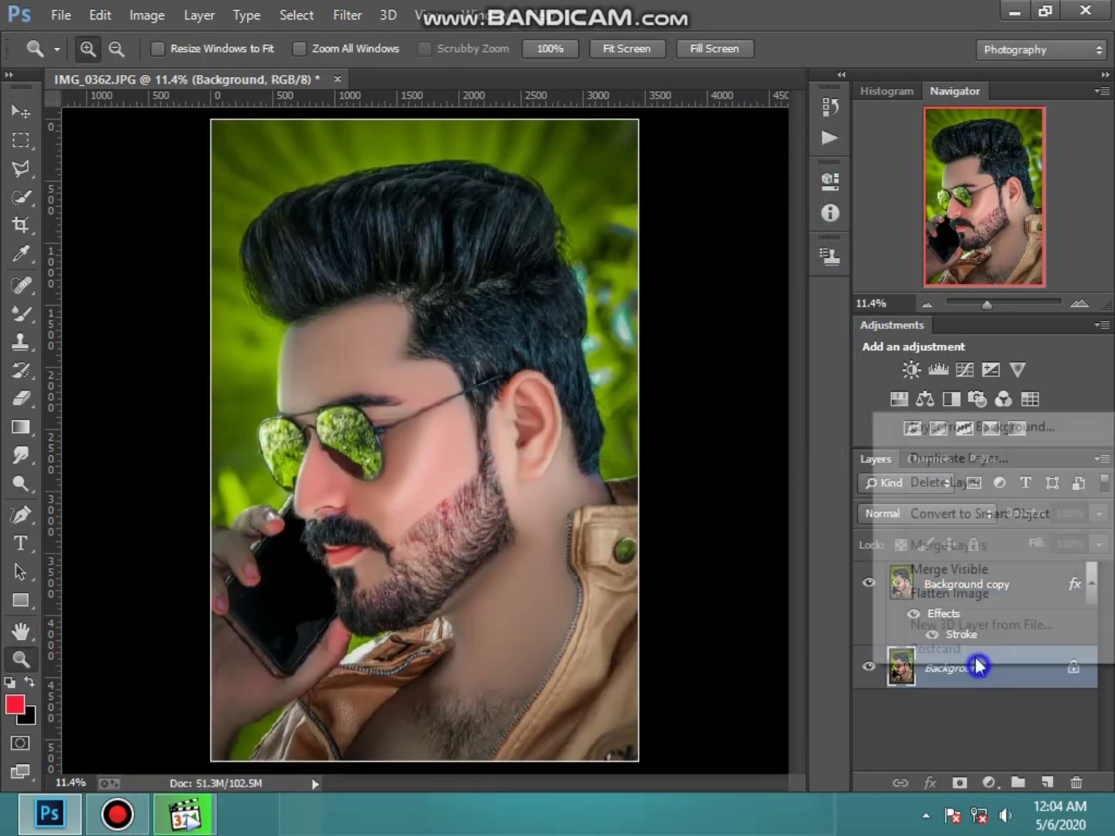
right_click(983, 670)
left_click(993, 572)
Step: Load the 584 winged logo preset on the Brush Tool and shrink it with [
right_click(20, 318)
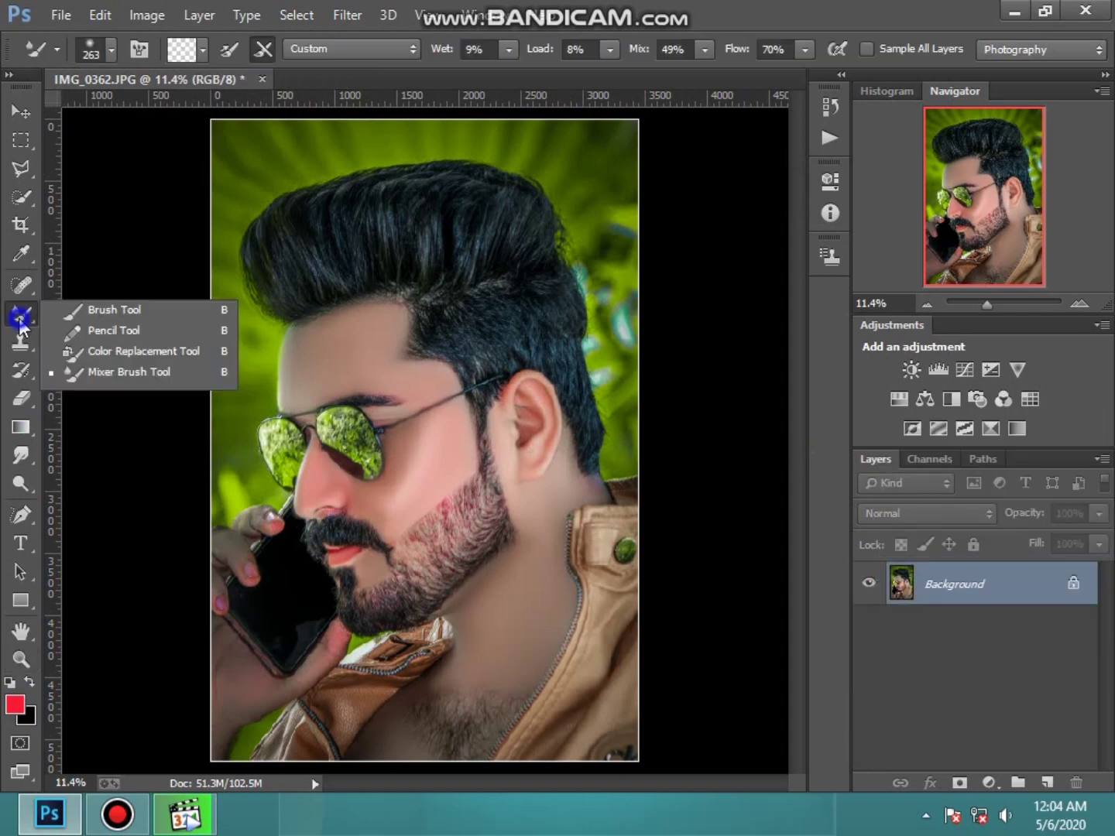
left_click(142, 302)
right_click(361, 309)
scroll(495, 534, "down", 10)
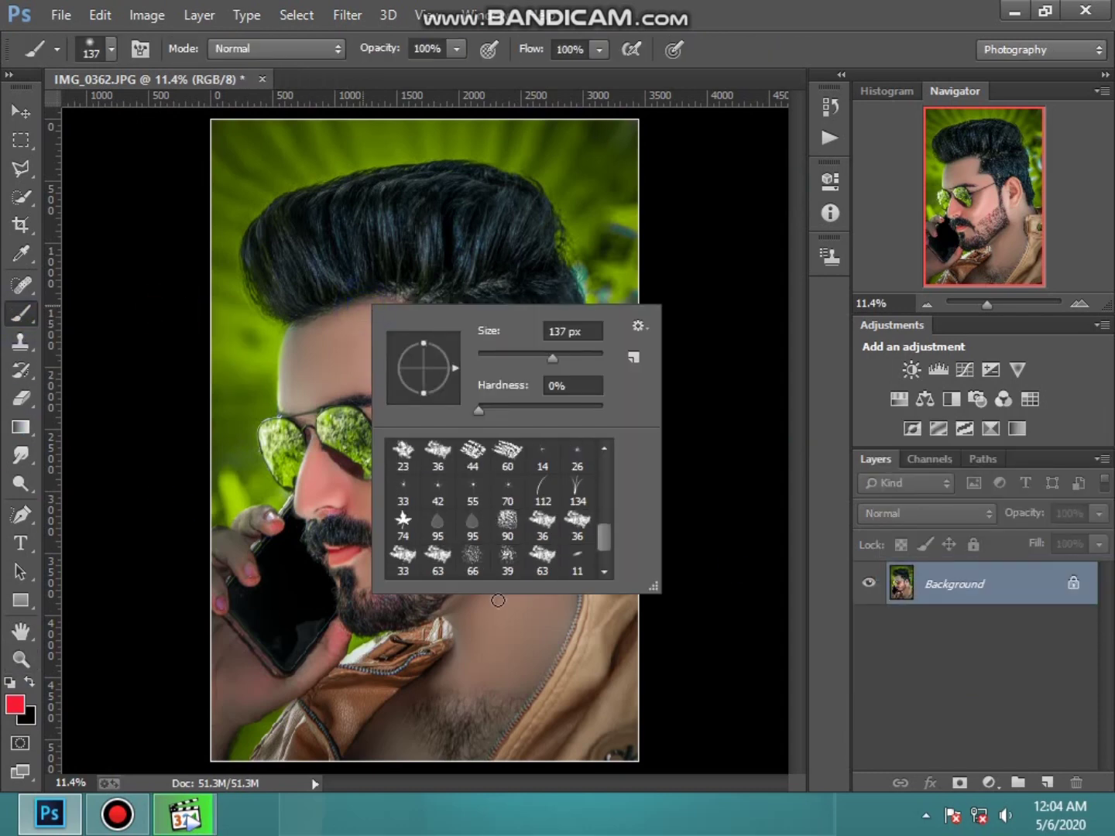
left_click(540, 559)
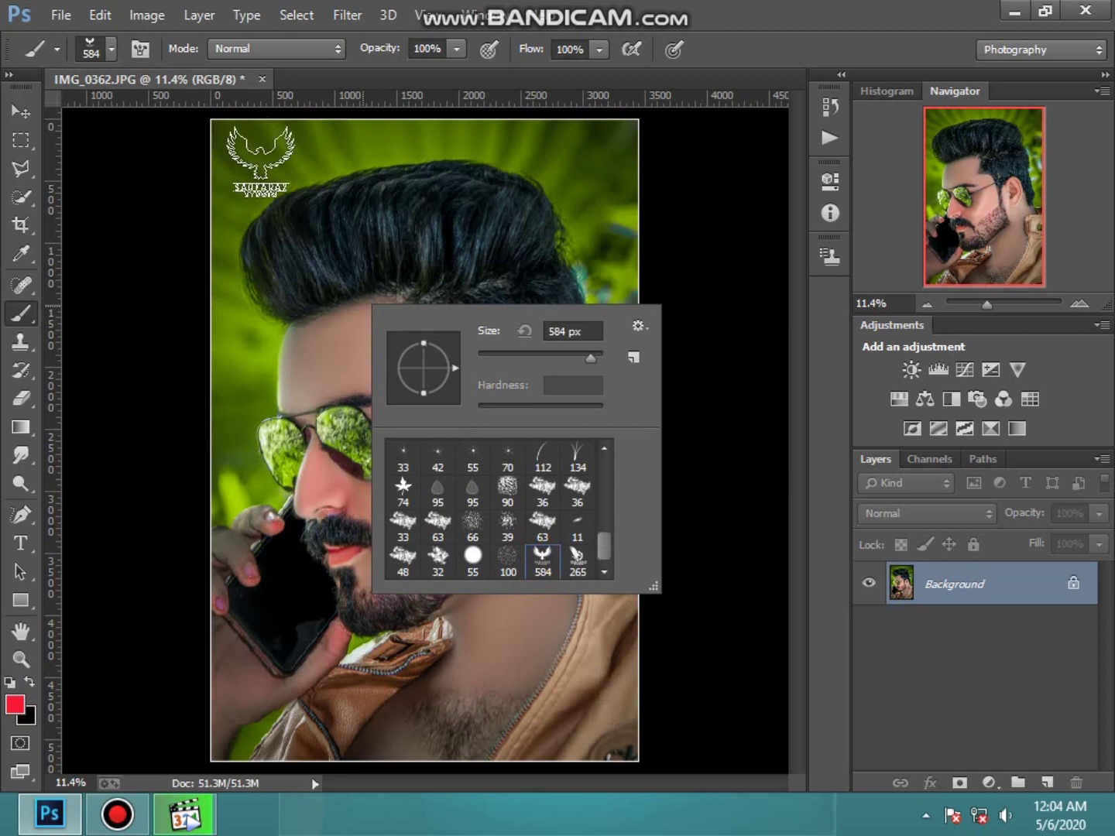
left_click(669, 182)
key("bracketleft")
key("bracketleft")
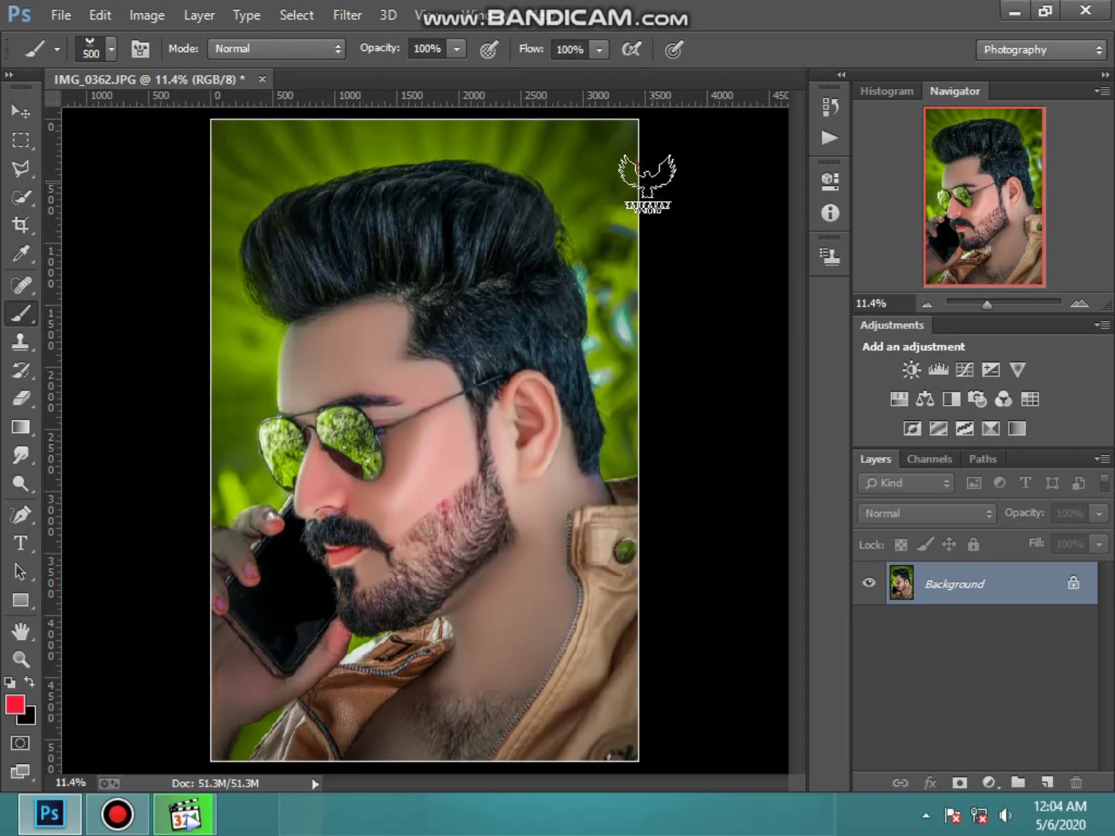
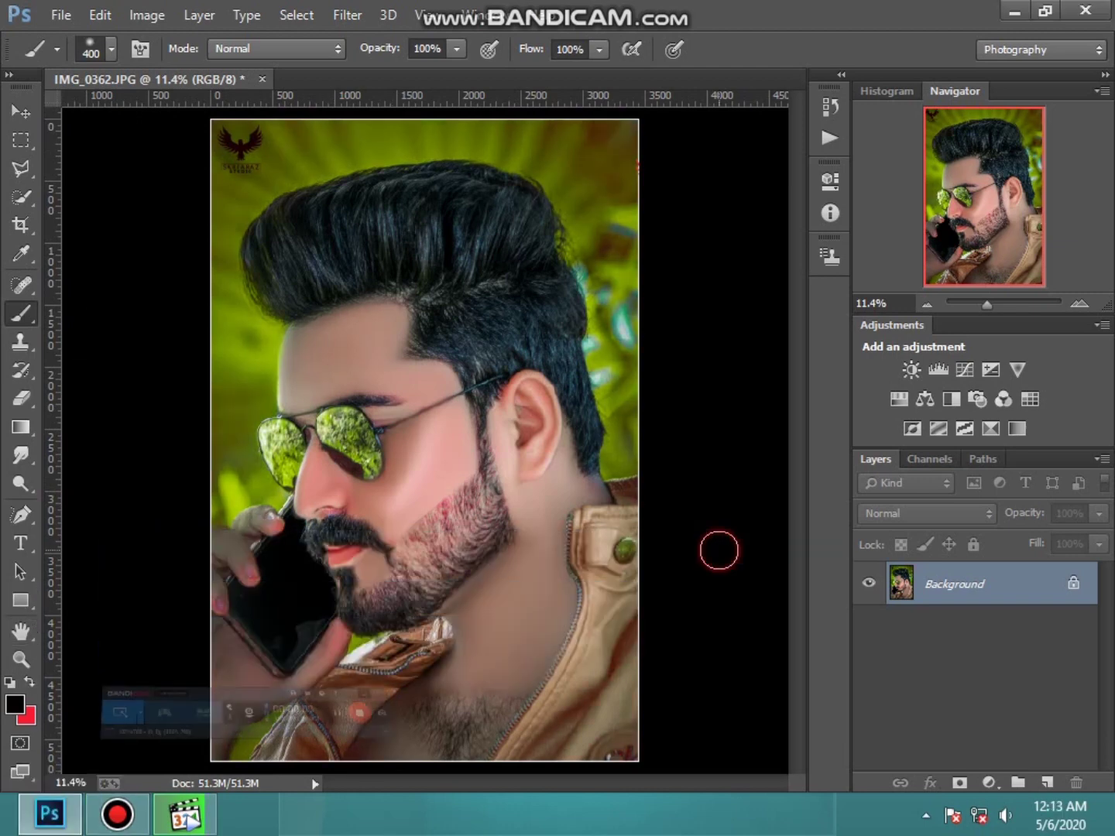
Step: Duplicate the Background layer, Gaussian-blur the copy at 40.1 px, and hide it with an inverted mask
left_click_drag(999, 588, 1041, 763)
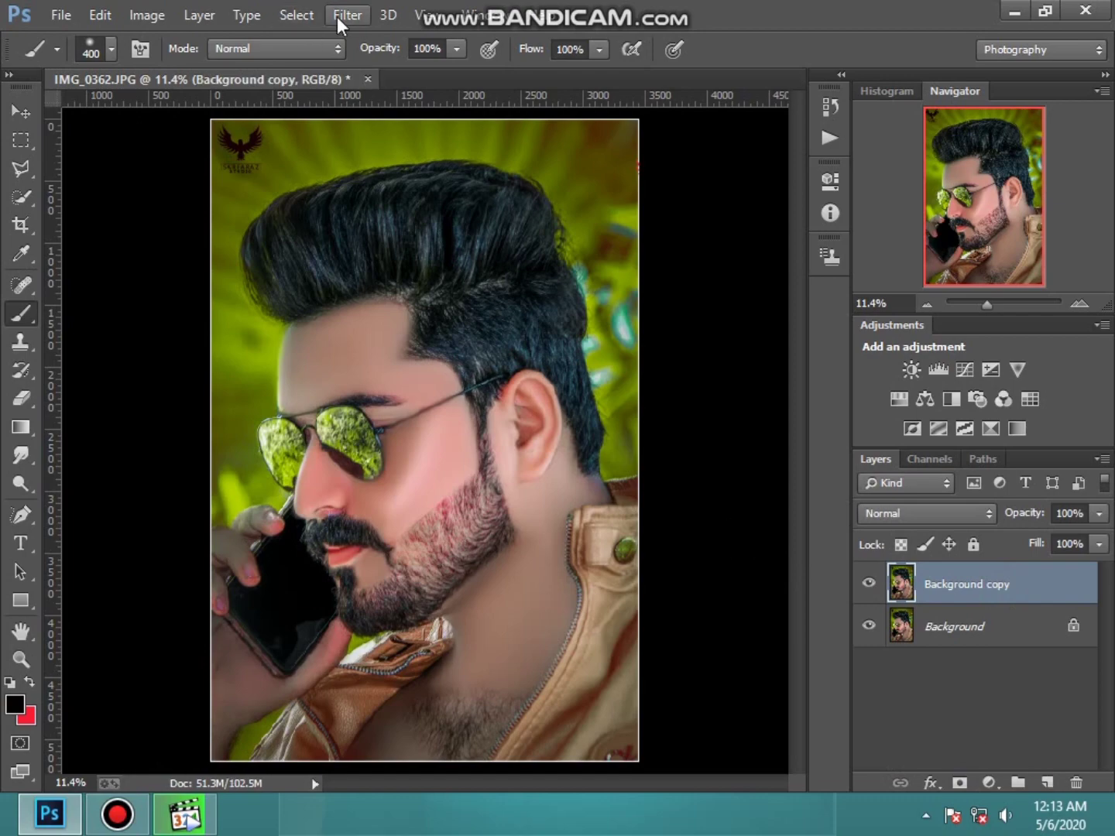
left_click(346, 15)
left_click(699, 430)
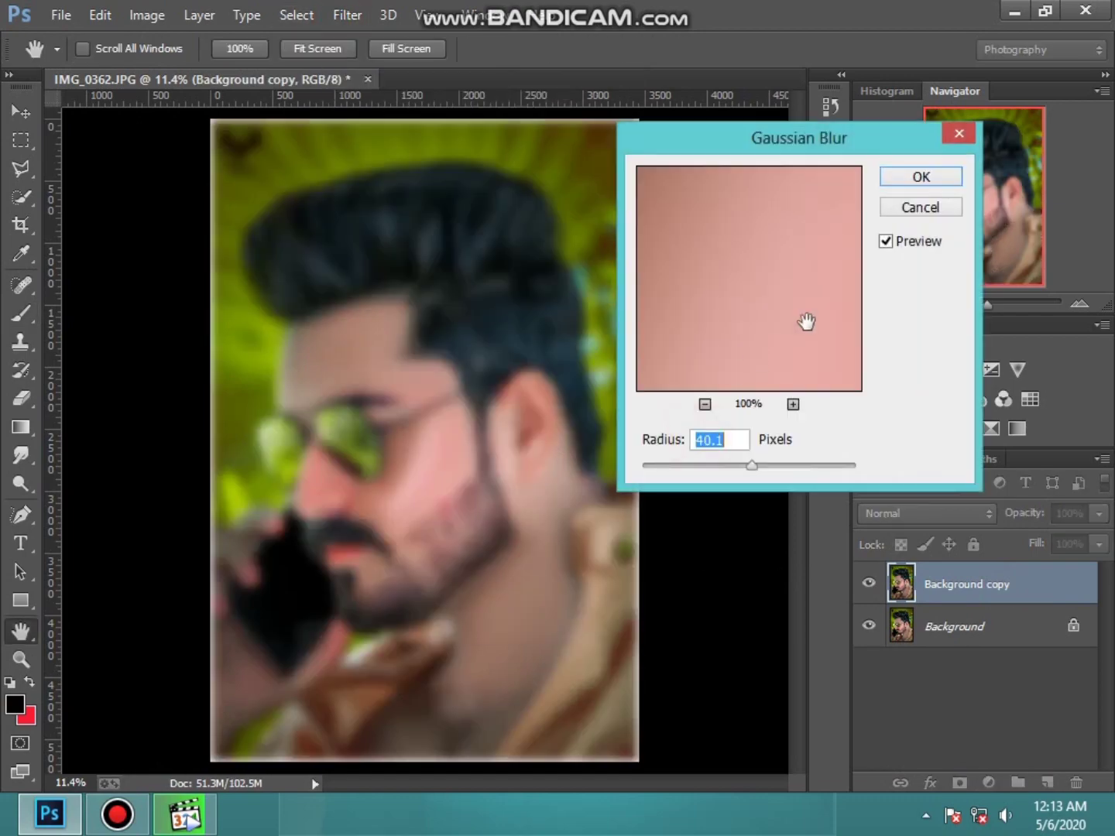
left_click(922, 177)
key("b")
left_click(960, 782)
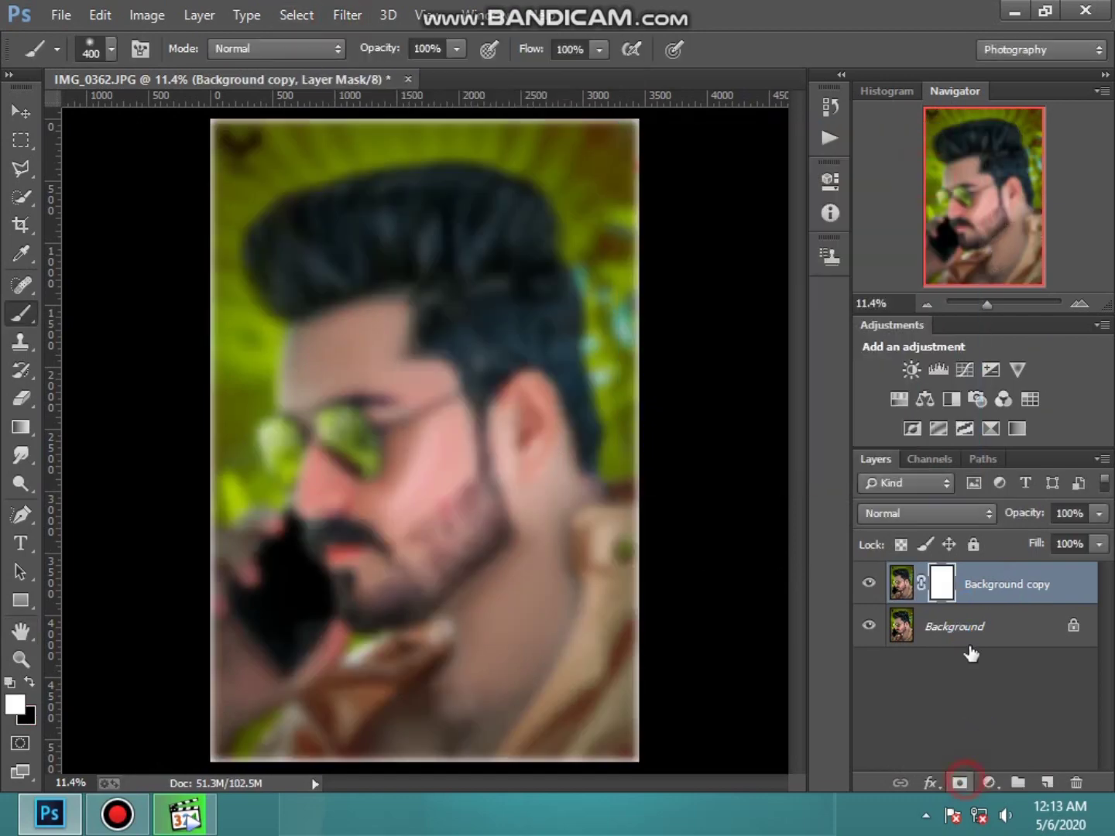
key("ctrl+i")
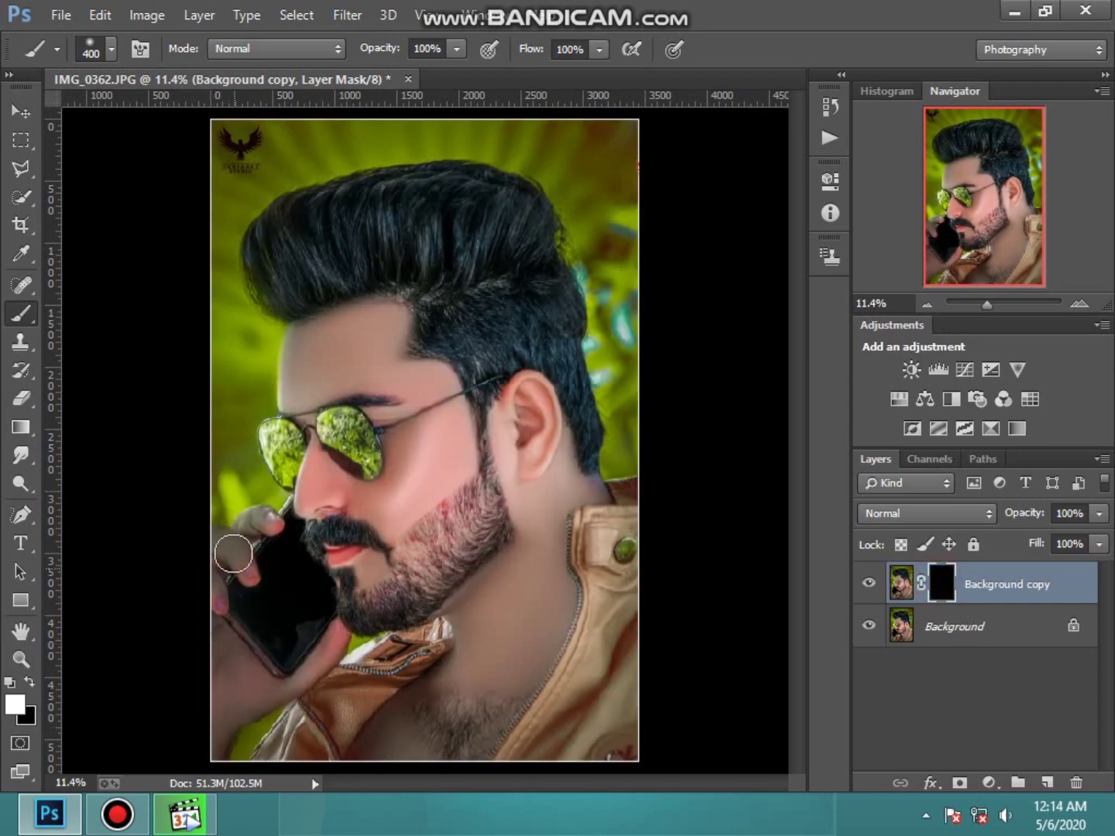
Step: Paint the blur back over the fingers, phone edge and lower-left collar
left_click_drag(233, 553, 262, 527)
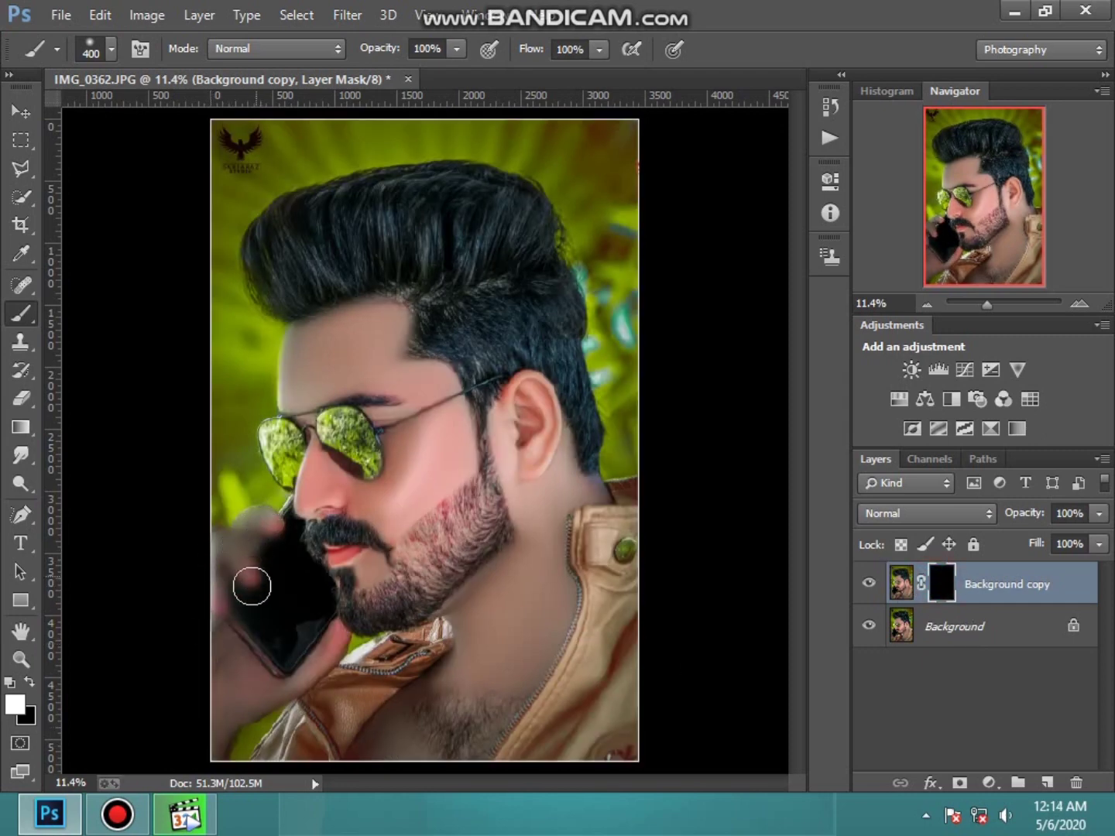
mouse_move(251, 587)
left_mouse_down()
mouse_move(226, 704)
mouse_move(263, 629)
left_mouse_up()
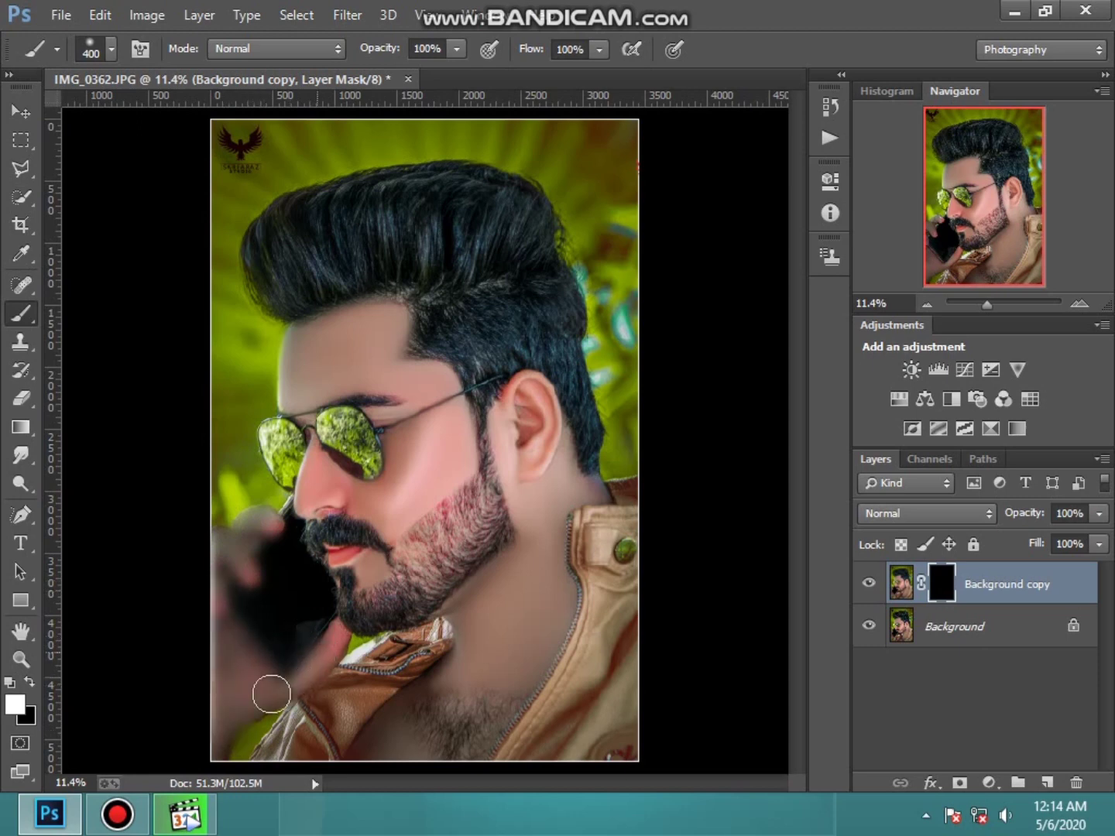
mouse_move(271, 693)
left_mouse_down()
mouse_move(234, 754)
mouse_move(588, 743)
mouse_move(622, 689)
mouse_move(618, 538)
mouse_move(577, 666)
left_mouse_up()
mouse_move(435, 665)
left_mouse_down()
mouse_move(434, 648)
mouse_move(344, 673)
mouse_move(380, 681)
left_mouse_up()
Step: Clear the mask and repaint the blur over the hand, phone, neck and jacket
key("ctrl+BackSpace")
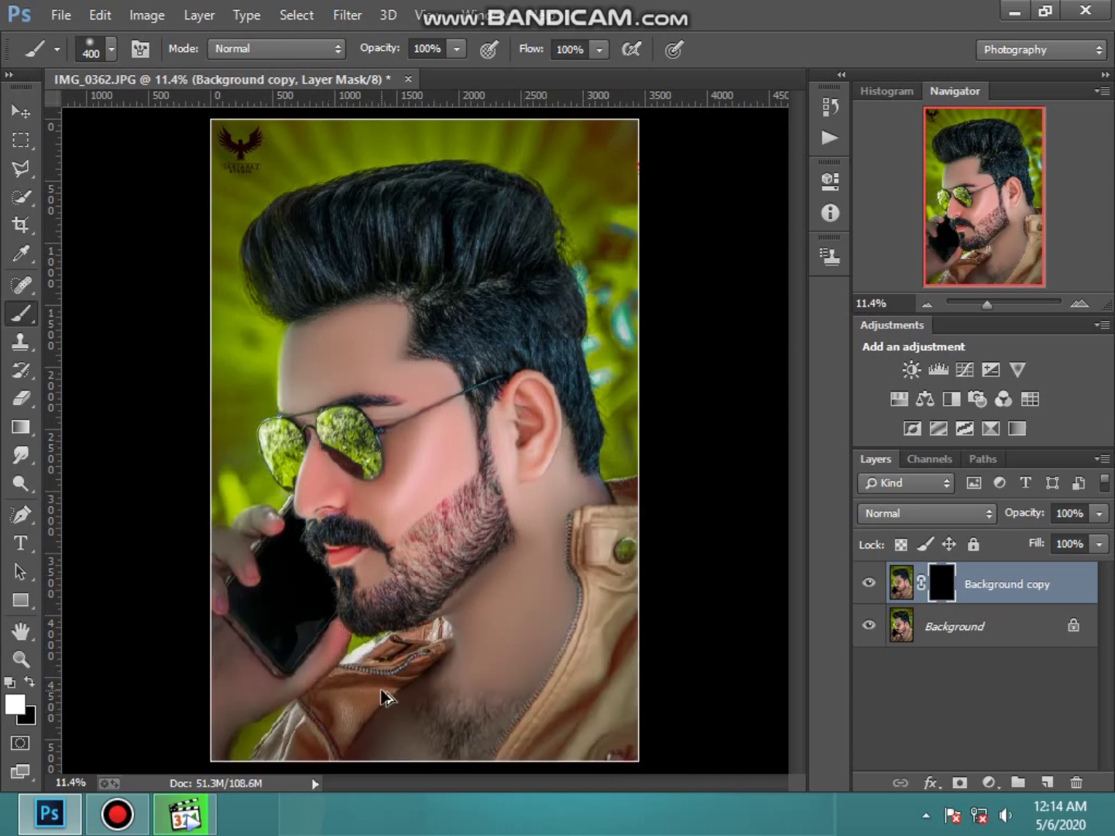
mouse_move(256, 507)
left_mouse_down()
mouse_move(233, 589)
mouse_move(230, 580)
mouse_move(257, 678)
mouse_move(326, 650)
mouse_move(240, 673)
mouse_move(330, 722)
mouse_move(248, 743)
mouse_move(349, 752)
mouse_move(418, 730)
mouse_move(442, 644)
left_mouse_up()
mouse_move(476, 697)
left_mouse_down()
mouse_move(413, 747)
mouse_move(562, 754)
mouse_move(581, 707)
mouse_move(635, 696)
mouse_move(590, 746)
left_mouse_up()
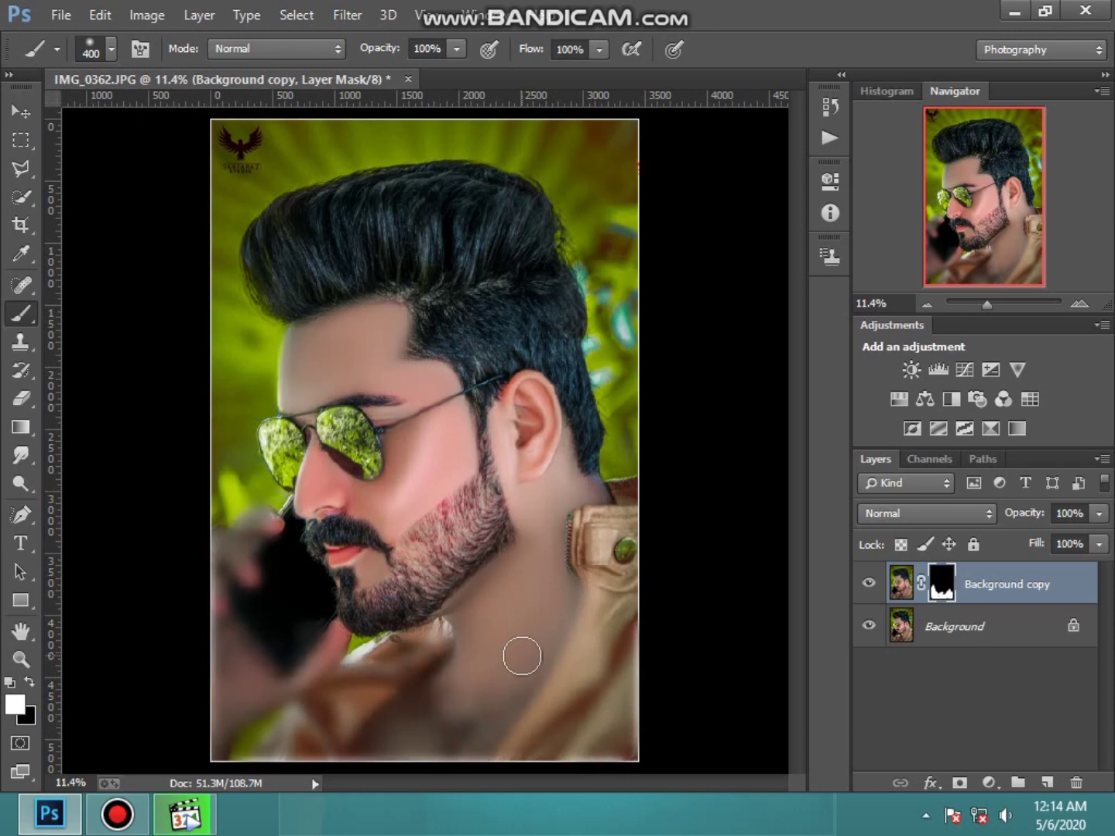
mouse_move(566, 581)
left_mouse_down()
mouse_move(623, 538)
mouse_move(582, 615)
left_mouse_up()
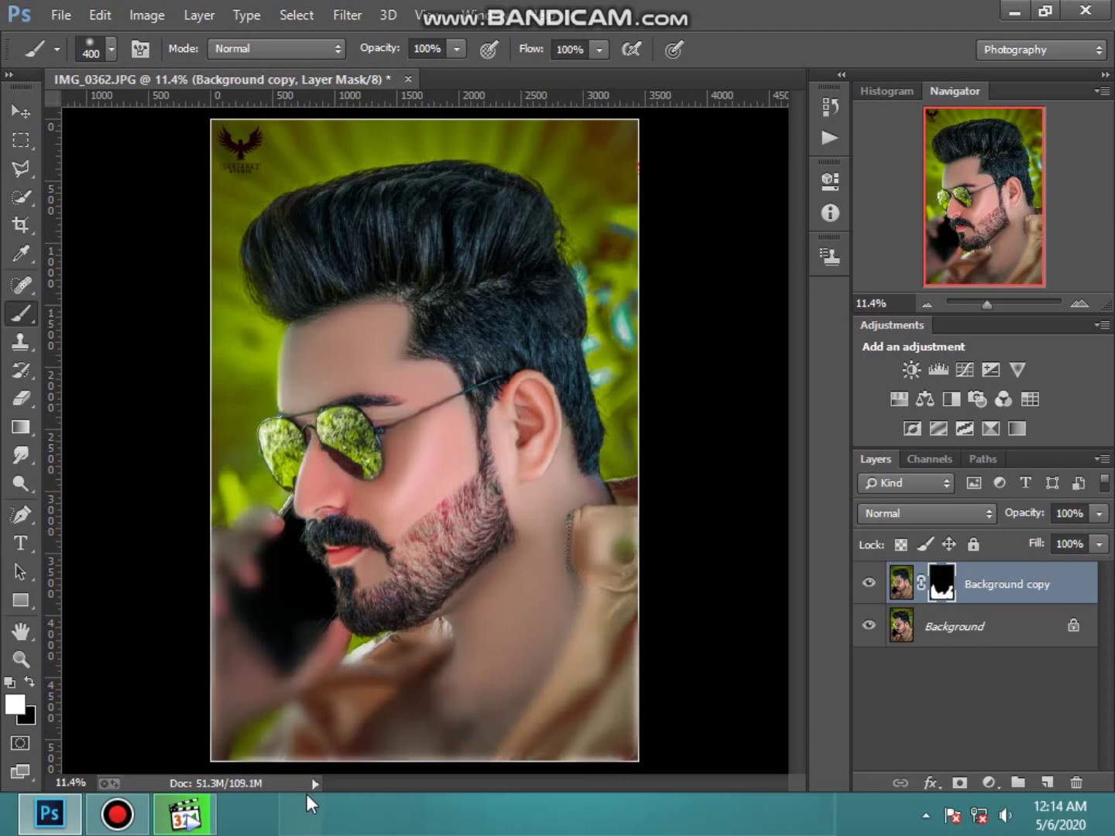
mouse_move(606, 505)
left_mouse_down()
mouse_move(623, 510)
mouse_move(626, 745)
mouse_move(553, 697)
left_mouse_up()
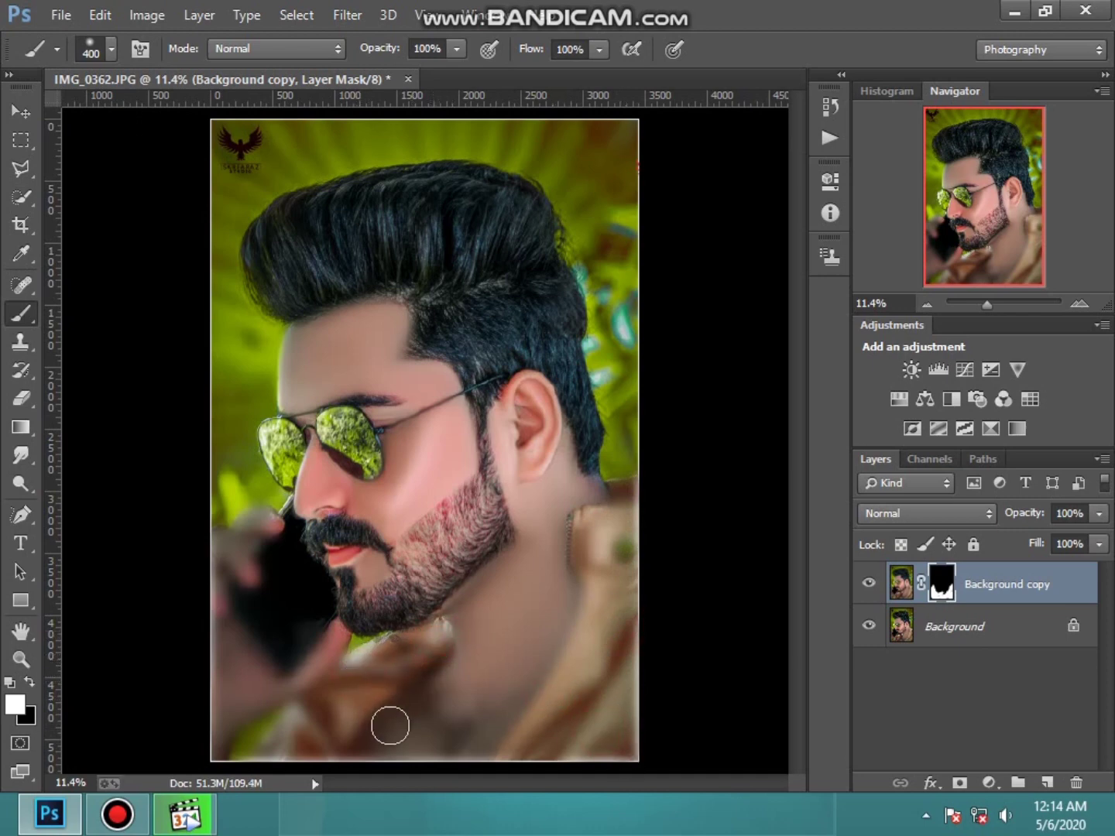
Step: Add a Channel Mixer layer mixing Red +97, Green +7 and Blue -5 into the red output
left_click(1003, 399)
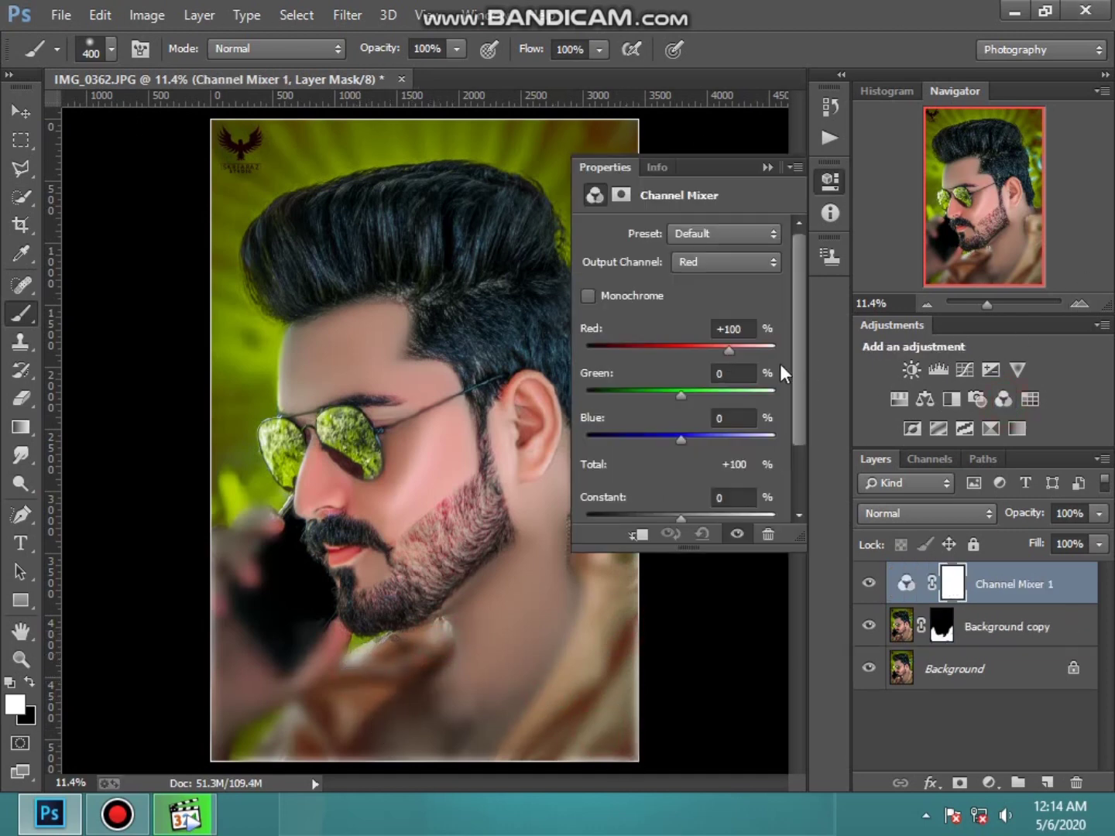
mouse_move(729, 348)
left_mouse_down()
mouse_move(739, 351)
mouse_move(726, 351)
left_mouse_up()
mouse_move(684, 397)
left_mouse_down()
mouse_move(694, 397)
mouse_move(684, 397)
mouse_move(678, 440)
left_mouse_up()
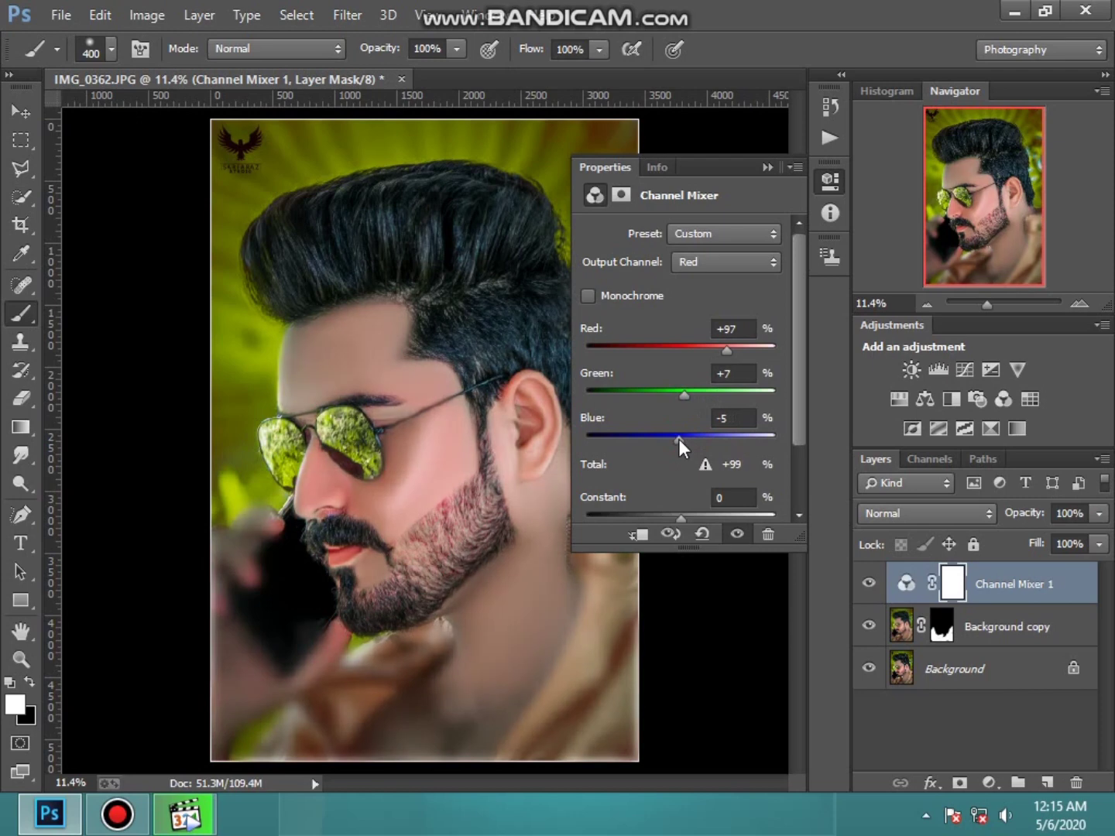
left_click(766, 167)
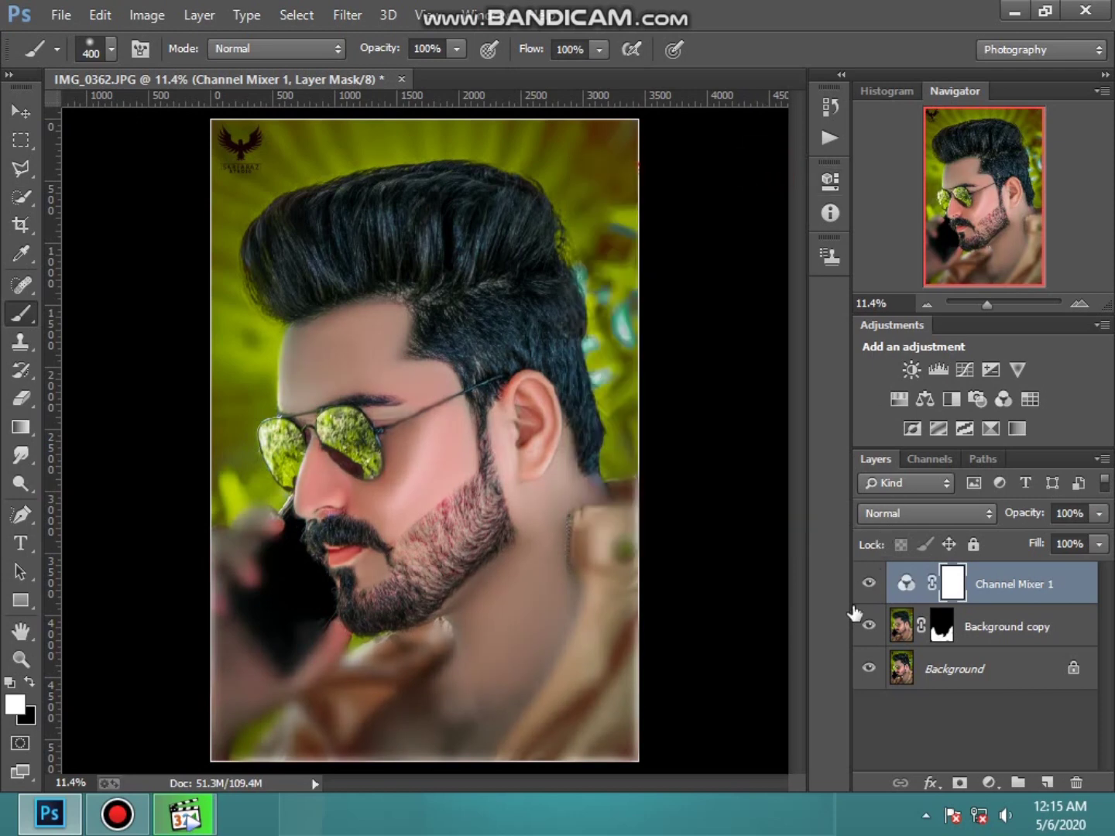
Step: Merge all visible layers and duplicate the merged layer
right_click(960, 662)
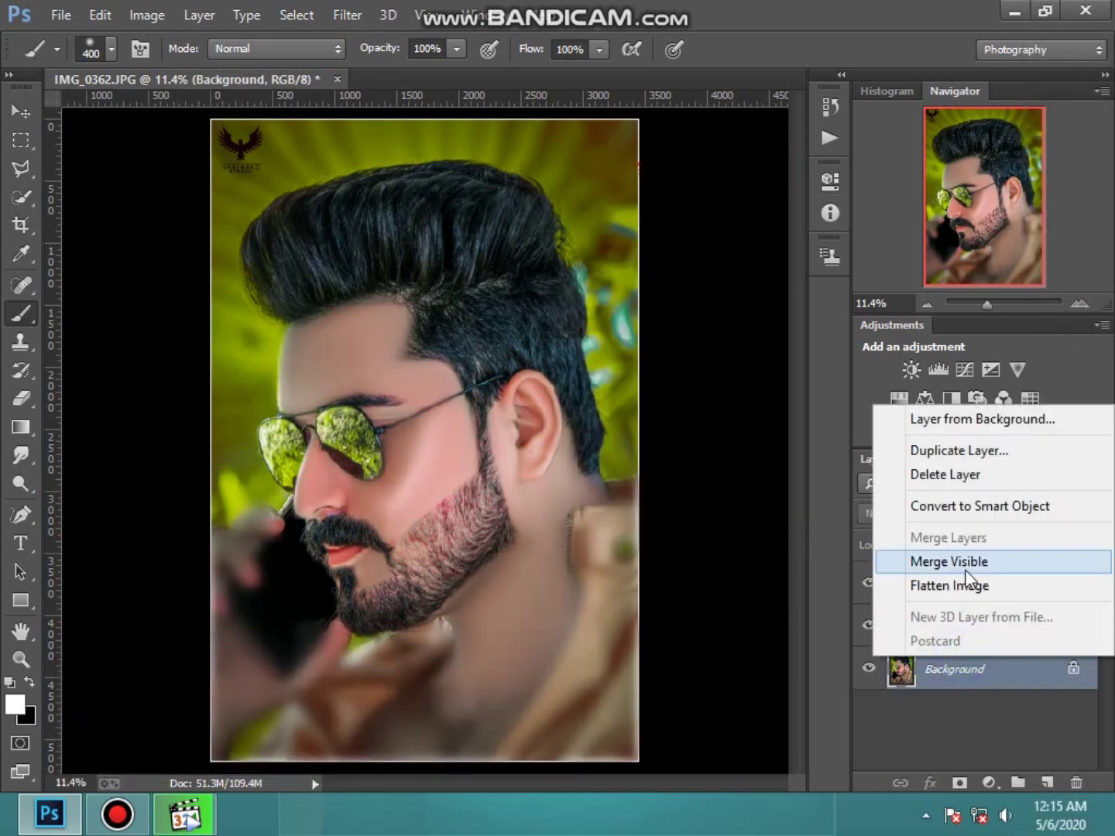
left_click(982, 563)
left_click_drag(983, 585, 1045, 777)
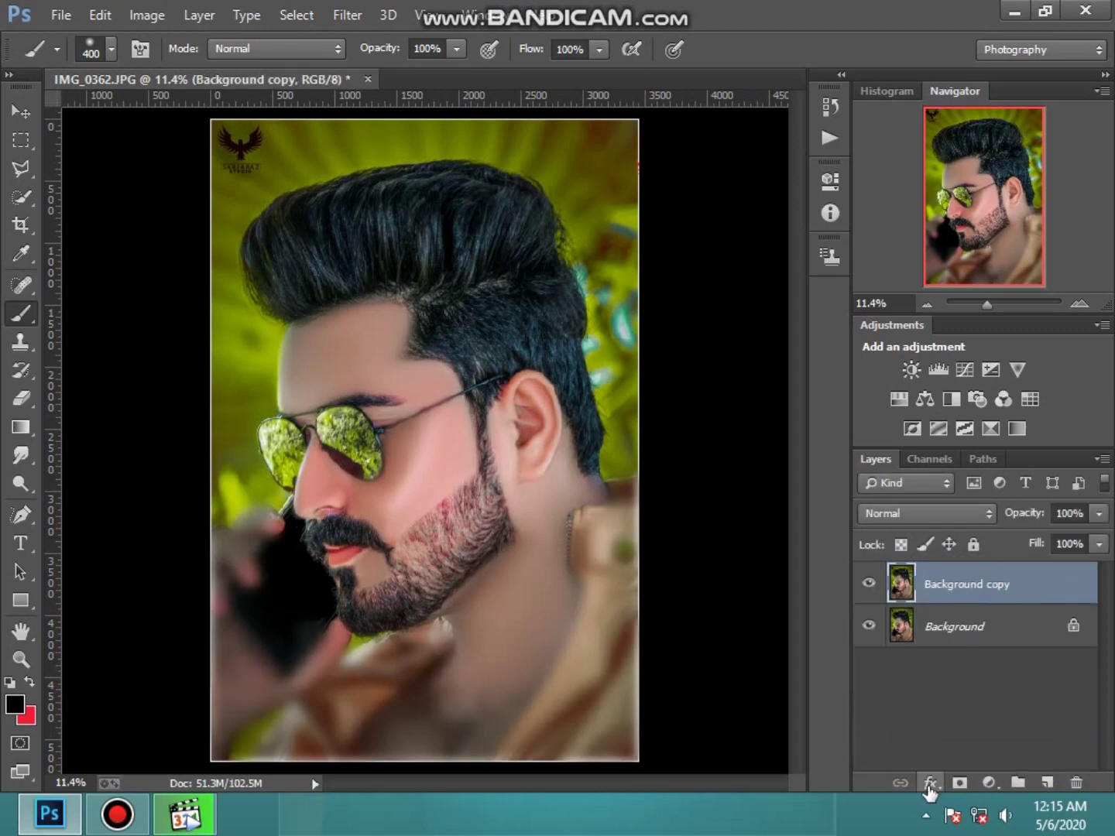
Step: Give the copy a 9 px inside stroke in near-white fbf7f7 and merge it down
left_click(931, 784)
left_click(960, 577)
left_click(472, 568)
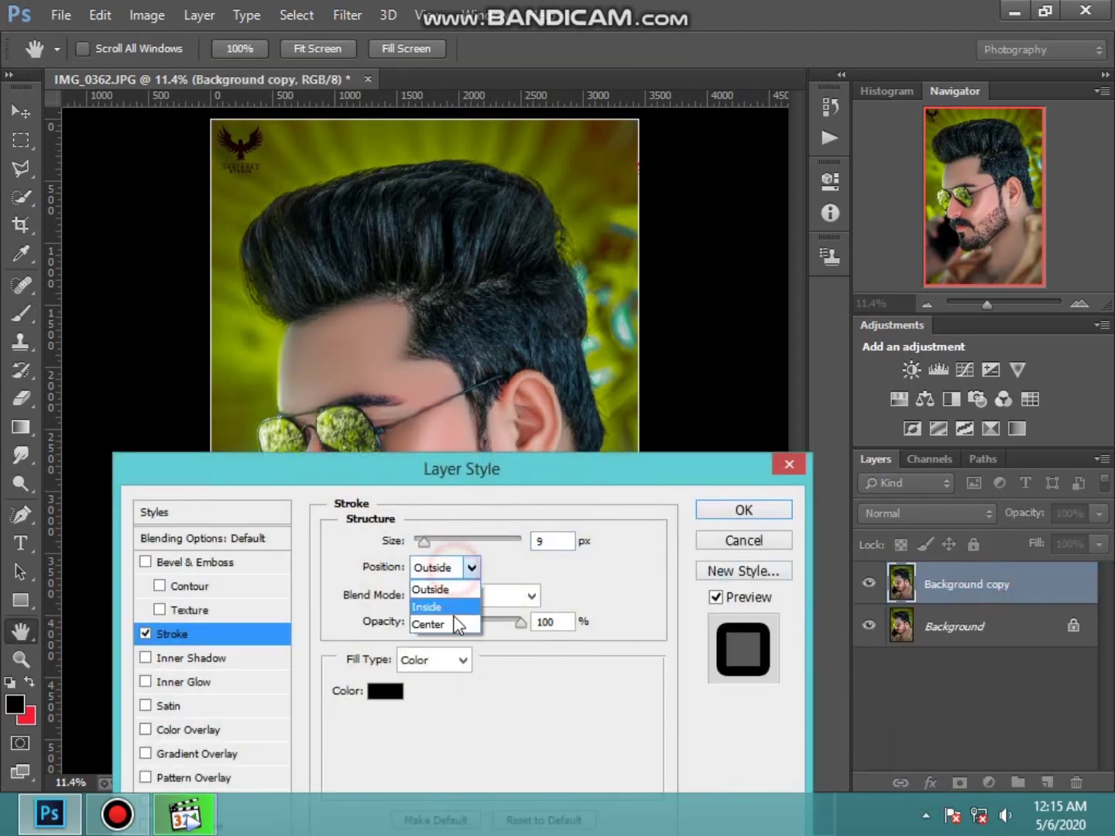
left_click(439, 605)
left_click(385, 690)
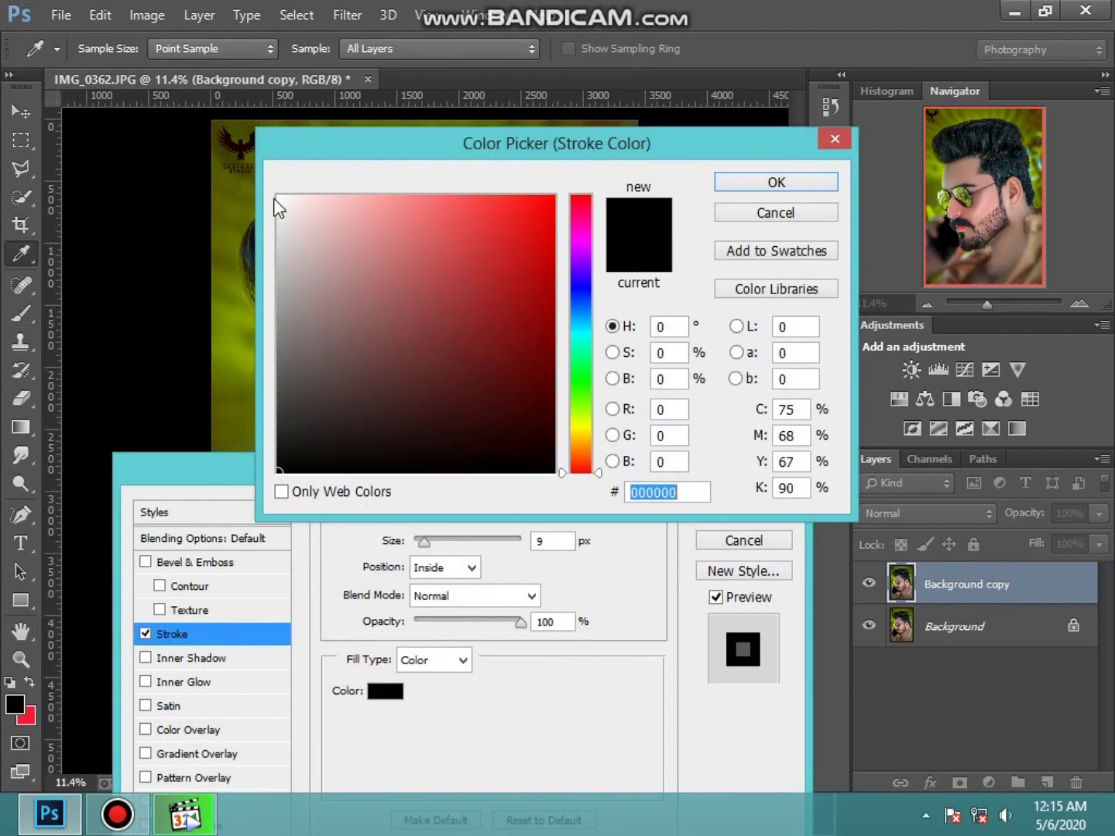
left_click(281, 199)
left_click(776, 182)
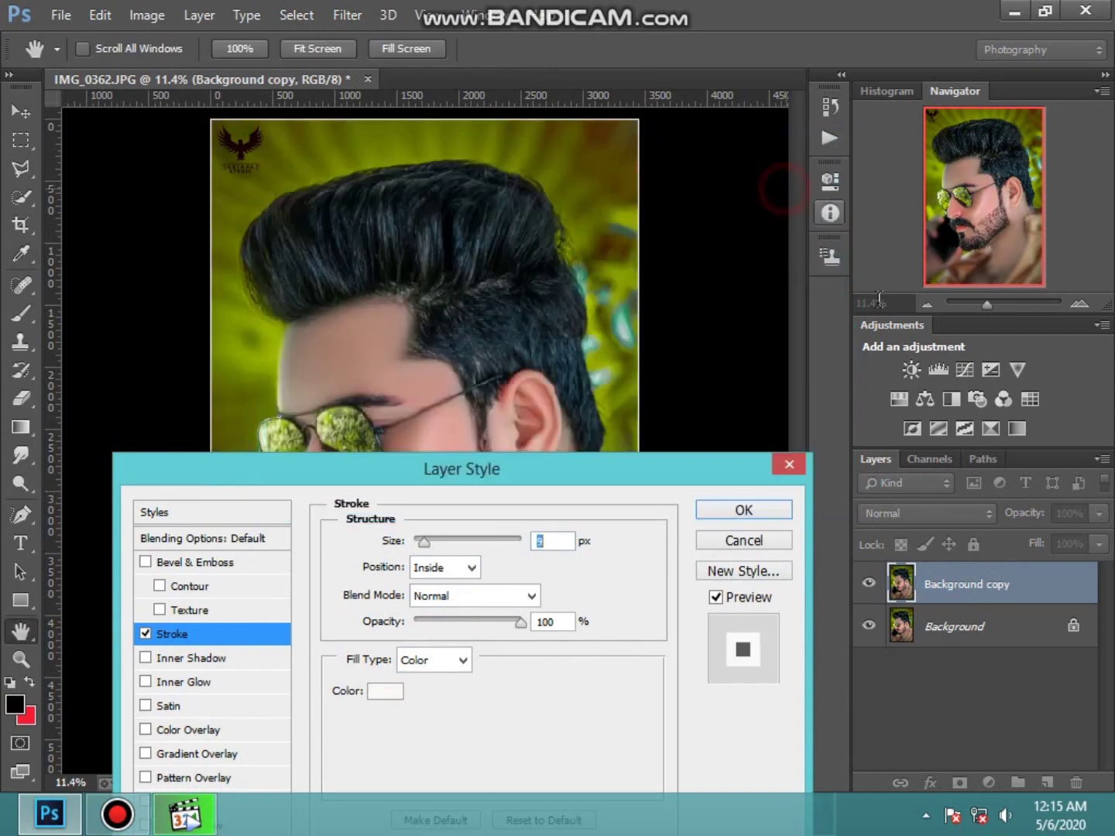
left_click(761, 510)
right_click(941, 673)
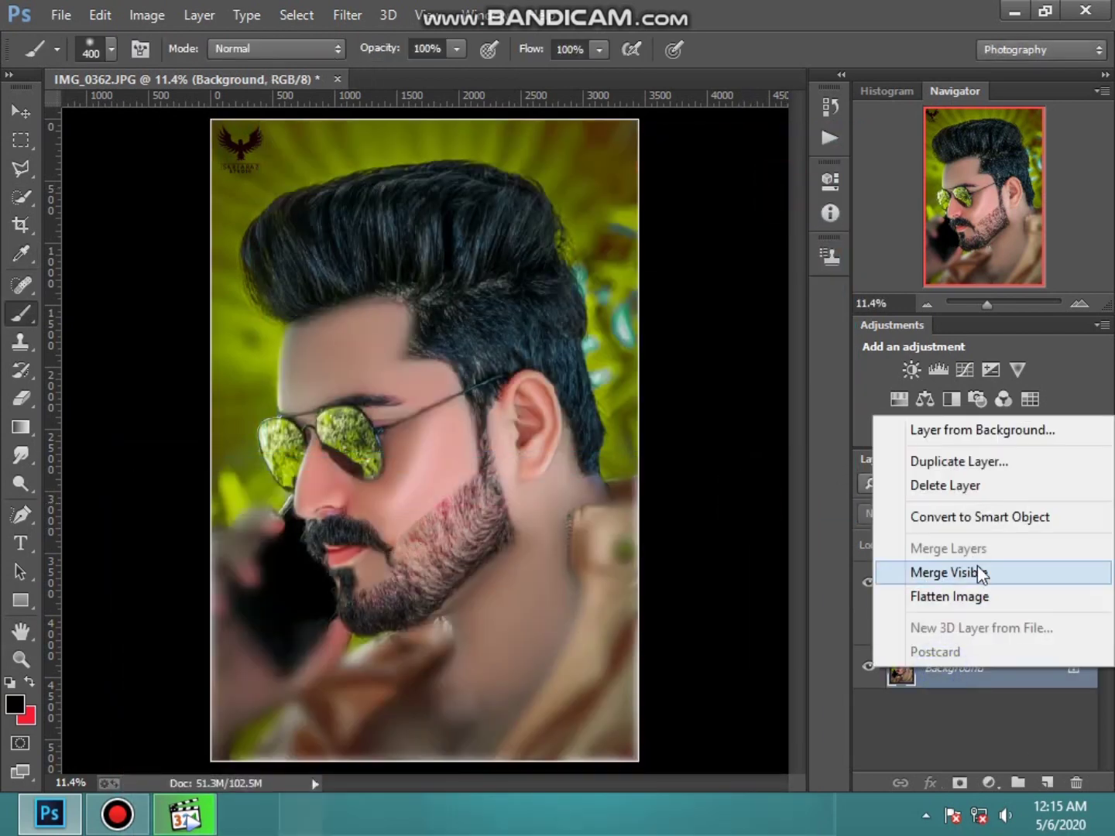
left_click(978, 571)
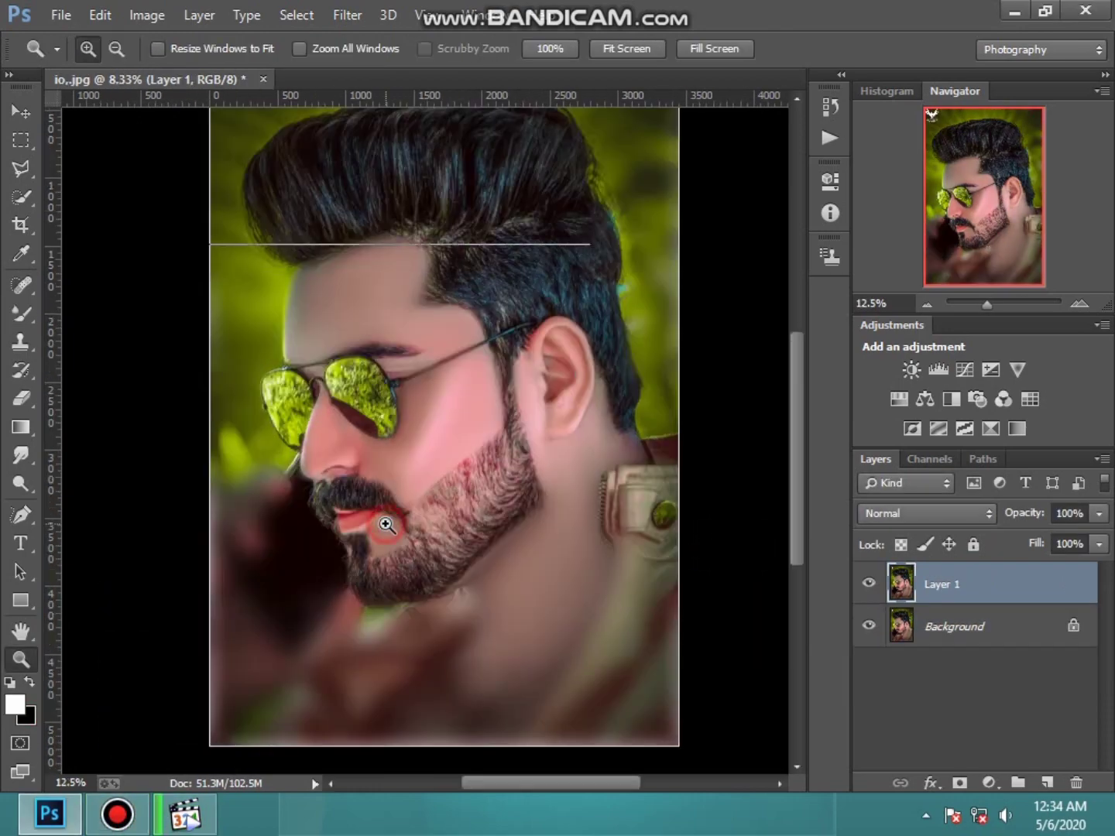
Step: Fit the image on screen, duplicate Layer 1, and open Liquify zoomed on the chin
left_click(386, 524)
right_click(386, 524)
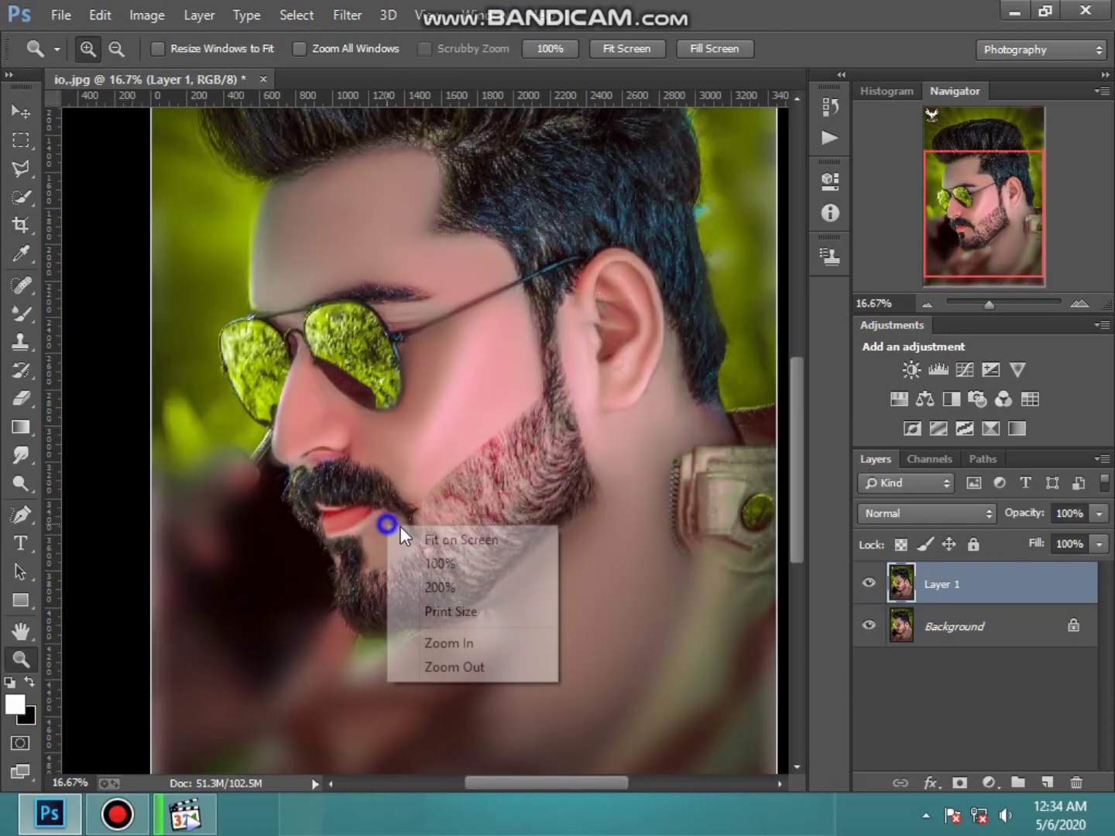
left_click(432, 534)
key("ctrl+j")
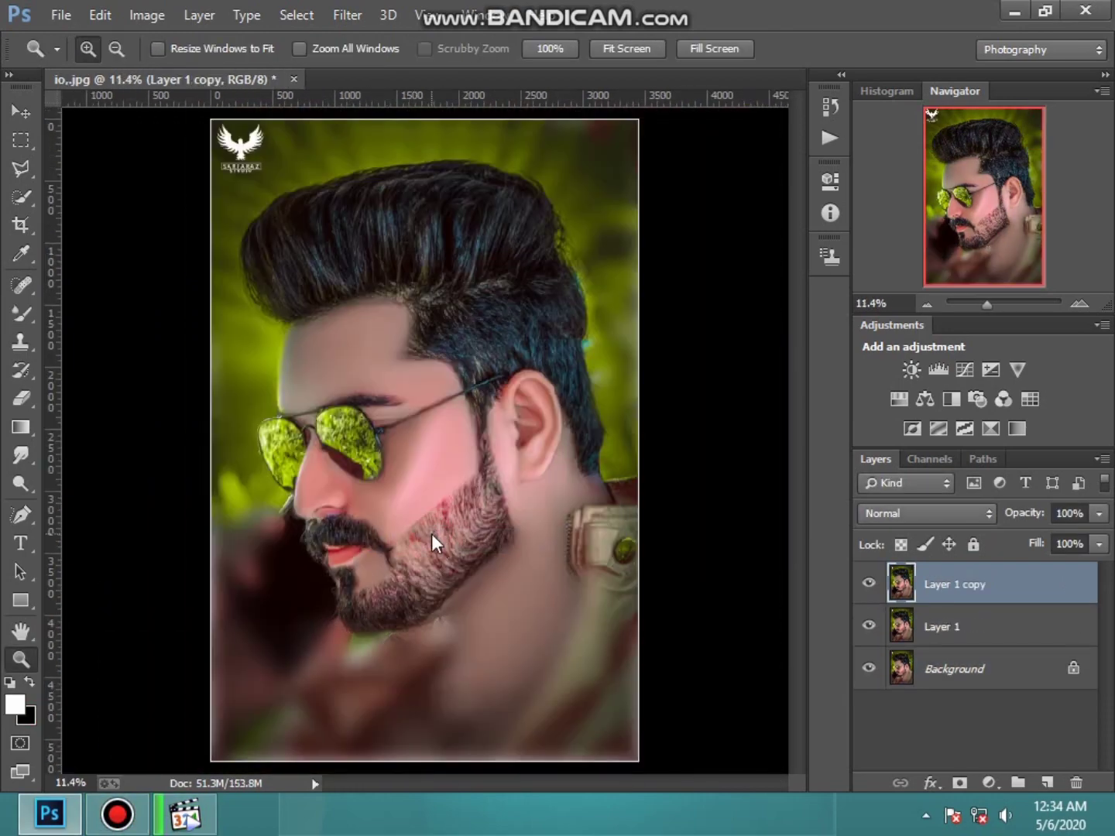
key("ctrl+shift+x")
left_click(31, 206)
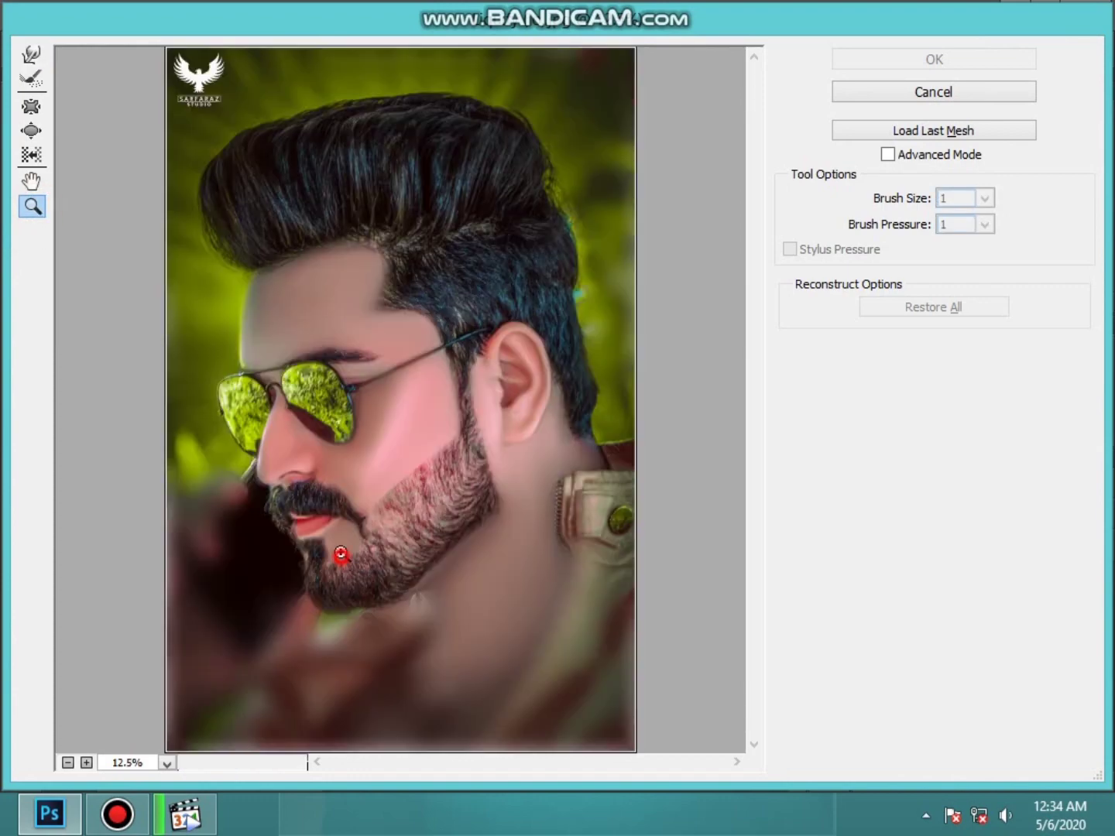
left_click(365, 552)
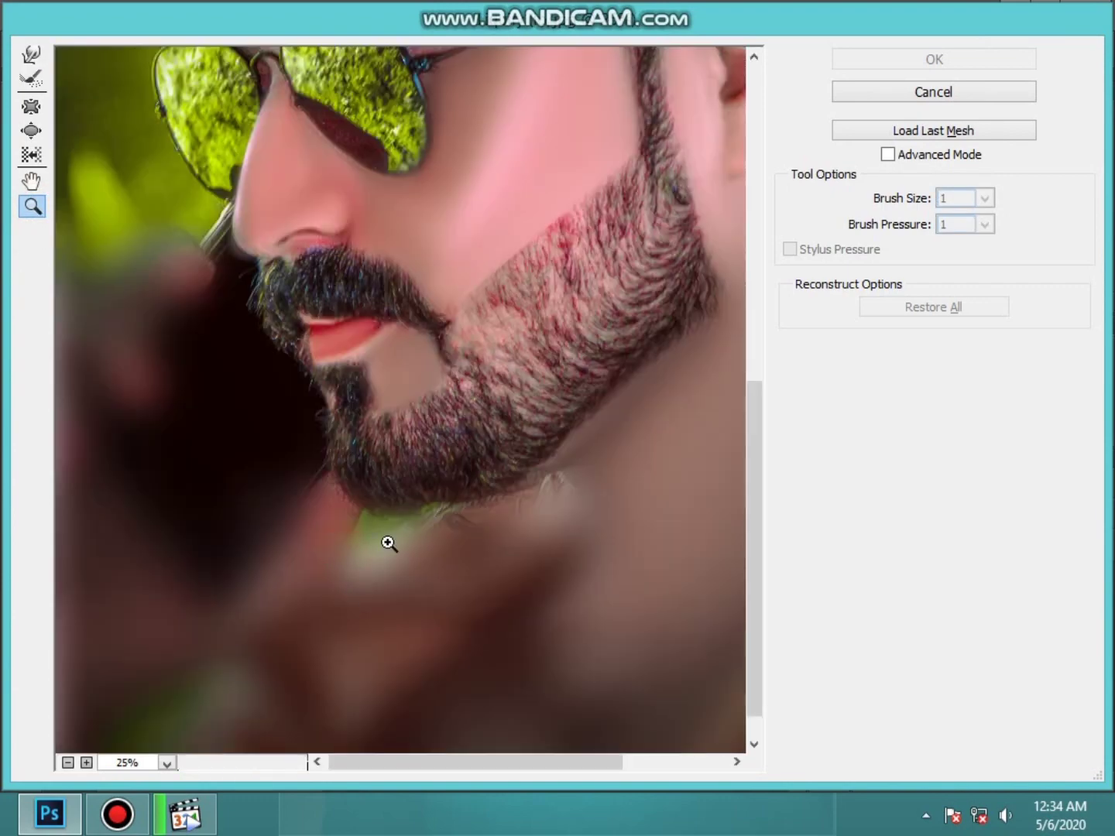
left_click(399, 526)
left_click(32, 53)
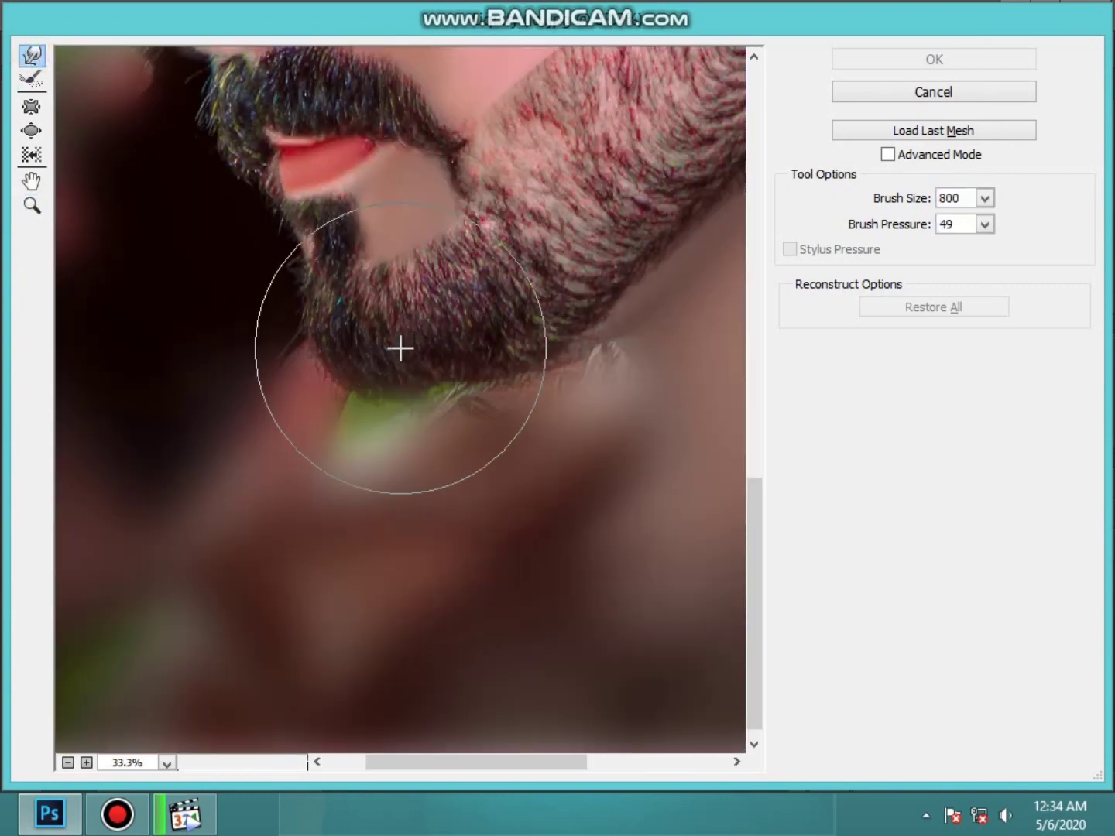
Step: Forward-warp the beard's chin outline at brush size 600, pressure 49
mouse_move(386, 355)
left_mouse_down()
mouse_move(341, 391)
mouse_move(378, 410)
mouse_move(454, 399)
mouse_move(425, 398)
left_mouse_up()
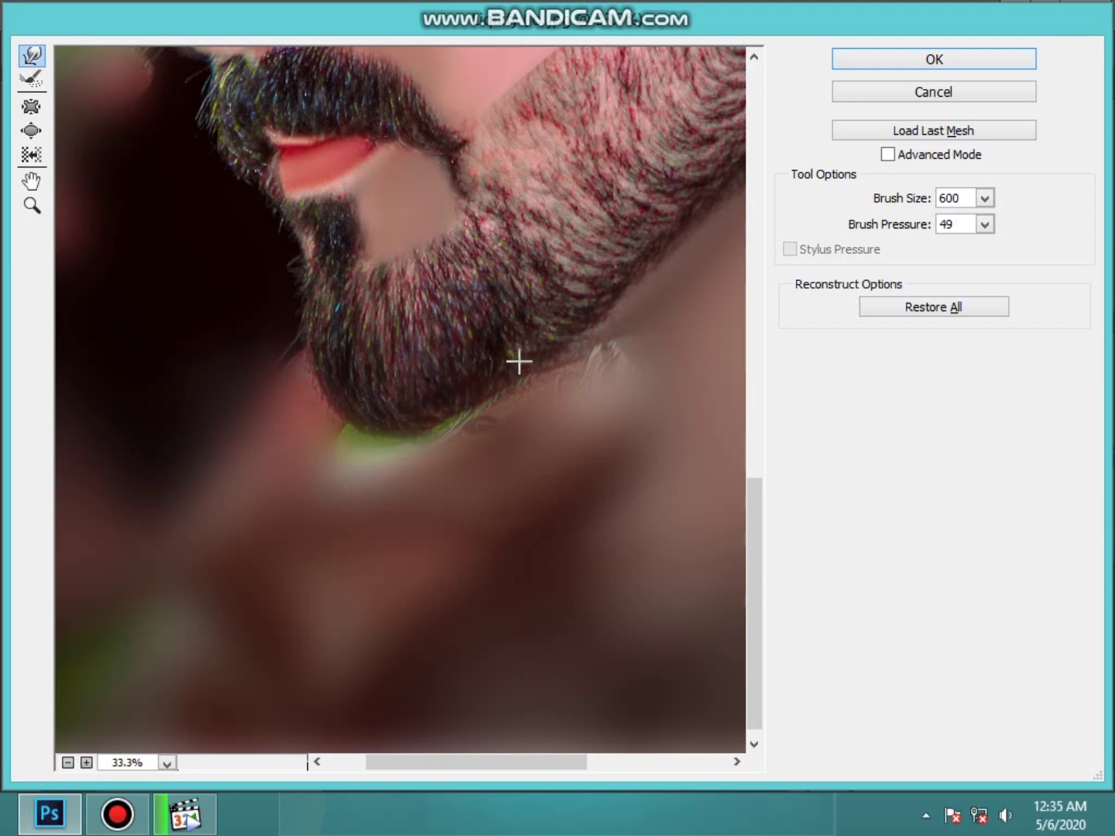
mouse_move(519, 360)
left_mouse_down()
mouse_move(565, 359)
mouse_move(581, 345)
mouse_move(537, 377)
left_mouse_up()
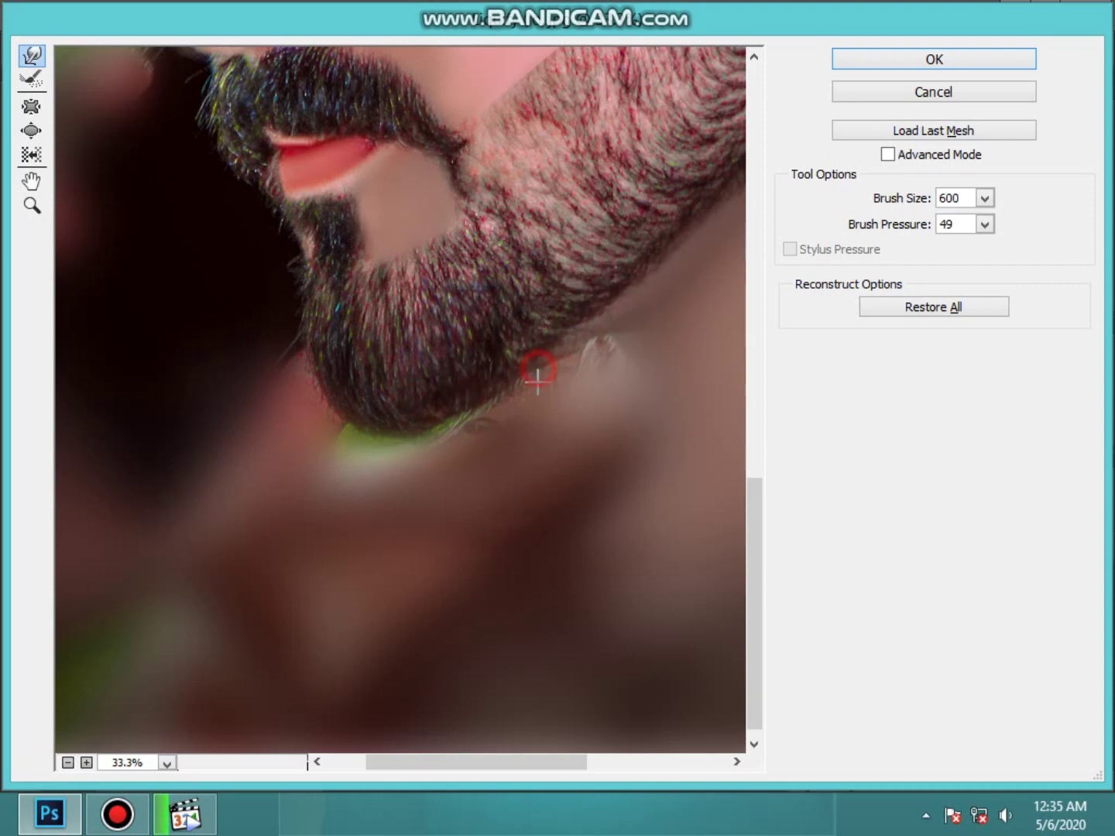
left_click_drag(372, 401, 387, 359)
left_click_drag(413, 248, 423, 236)
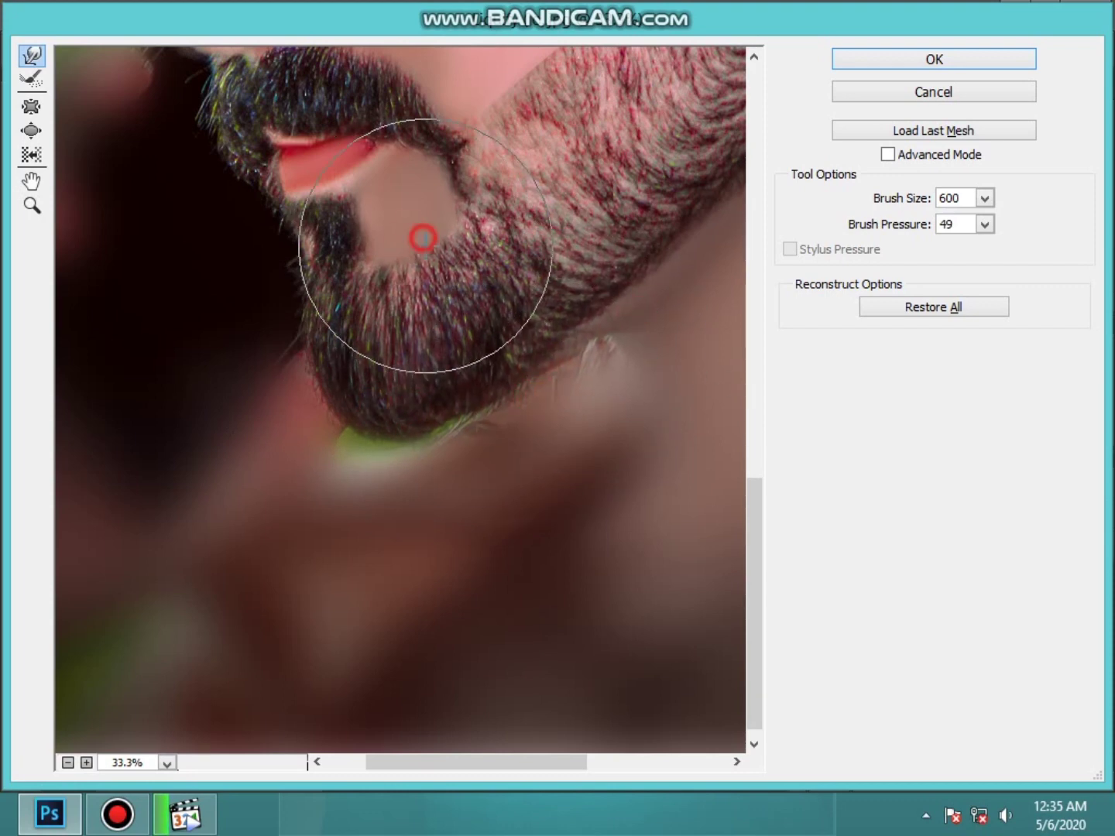
mouse_move(318, 337)
left_mouse_down()
mouse_move(351, 406)
mouse_move(408, 418)
left_mouse_up()
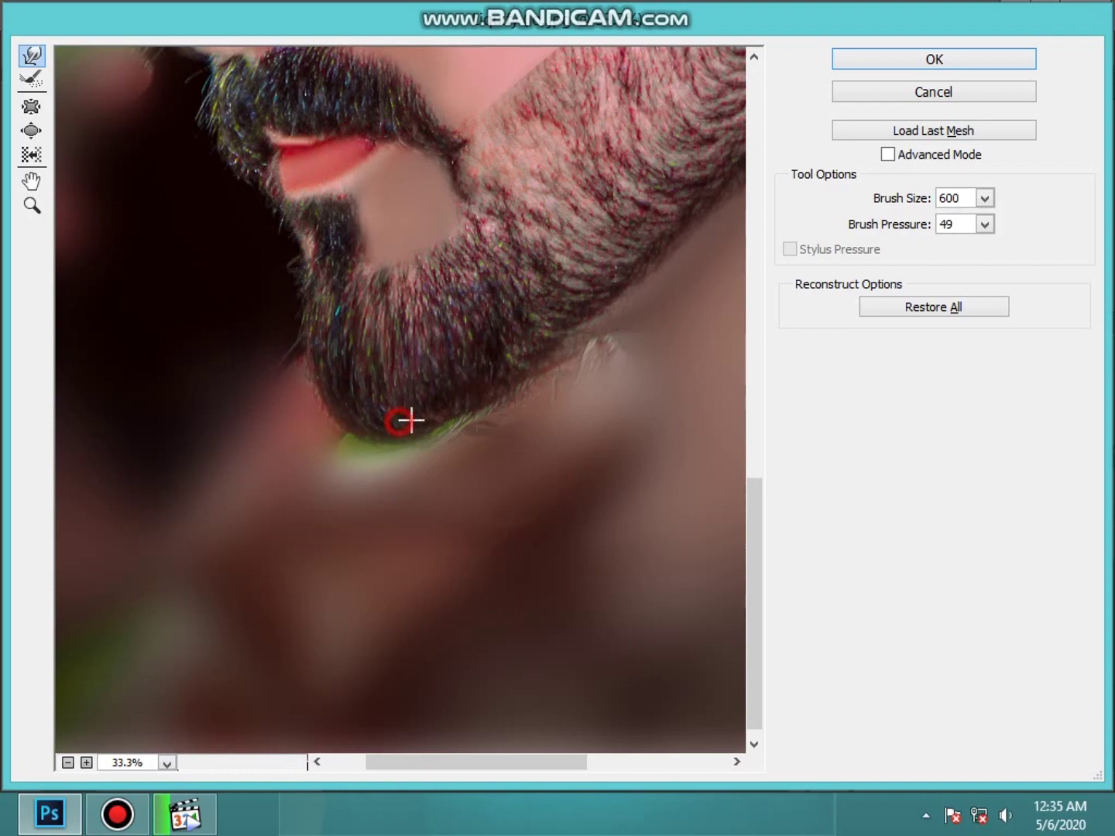
left_click_drag(461, 764, 533, 780)
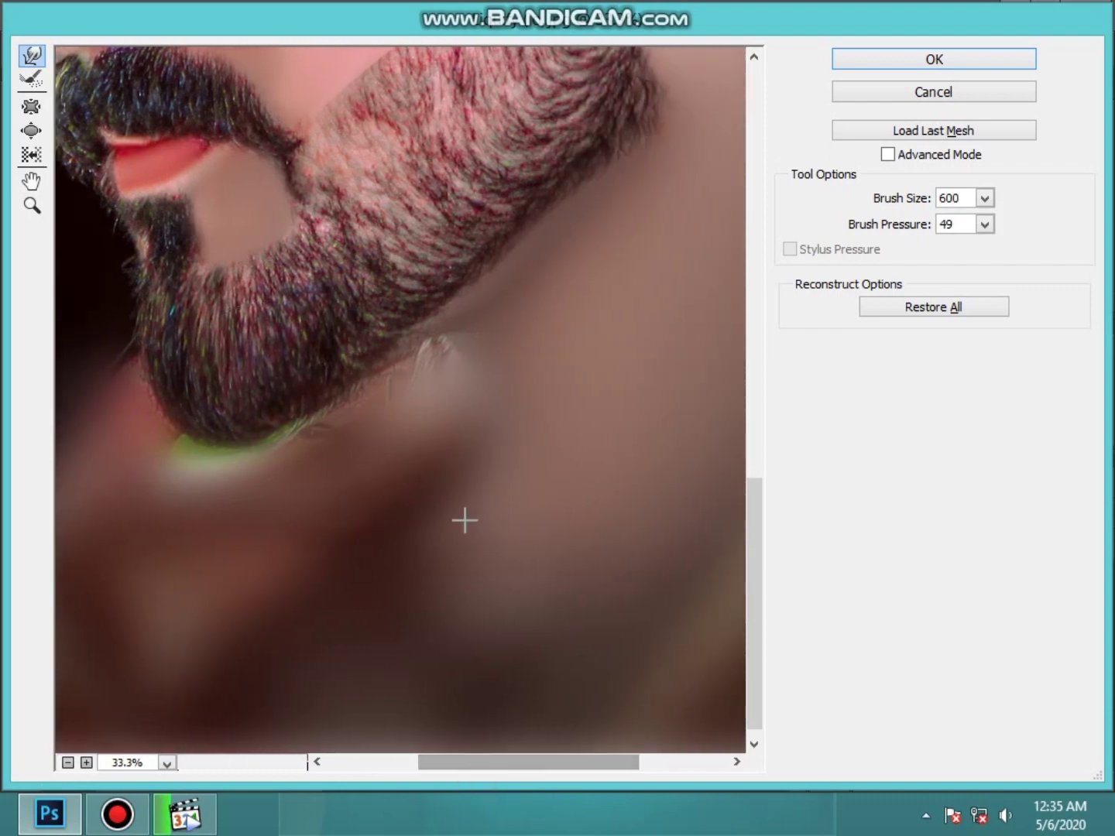
scroll(463, 519, "up", 3)
left_click_drag(450, 545, 424, 548)
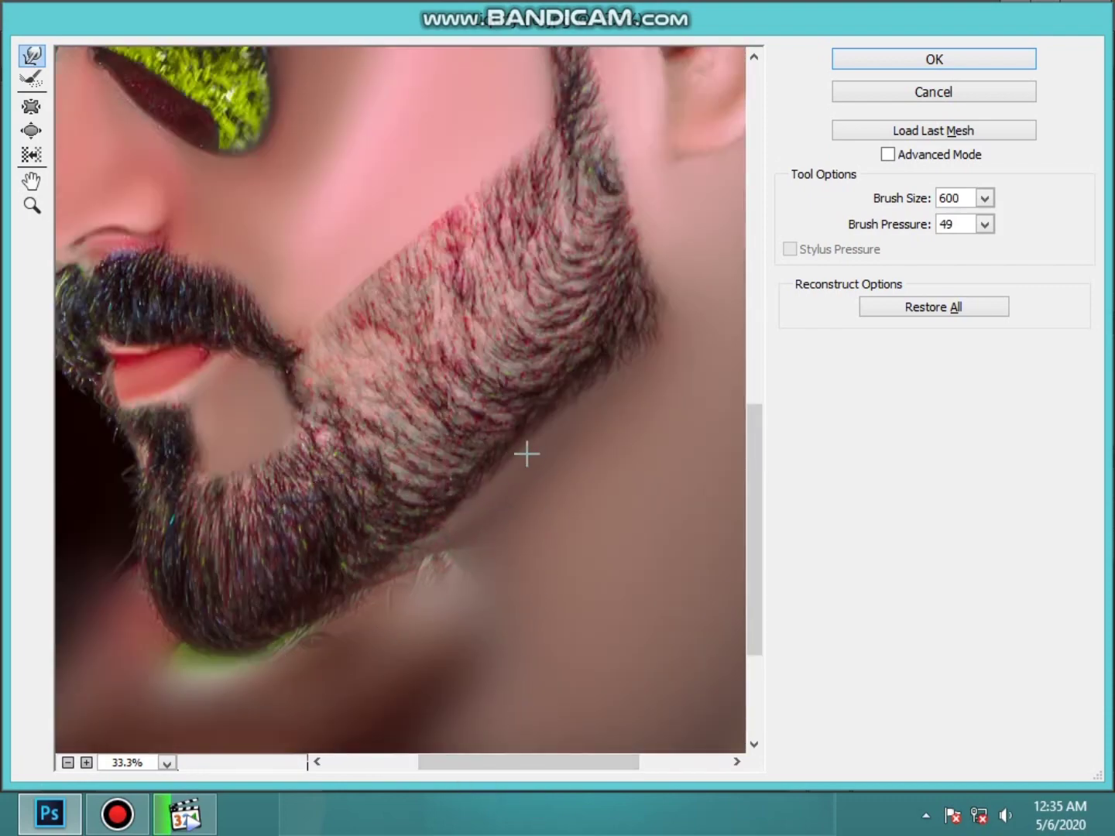
Step: Push the beard's lower-right, jawline and upper edges, then apply the Liquify result
left_click_drag(525, 456, 569, 445)
mouse_move(650, 345)
left_mouse_down()
mouse_move(669, 338)
mouse_move(666, 348)
left_mouse_up()
left_click_drag(196, 649, 318, 631)
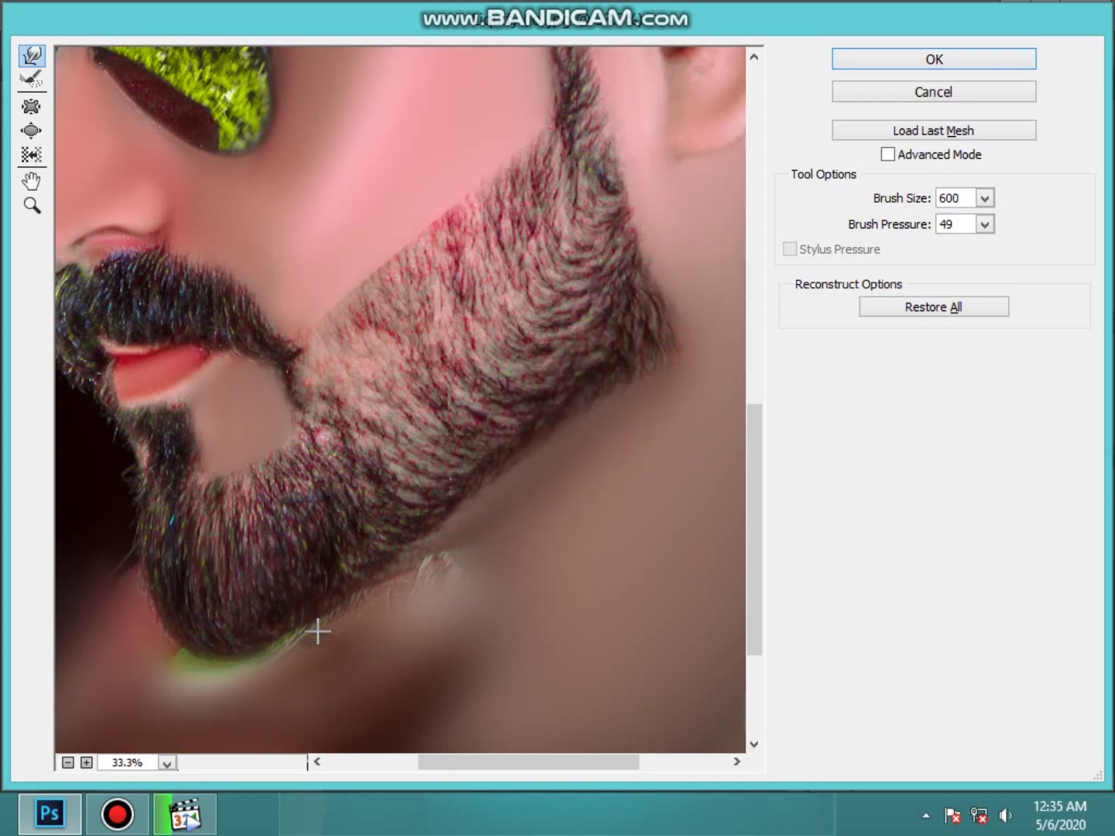
left_click_drag(369, 595, 435, 569)
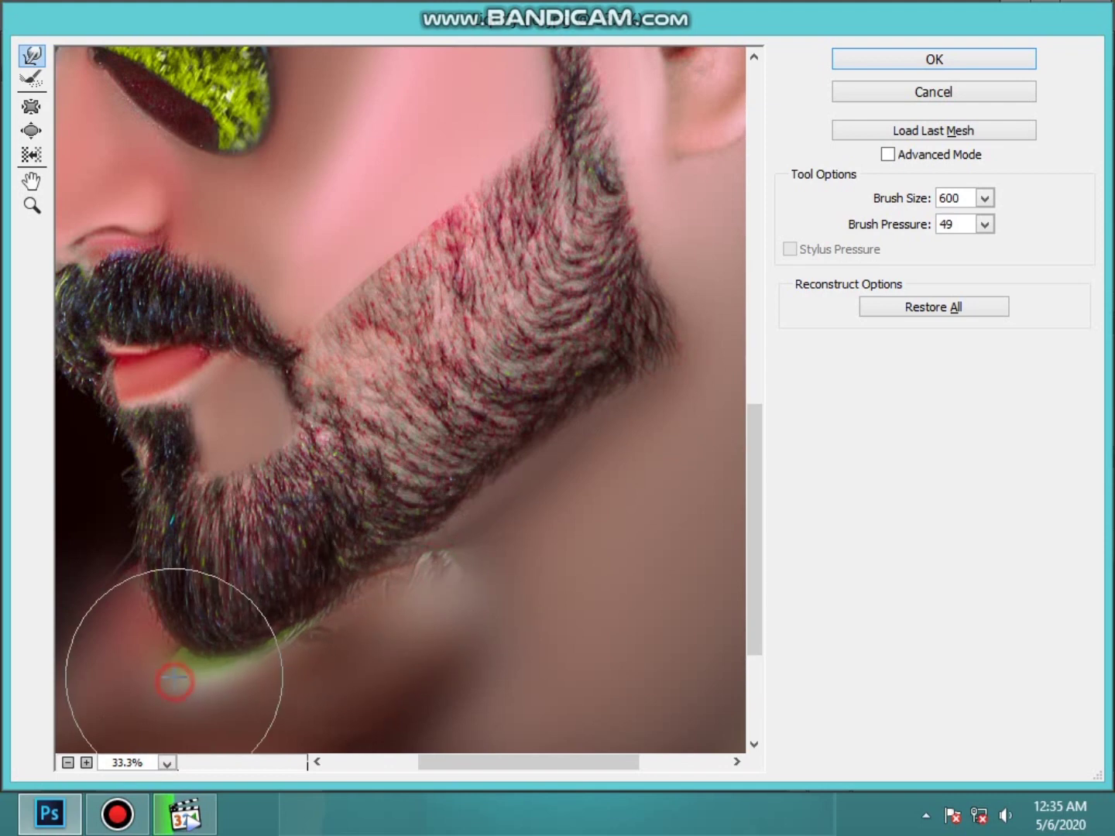
mouse_move(498, 229)
left_mouse_down()
mouse_move(443, 233)
mouse_move(436, 274)
mouse_move(393, 299)
mouse_move(380, 372)
left_mouse_up()
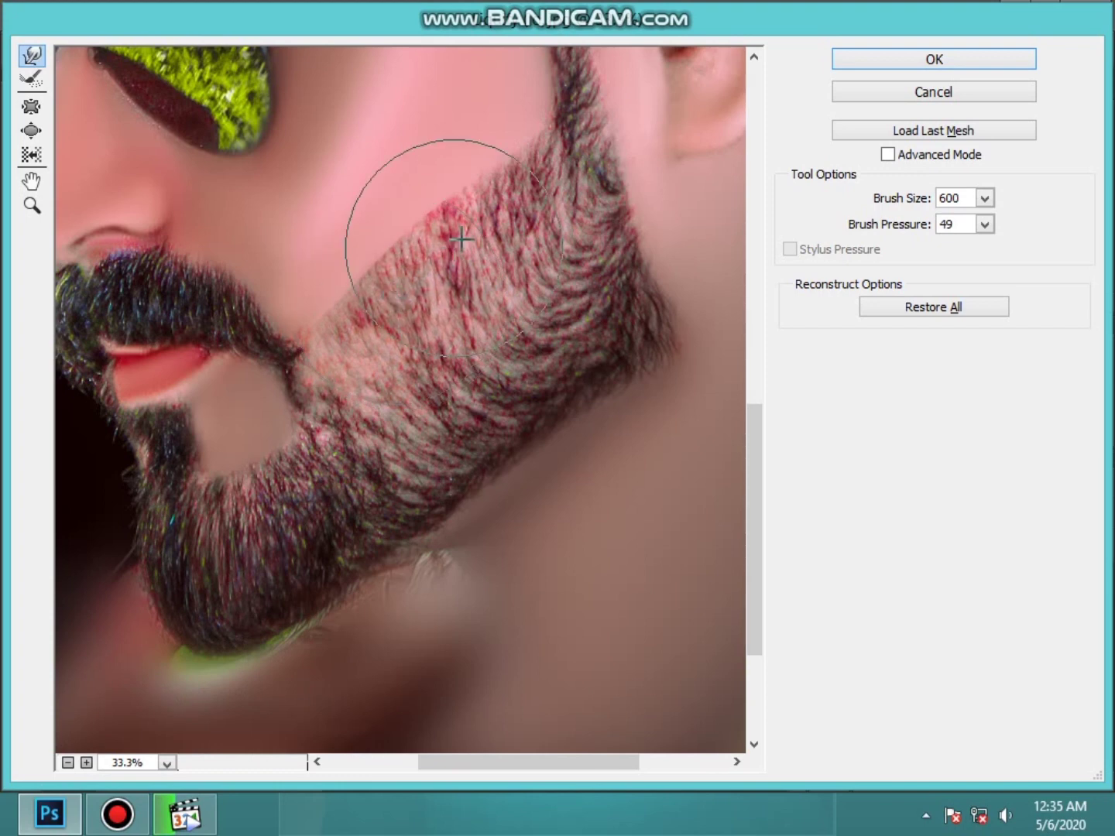
left_click_drag(637, 204, 630, 201)
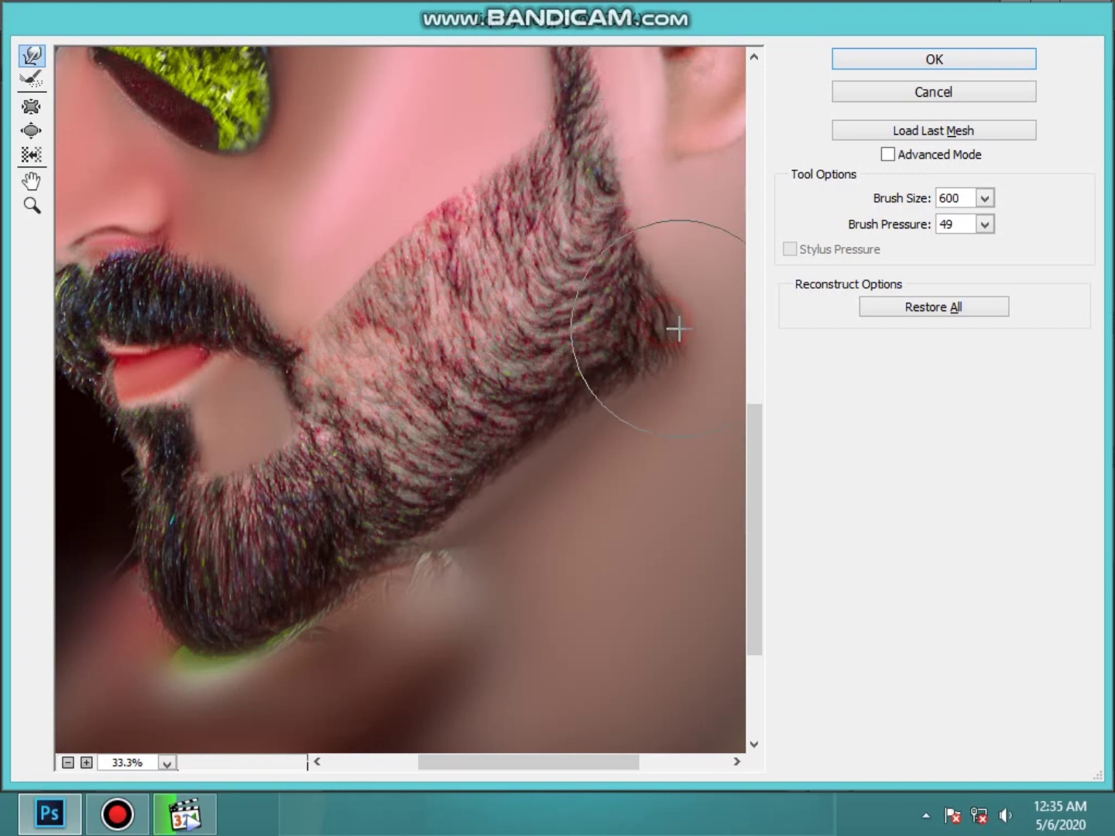
mouse_move(599, 406)
left_mouse_down()
mouse_move(420, 541)
mouse_move(351, 574)
mouse_move(376, 564)
left_mouse_up()
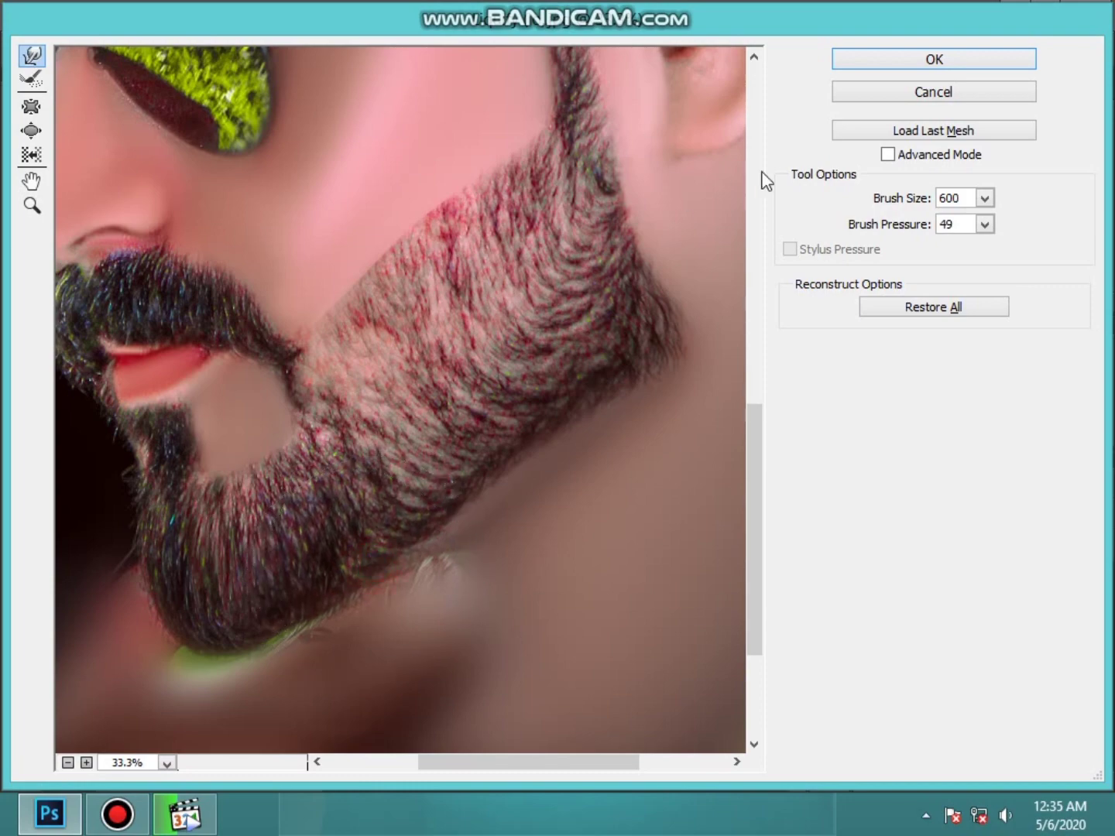
left_click(958, 64)
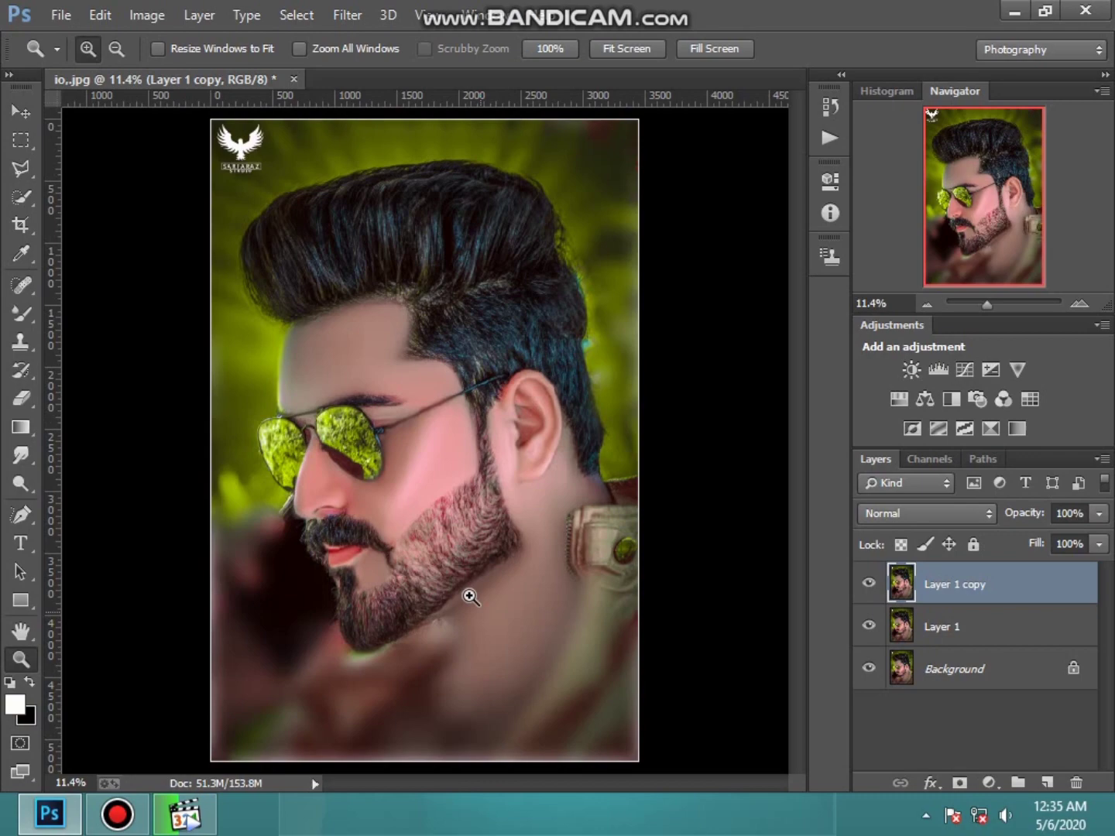
Step: Zoom to 25% and erase along the beard's lower edge and the green glow below it
left_click(459, 563)
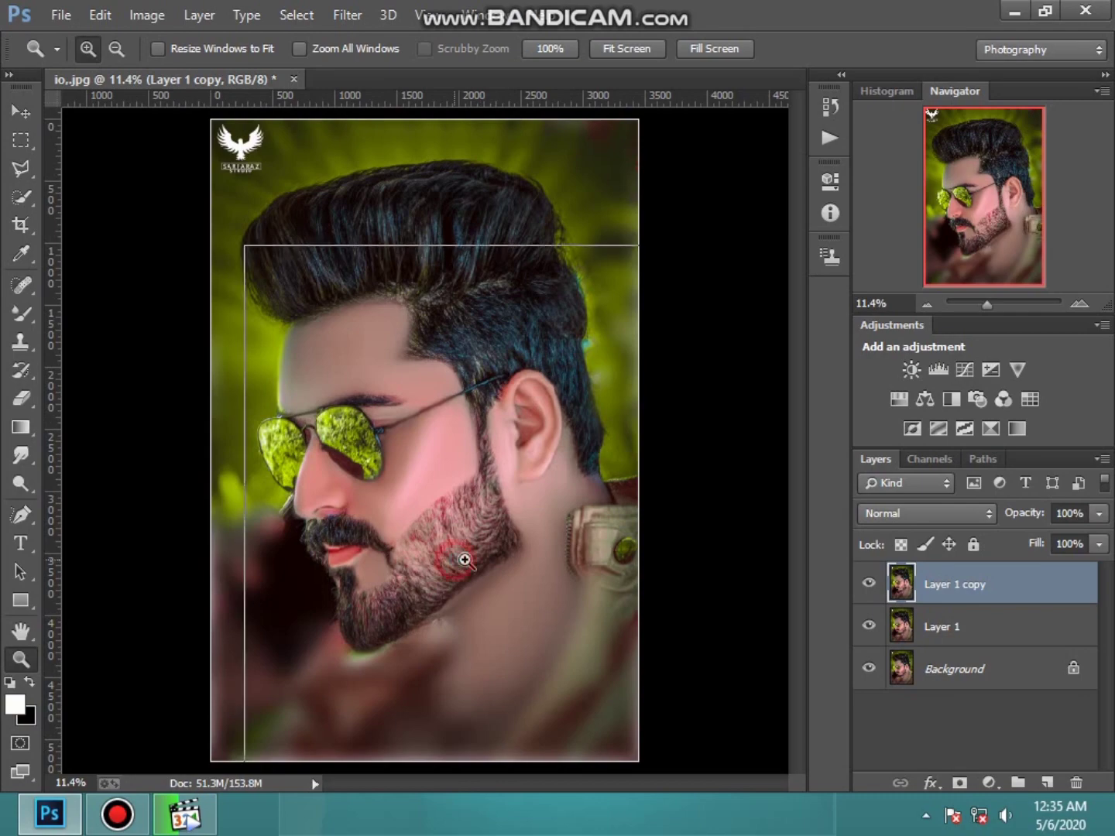
left_click(530, 530)
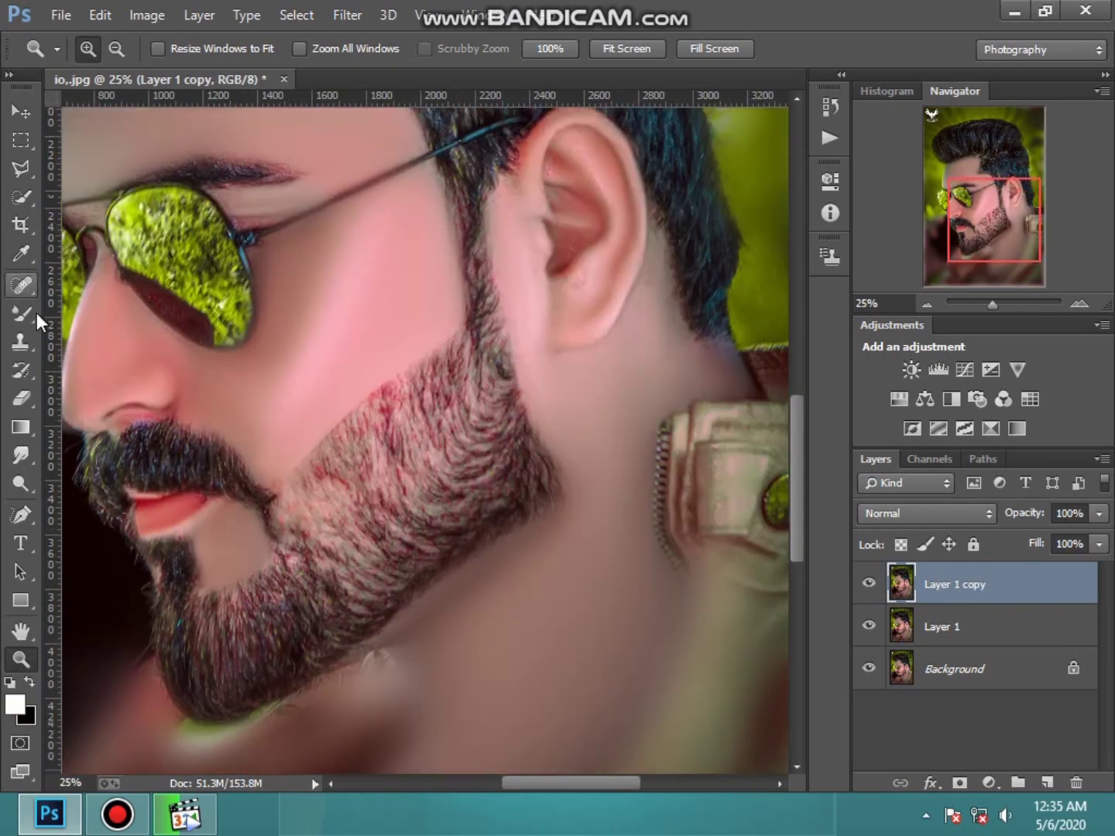
left_click(31, 393)
right_click(571, 339)
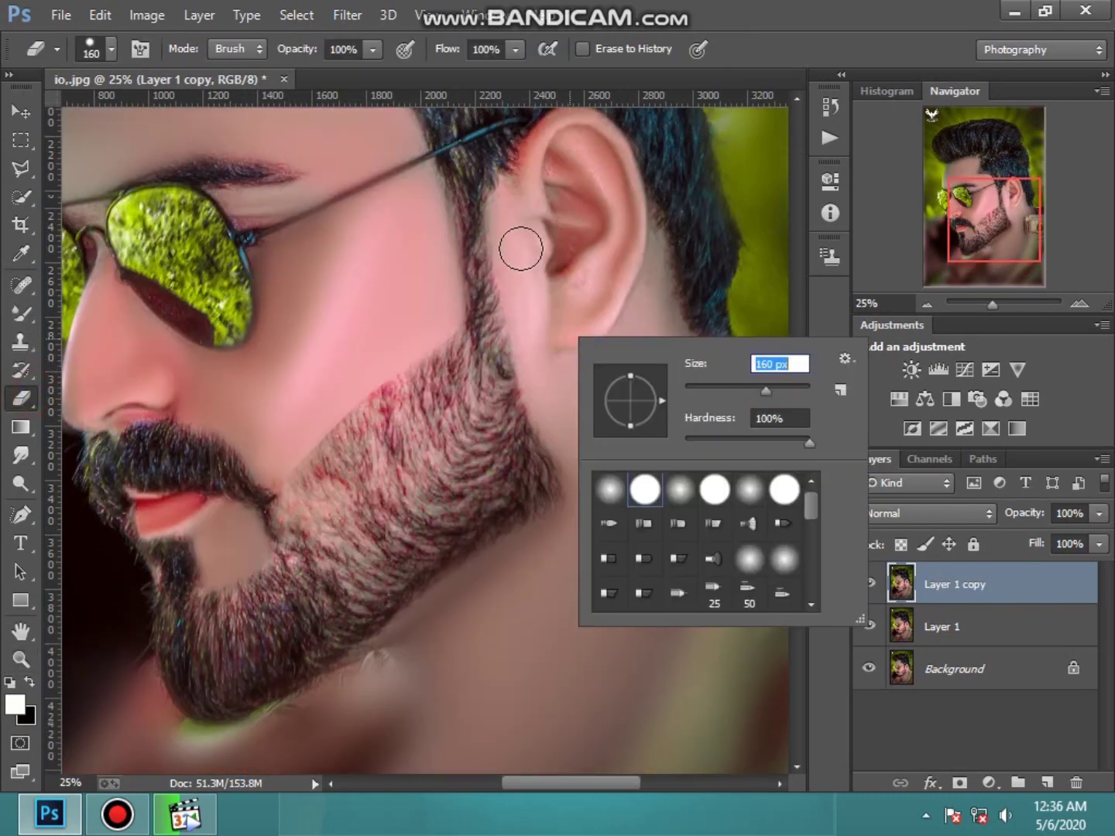
key("Return")
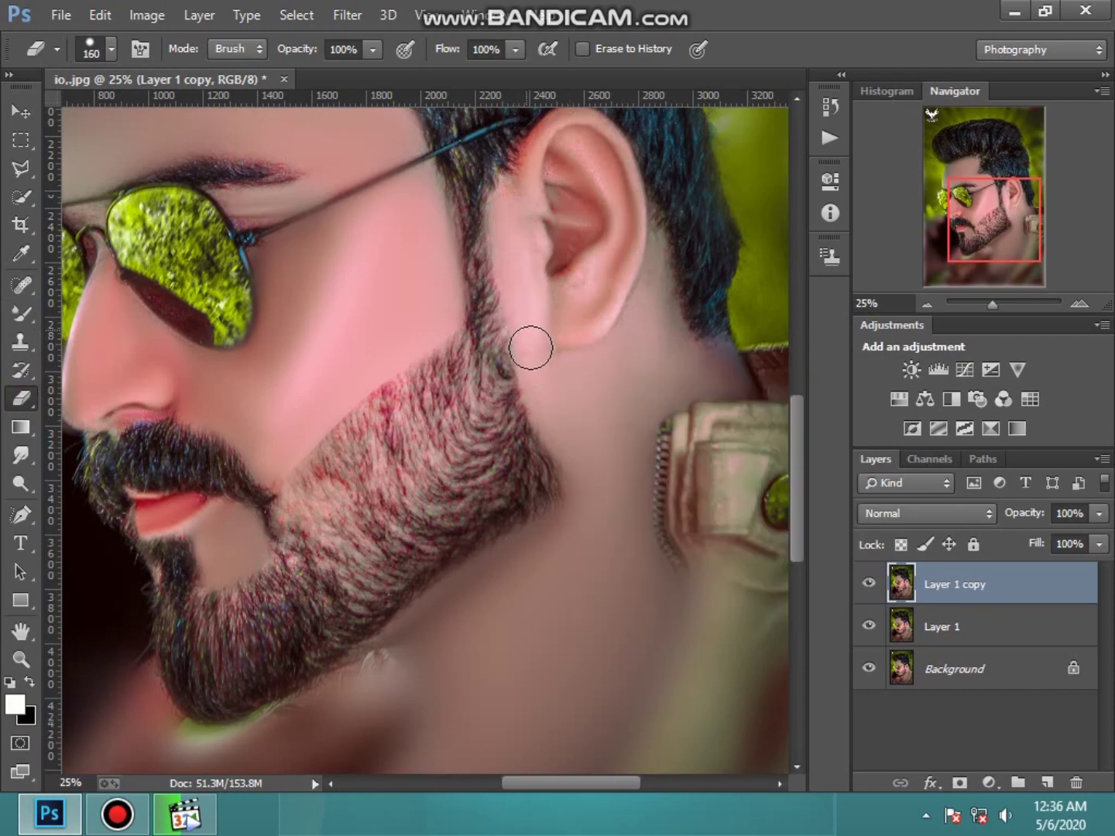
scroll(614, 557, "down", 3)
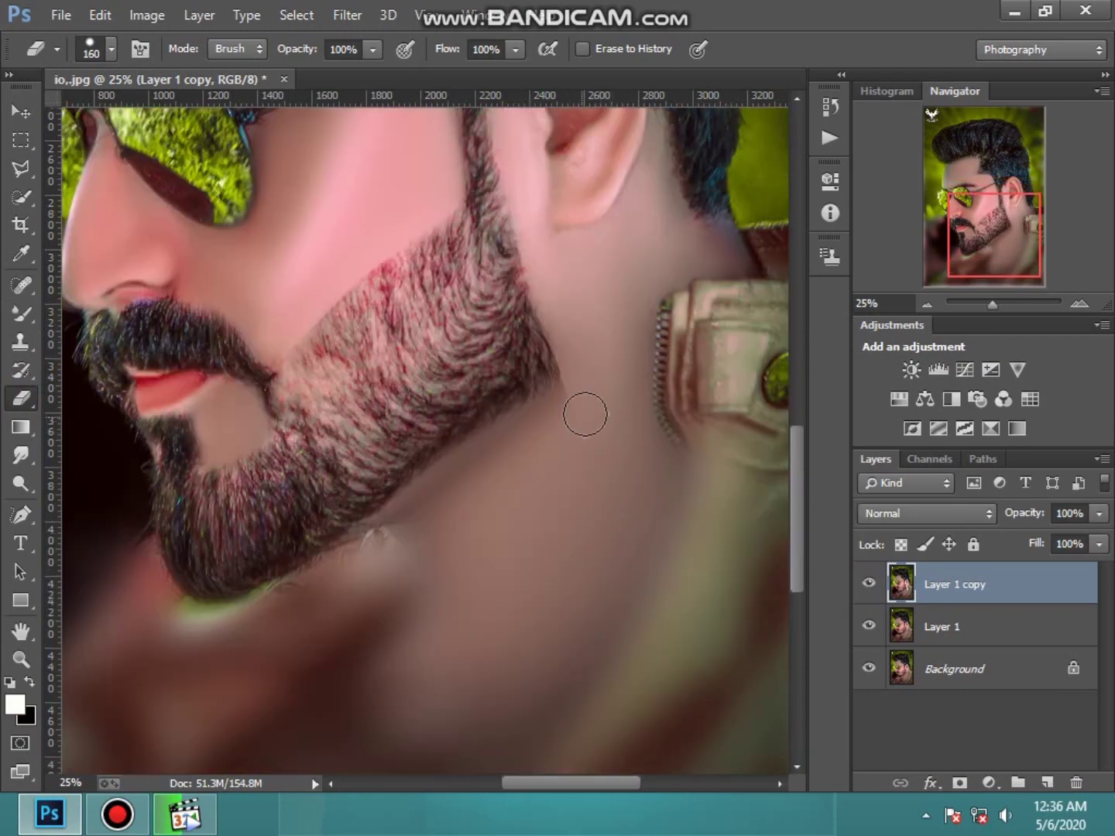
left_click_drag(581, 396, 392, 526)
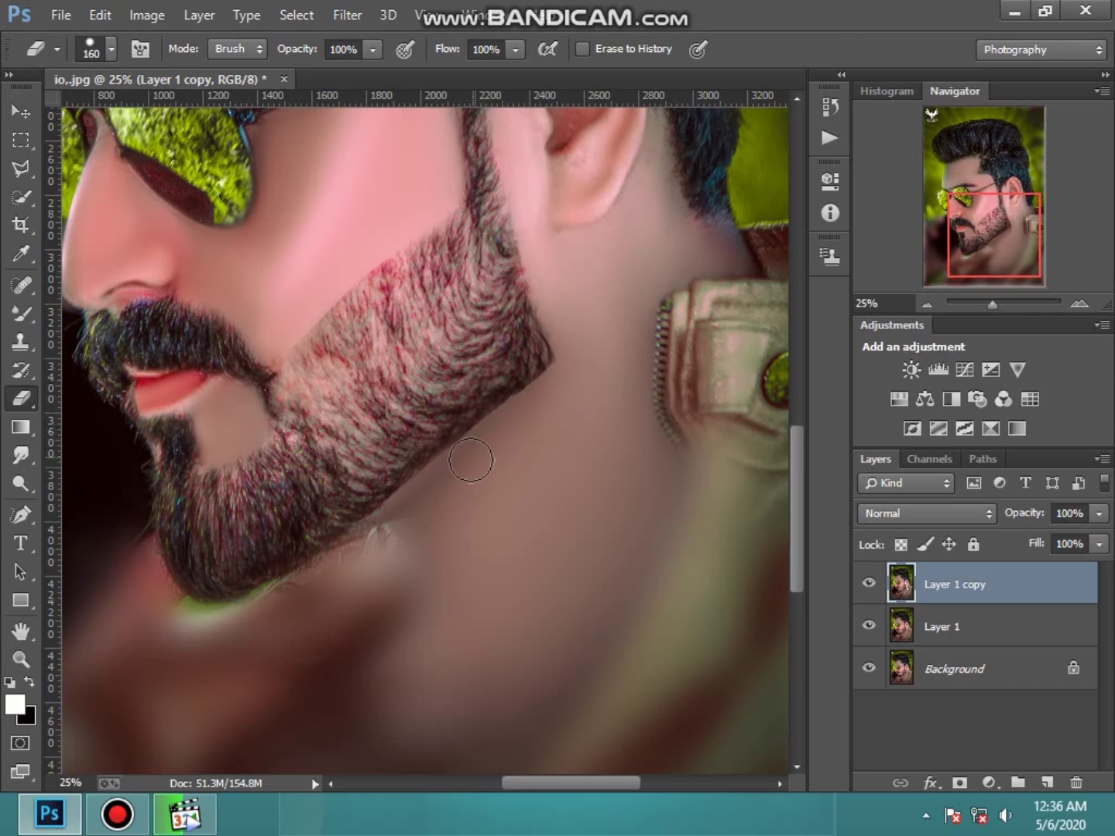
left_click_drag(488, 449, 419, 500)
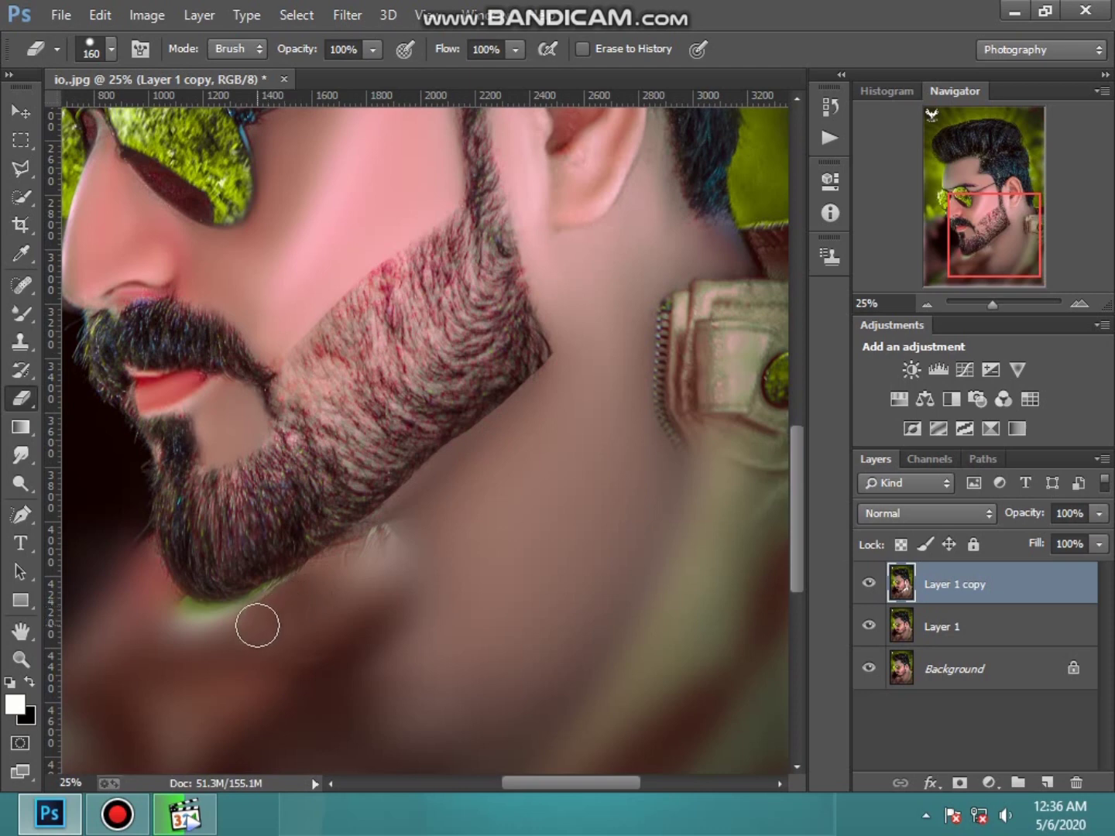
left_click_drag(257, 625, 203, 628)
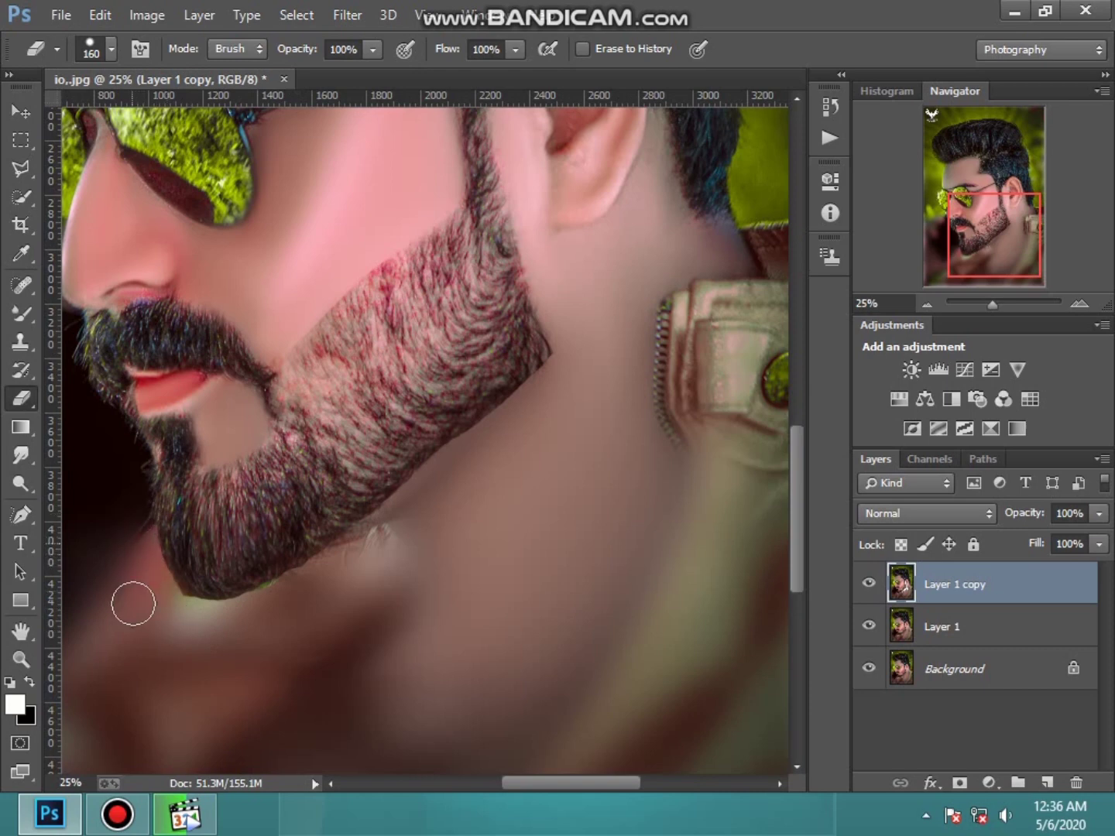
left_click(356, 566)
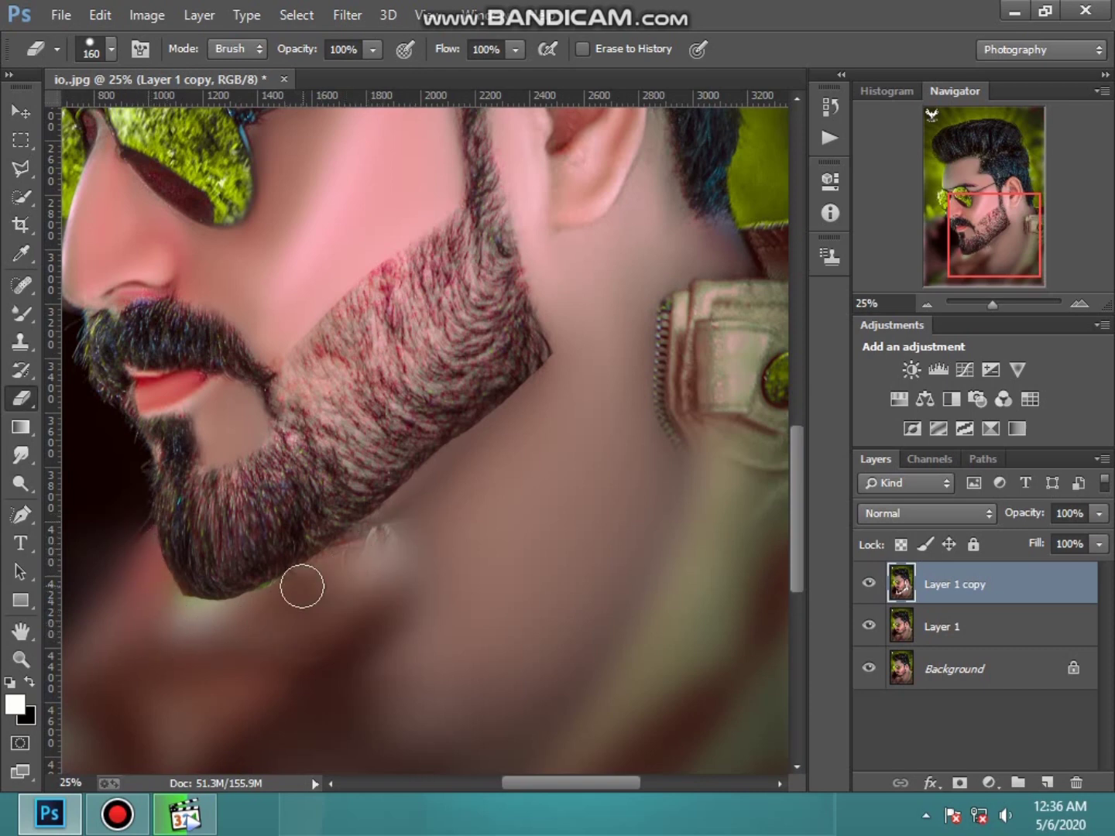
Step: Switch the eraser to a soft 0% hardness brush and erase the beard edge near the chin
right_click(401, 559)
left_click(434, 654)
left_click(361, 545)
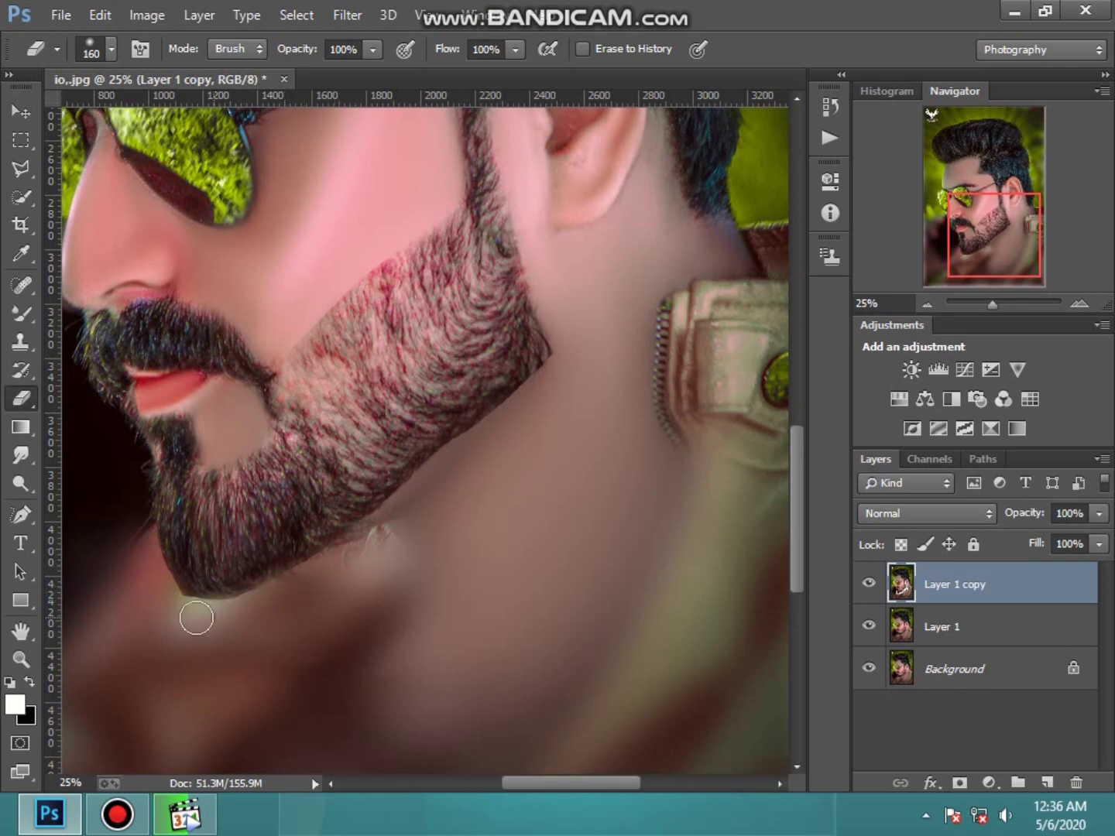
scroll(149, 517, "up", 1)
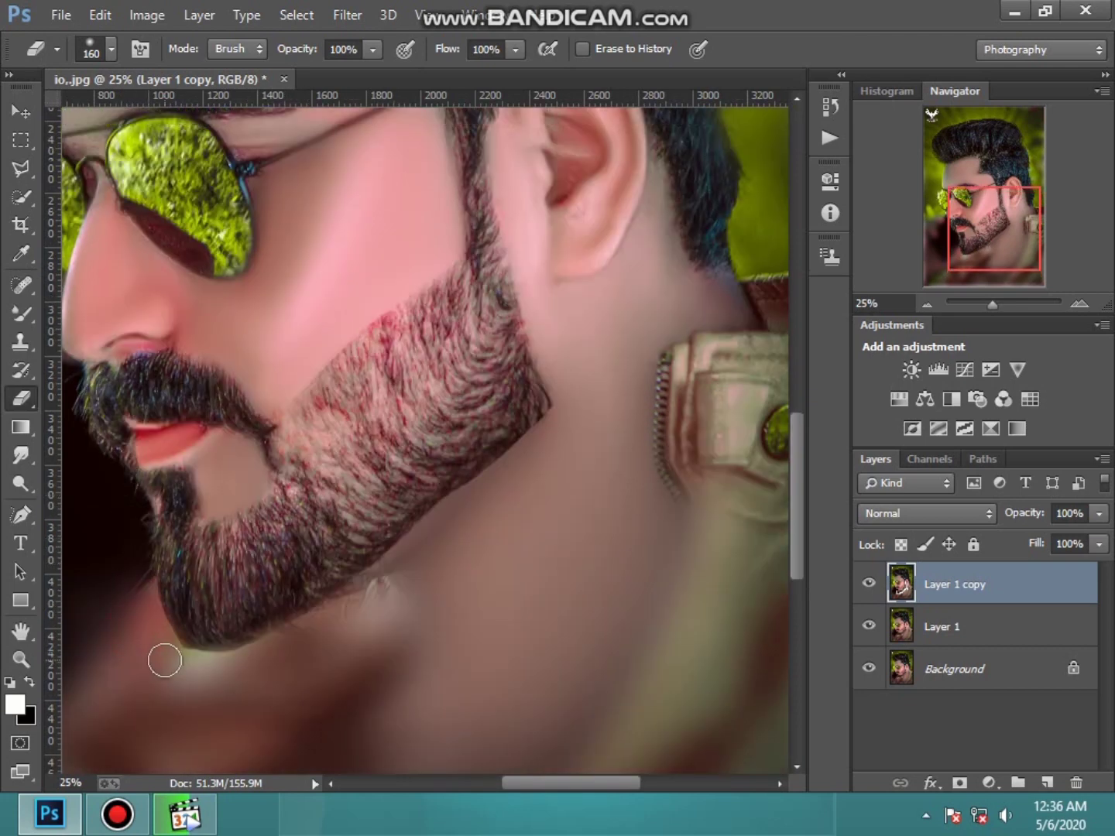
left_click_drag(219, 512, 263, 515)
scroll(284, 492, "up", 1)
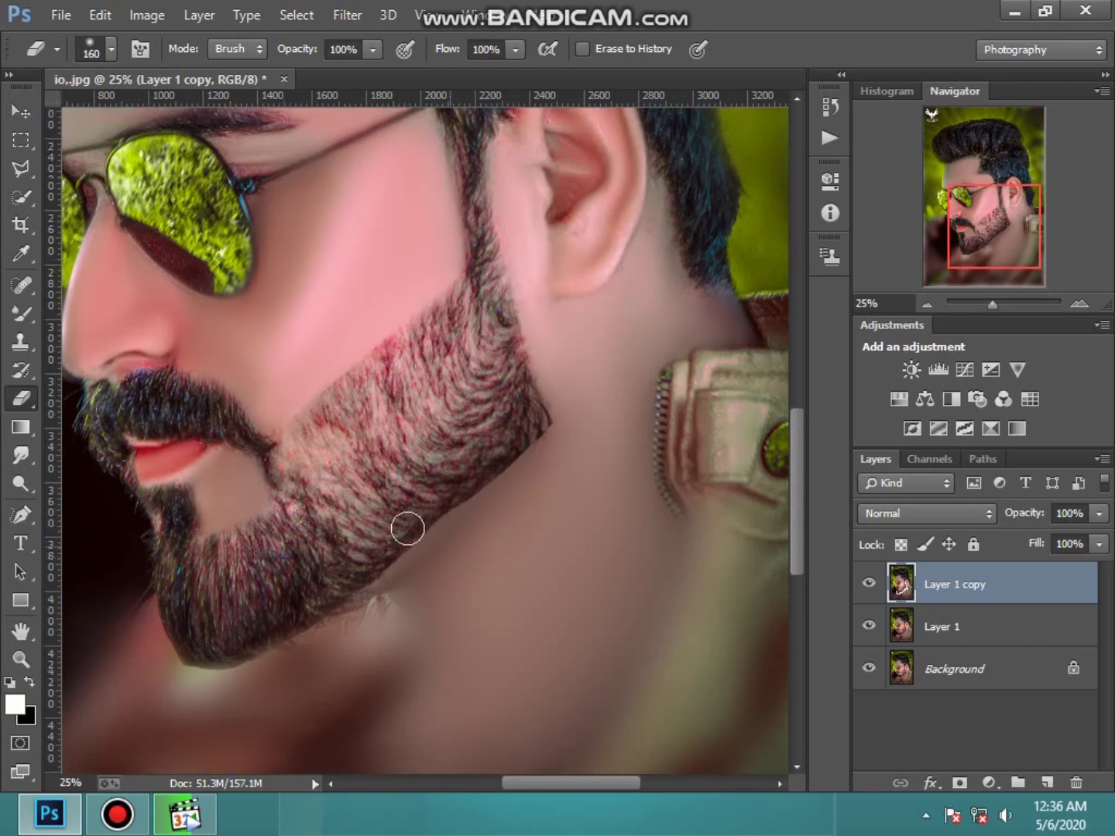
Step: Reset the eraser brush hardness to 100%
right_click(426, 511)
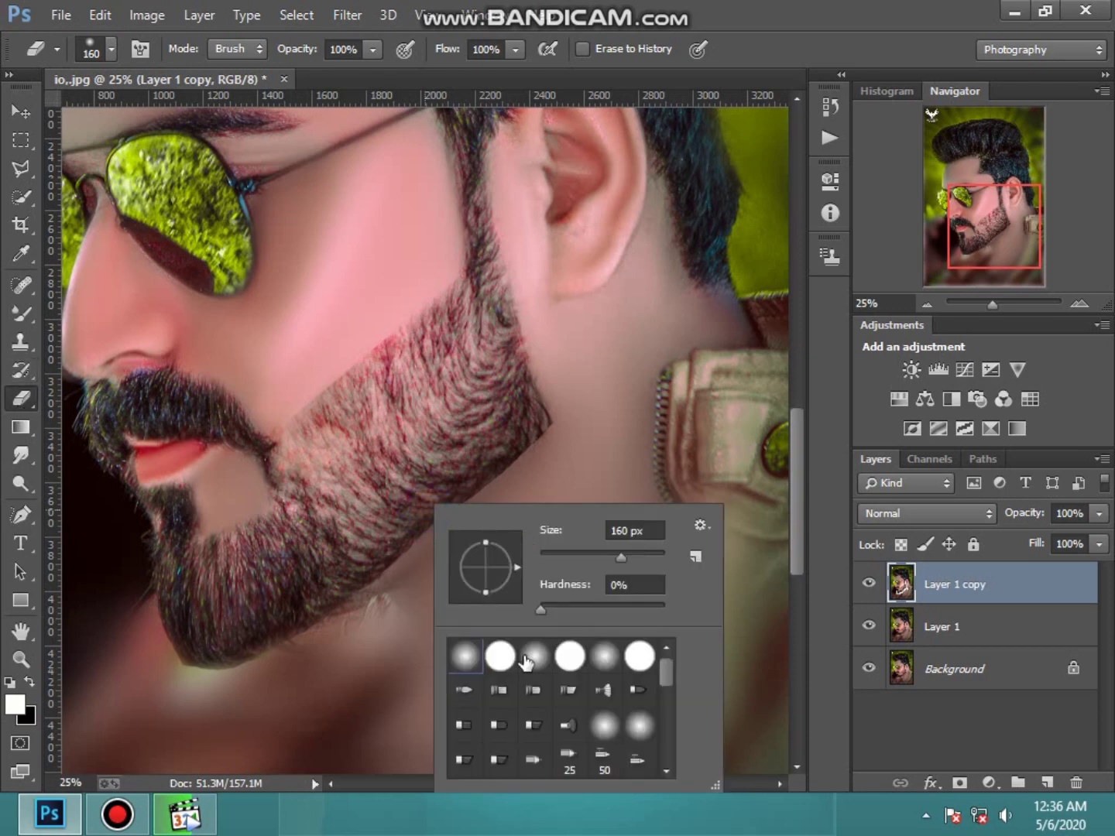
left_click(531, 659)
left_click(534, 238)
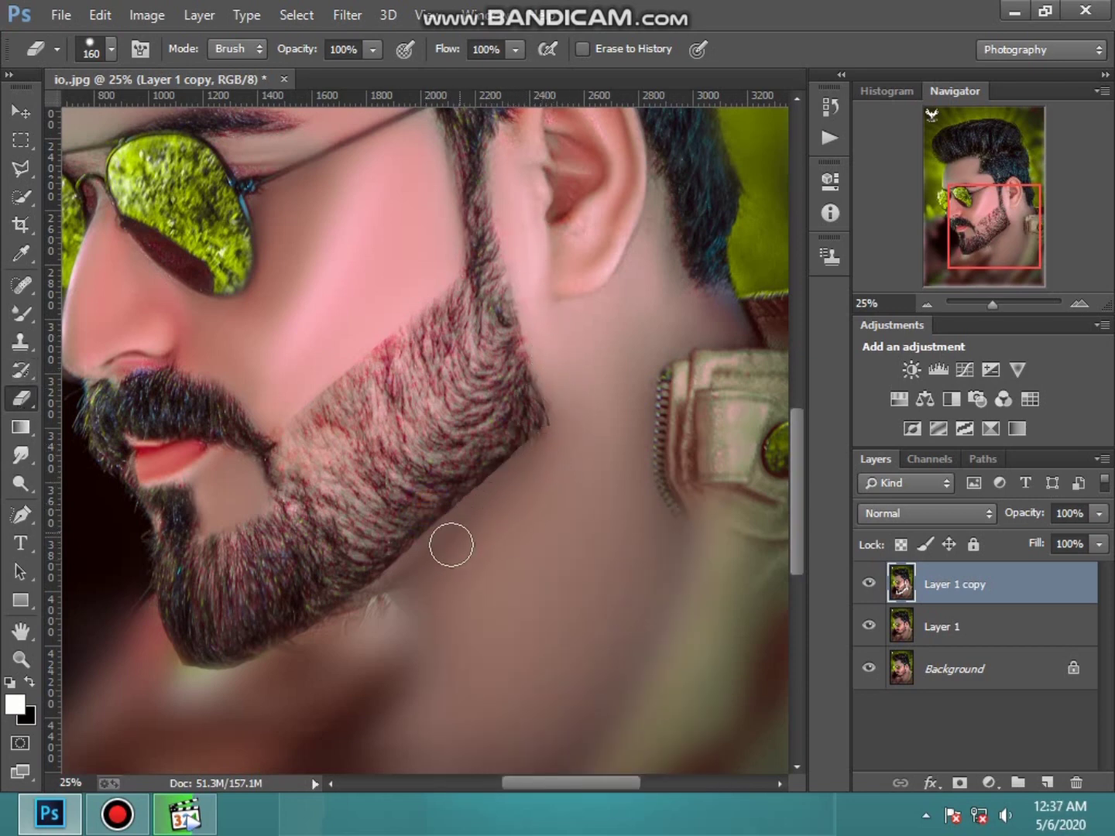
scroll(542, 293, "down", 1)
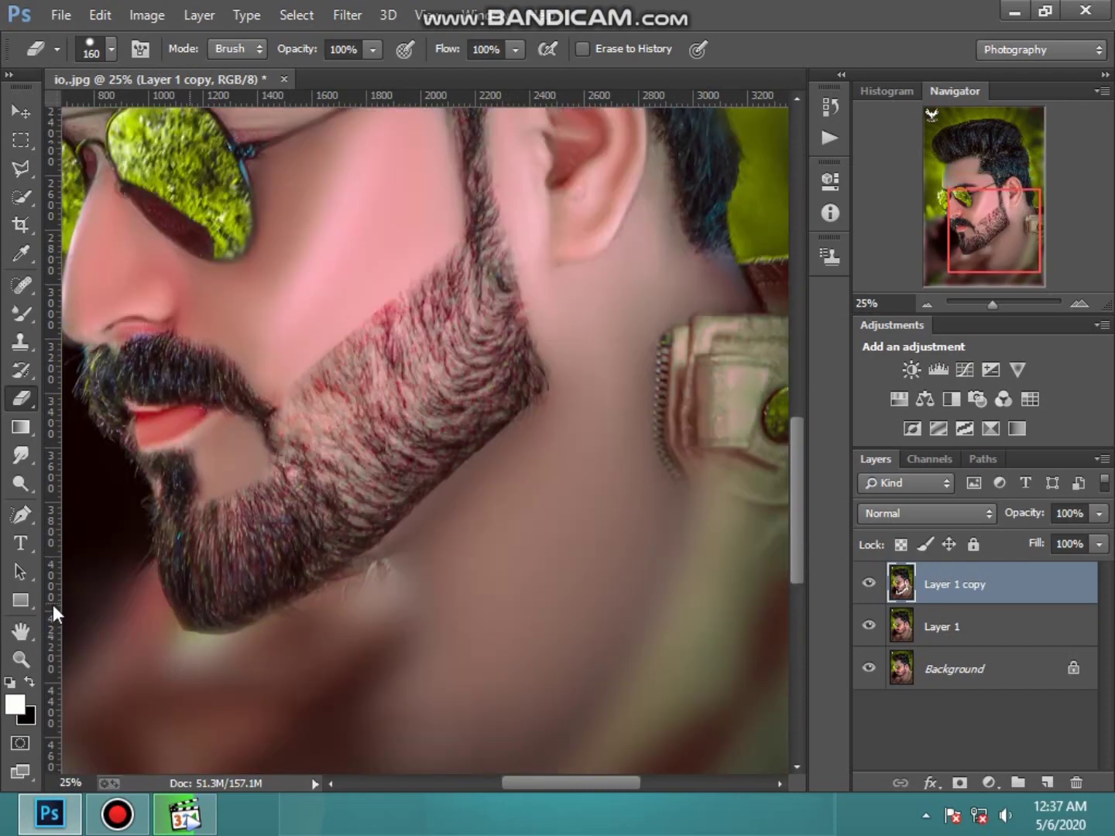
key("shift+r")
key("shift+r")
Step: Smudge the beard's bottom and jaw edges into the chin and neck skin at 50% strength
mouse_move(276, 600)
left_mouse_down()
mouse_move(177, 616)
mouse_move(220, 638)
mouse_move(254, 638)
left_mouse_up()
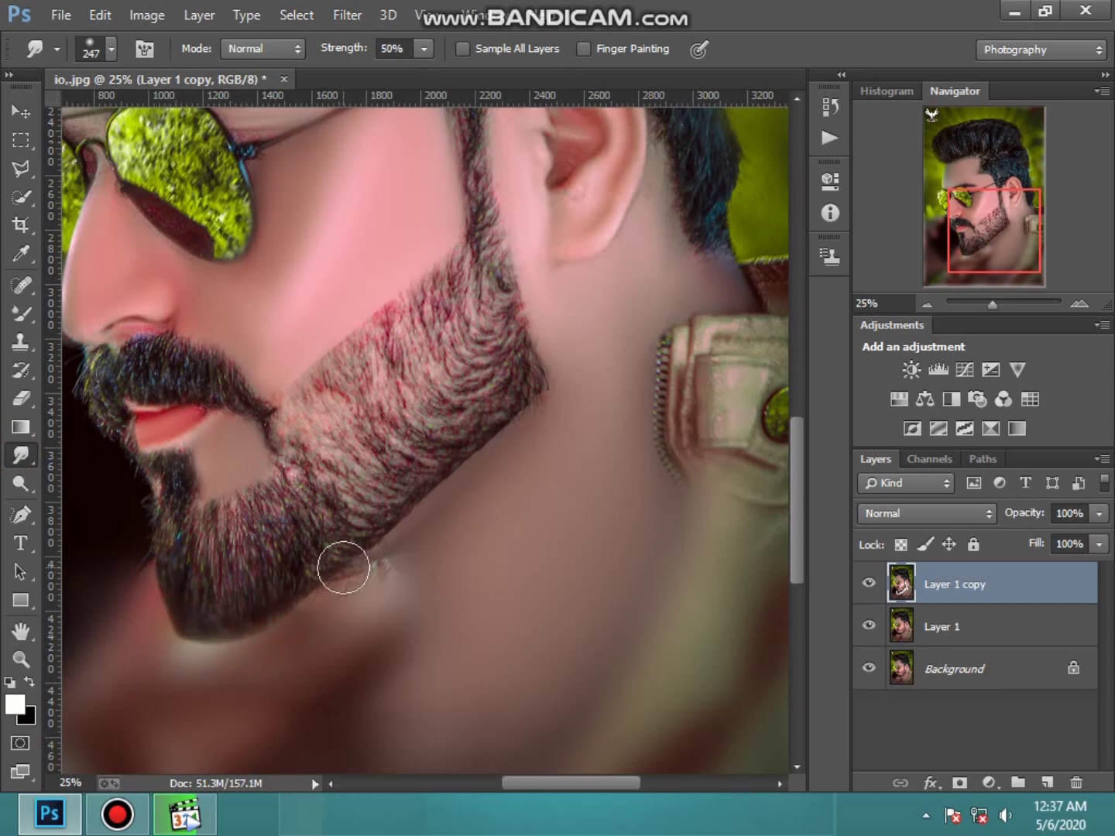
mouse_move(344, 569)
left_mouse_down()
mouse_move(302, 602)
mouse_move(345, 565)
left_mouse_up()
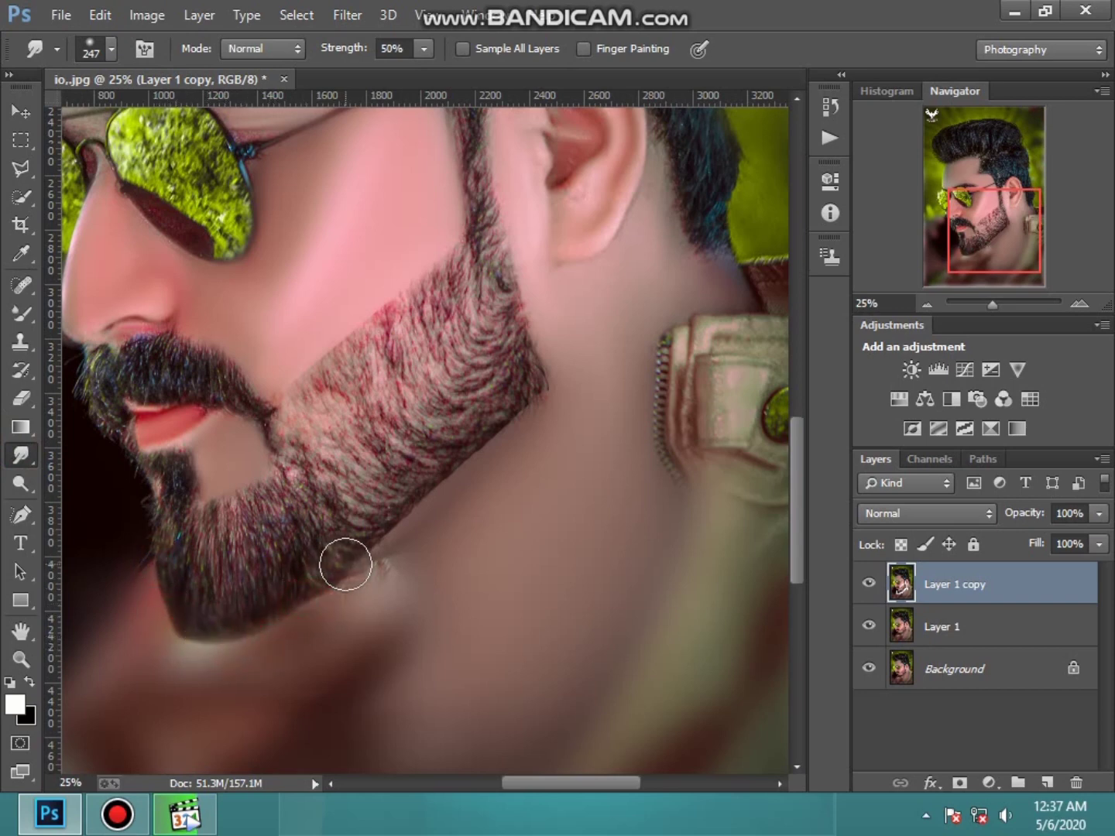
mouse_move(231, 460)
left_mouse_down()
mouse_move(247, 478)
mouse_move(238, 454)
mouse_move(248, 460)
left_mouse_up()
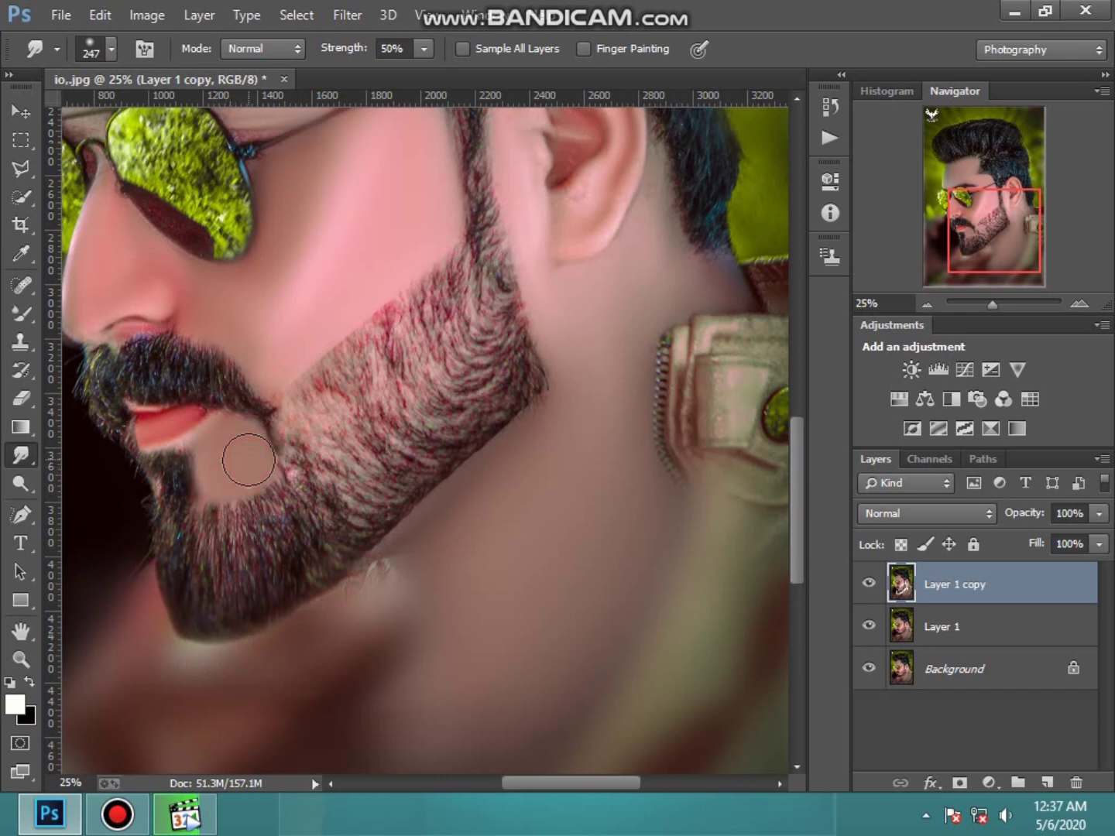
left_click_drag(536, 406, 545, 395)
left_click_drag(481, 456, 430, 490)
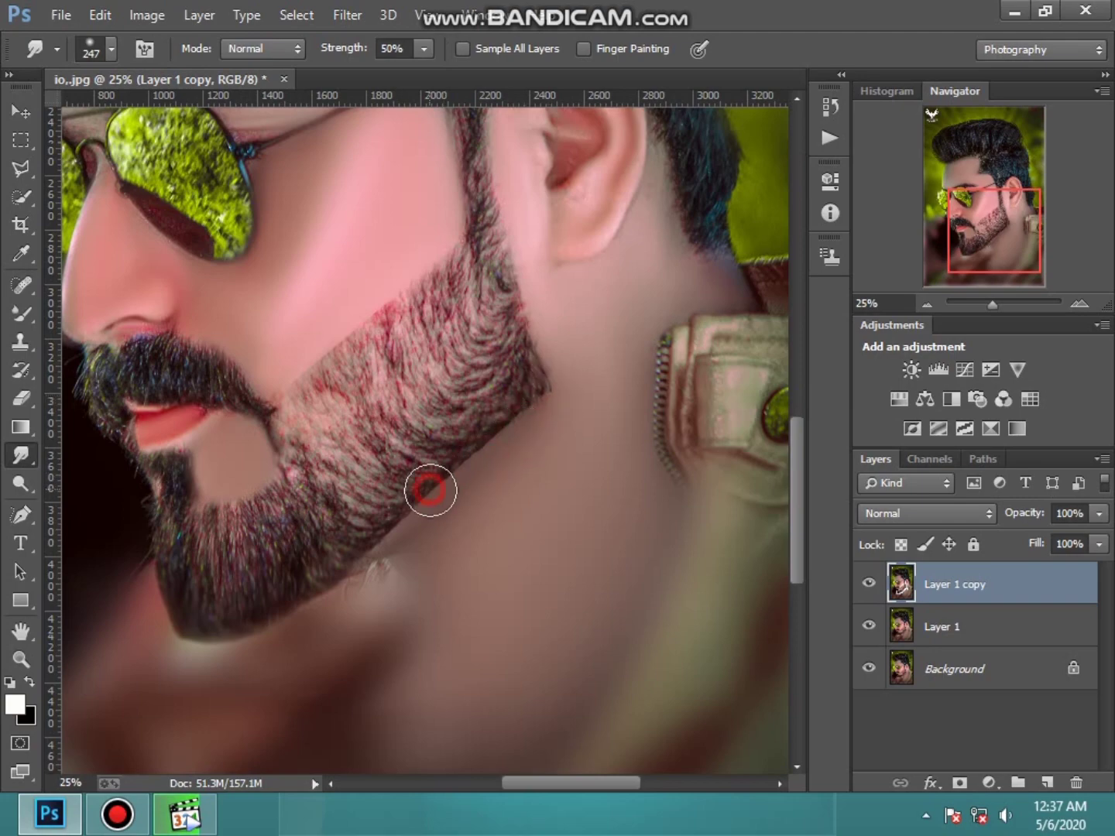
left_click_drag(390, 541, 495, 220)
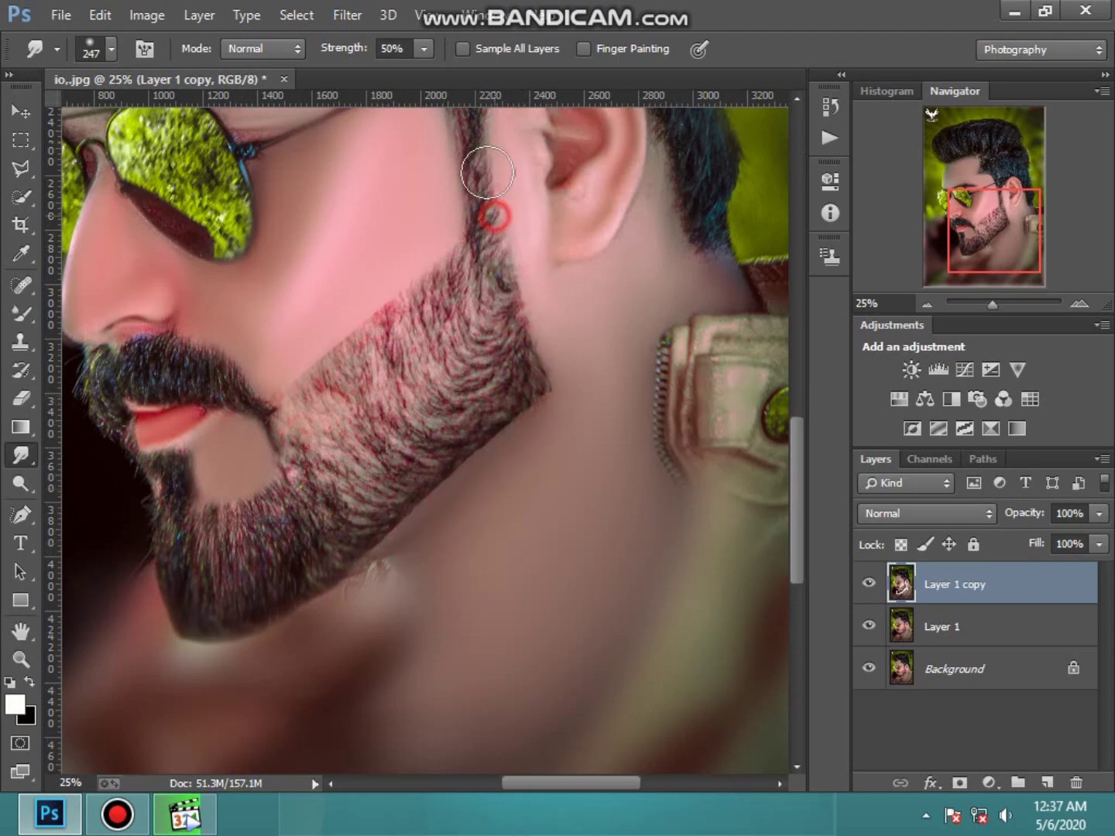
scroll(493, 179, "up", 2)
scroll(325, 256, "up", 5)
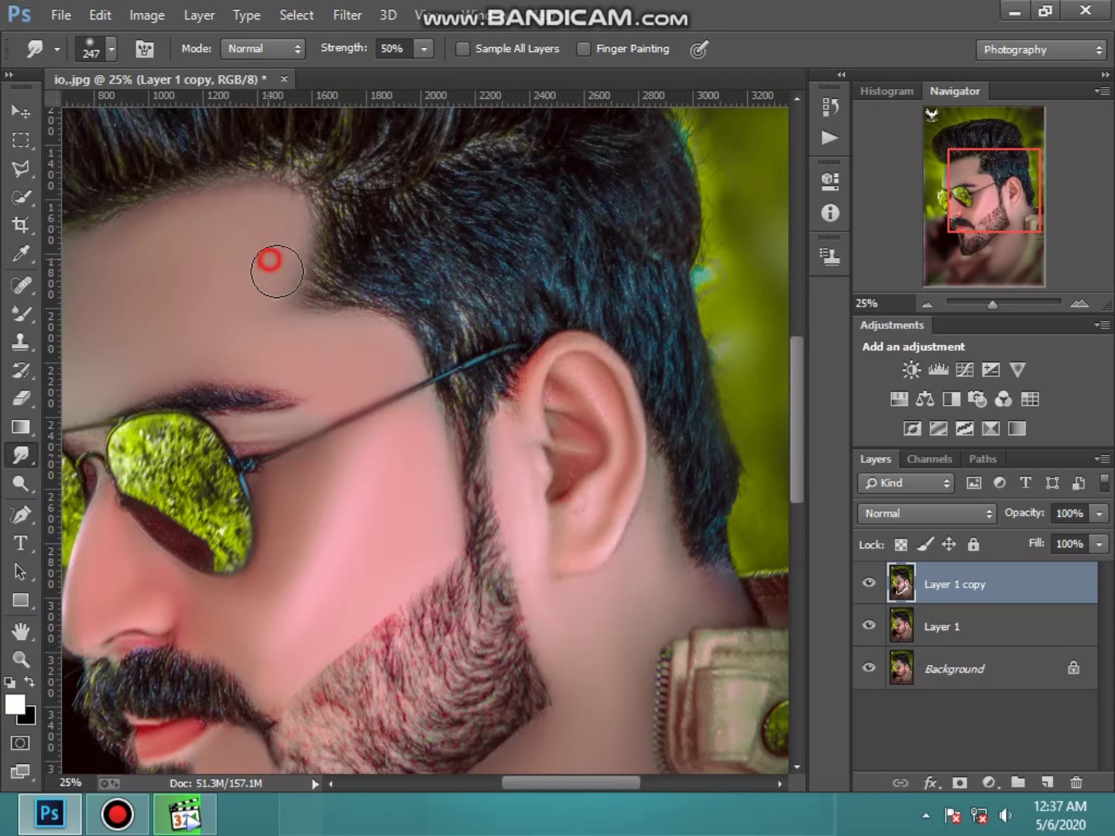
mouse_move(266, 255)
left_mouse_down()
mouse_move(282, 228)
mouse_move(225, 204)
mouse_move(181, 224)
left_mouse_up()
Step: Smooth the forehead along the hairline and the cheek, enlarging the brush to 314 px
mouse_move(262, 274)
left_mouse_down()
mouse_move(299, 340)
mouse_move(371, 339)
left_mouse_up()
mouse_move(416, 425)
left_mouse_down()
mouse_move(443, 512)
mouse_move(436, 526)
left_mouse_up()
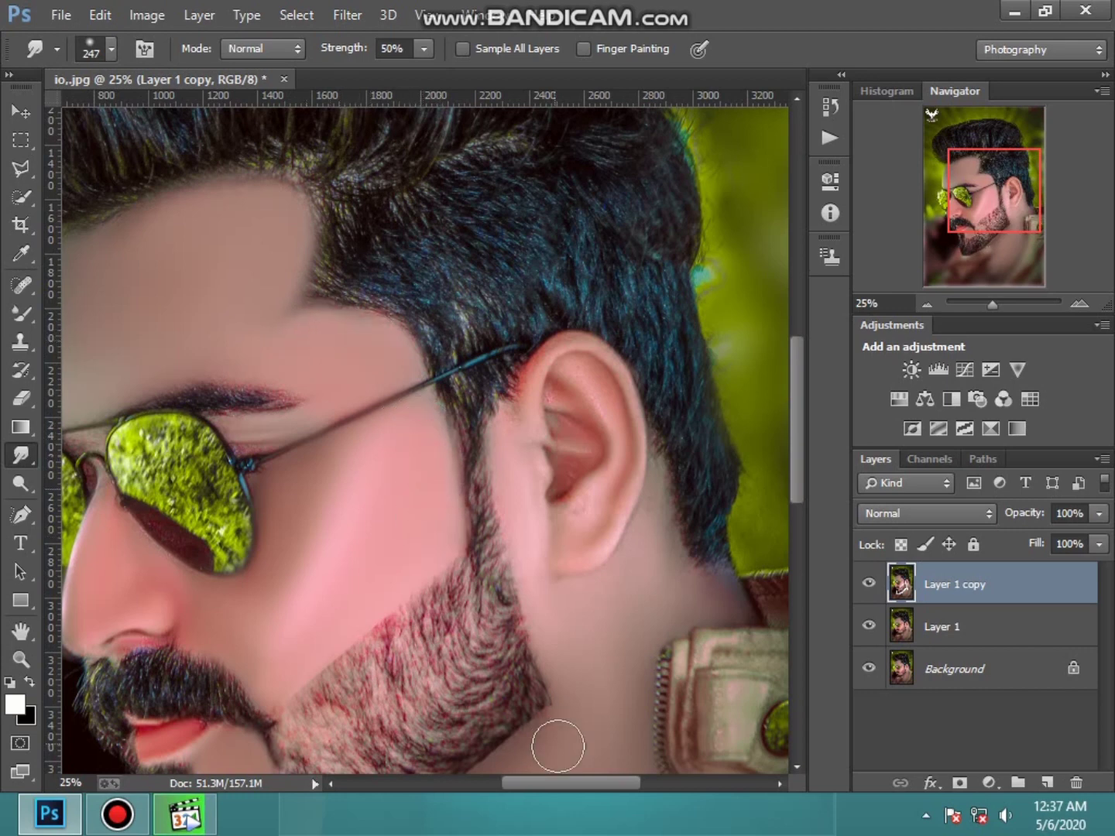
left_click_drag(569, 782, 536, 783)
scroll(419, 427, "up", 2)
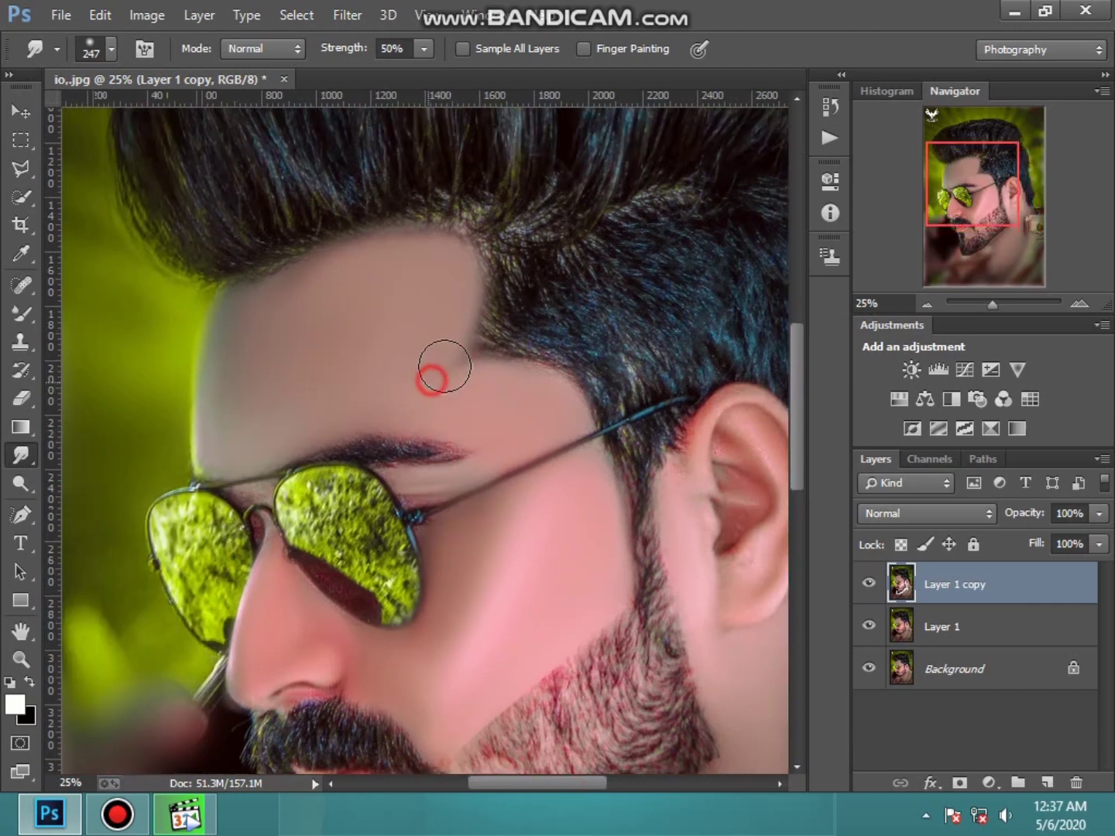
left_click_drag(450, 369, 451, 362)
right_click(311, 289)
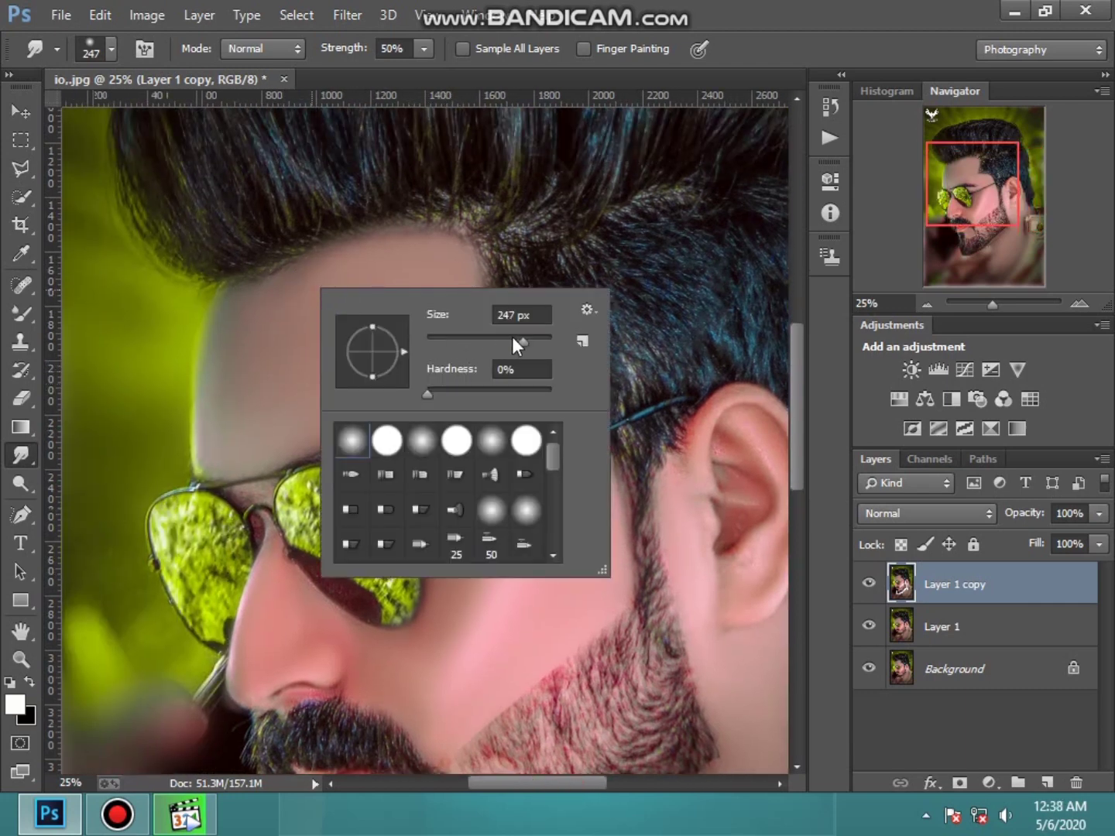
key("Return")
left_click_drag(274, 319, 318, 277)
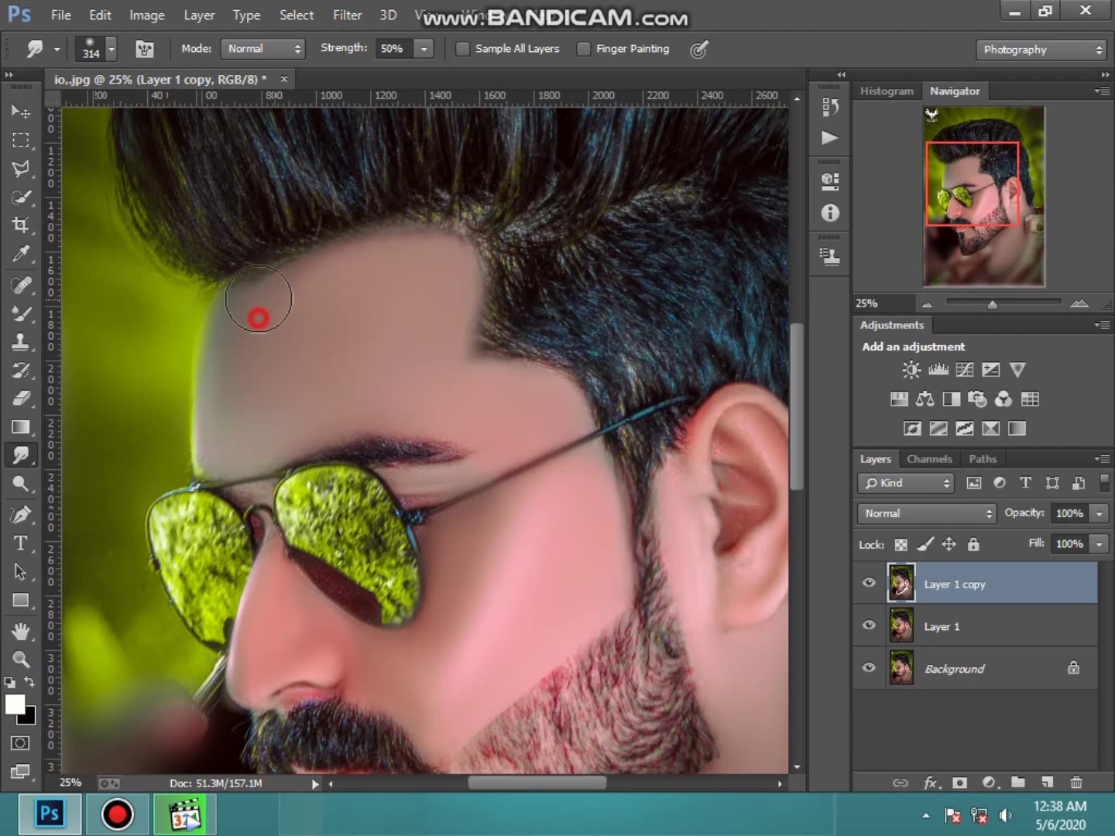
mouse_move(406, 273)
left_mouse_down()
mouse_move(439, 278)
mouse_move(423, 369)
mouse_move(532, 414)
left_mouse_up()
Step: Soften the skin along the jaw and under the chin
scroll(588, 499, "down", 3)
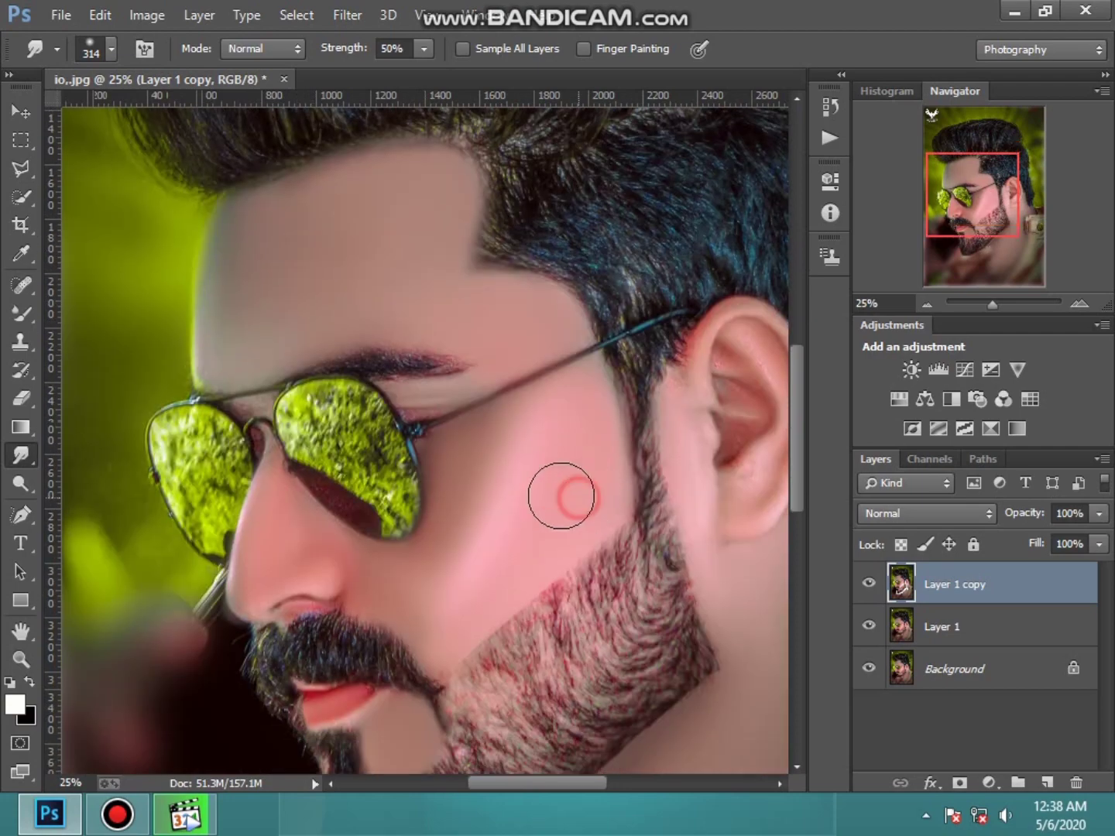
left_click_drag(568, 493, 545, 525)
scroll(554, 590, "down", 3)
scroll(452, 694, "down", 2)
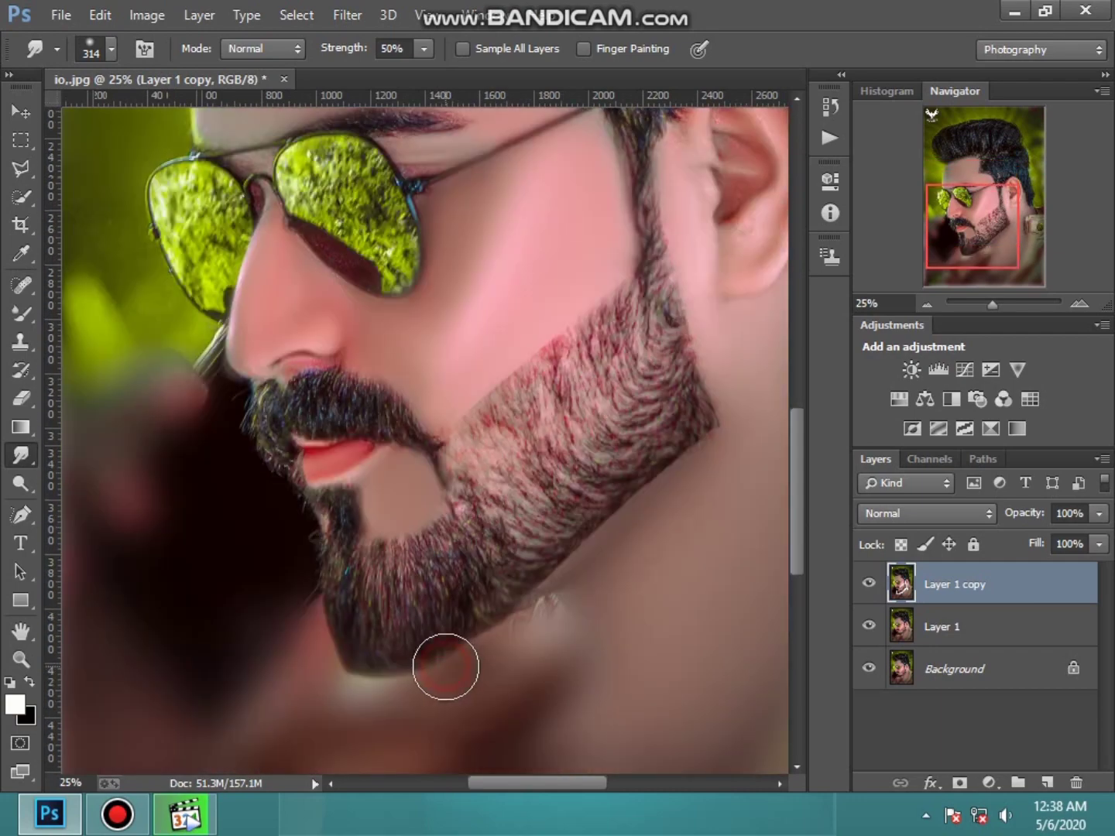
left_click_drag(475, 641, 390, 673)
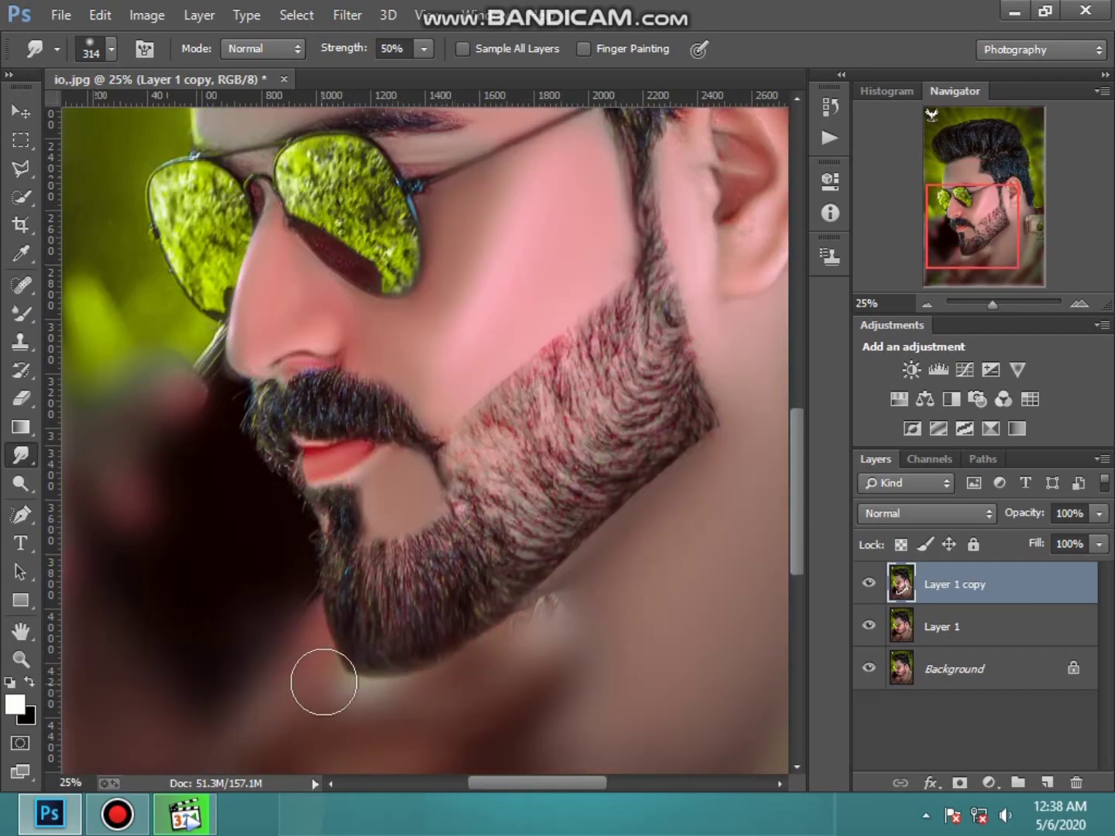
left_click_drag(326, 677, 427, 700)
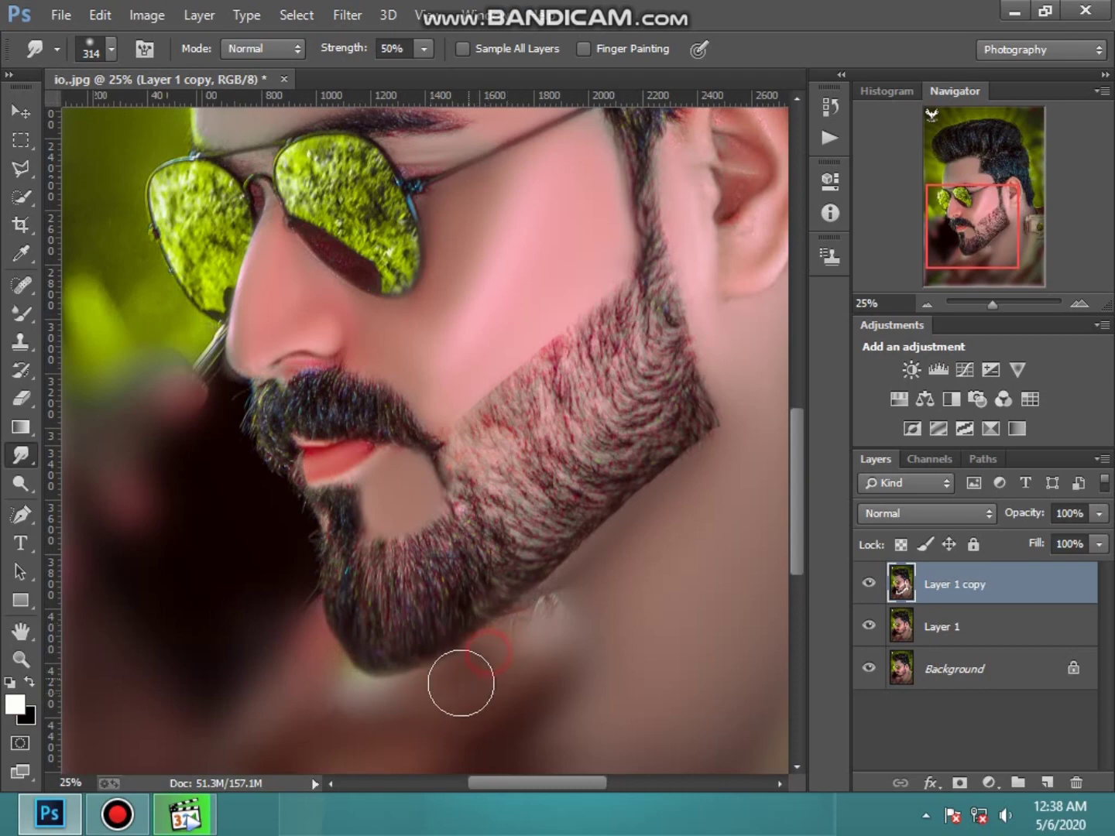
mouse_move(446, 665)
left_mouse_down()
mouse_move(422, 681)
mouse_move(363, 681)
mouse_move(369, 689)
mouse_move(381, 659)
left_mouse_up()
scroll(253, 582, "down", 5)
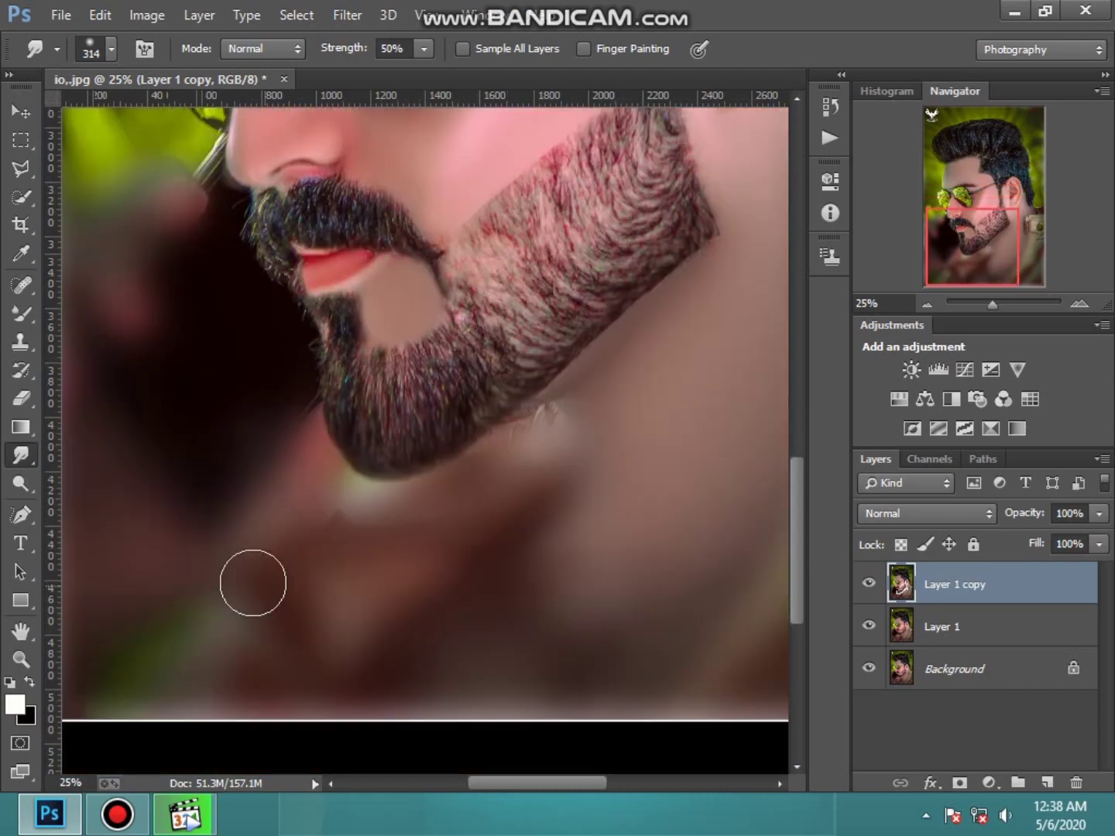
Step: Fit the image on screen, compare the smoothed copy on and off, then Merge Visible into Background
left_click(21, 658)
right_click(515, 411)
left_click(576, 424)
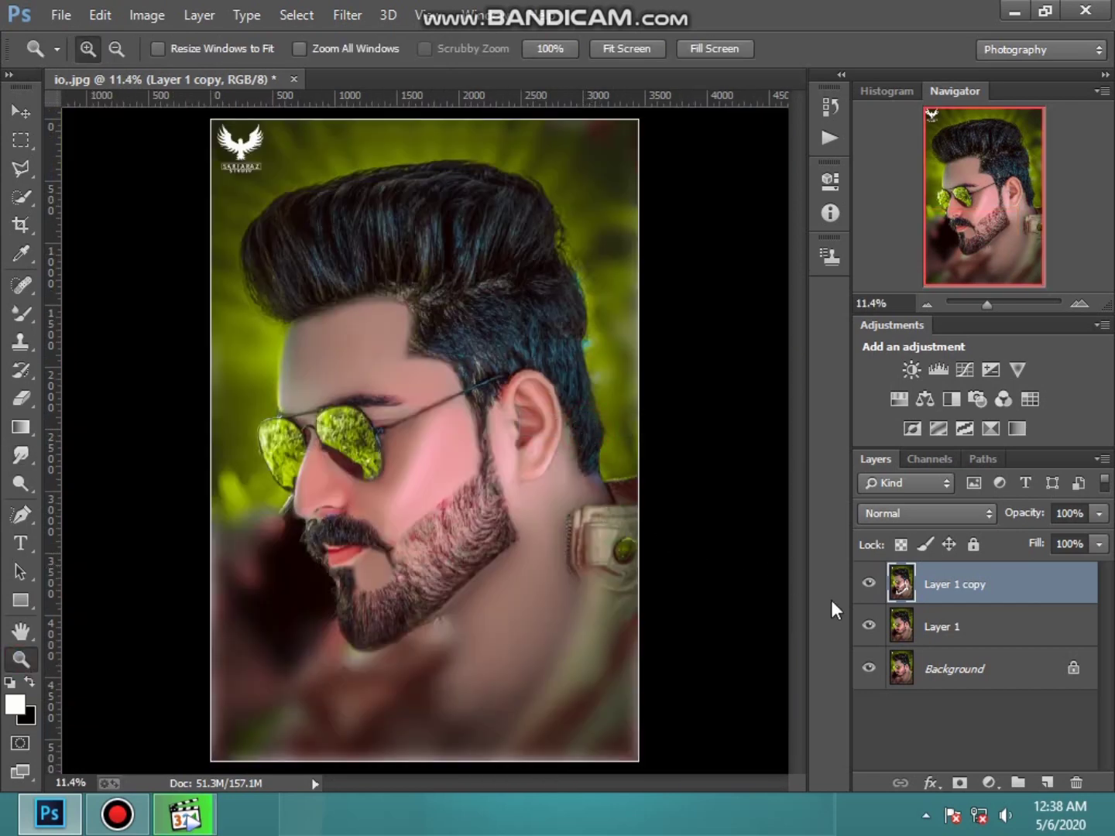
left_click(865, 585)
left_click(867, 586)
left_click(865, 586)
left_click(933, 629)
right_click(975, 658)
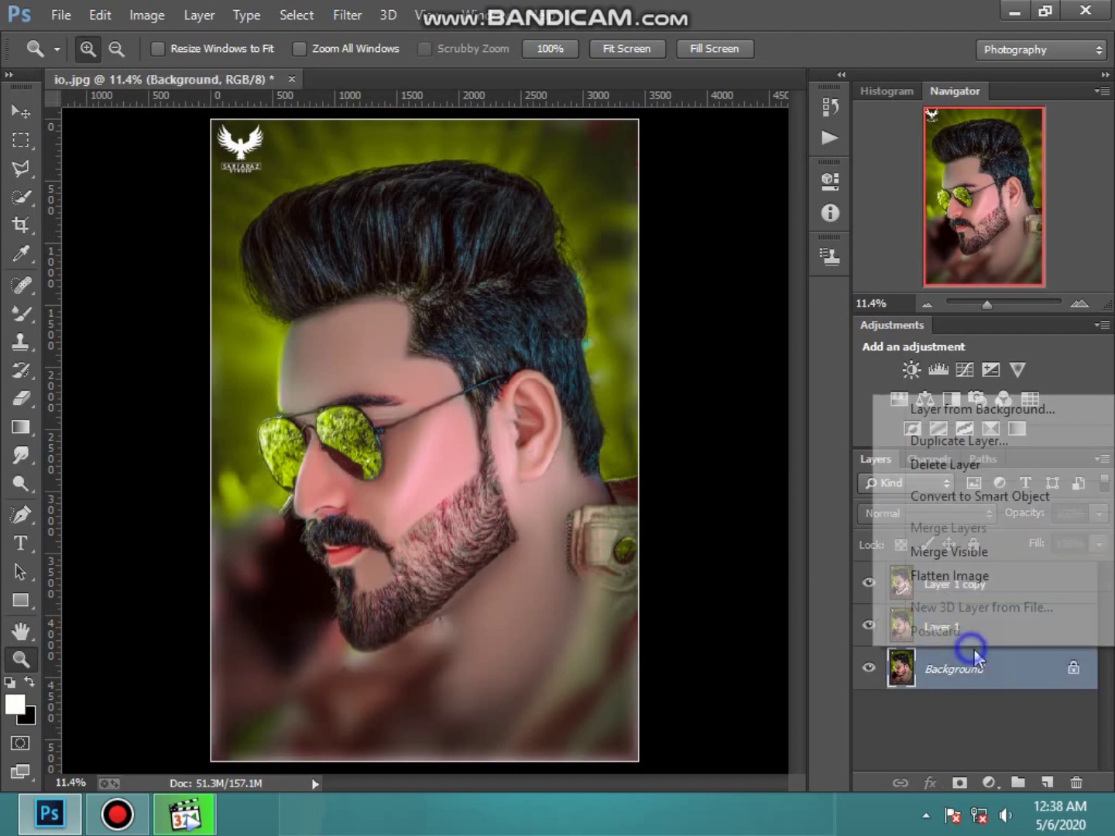
left_click(950, 551)
left_click(302, 346)
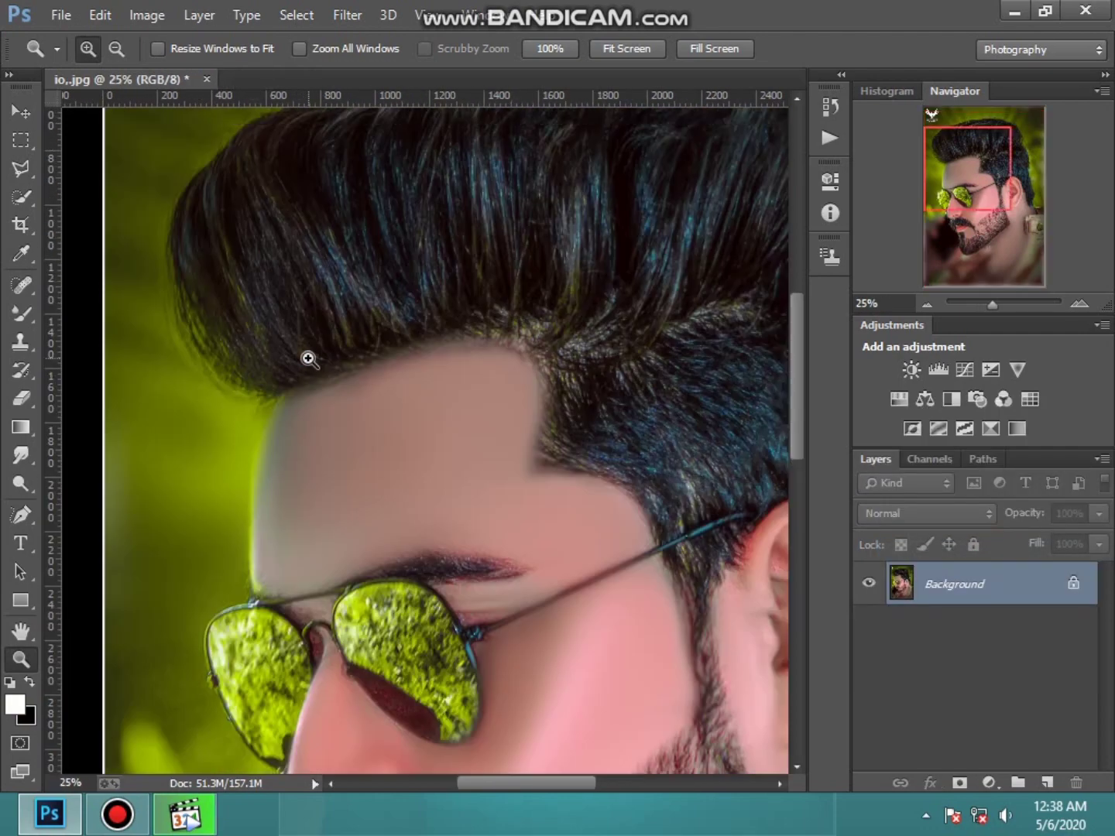
Step: Blend the forehead skin with the Mixer Brush at 296 px
left_click(419, 432)
left_click(22, 321)
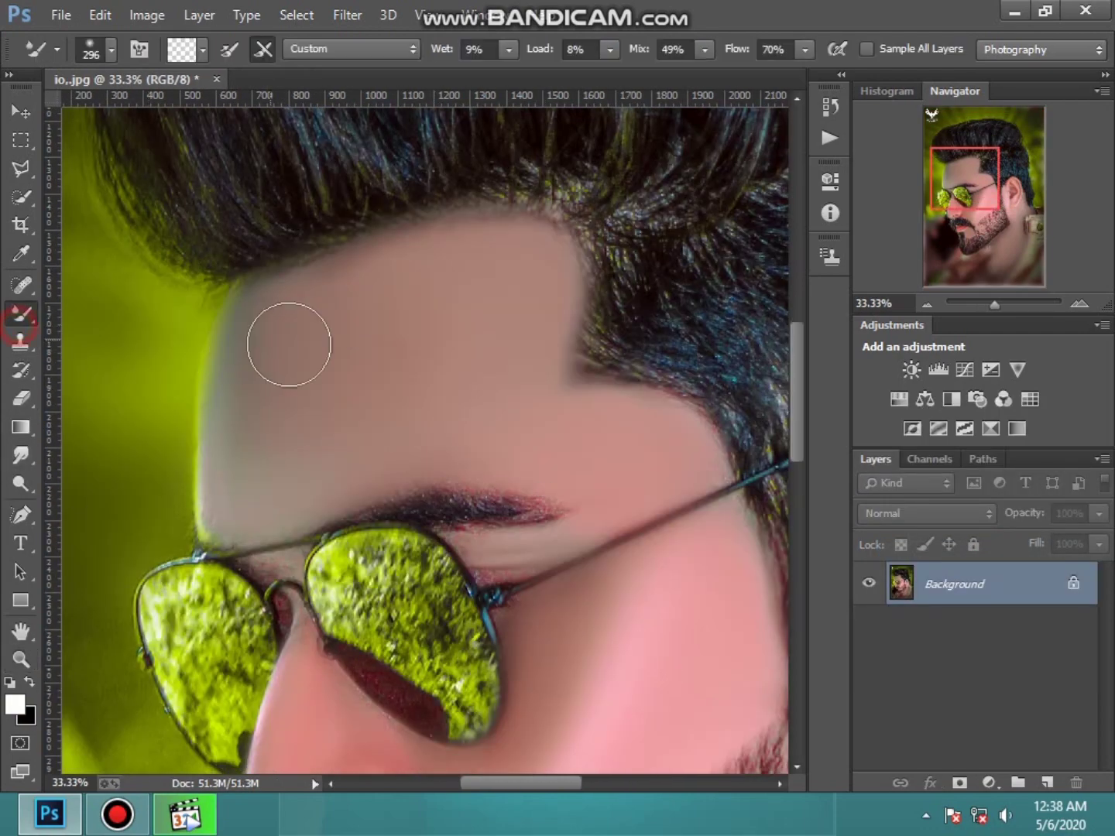
right_click(310, 350)
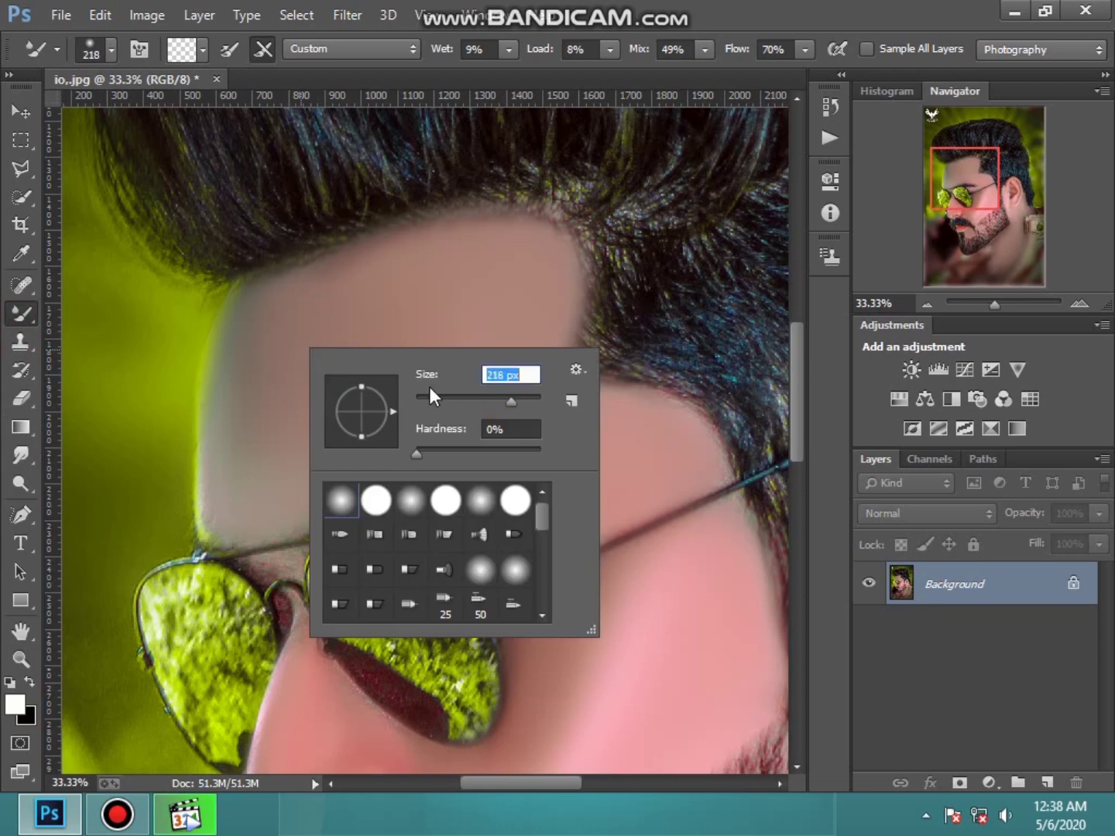
left_click(292, 378)
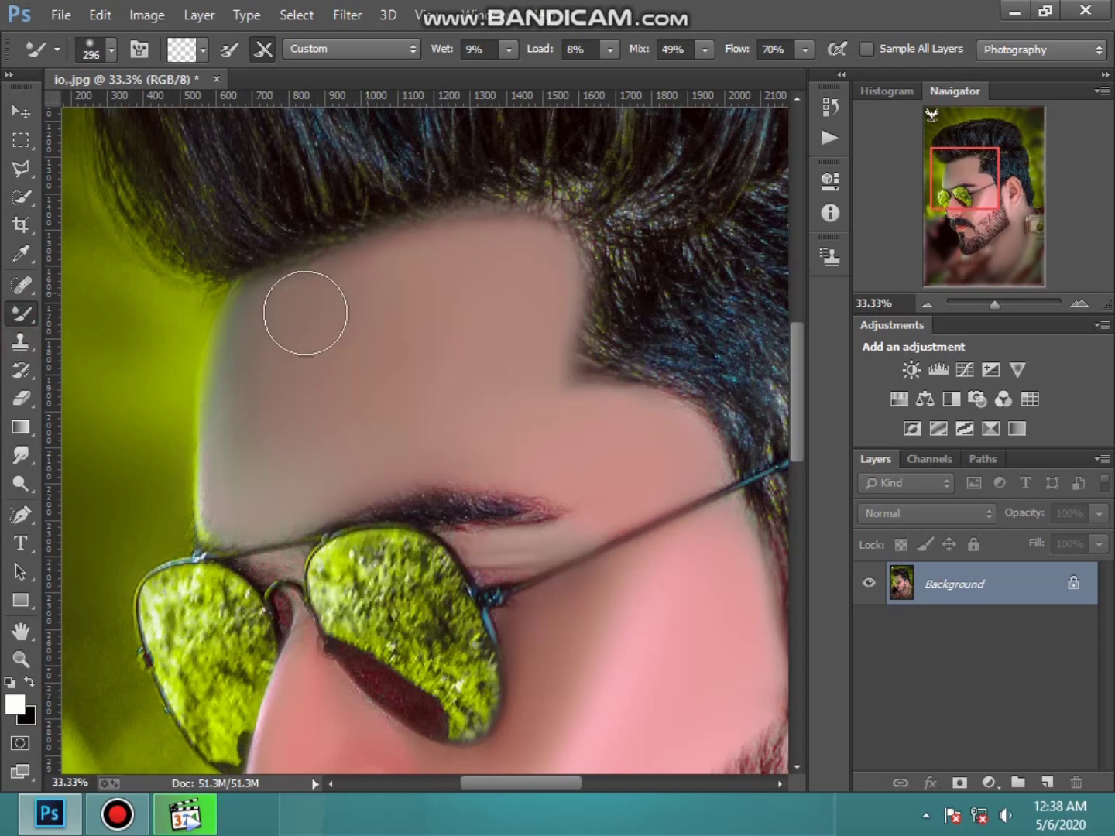
left_click_drag(485, 256, 523, 337)
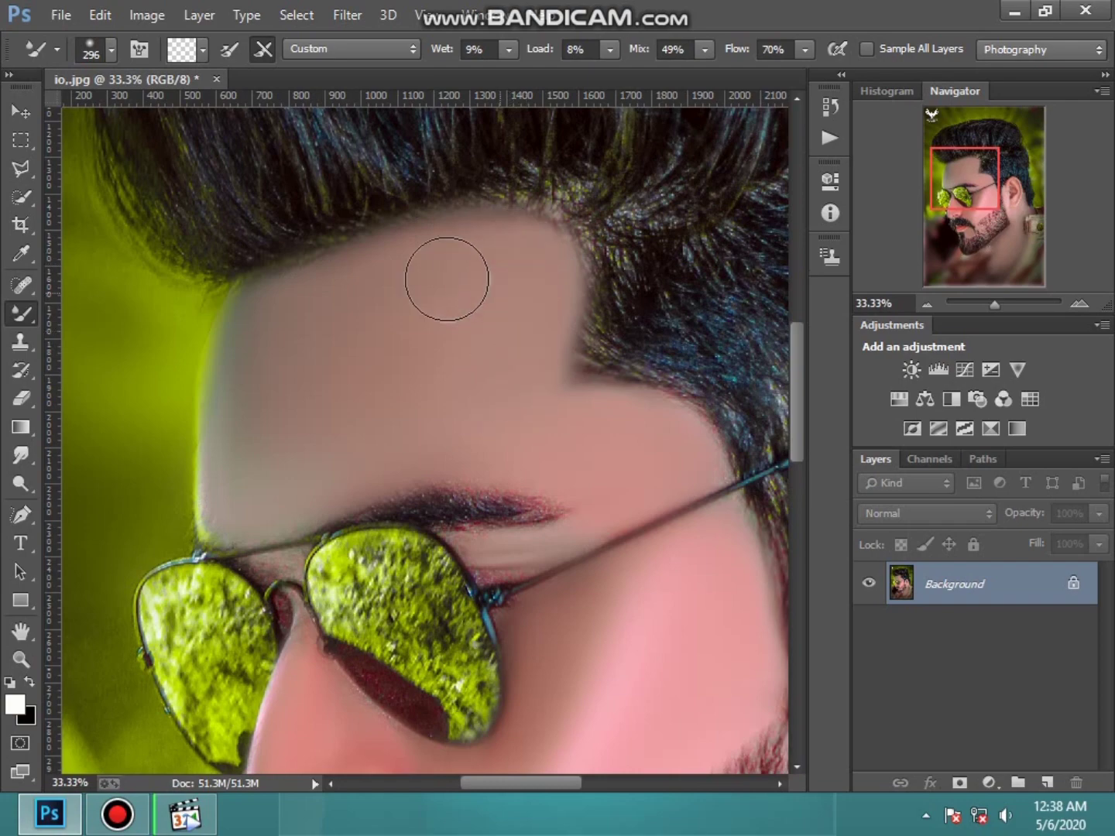
mouse_move(440, 275)
left_mouse_down()
mouse_move(334, 330)
mouse_move(277, 394)
mouse_move(393, 438)
left_mouse_up()
Step: Blend the cheek, the skin beside the beard, and a patch of neck skin
scroll(465, 456, "down", 3)
scroll(604, 464, "down", 2)
left_click(675, 450)
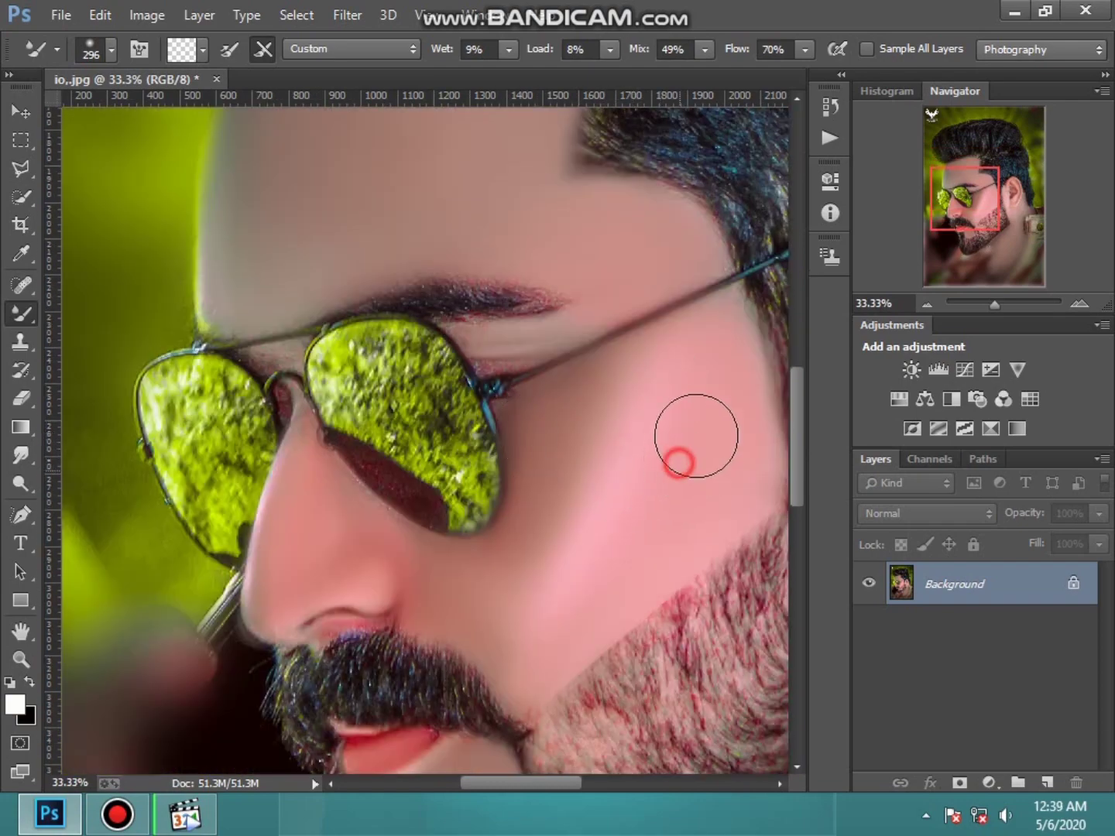
left_click(720, 456)
left_click(518, 652)
scroll(517, 651, "down", 4)
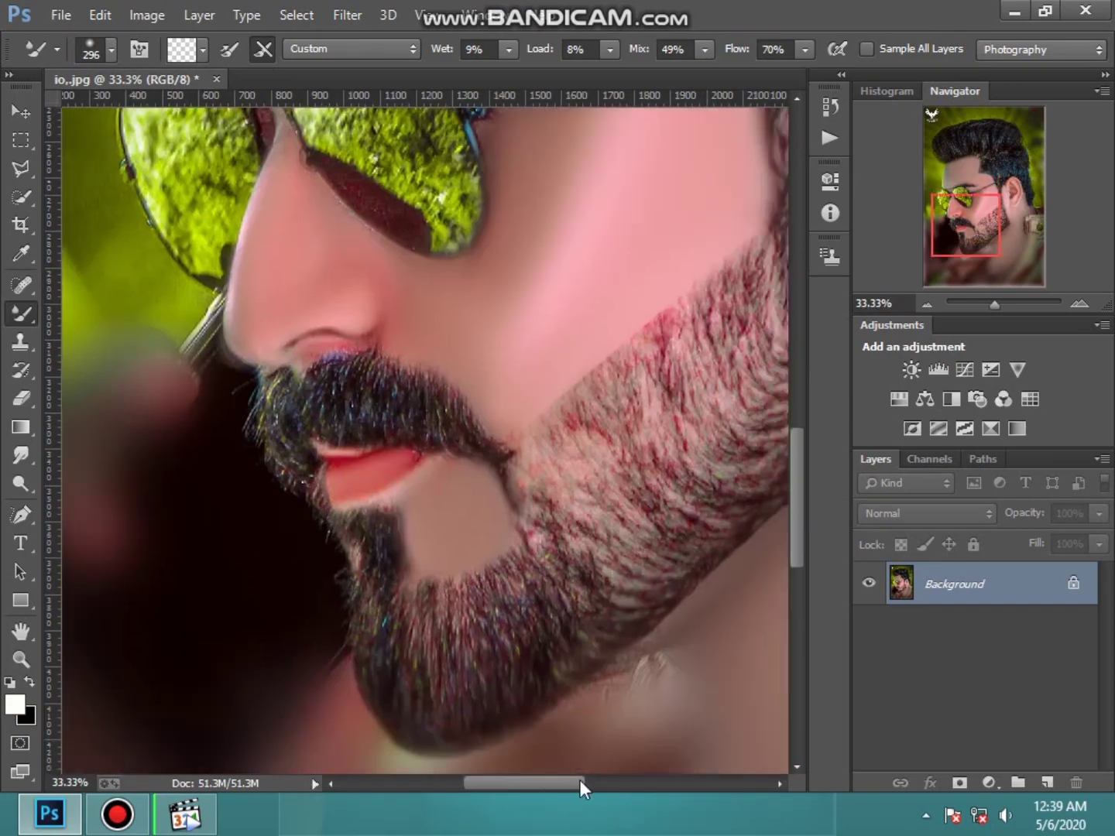
scroll(531, 507, "right", 2)
left_click(619, 458)
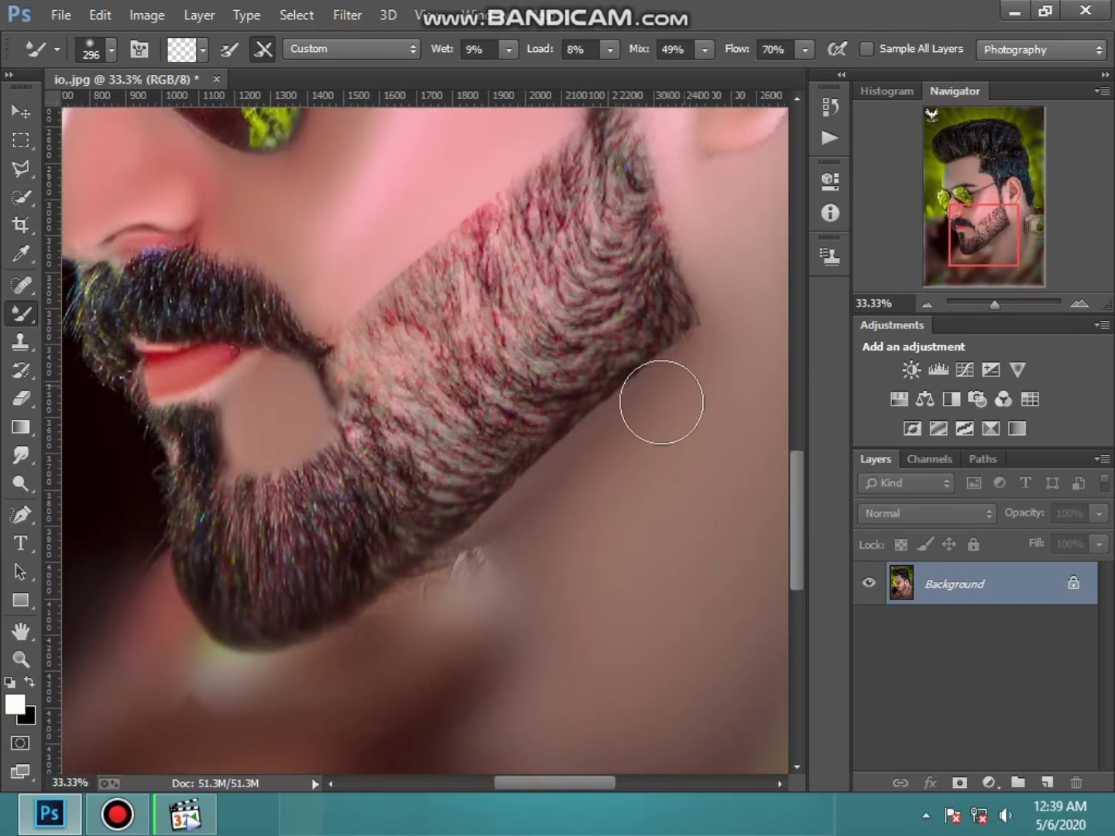
left_click(607, 464)
scroll(574, 619, "up", 2)
scroll(575, 464, "right", 3)
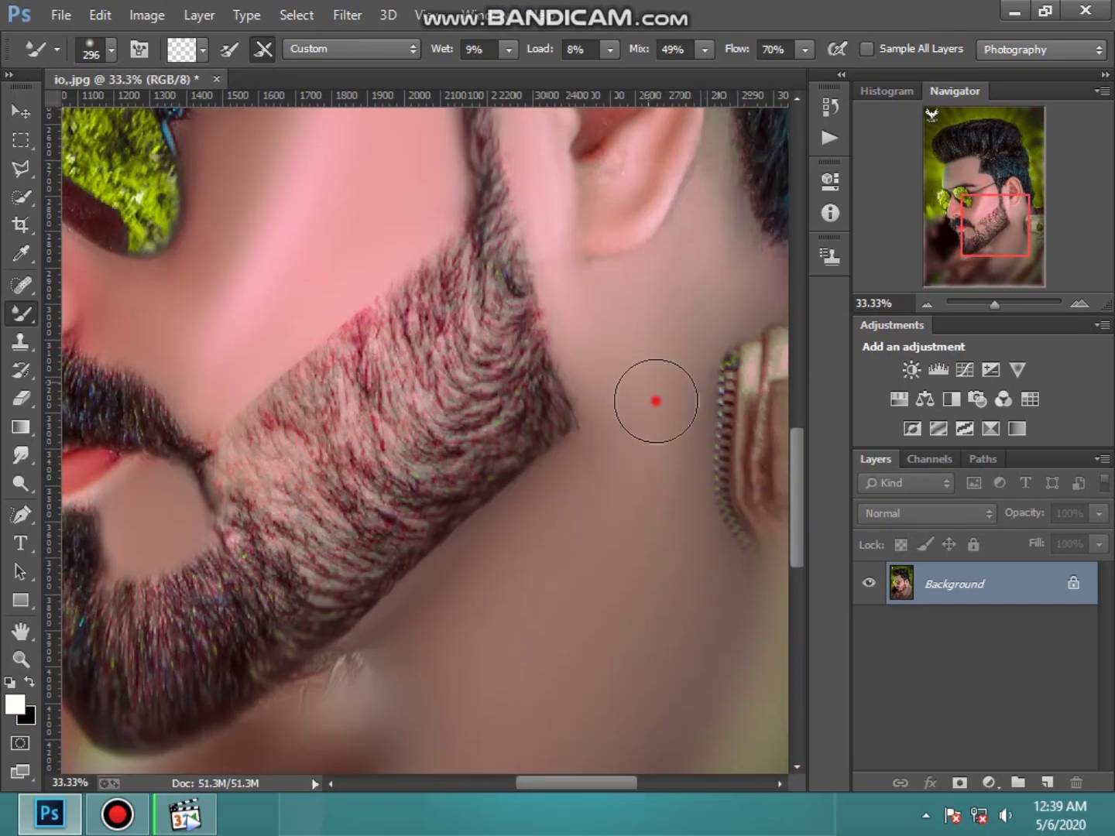
left_click(614, 320)
scroll(627, 376, "up", 3)
Step: Resize the Mixer Brush to 180 px and smooth the skin inside and in front of the ear
right_click(641, 406)
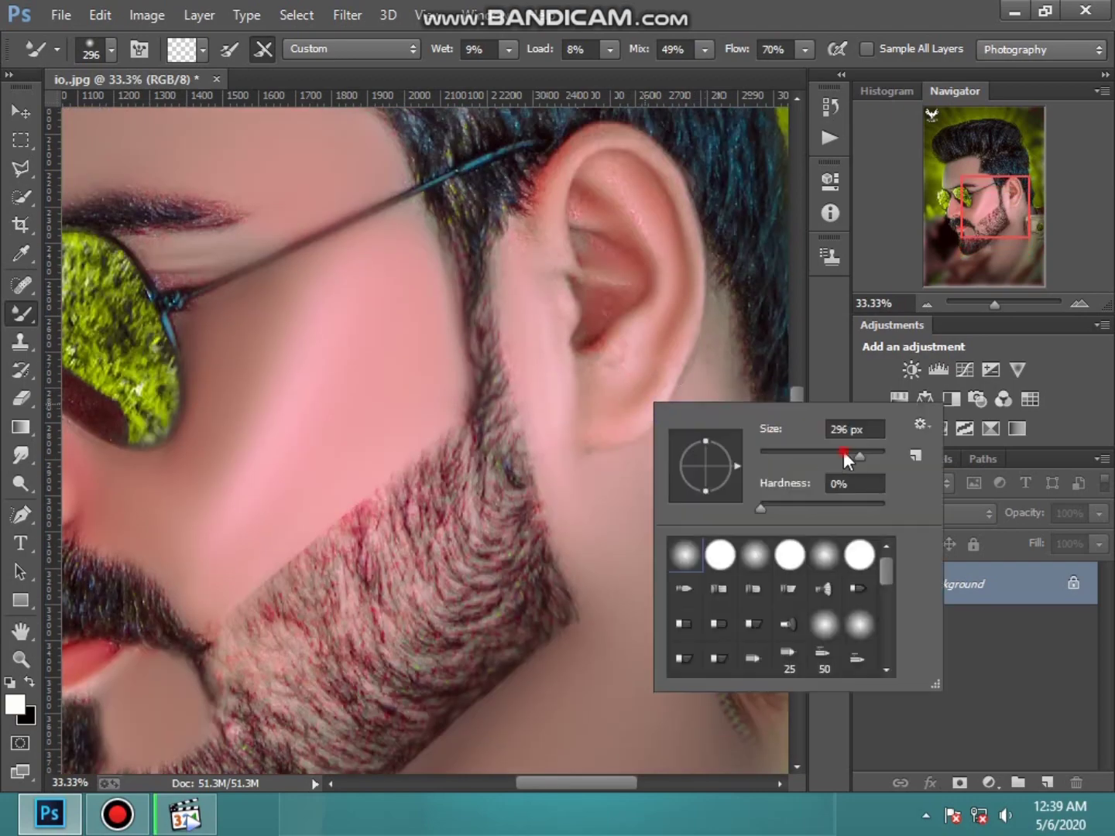
double_click(852, 430)
type("180")
key("Return")
mouse_move(666, 296)
left_mouse_down()
mouse_move(602, 332)
mouse_move(617, 236)
mouse_move(582, 248)
mouse_move(539, 242)
mouse_move(544, 295)
left_mouse_up()
left_click_drag(540, 209, 590, 159)
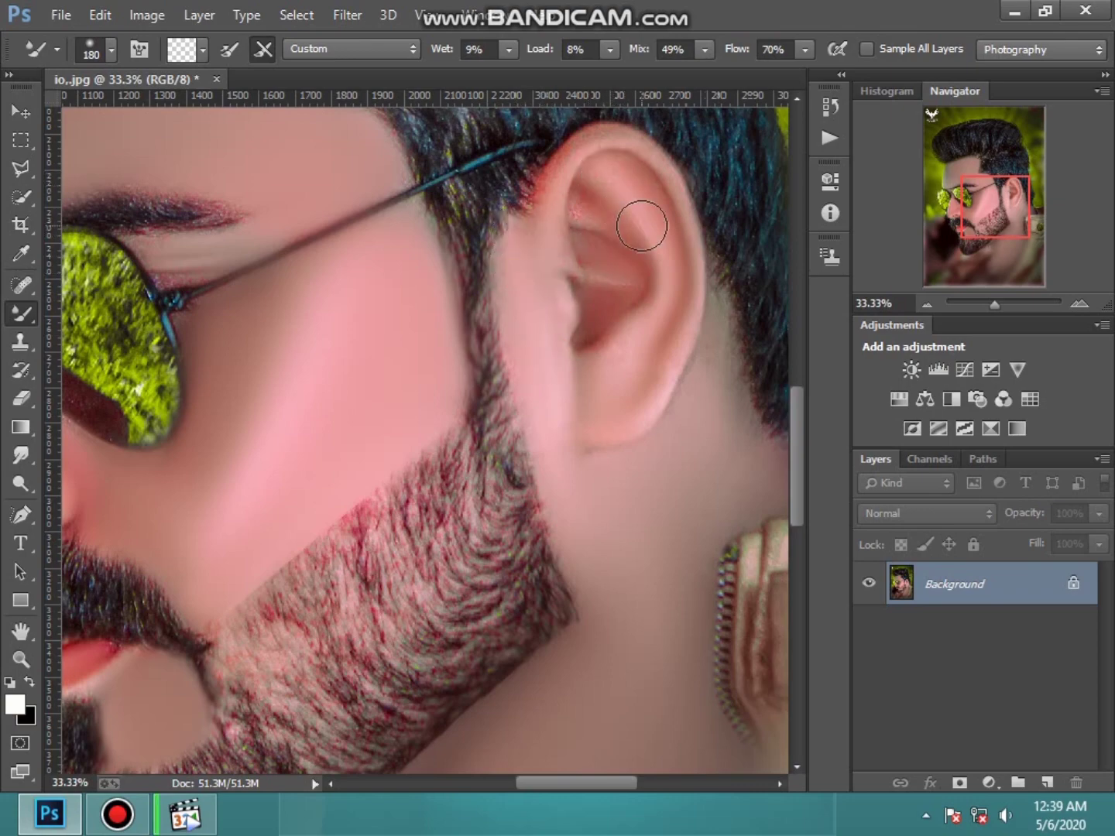
scroll(541, 387, "down", 3)
Step: Apply Portraiture smoothing to the fitted portrait with Fine +10, Medium +7 and Large +17
left_click(21, 659)
right_click(231, 547)
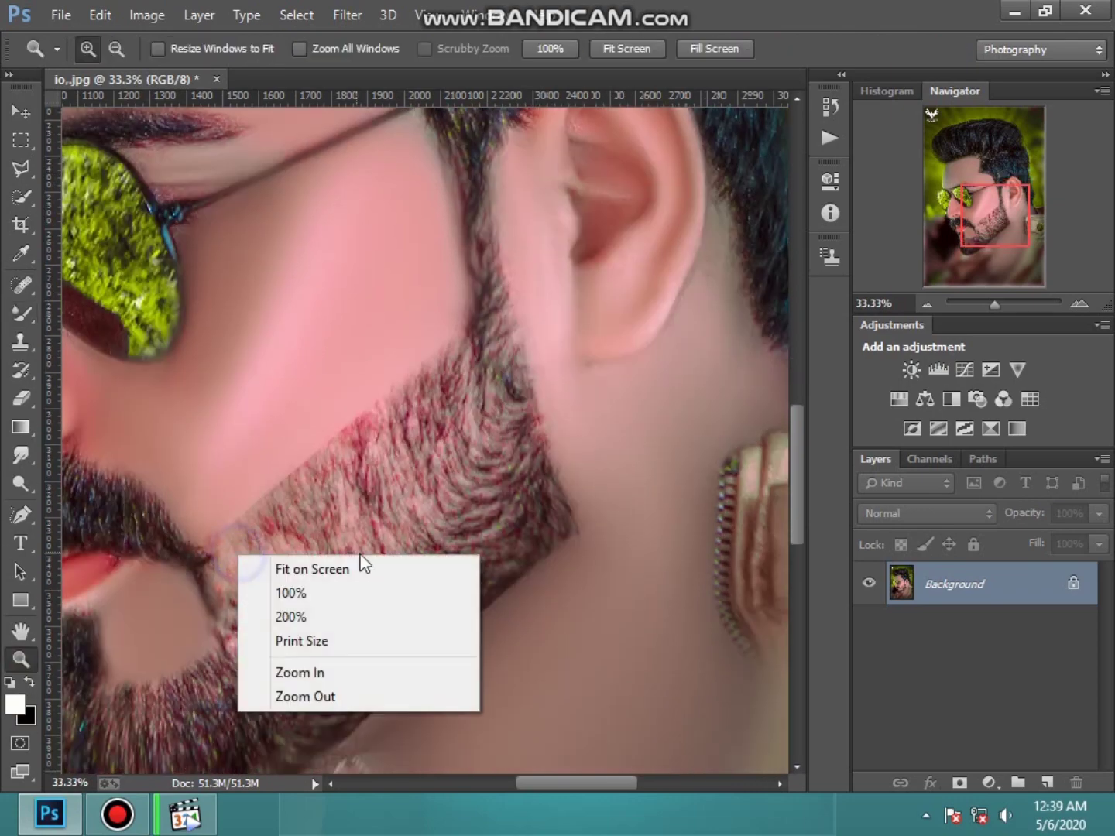
left_click(360, 562)
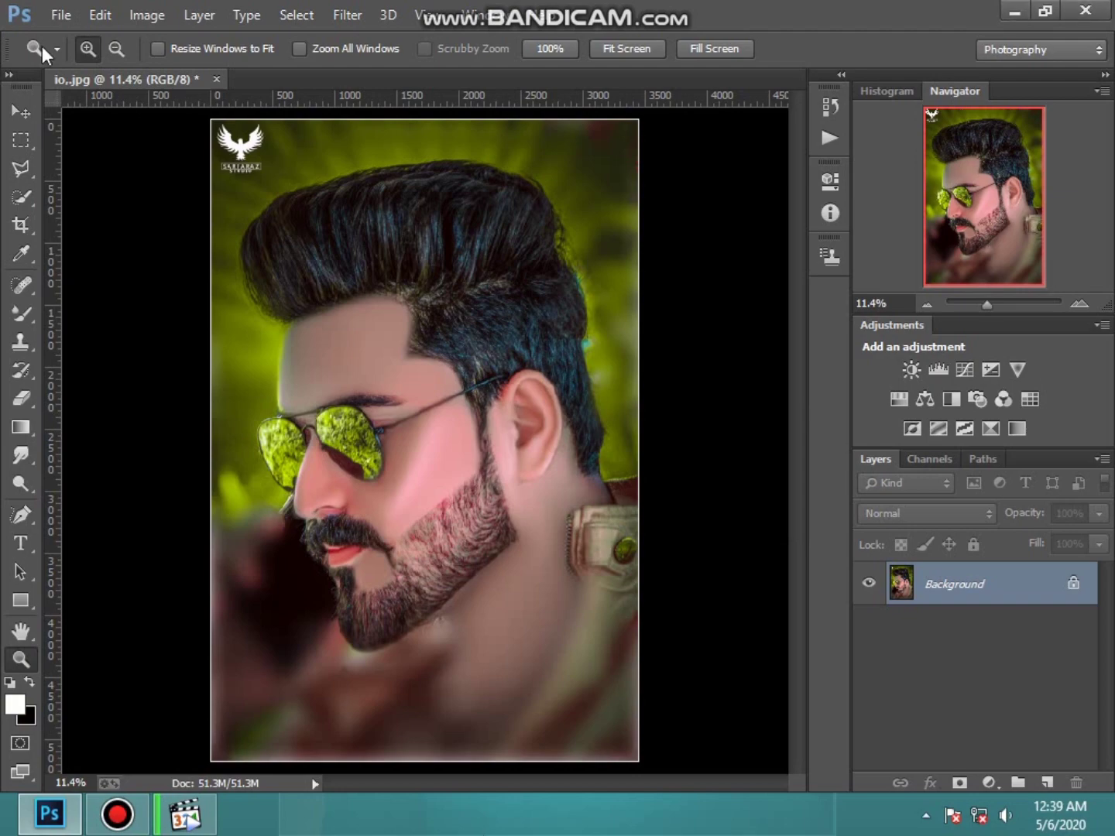
left_click(347, 15)
mouse_move(382, 555)
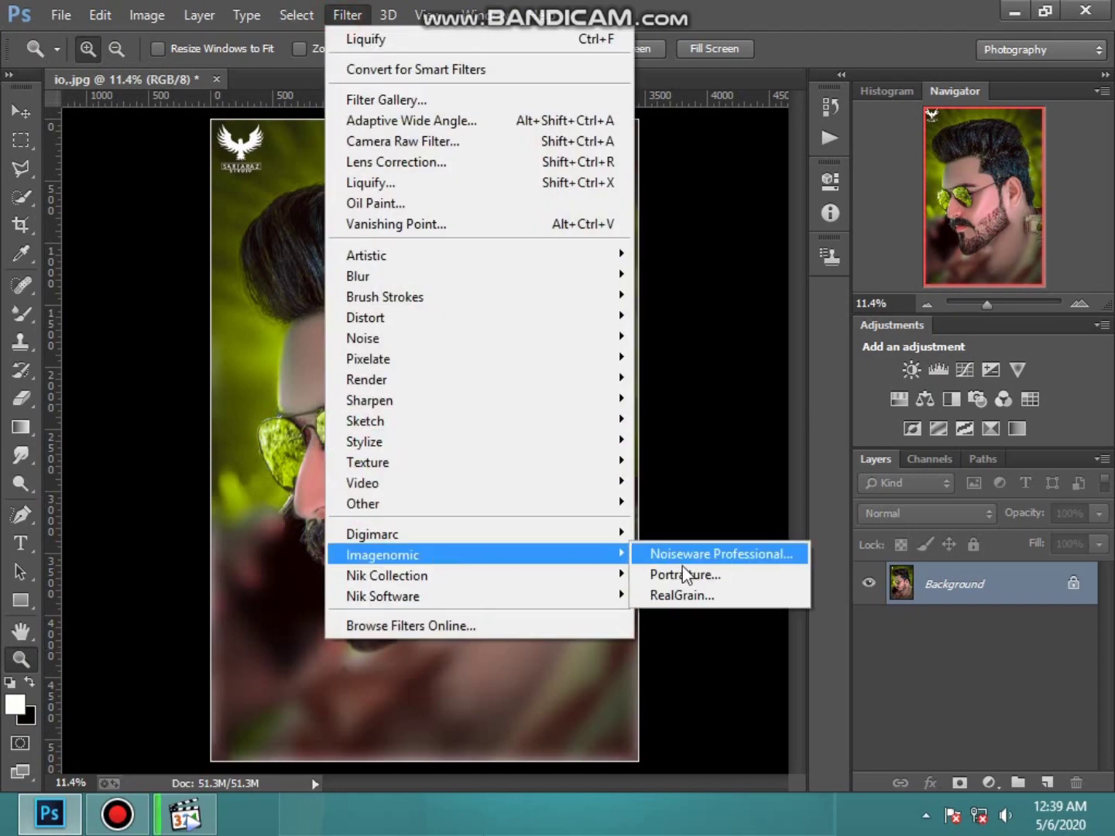
left_click(685, 574)
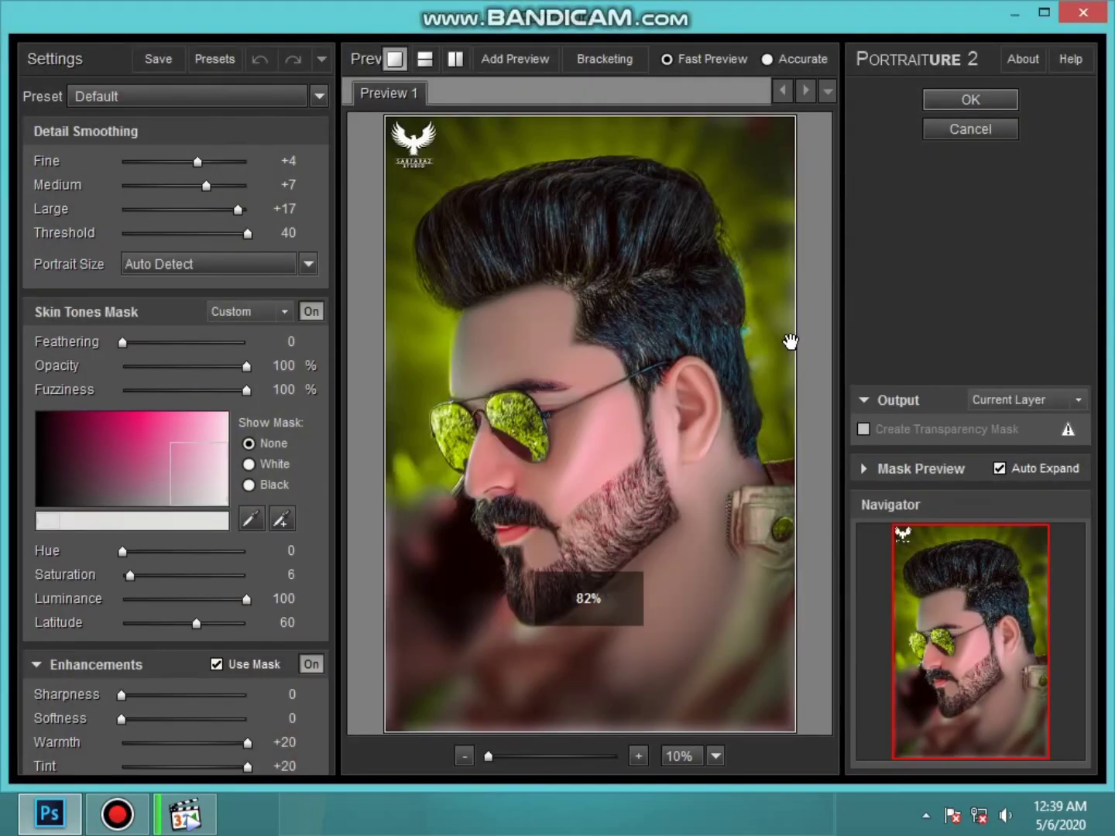
left_click(165, 161)
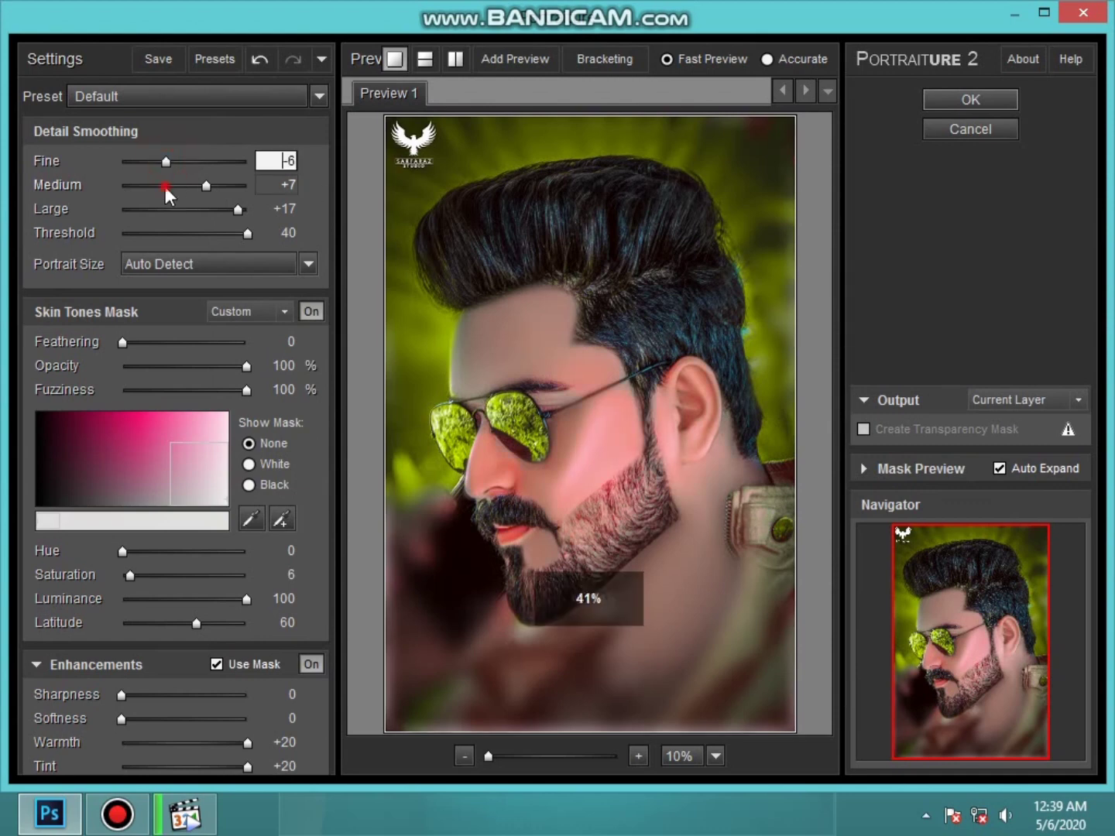
left_click(164, 186)
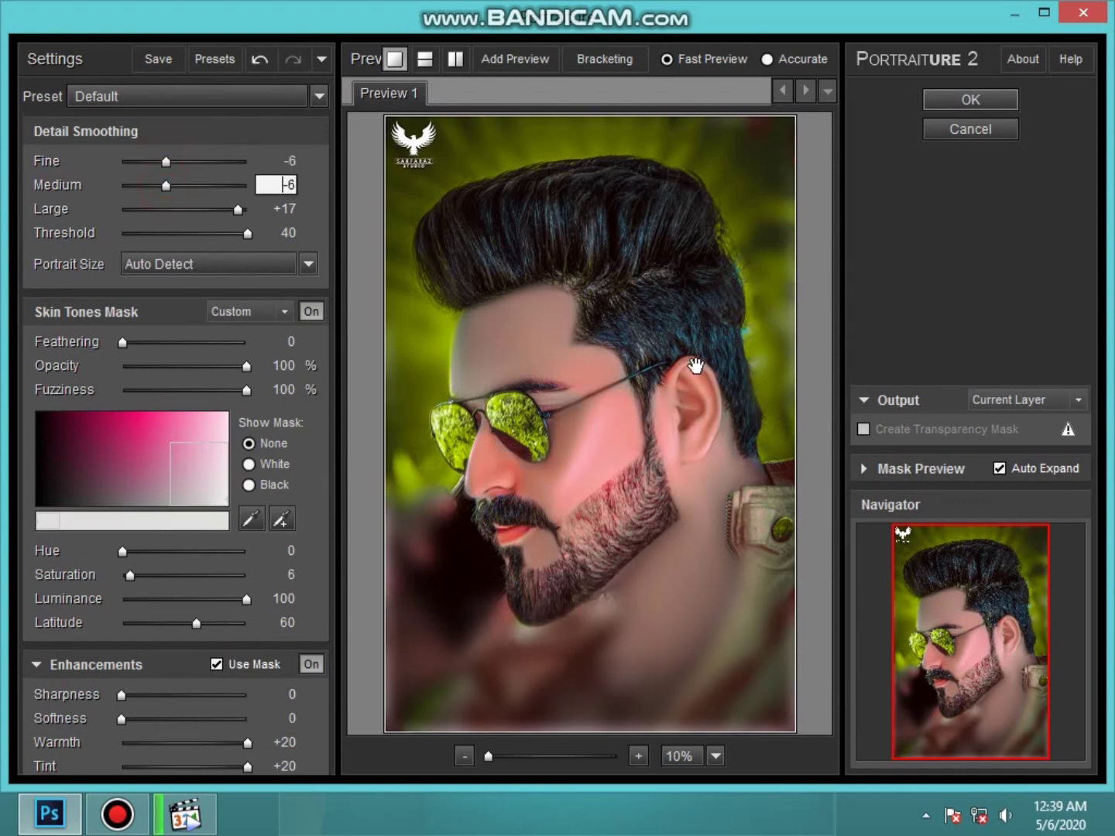
left_click(194, 184)
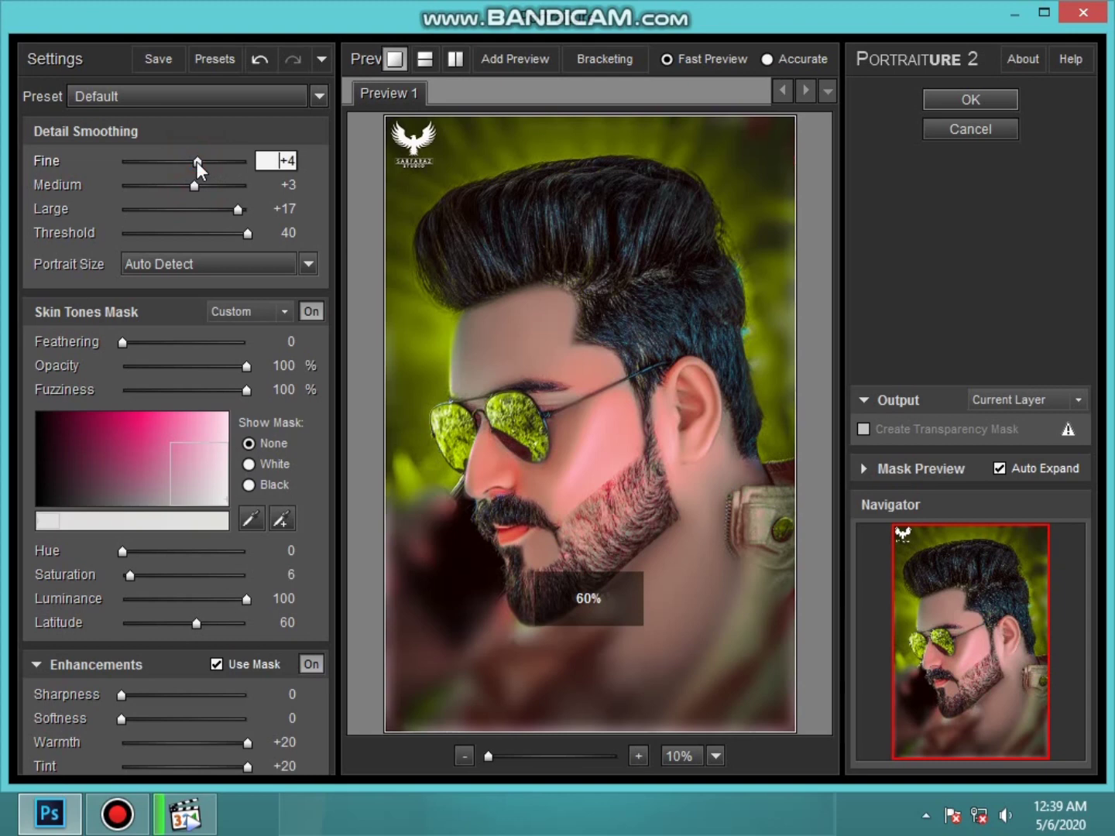
left_click(206, 185)
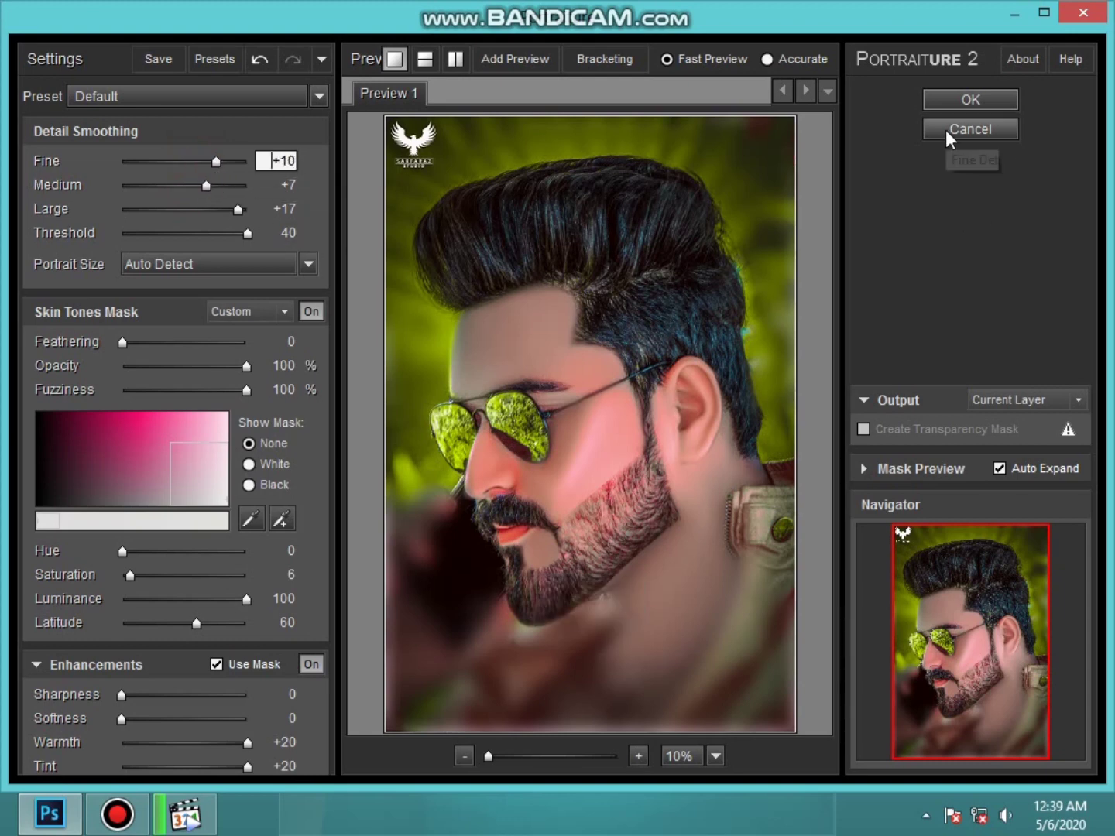
left_click(969, 100)
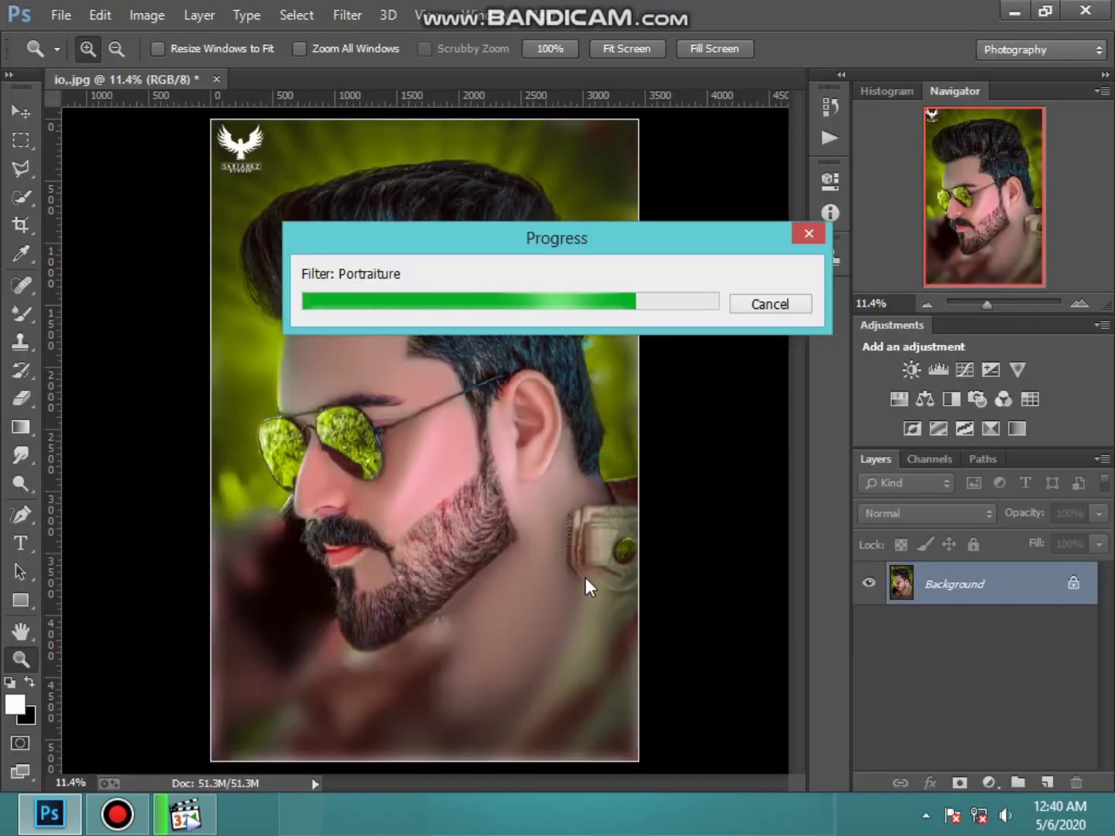
Step: Zoom in to inspect the smoothed face, then fit the photo back on screen
left_click(348, 476)
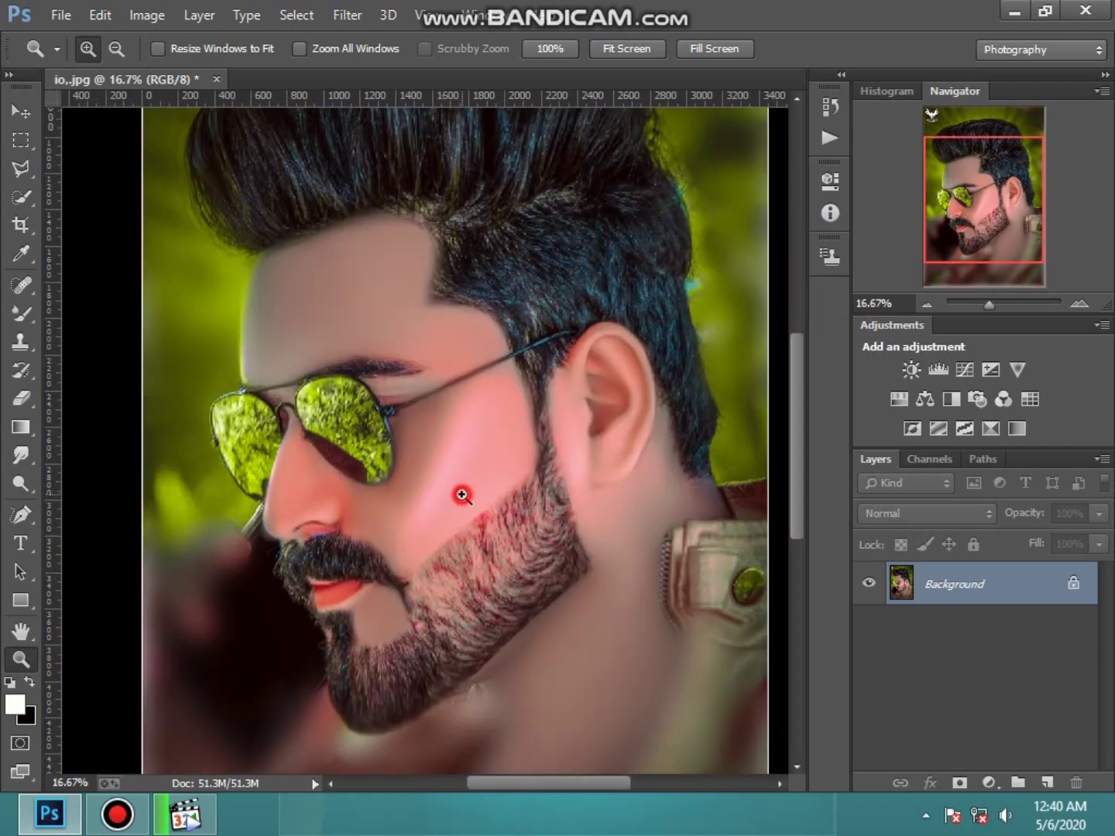
left_click(462, 495)
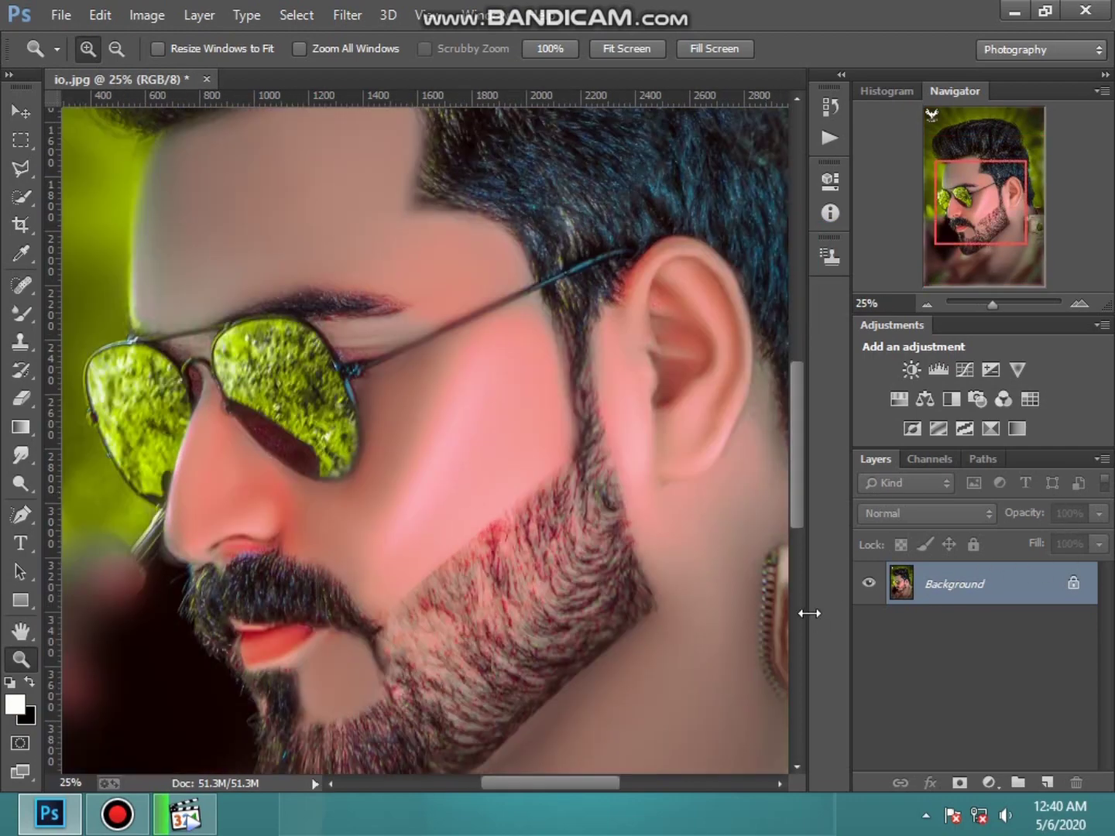
right_click(490, 393)
left_click(568, 413)
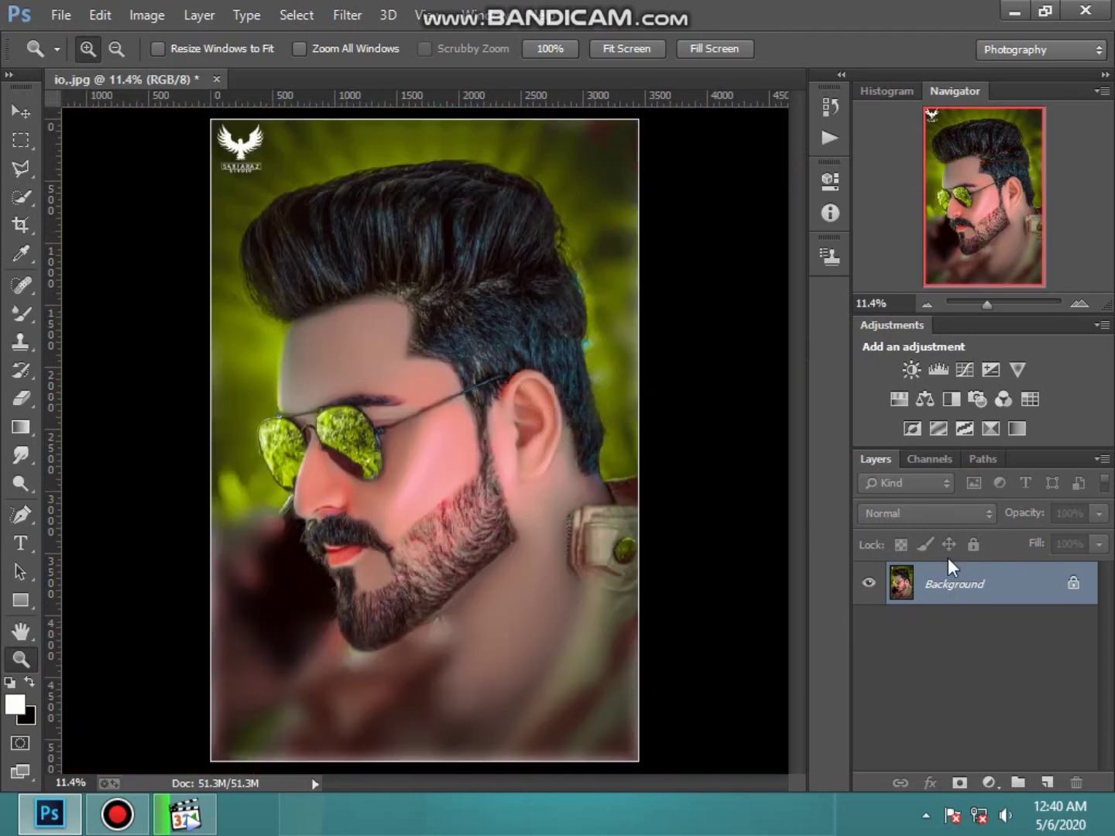
Step: Trial Color Efex Brilliance/Warmth at about 26% warmth on a duplicate layer, then discard it
key("ctrl+j")
left_click(347, 15)
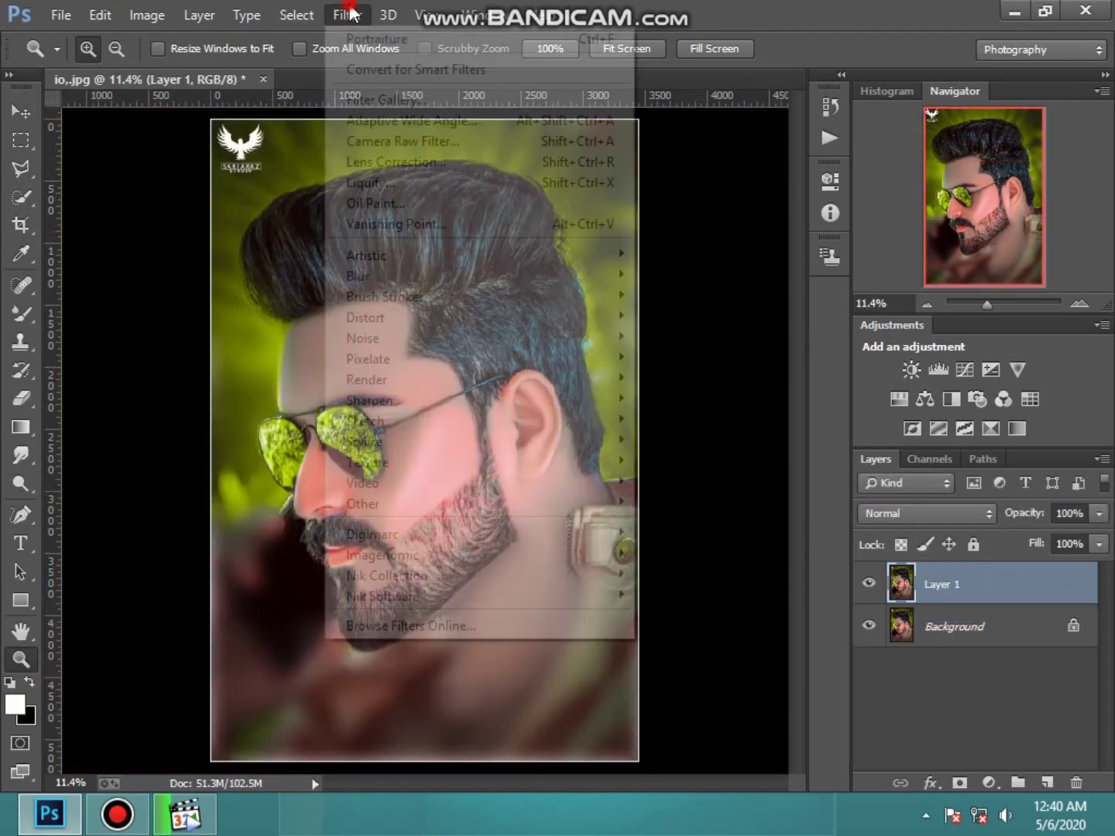
left_click(705, 593)
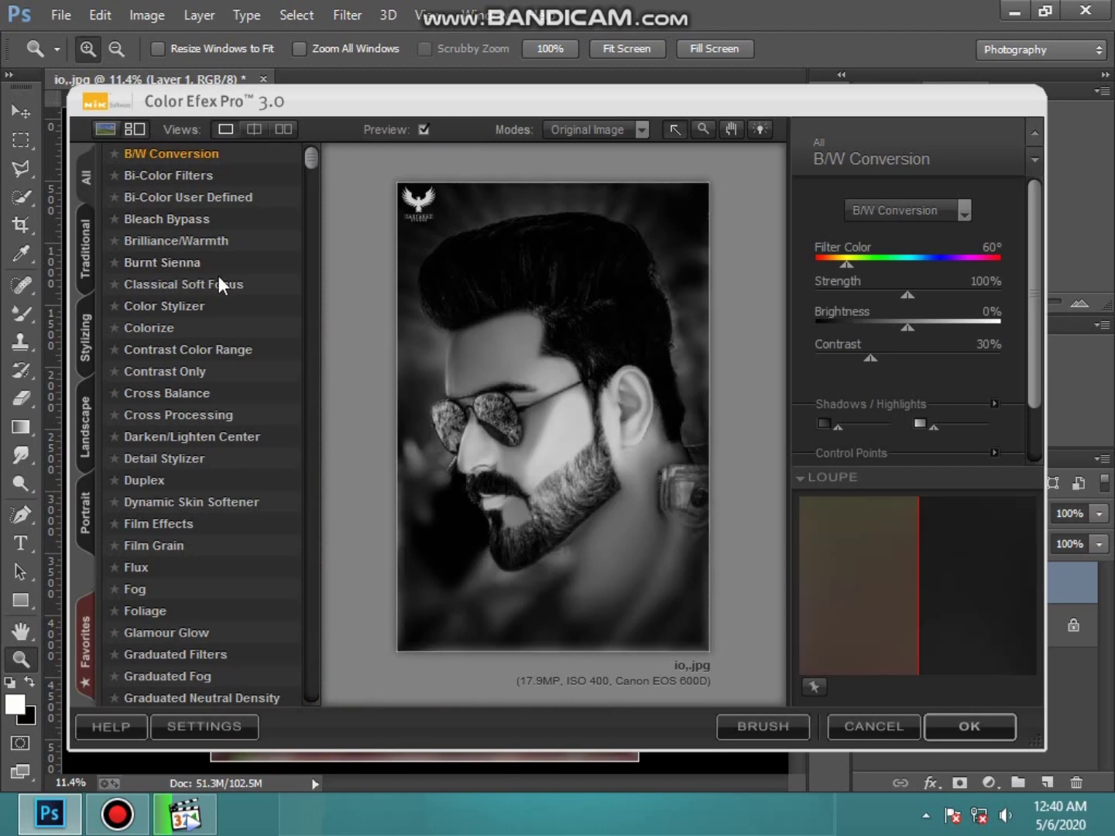
left_click(189, 247)
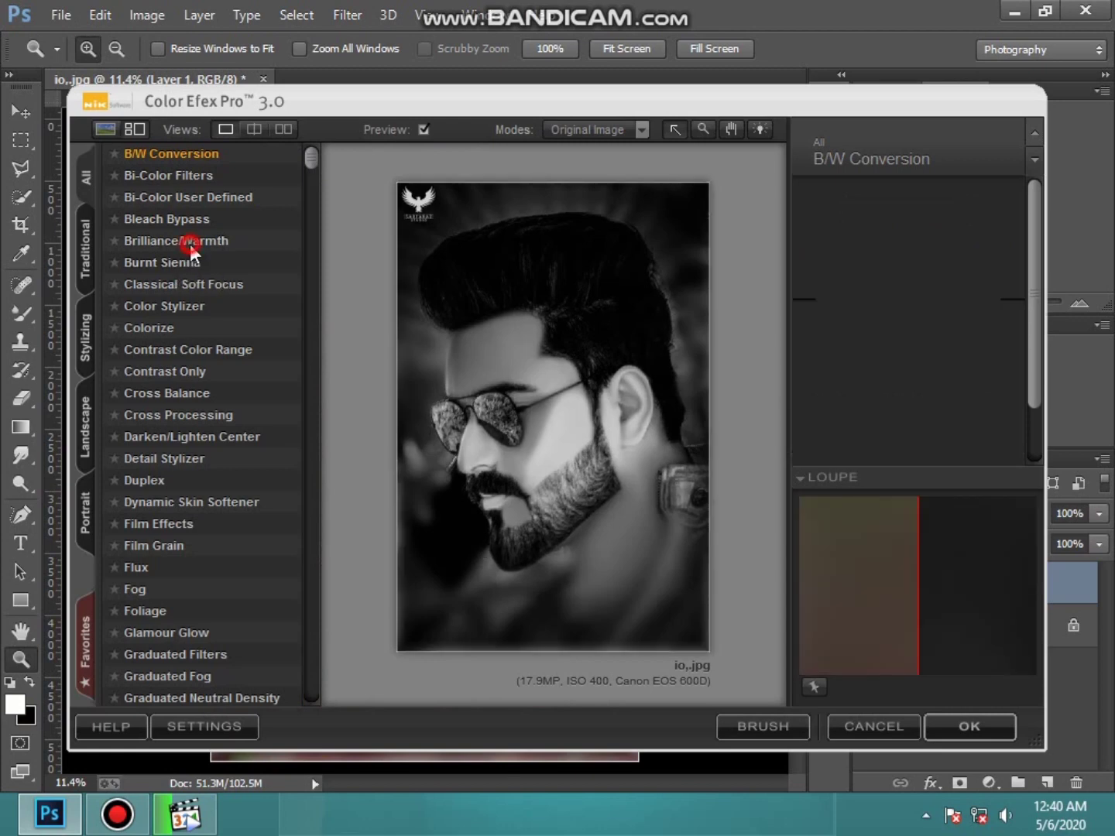
mouse_move(881, 252)
left_mouse_down()
mouse_move(832, 254)
mouse_move(881, 254)
mouse_move(870, 254)
left_mouse_up()
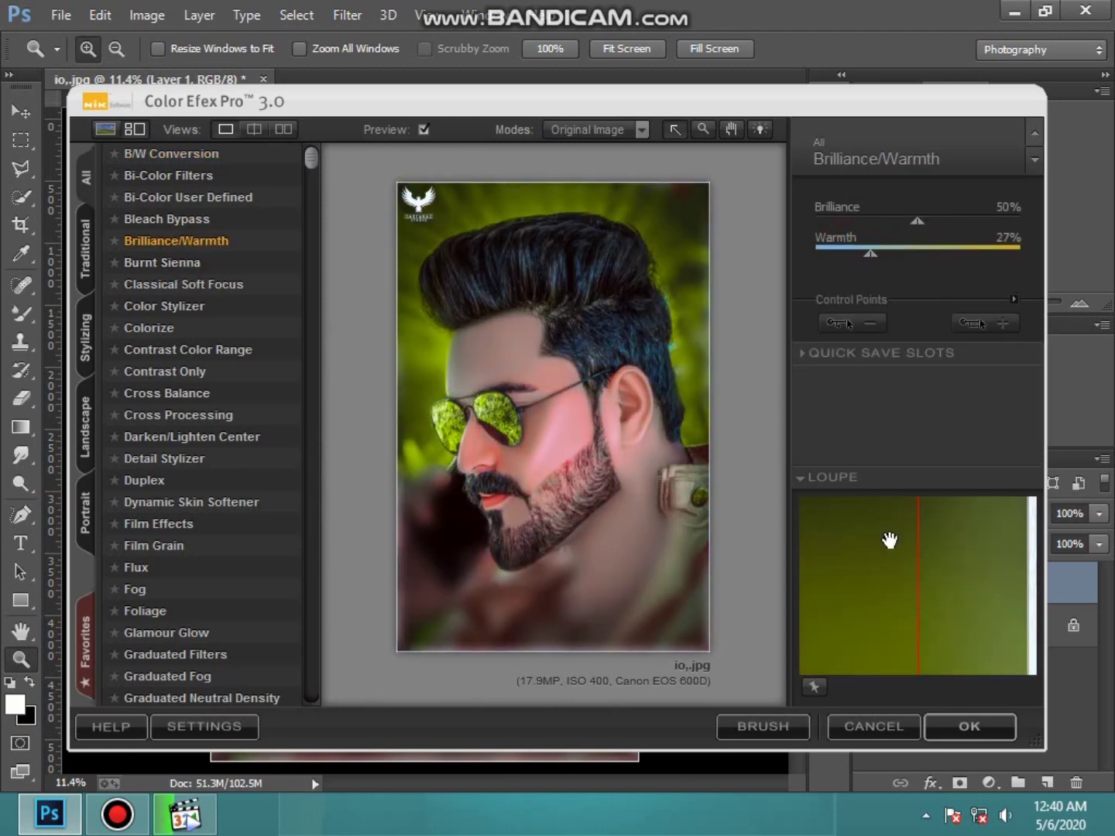
left_click(881, 733)
key("ctrl+e")
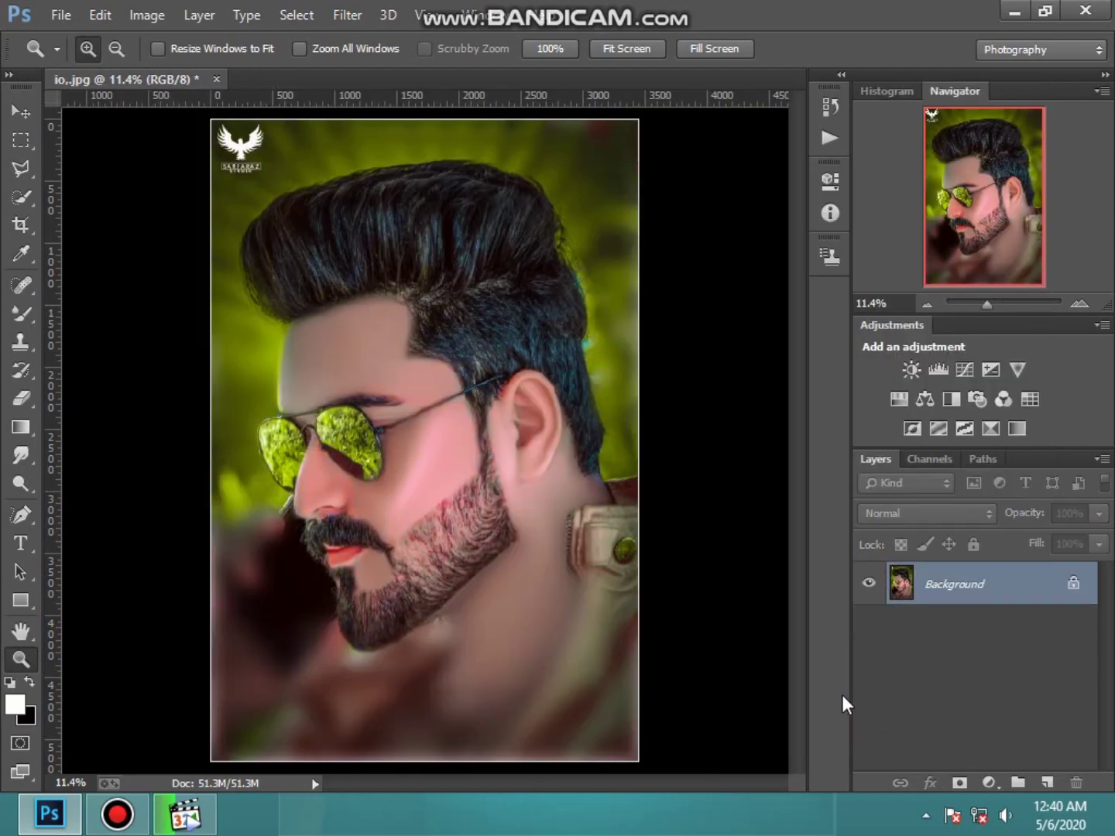
Step: Apply Color Efex Pro 3.0 Brilliance/Warmth at 58% brilliance, then flatten into one Background layer
left_click(345, 21)
mouse_move(479, 596)
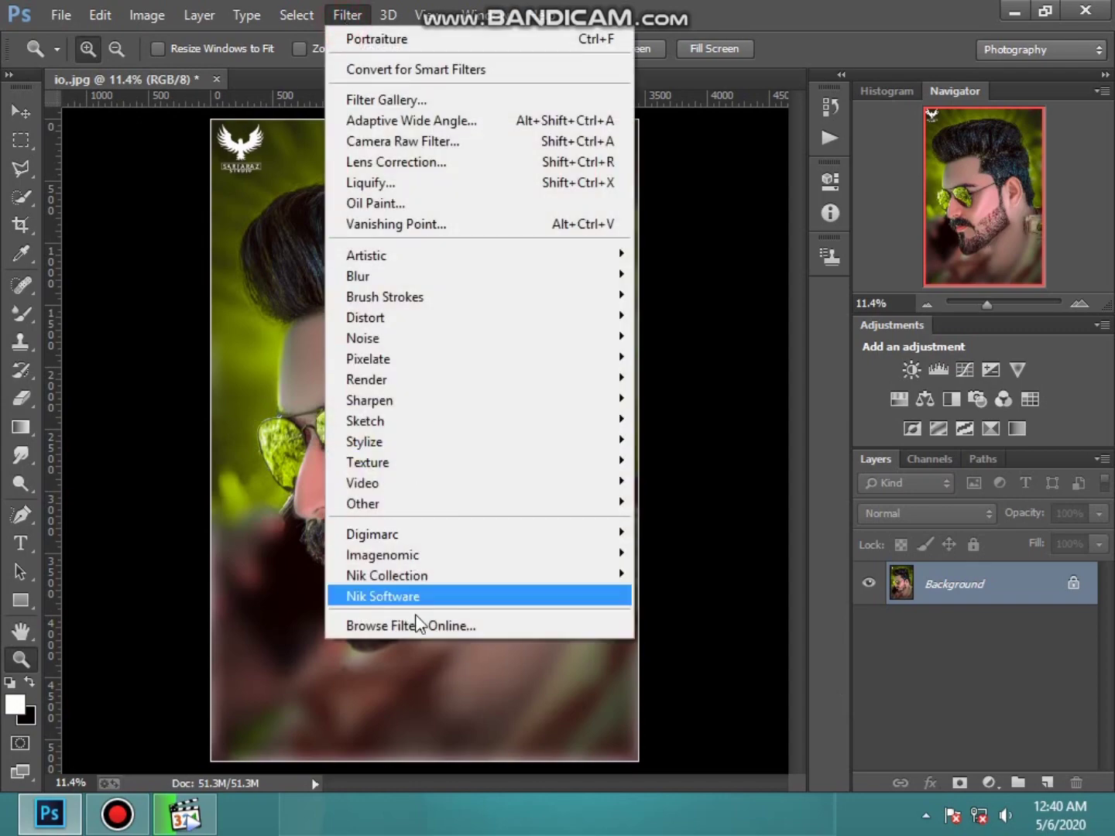
left_click(786, 598)
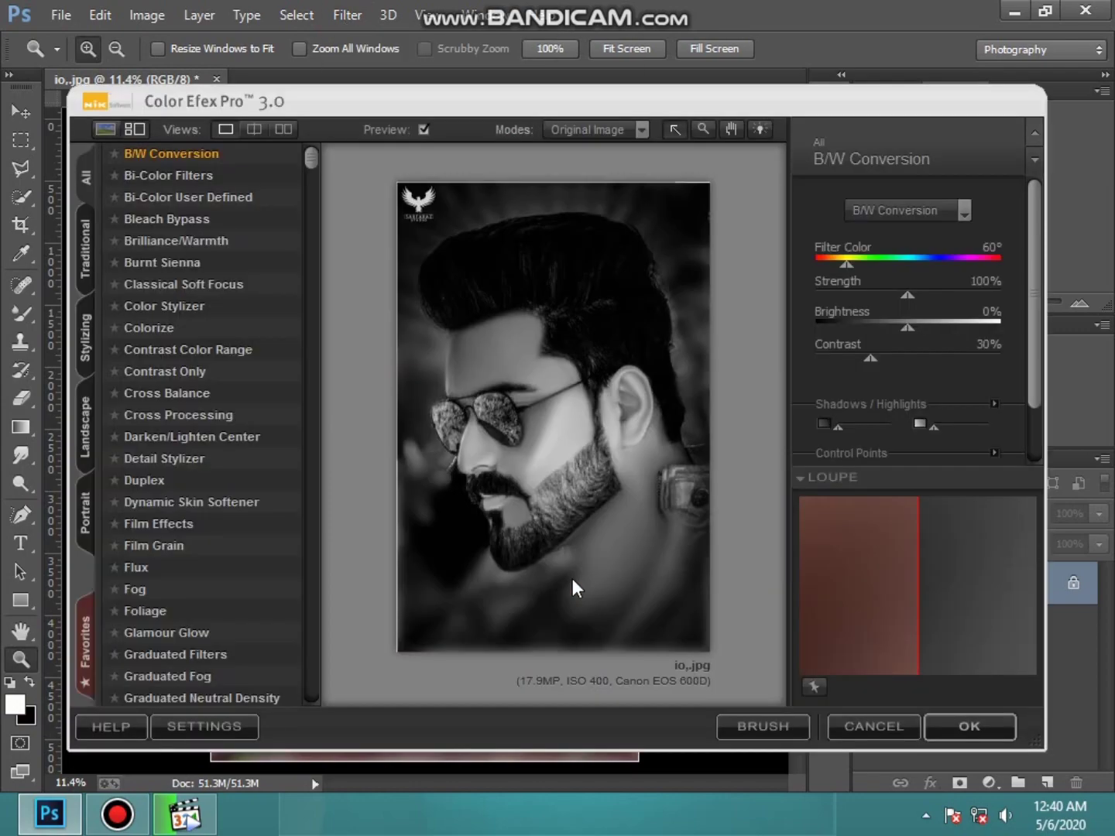
left_click(177, 241)
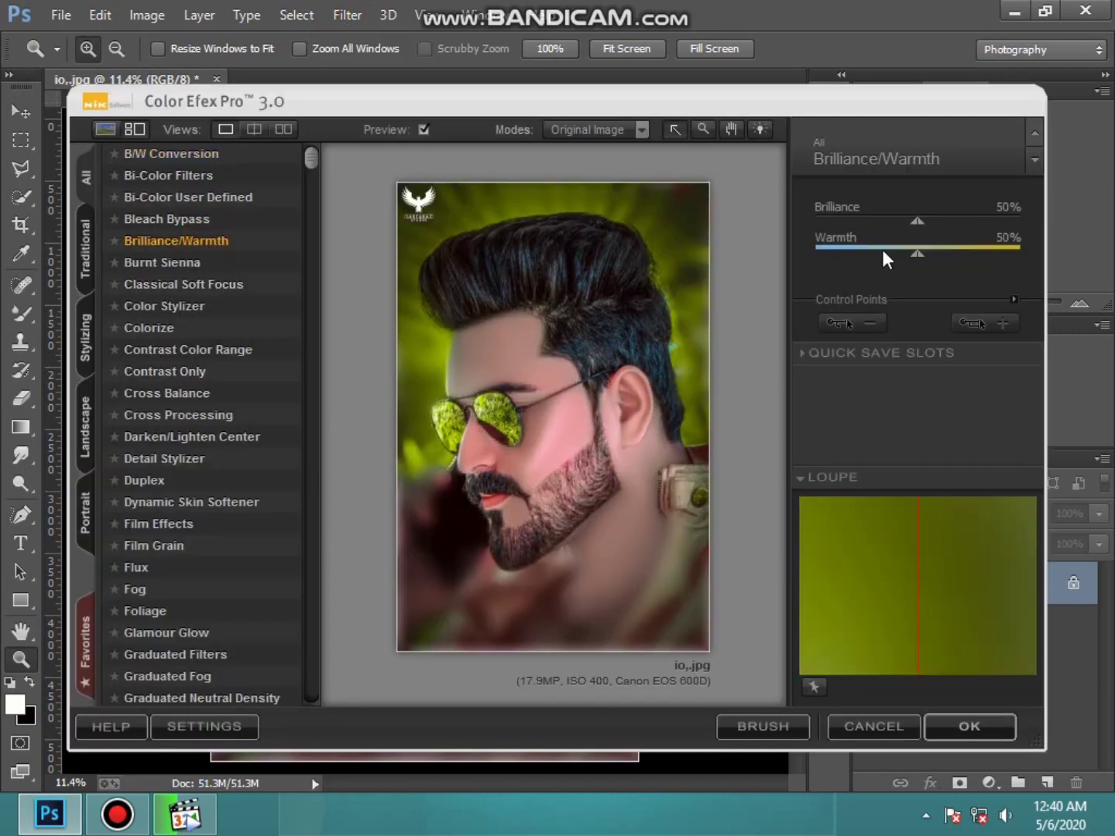
left_click(877, 250)
left_click_drag(922, 221, 937, 220)
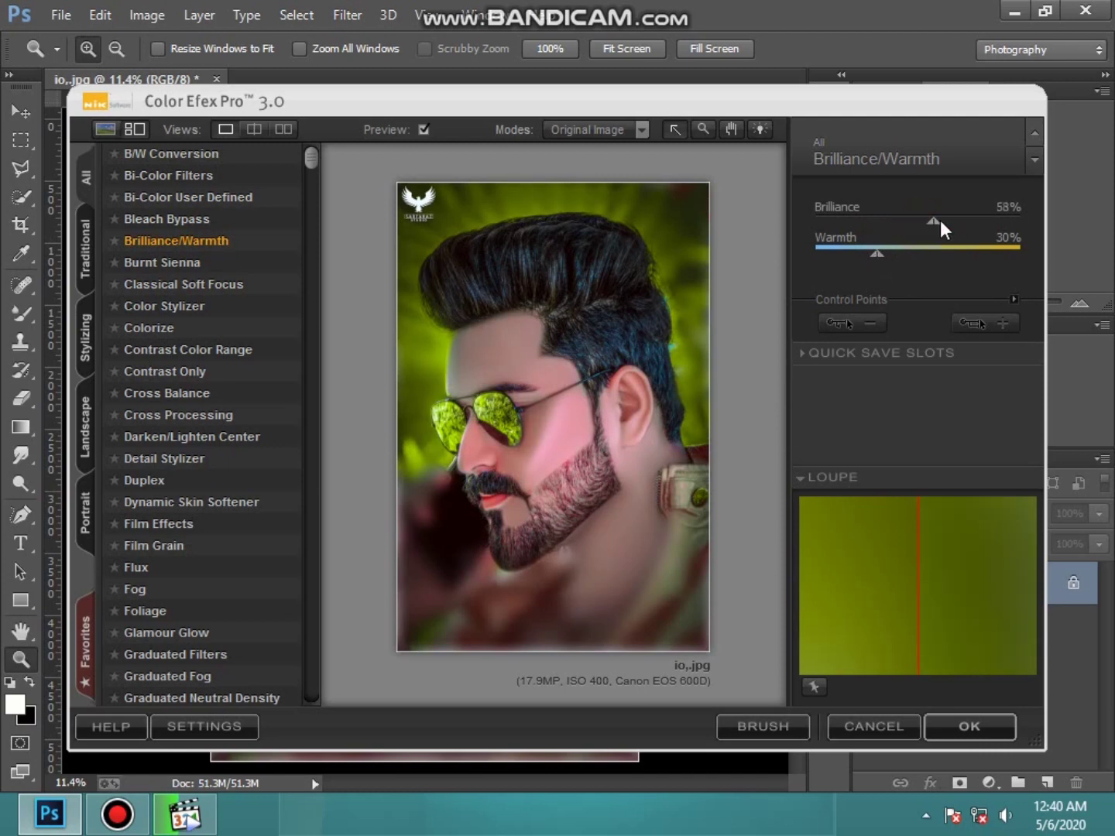
double_click(866, 250)
left_click(949, 725)
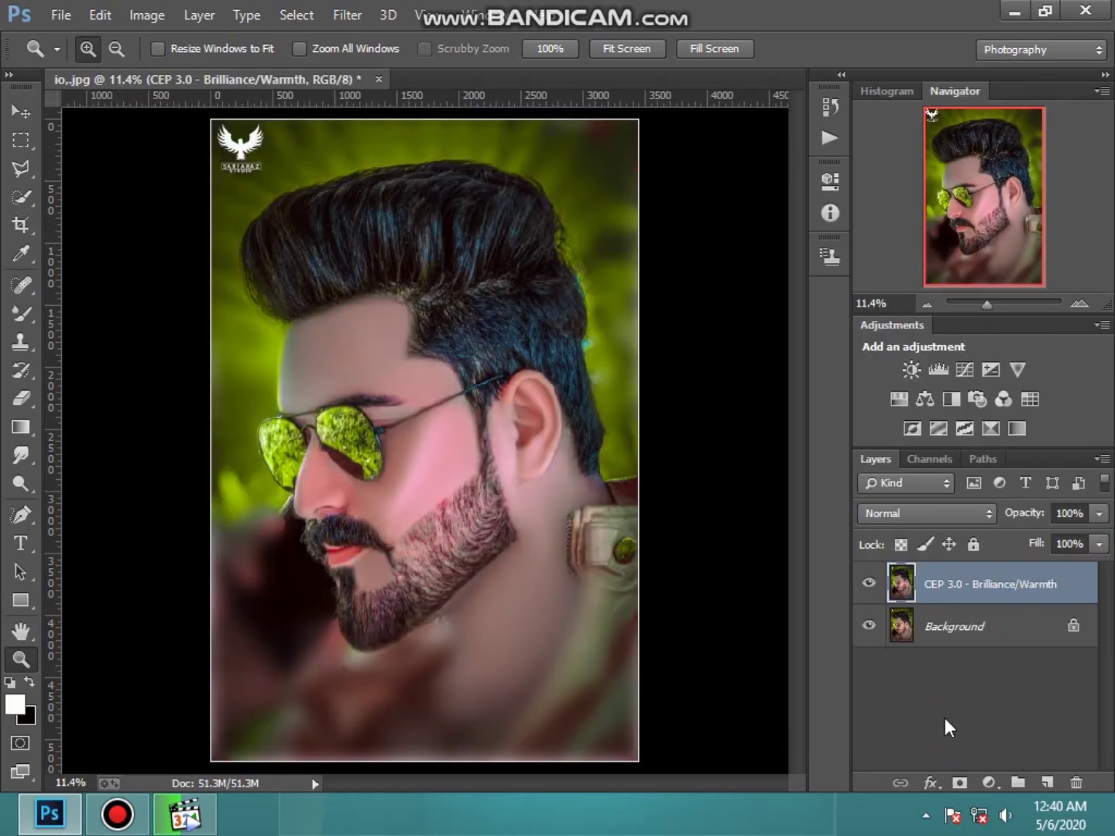
right_click(938, 624)
left_click(1032, 523)
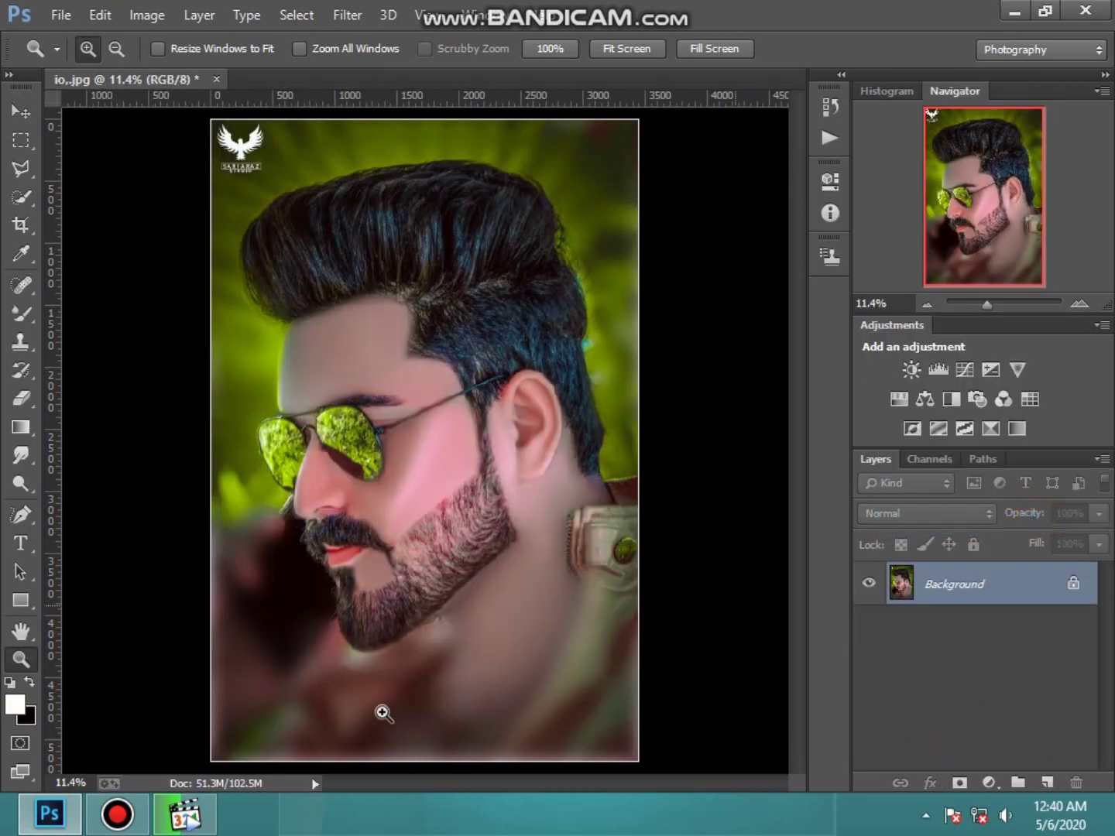